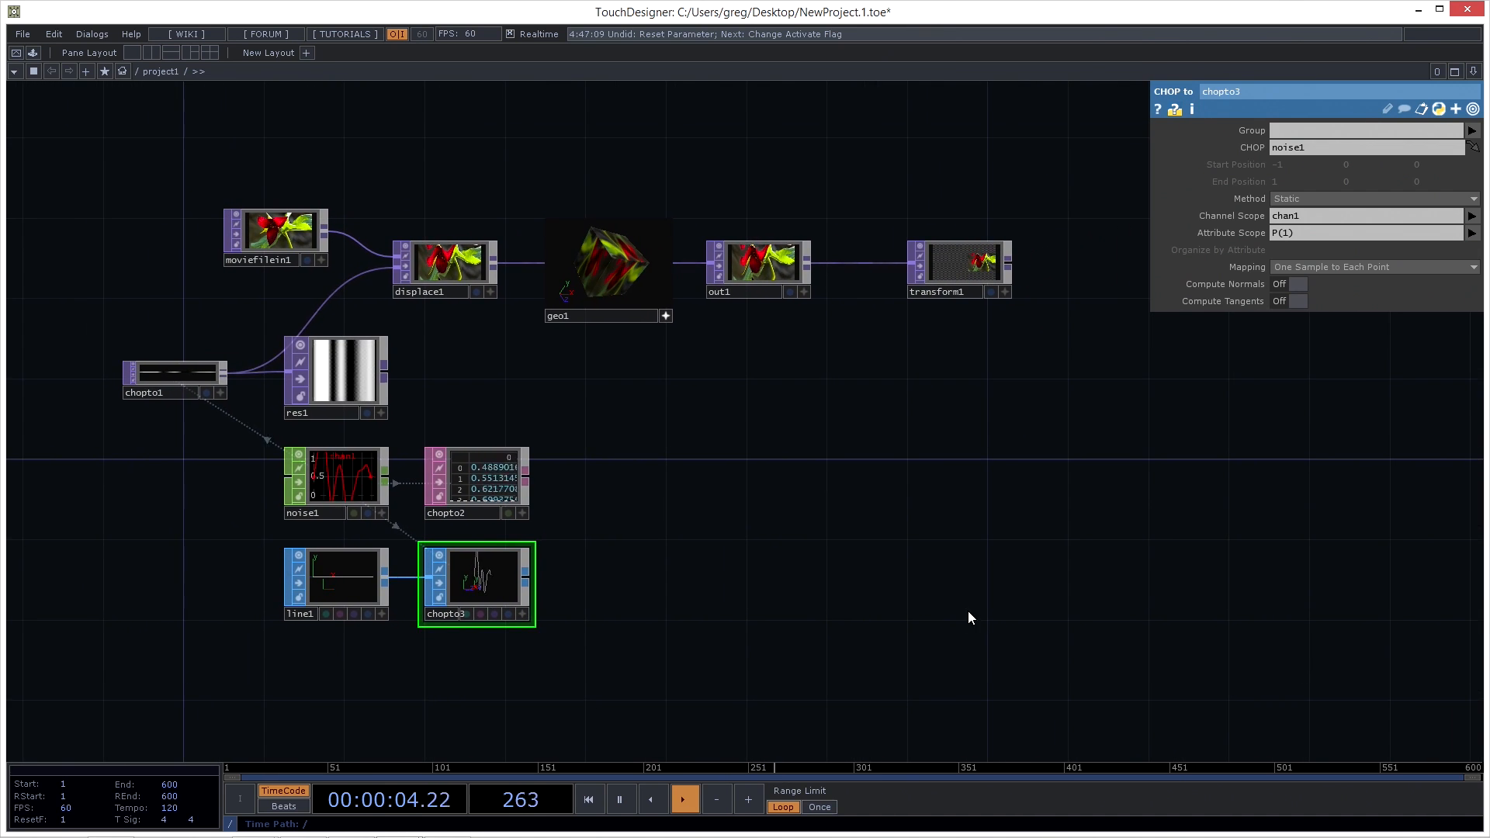
Delete all operators from the project1 network
left_click_drag(118, 171, 1110, 671)
right_click(88, 179)
left_click(55, 143)
left_click_drag(76, 140, 1079, 711)
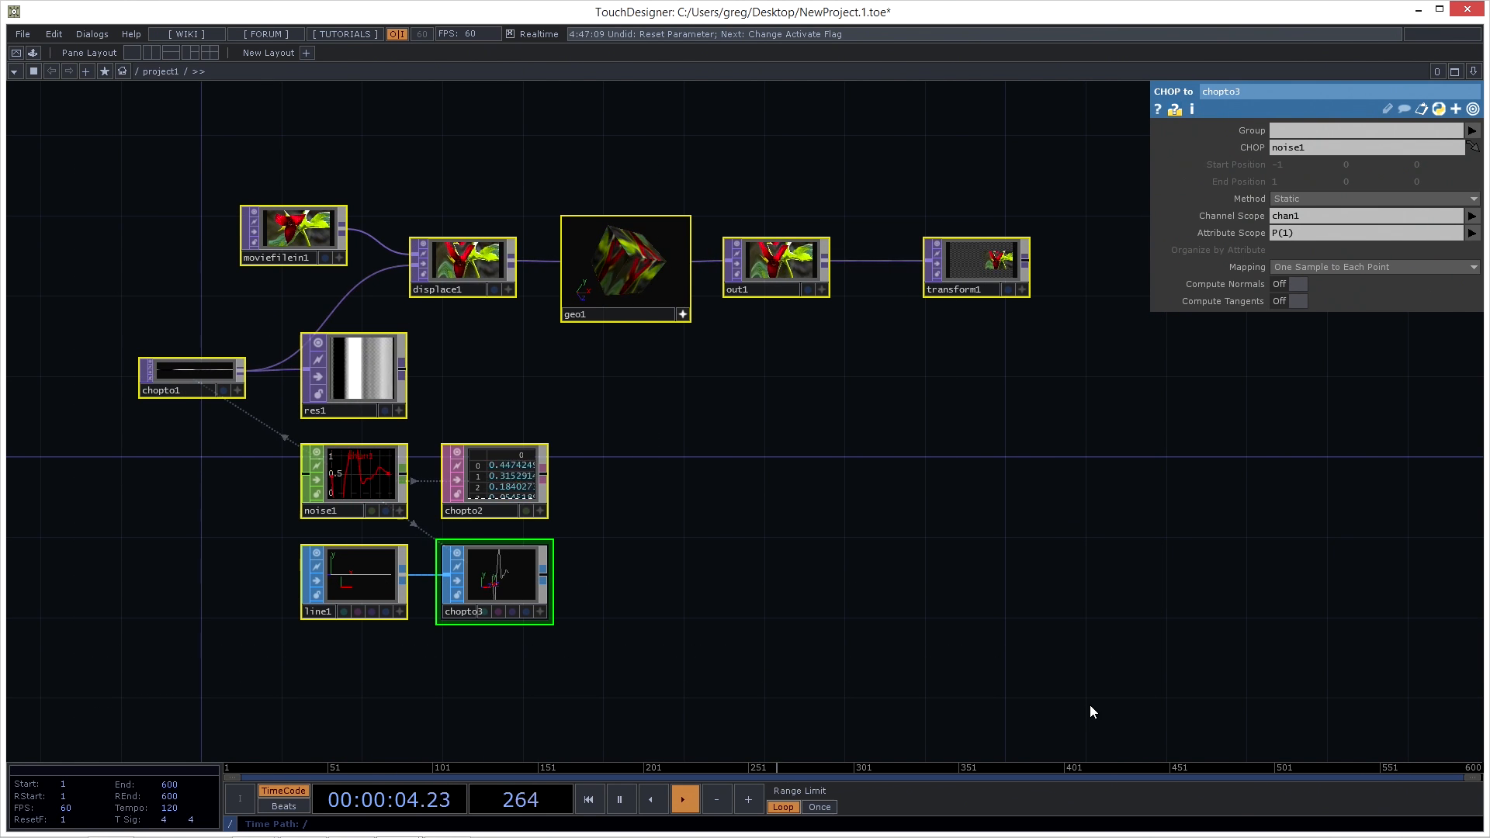
key("Delete")
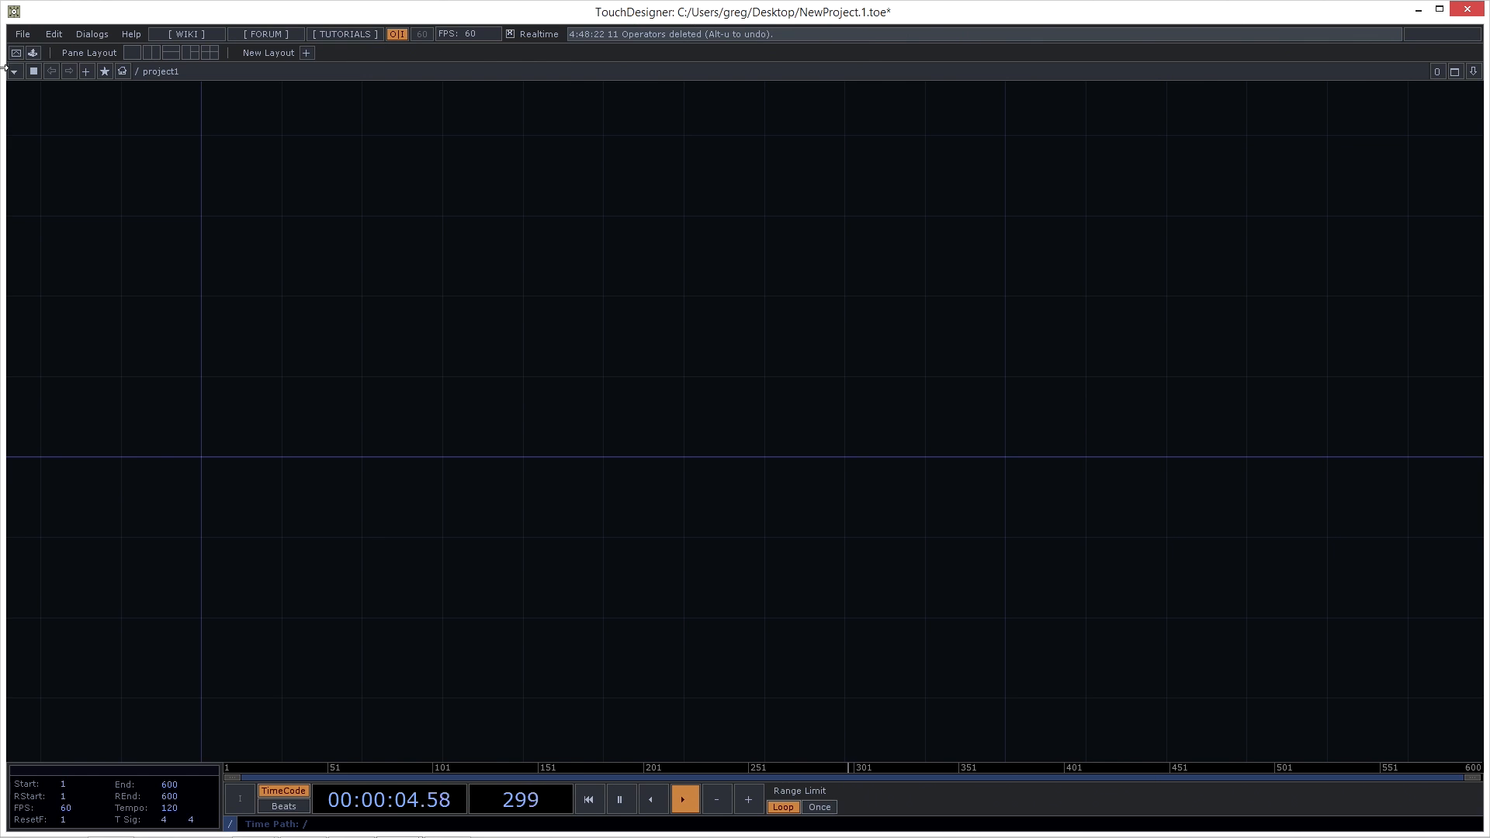
Start saving the project under a new name, adding the desktop's TouchDesigner folder to the favorites and opening it
left_click(22, 35)
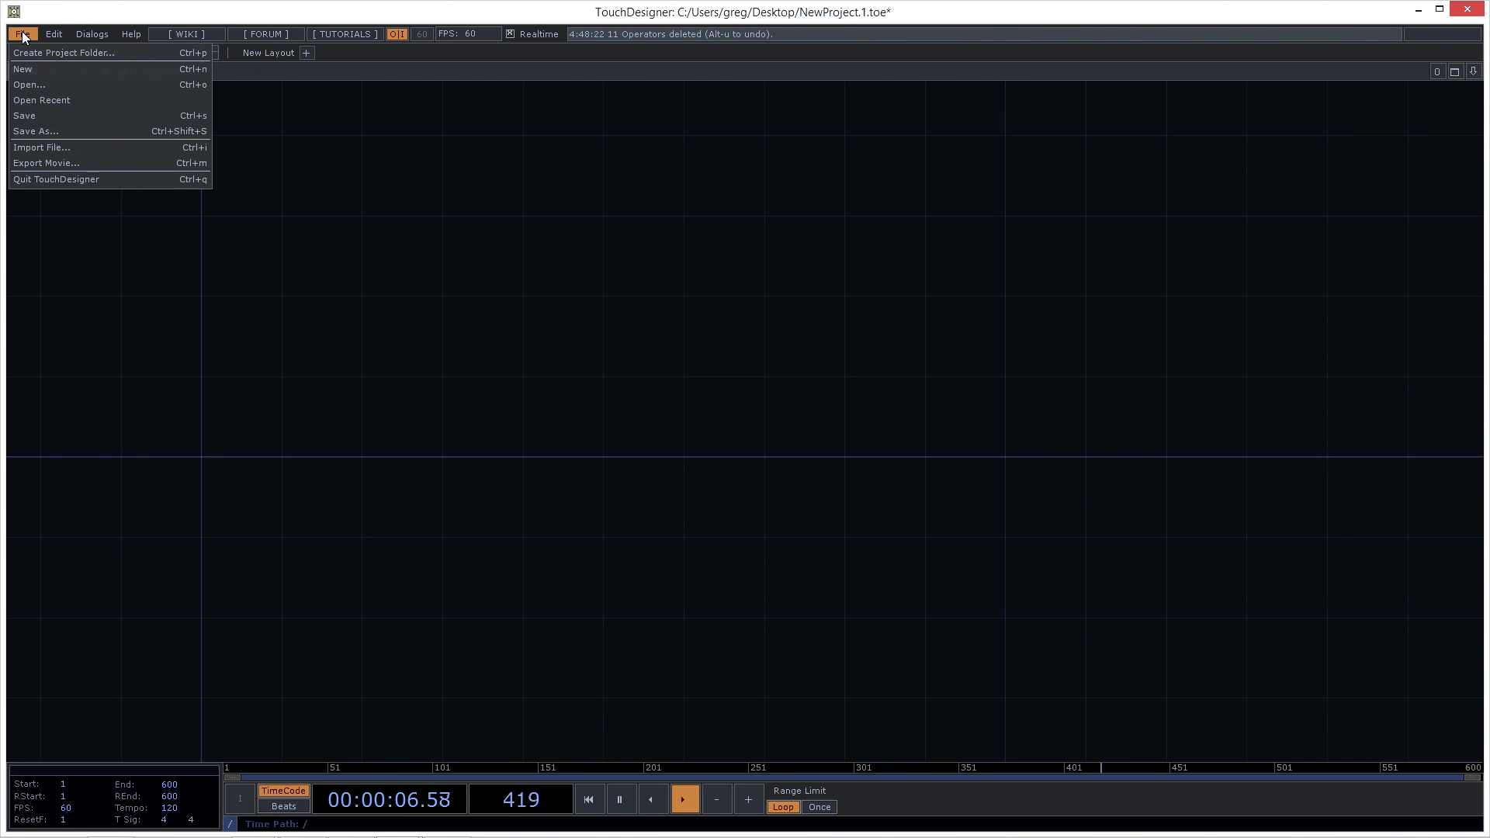
left_click(41, 131)
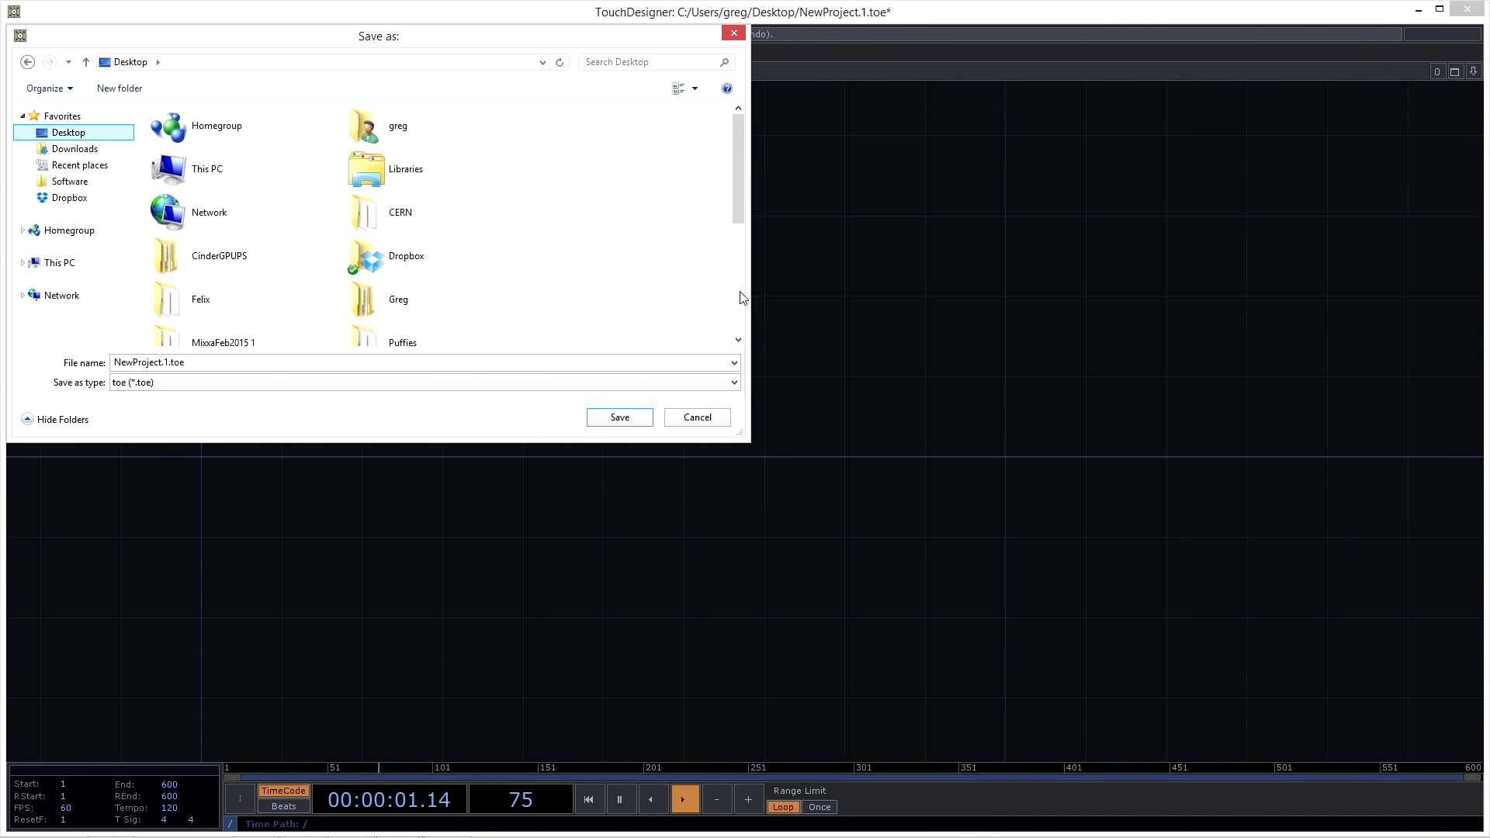
left_click_drag(734, 199, 748, 293)
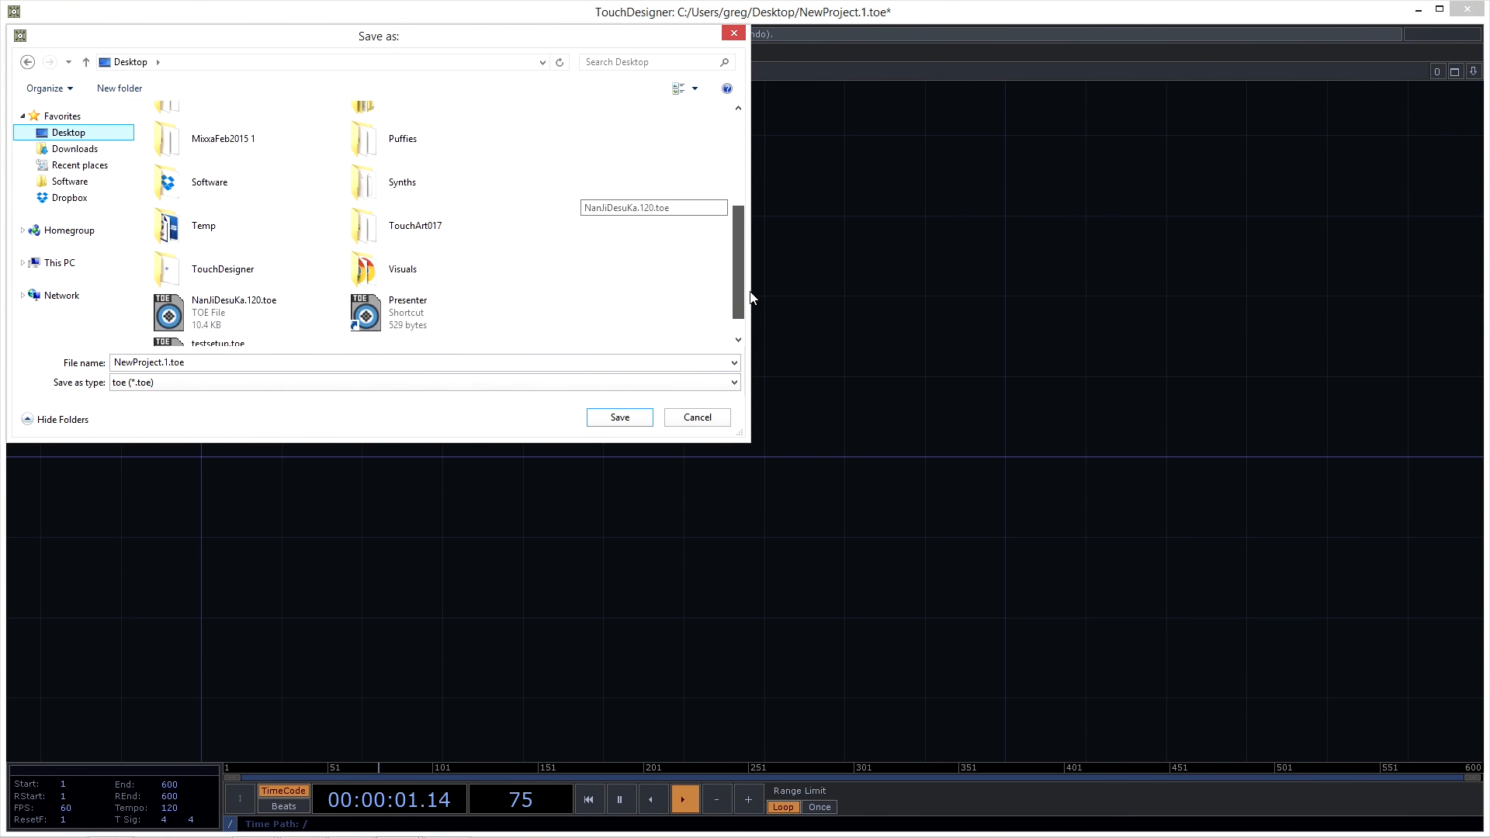
left_click_drag(266, 282, 70, 144)
left_click(103, 150)
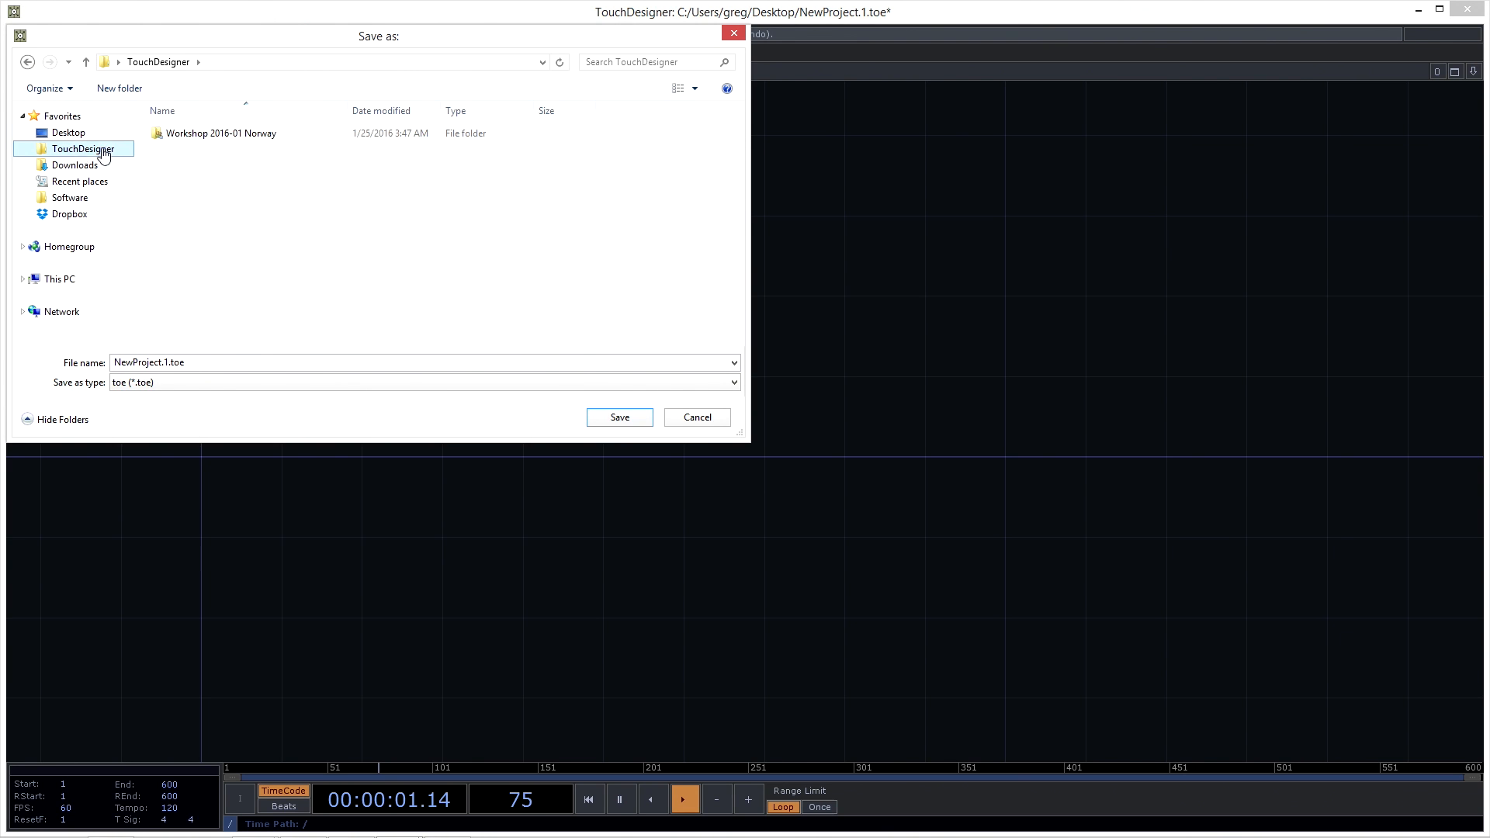
Save the project in the Workshop 2016-01 Norway folder, replacing NewProject in the file name with intro
double_click(211, 135)
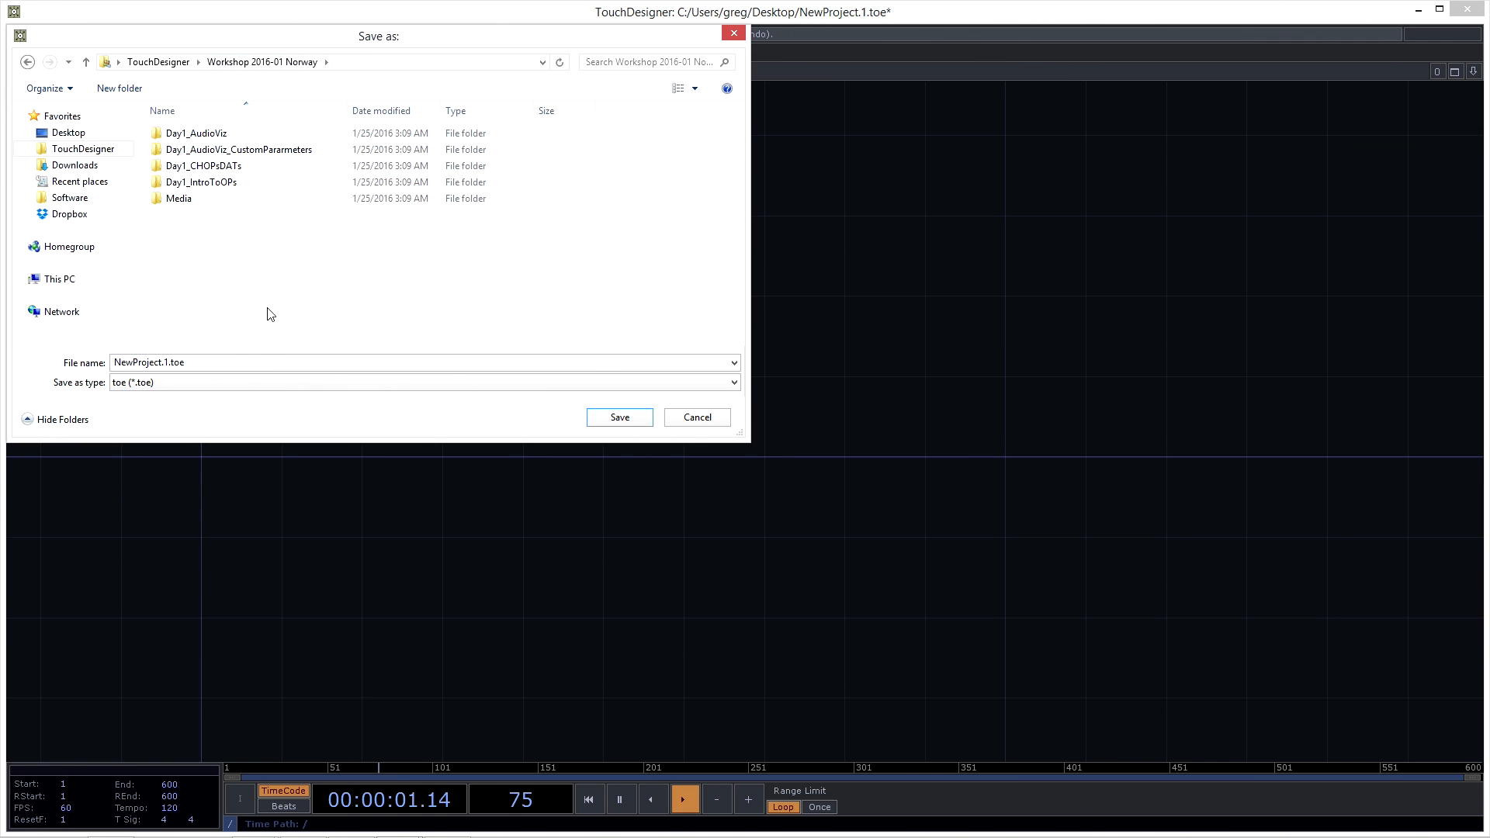
left_click(161, 362)
left_click_drag(161, 361, 118, 357)
type("intro")
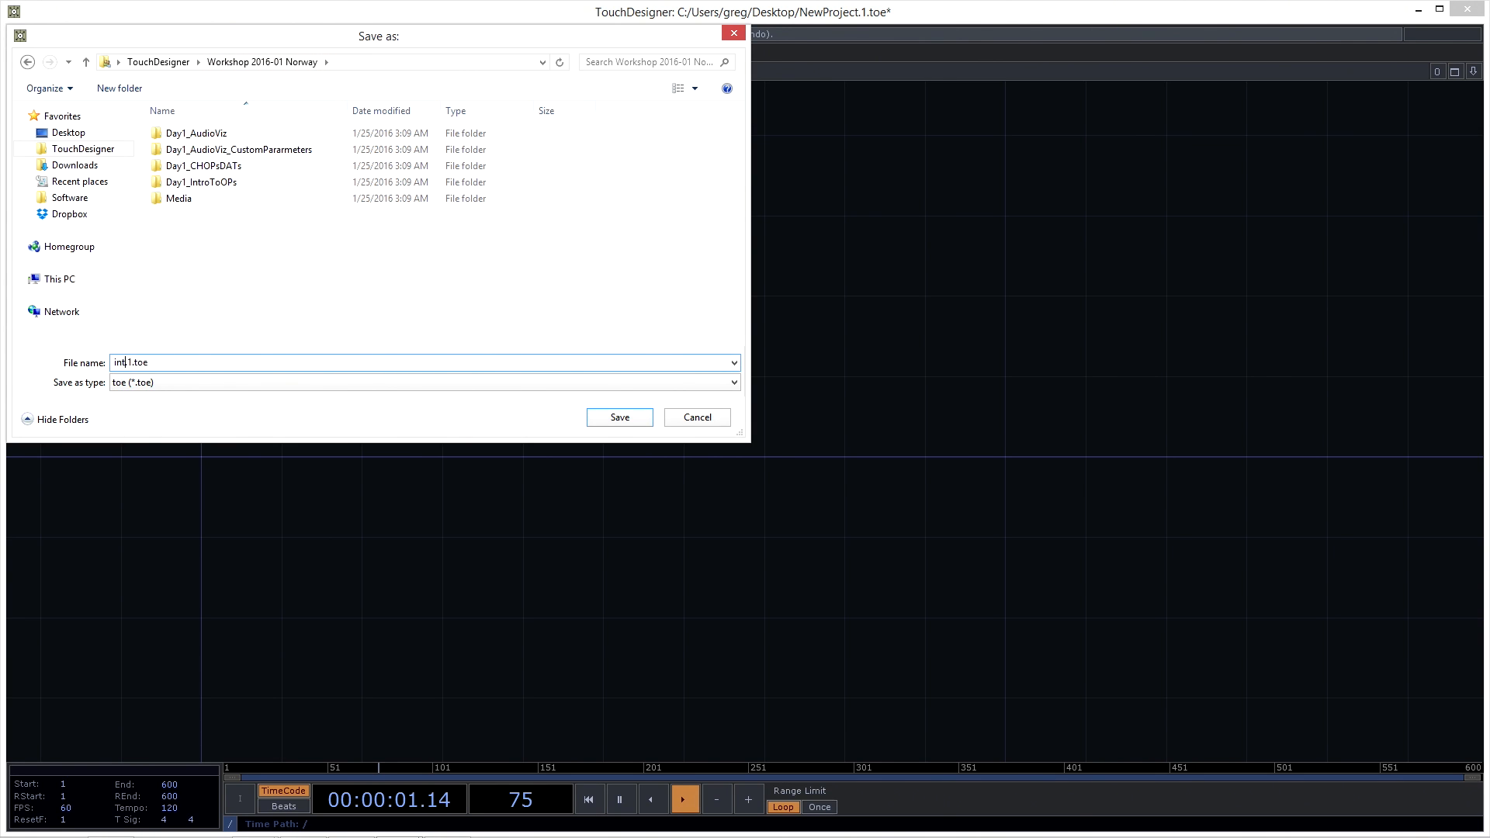
left_click(619, 417)
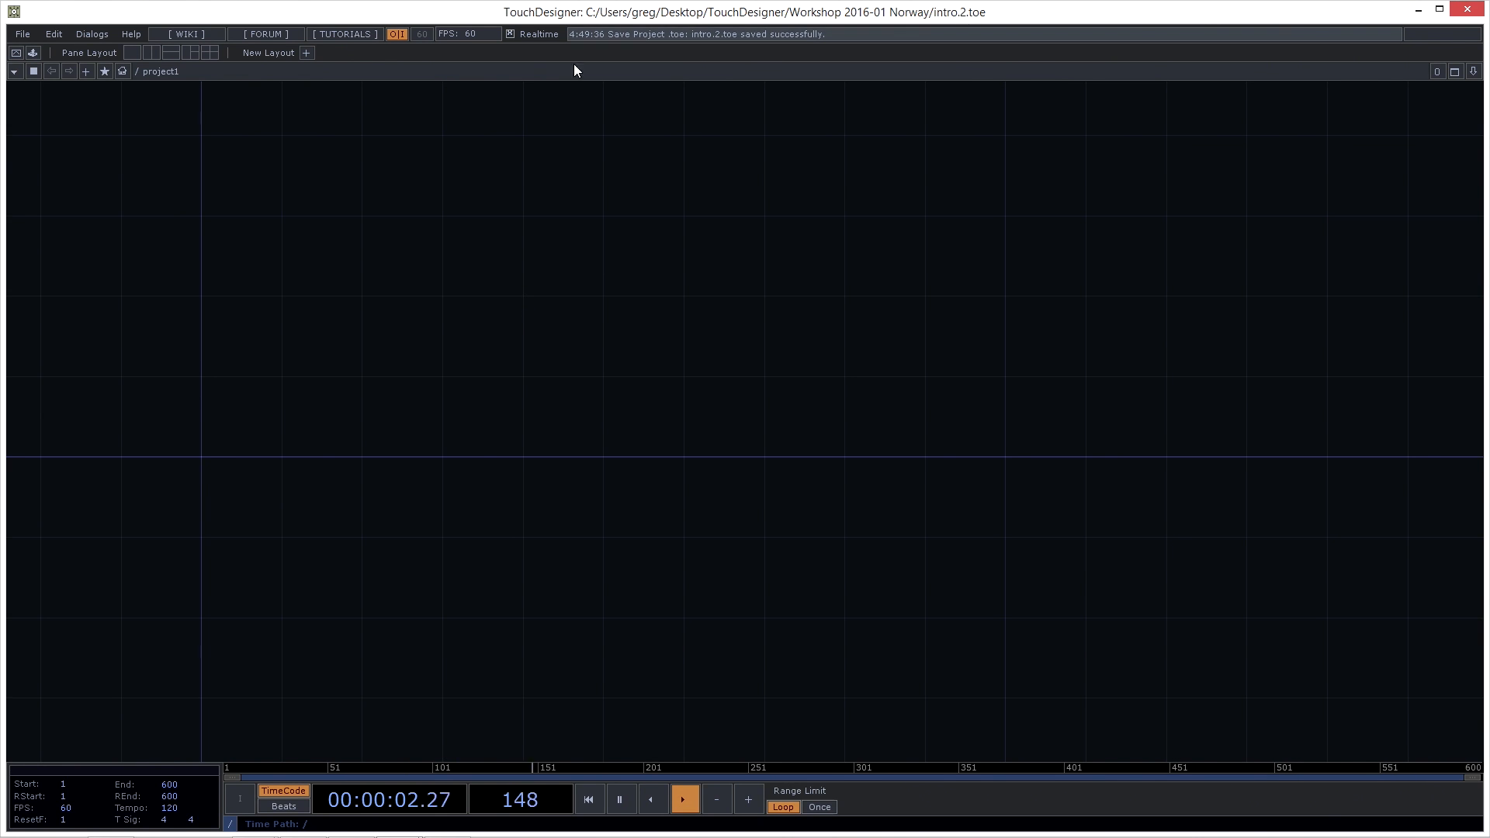
Switch to File Explorer to view the Workshop 2016-01 Norway folder, and move its window out of the way
mouse_move(443, 835)
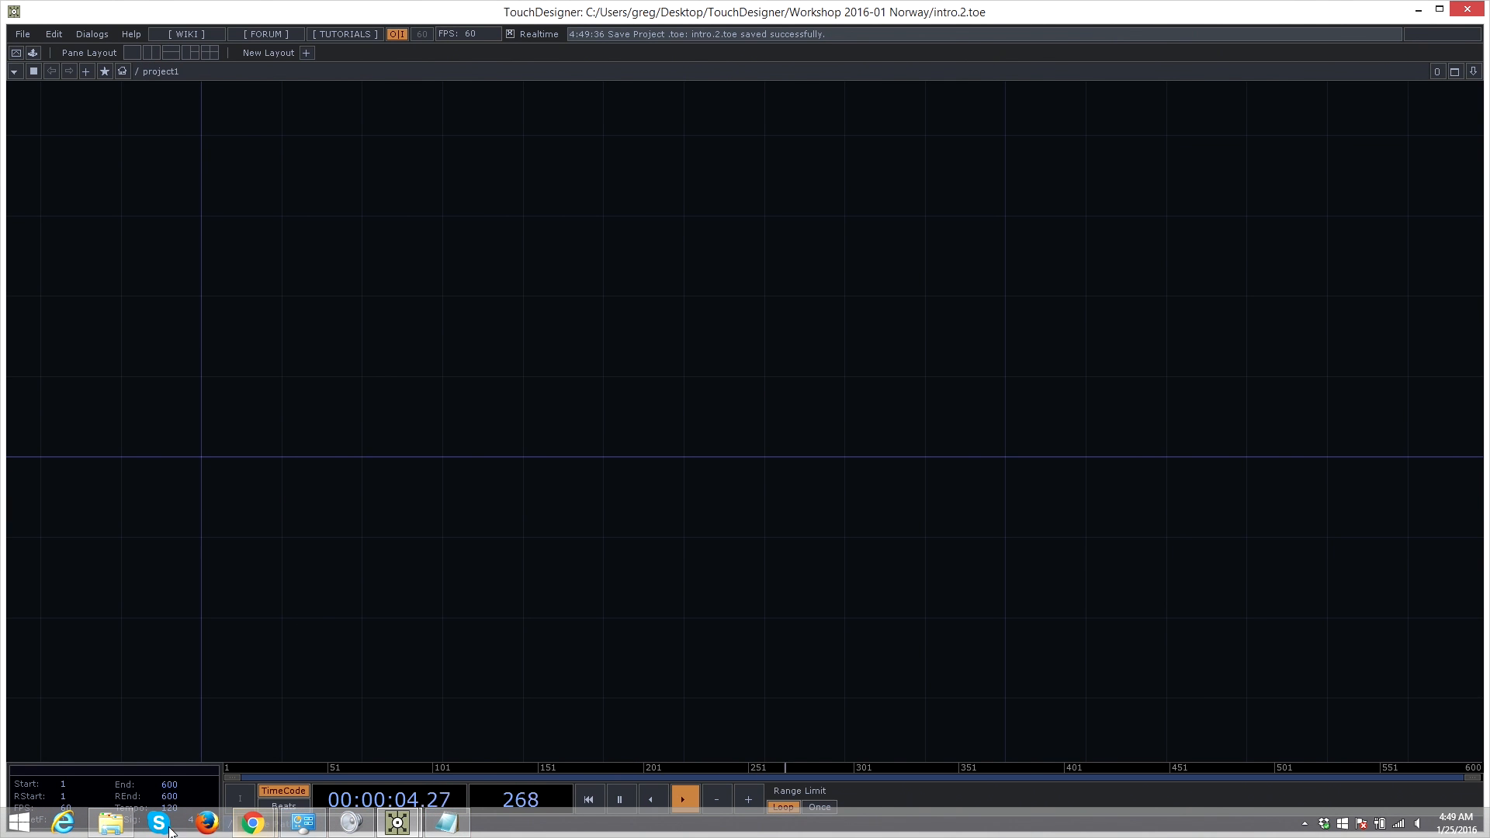
left_click(118, 830)
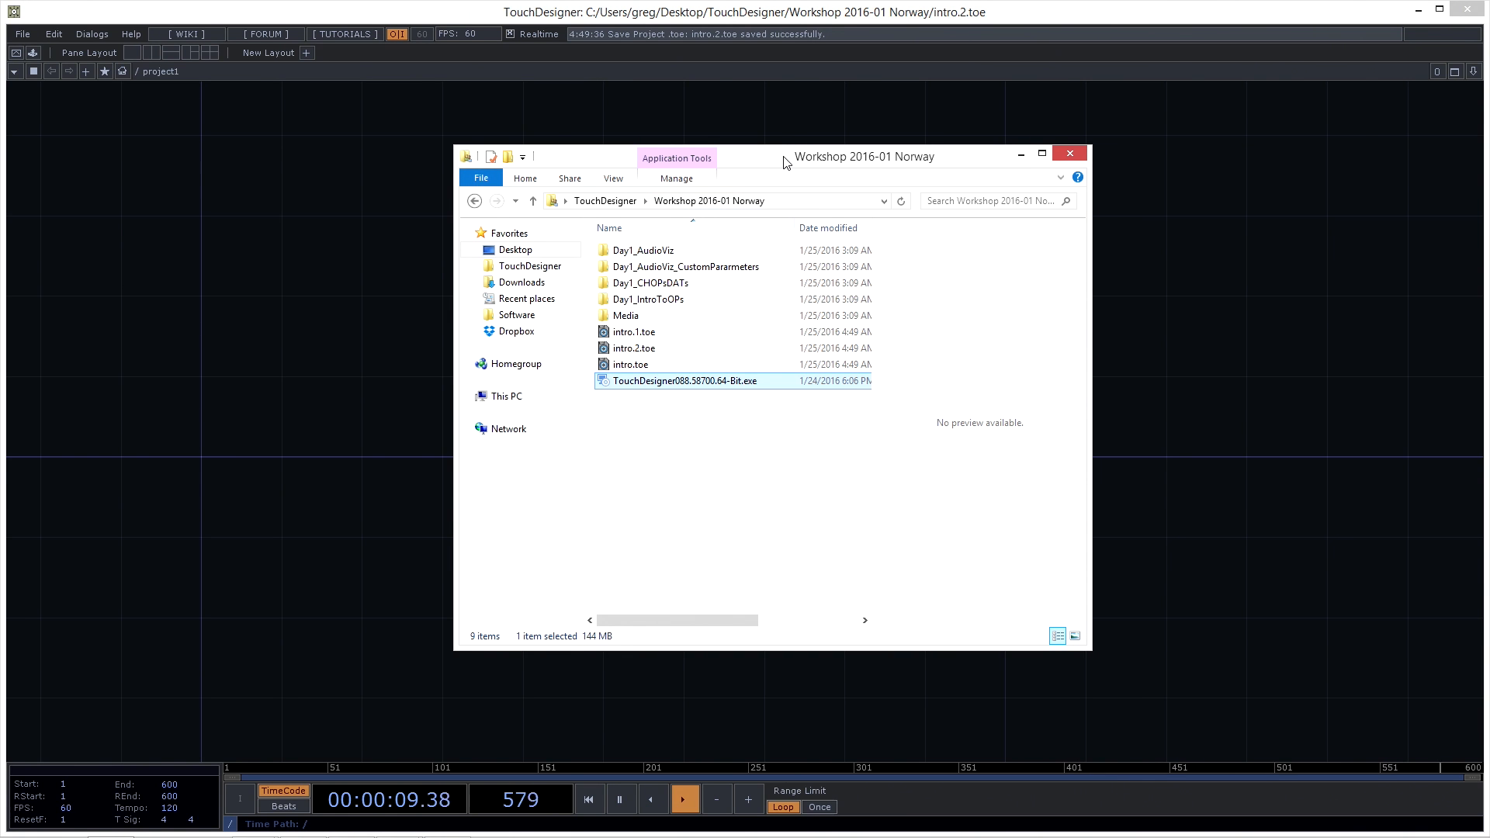
left_click_drag(783, 157, 803, 154)
left_click_drag(955, 161, 1489, 155)
Add a Movie File In TOP to the empty network, placed near the crossing of the main grid lines
left_click_drag(406, 326, 426, 317)
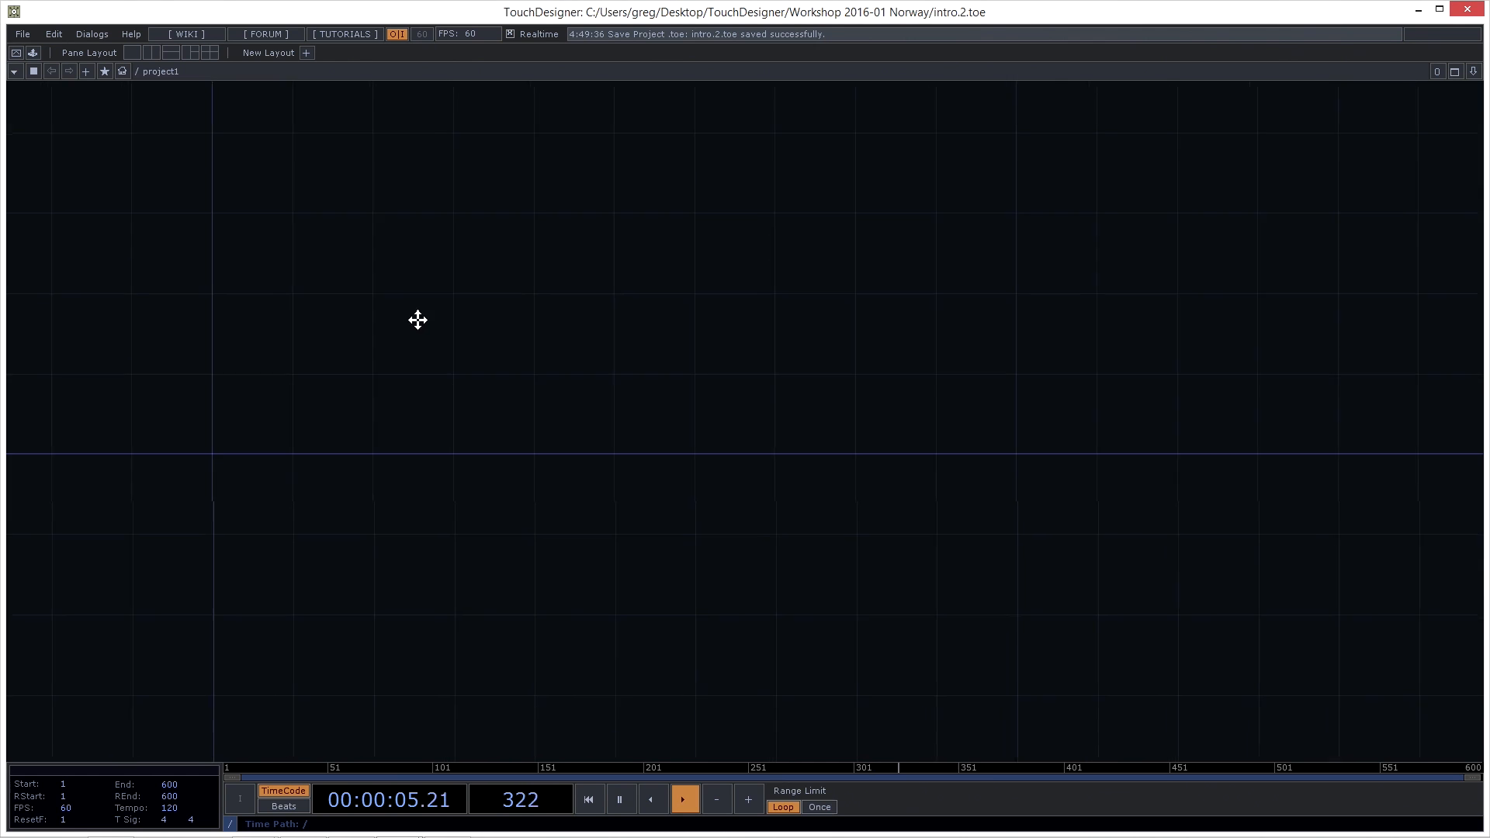
left_click_drag(247, 393, 329, 371)
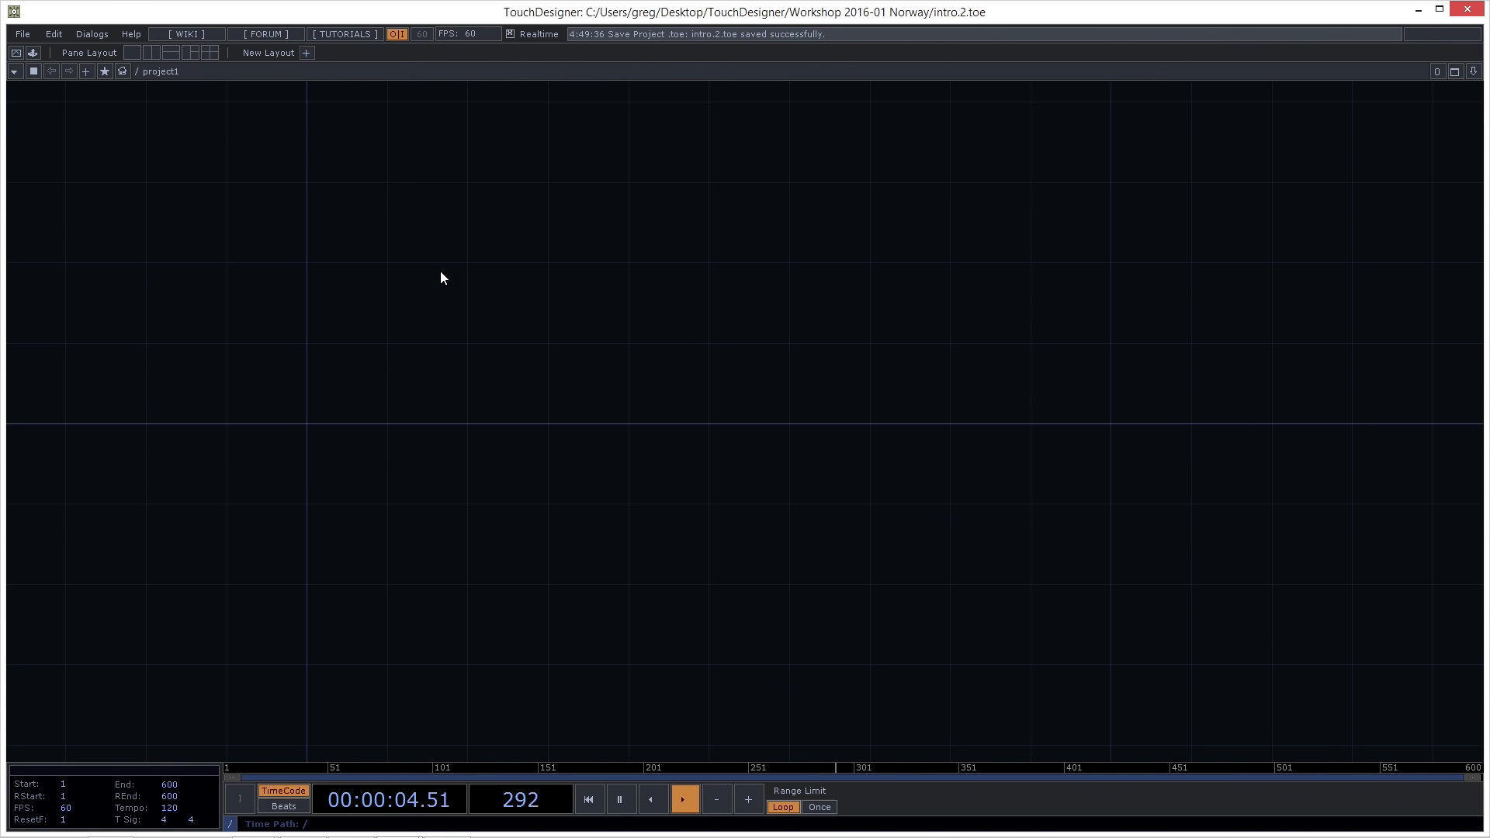
key("Tab")
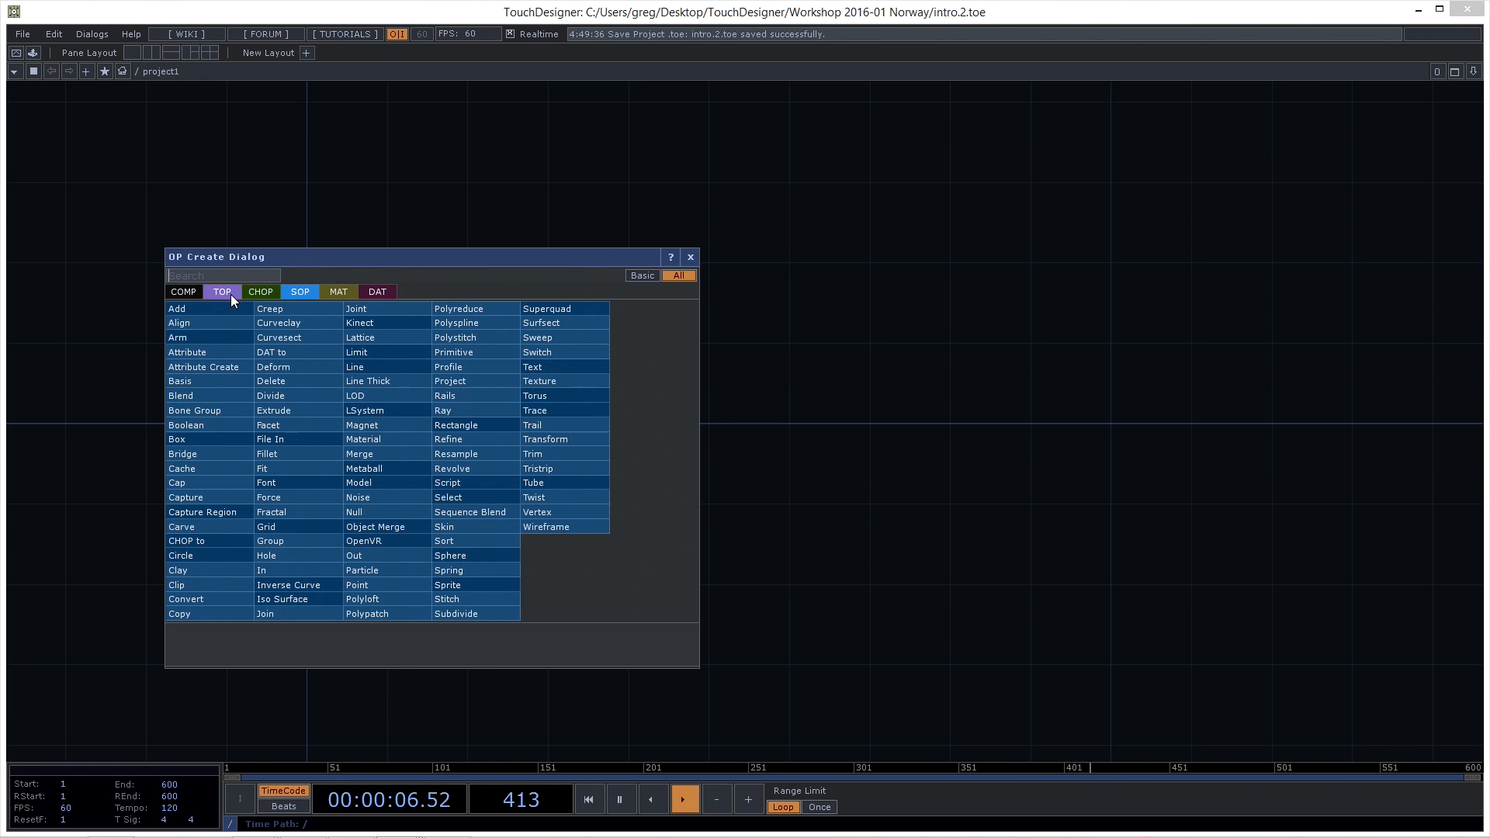
left_click_drag(279, 253, 390, 184)
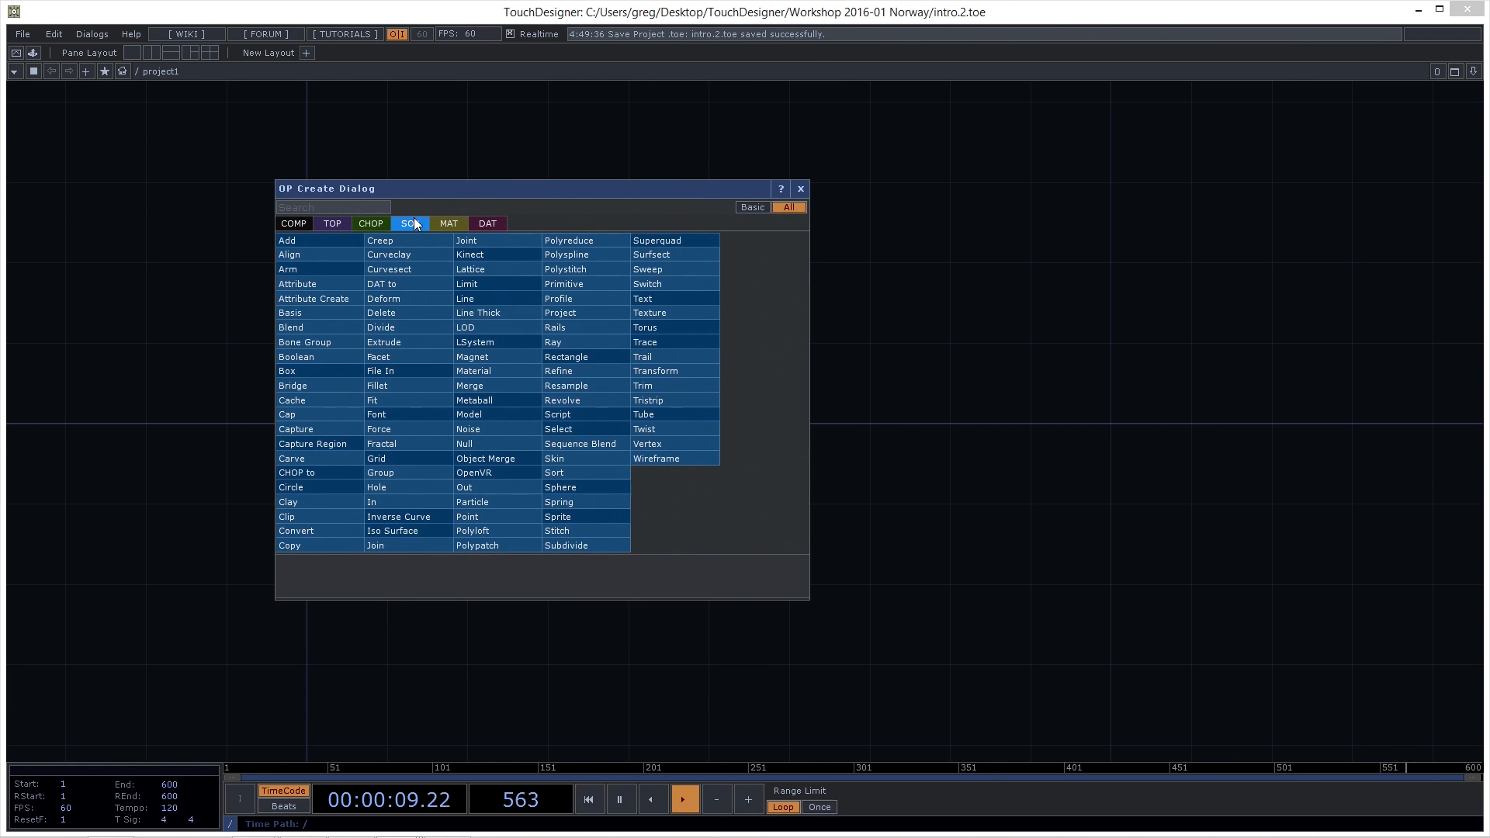
left_click(331, 224)
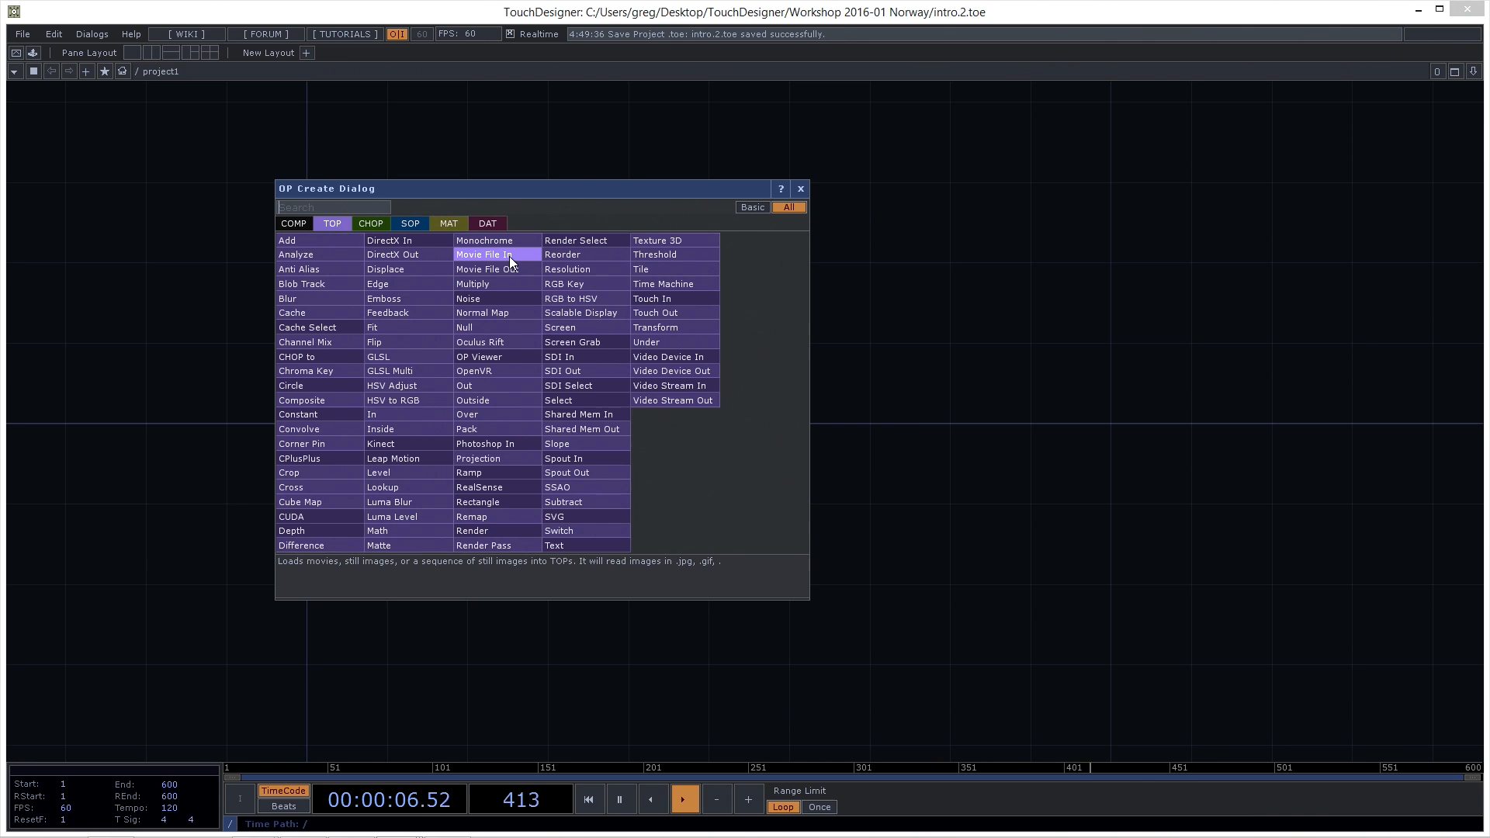
type("m")
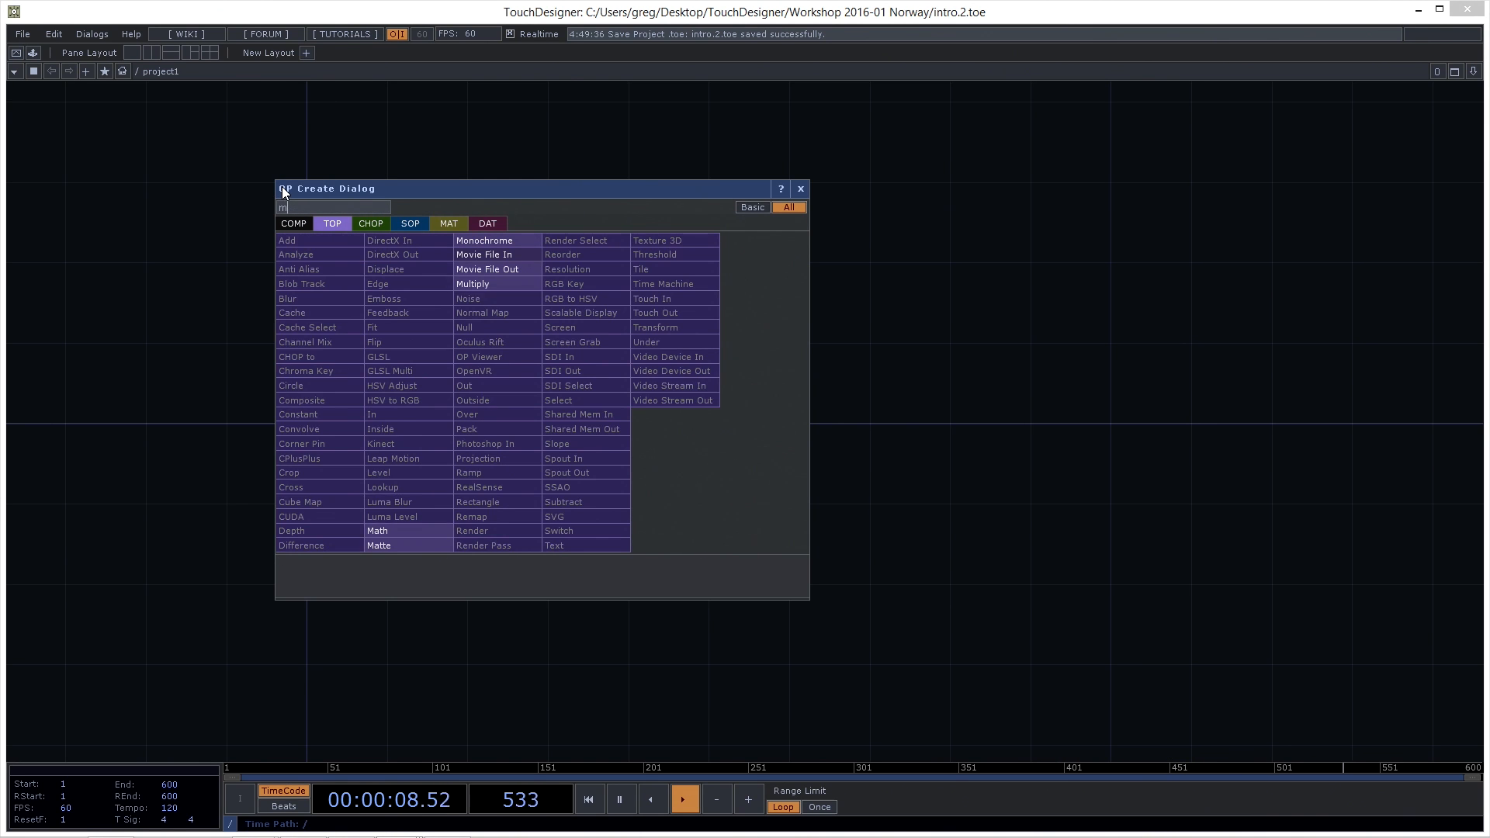
type("ovie")
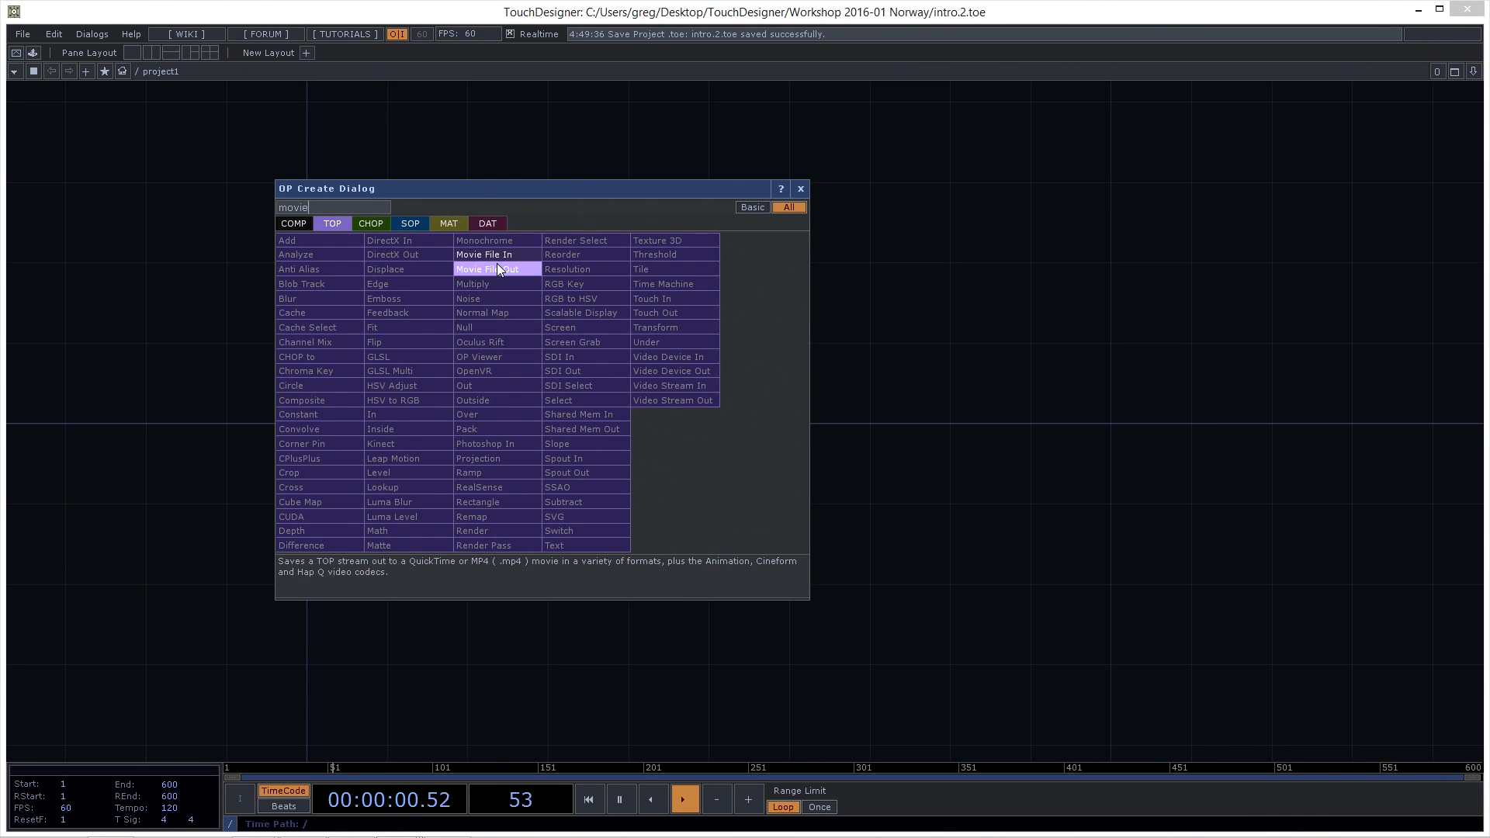
left_click(498, 254)
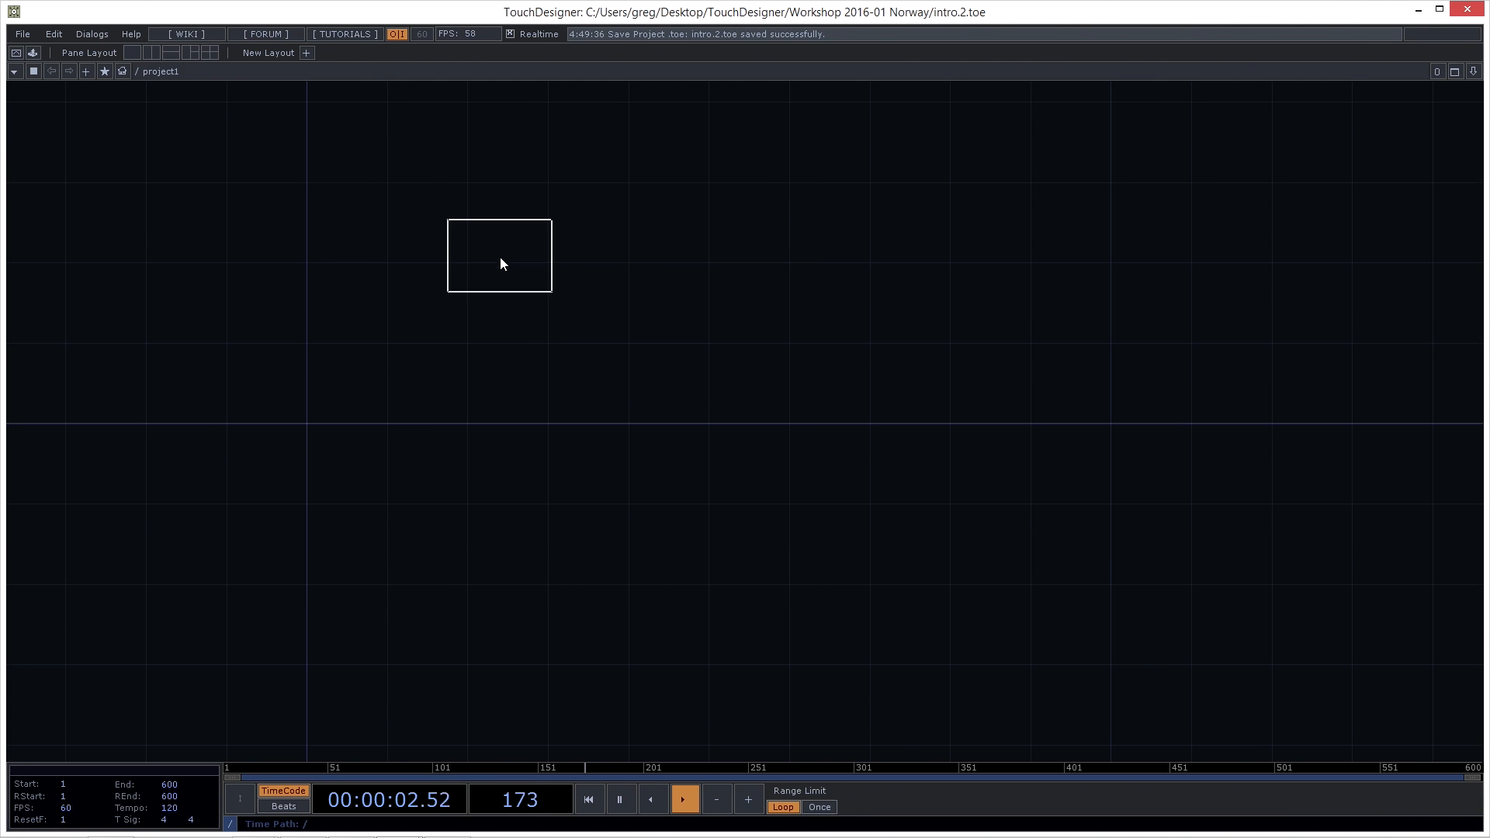
left_click(365, 394)
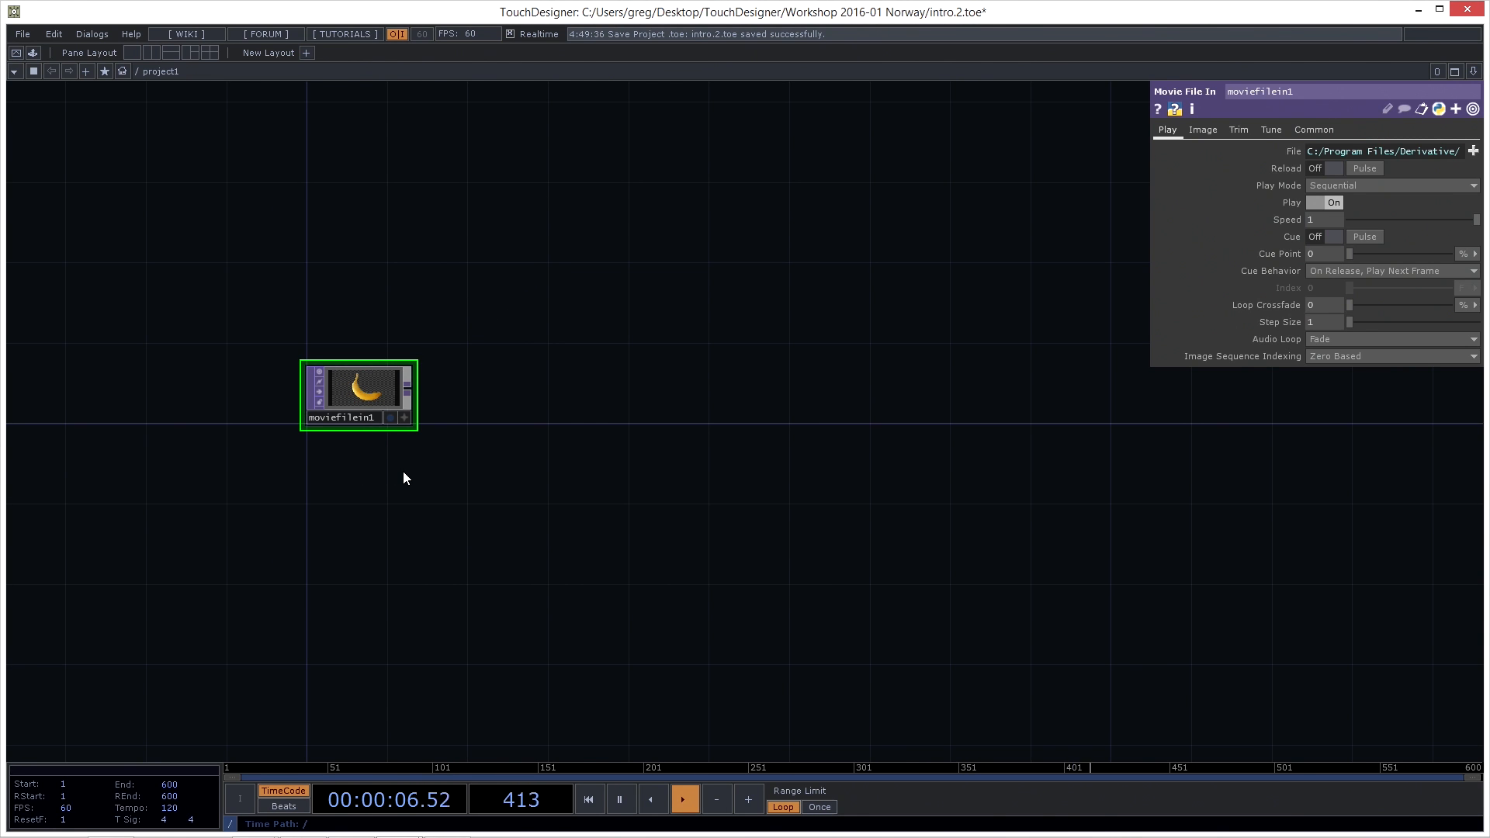
Load Patagonia.mov from the workshop's Media/720p folder into the Movie File In TOP and widen its parameter window
key("h")
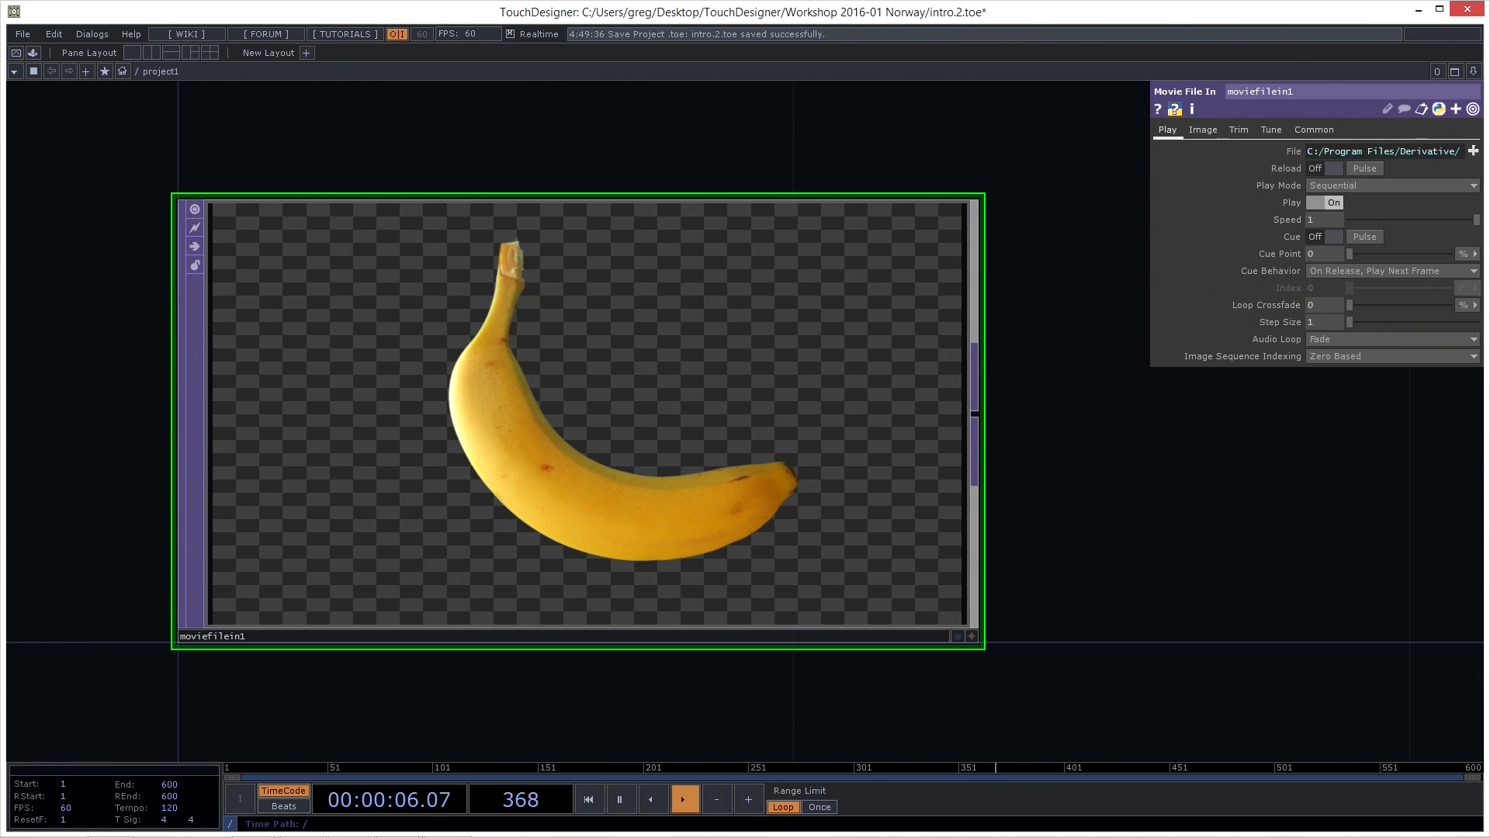
left_click_drag(1198, 548, 1167, 561)
left_click_drag(1365, 510, 1319, 502)
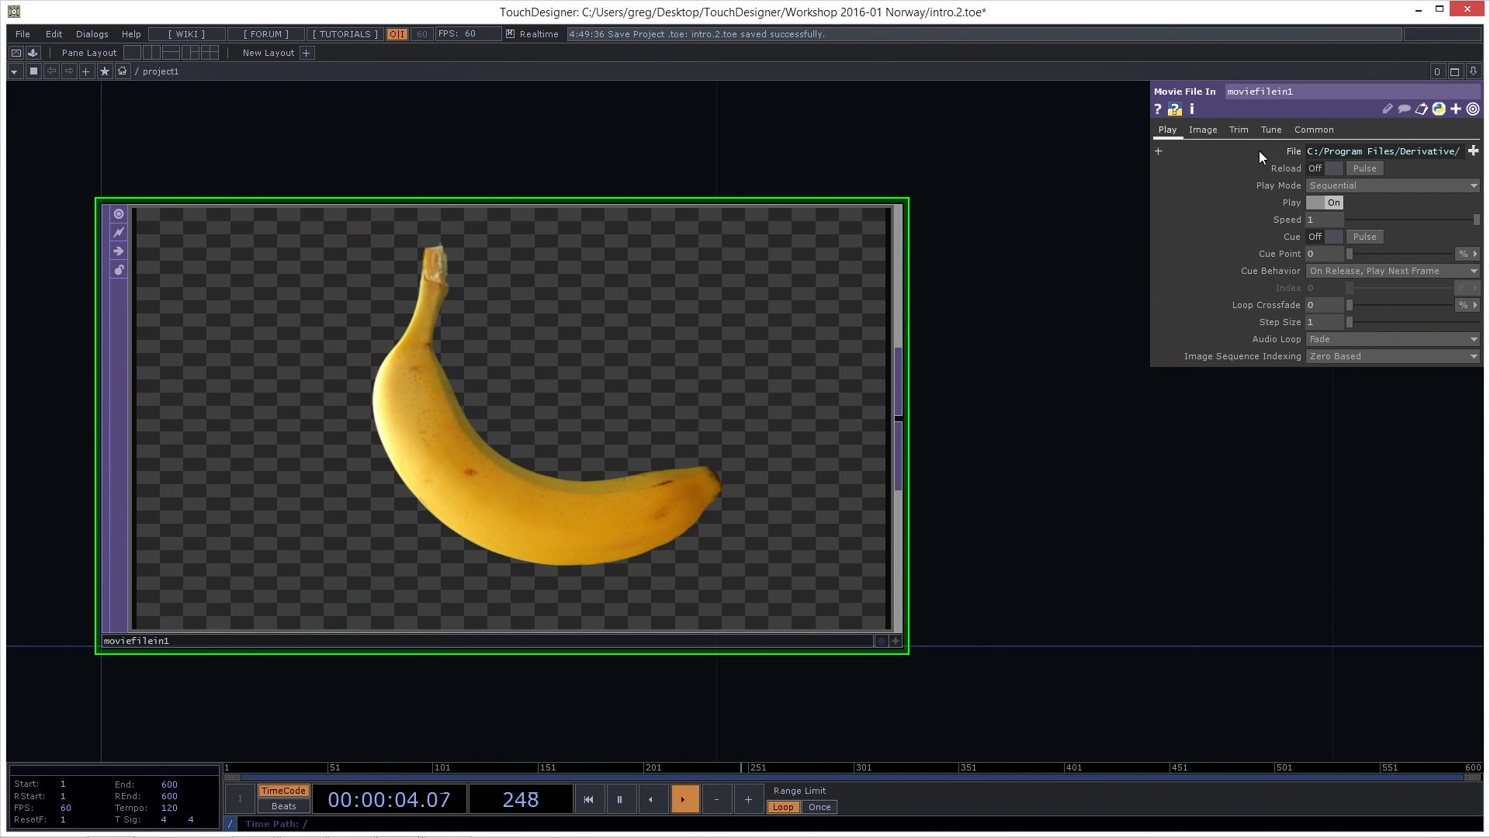
left_click(1474, 152)
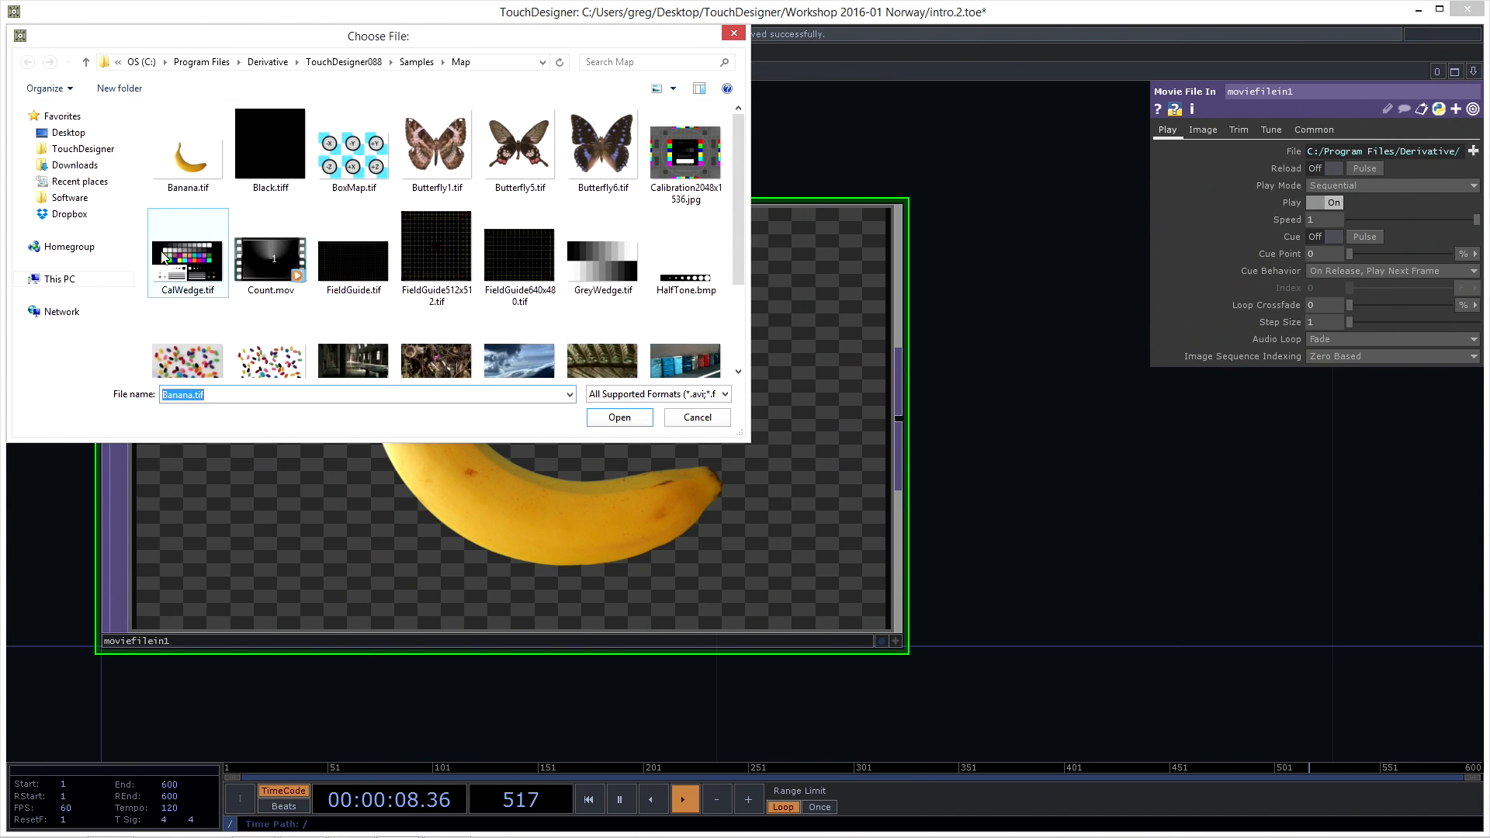
left_click(80, 151)
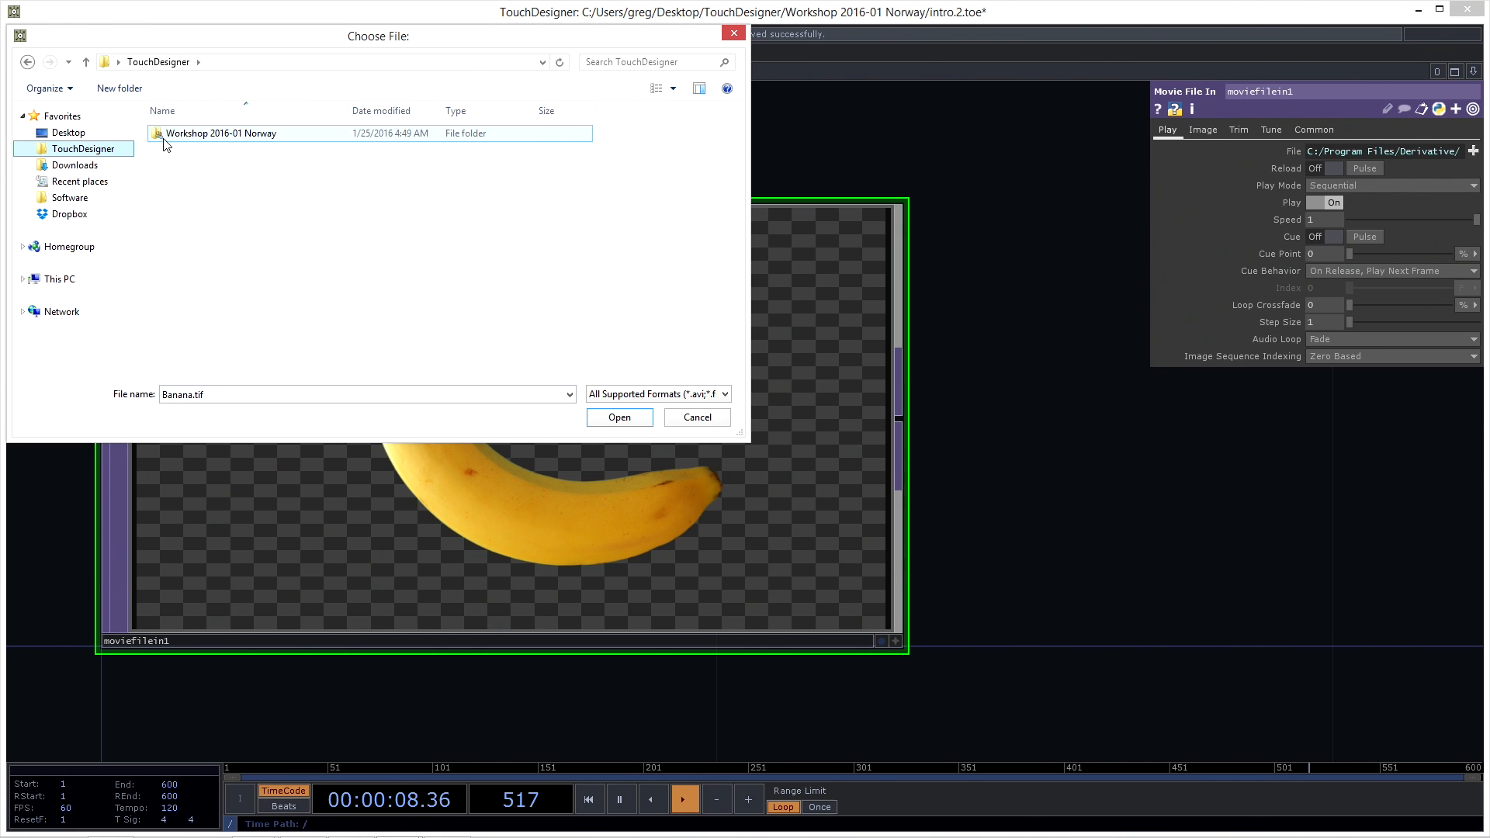
double_click(208, 137)
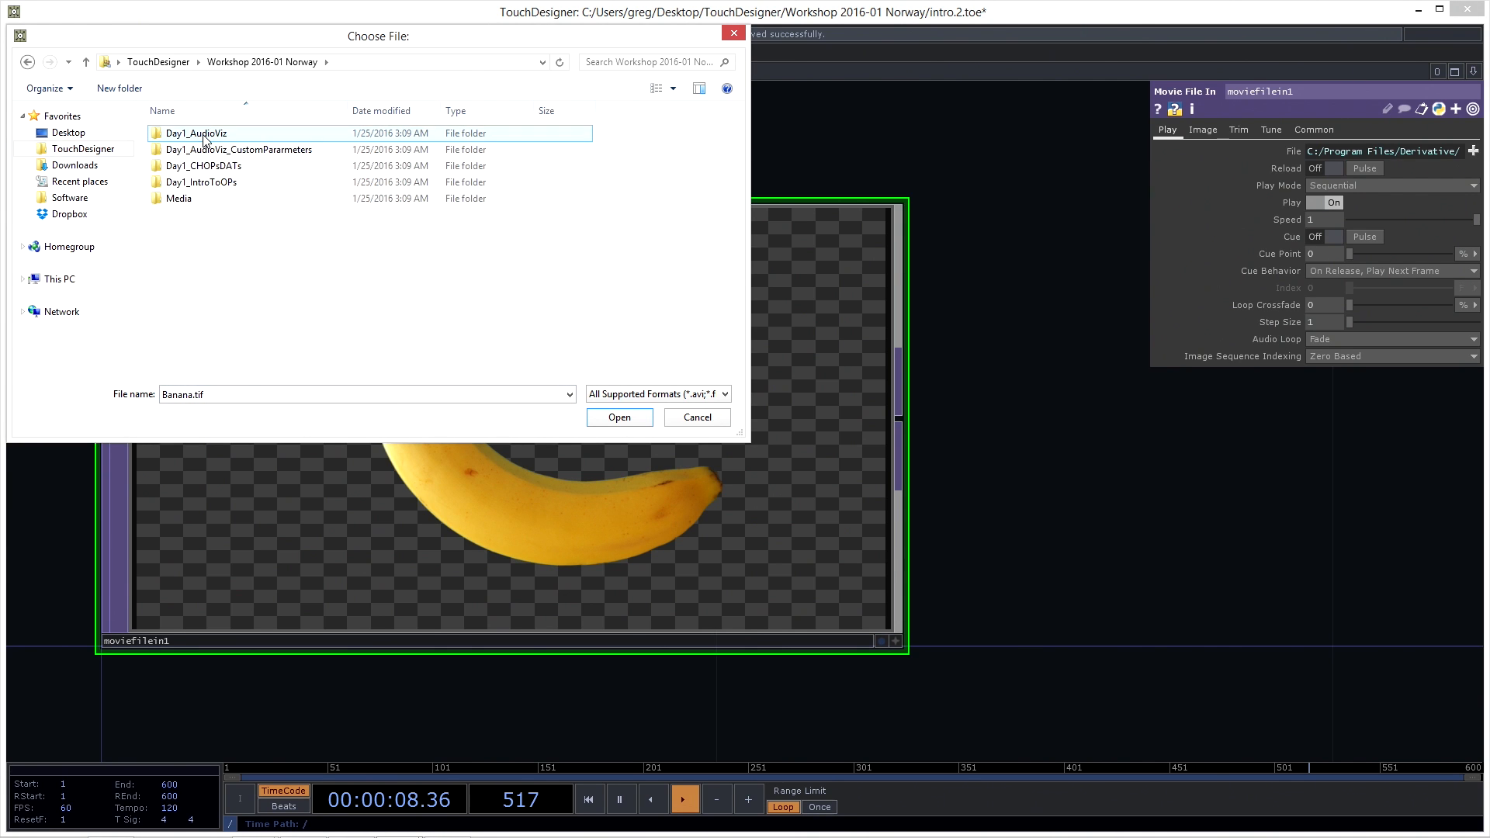
double_click(179, 203)
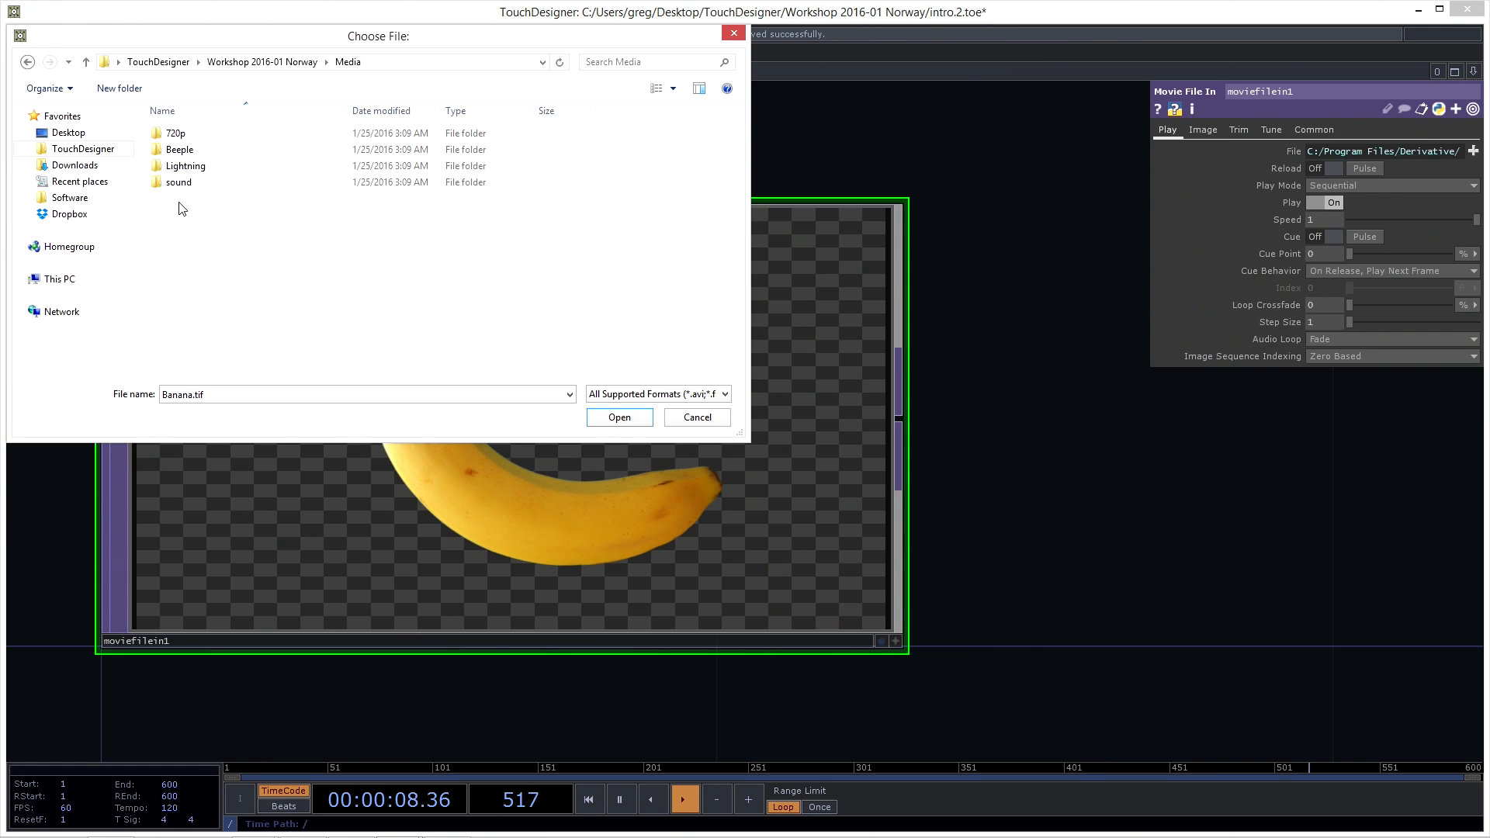
double_click(176, 135)
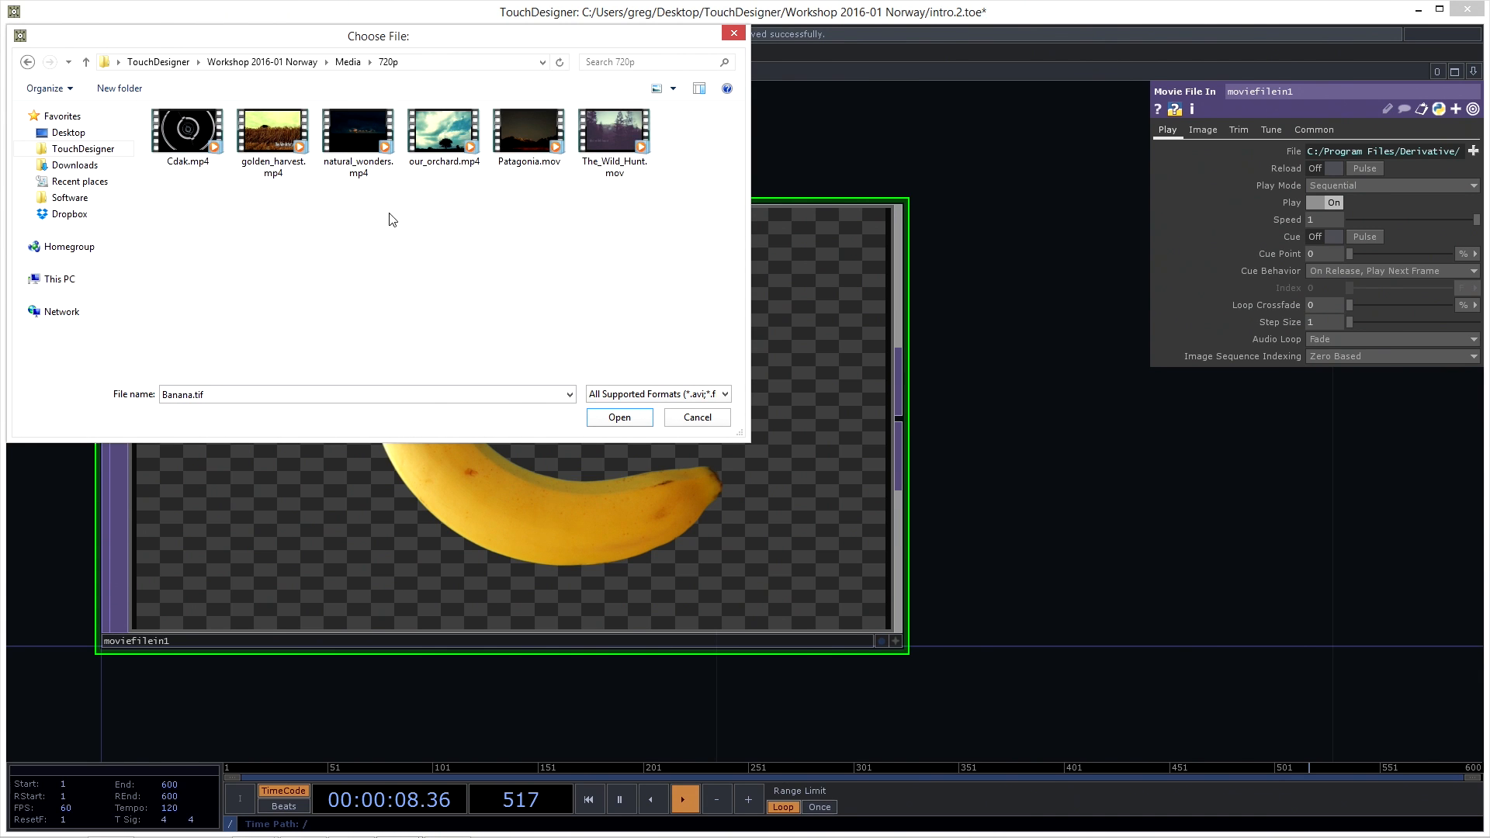
left_click(522, 134)
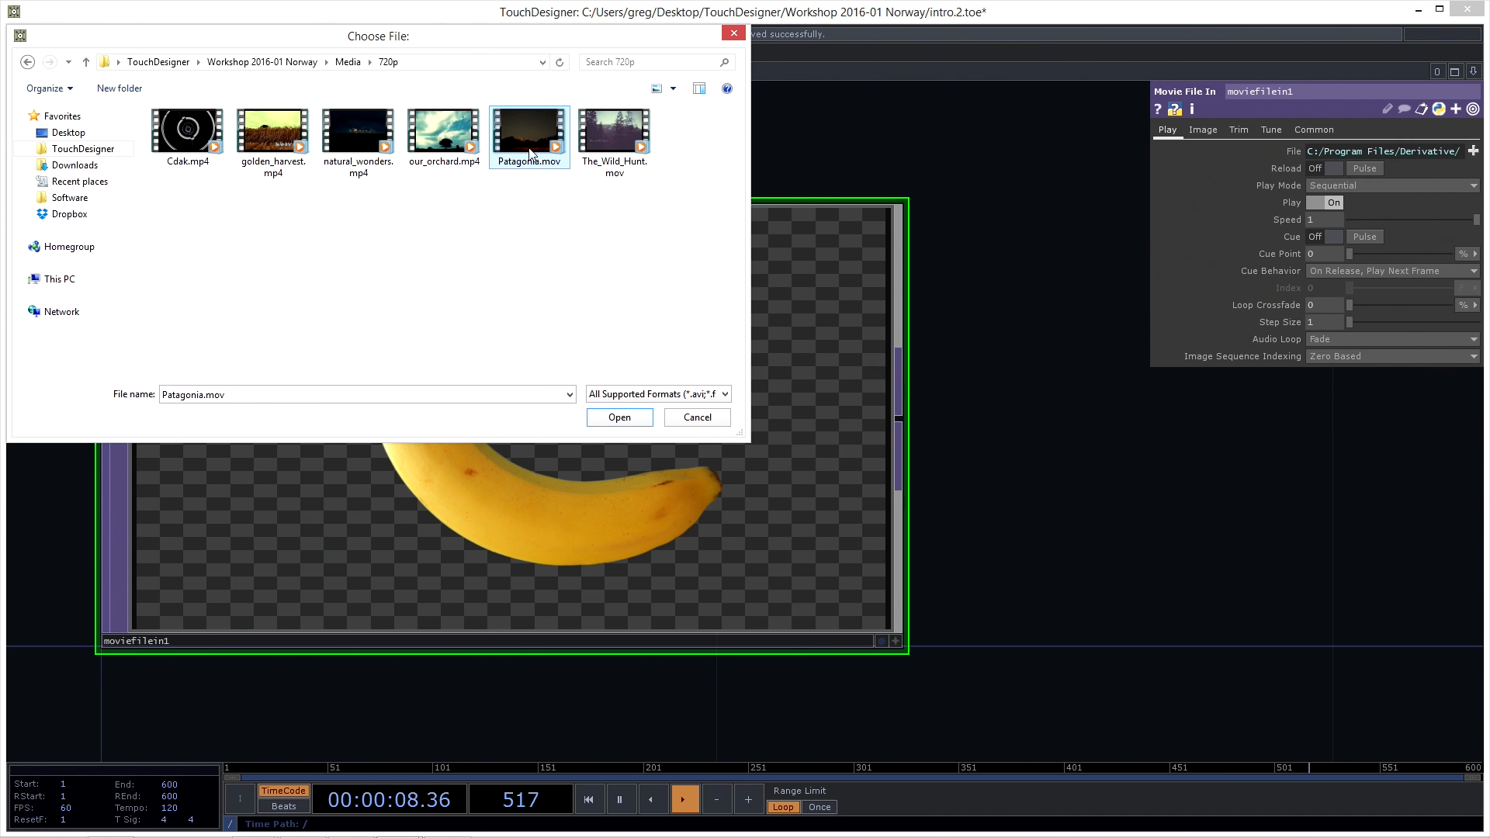
left_click(629, 419)
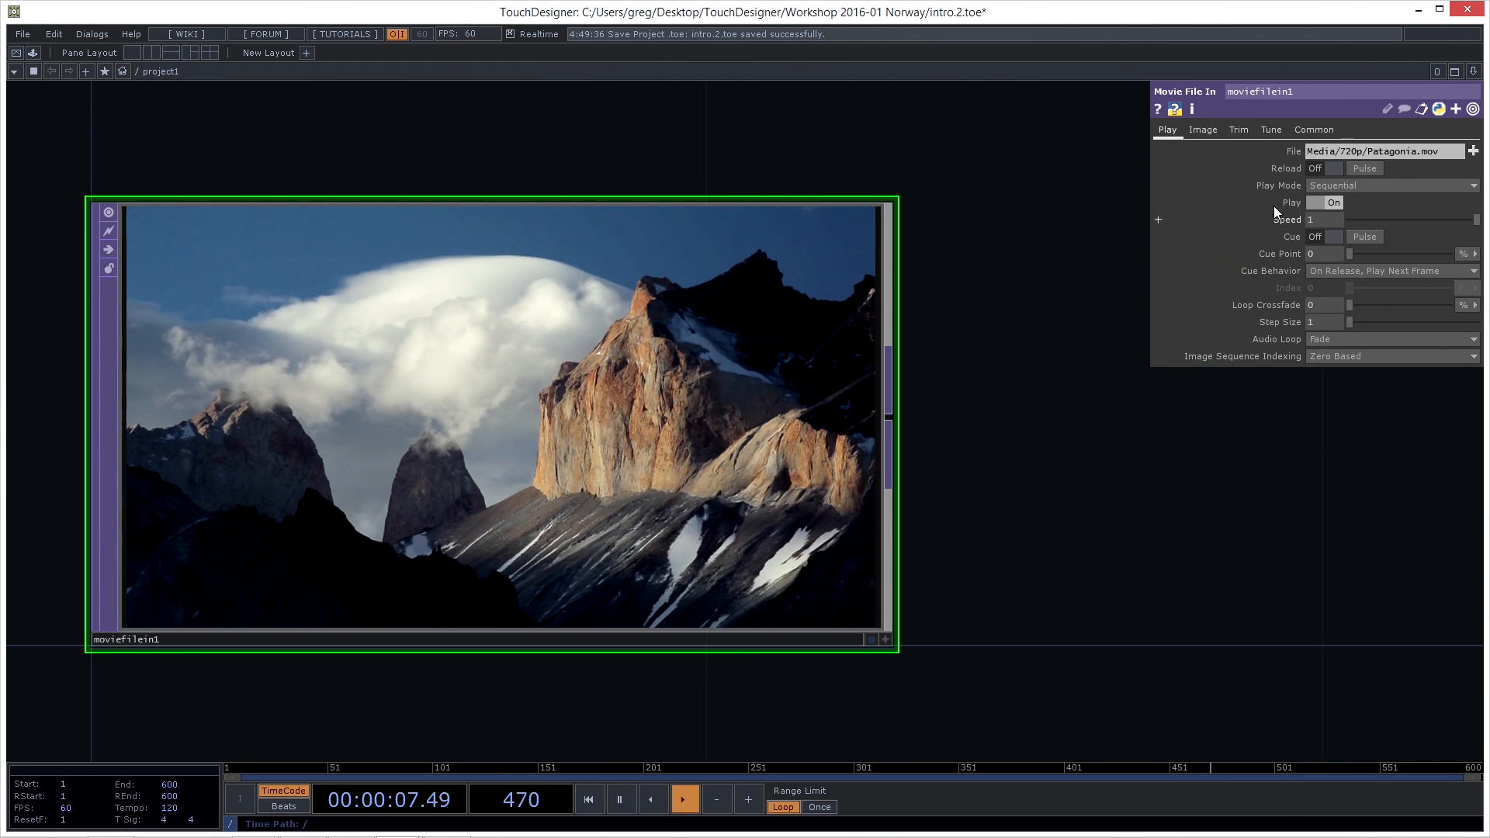
left_click_drag(1150, 193, 1037, 194)
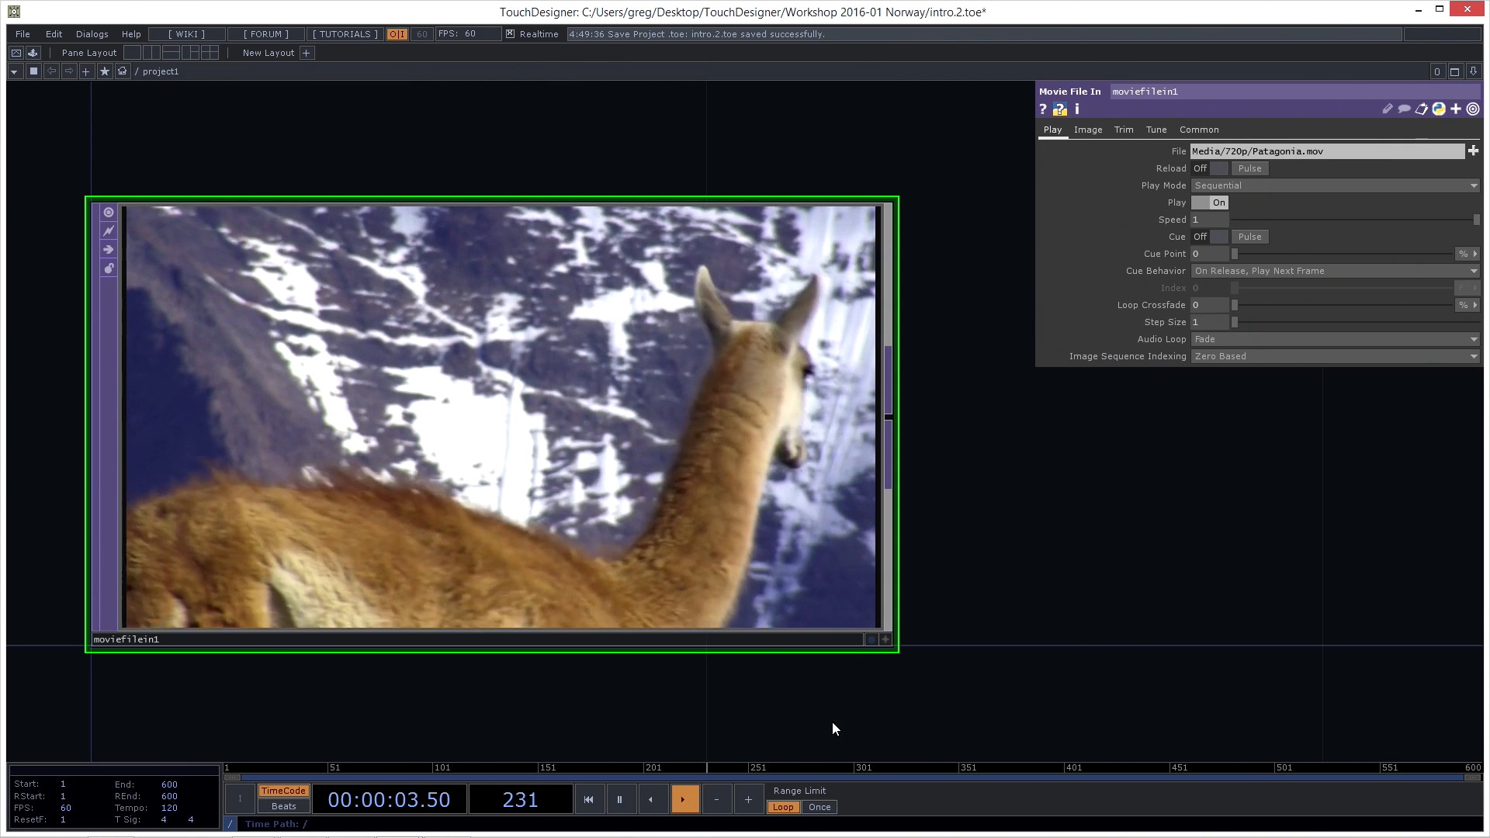
Switch to File Explorer and examine the Media folder's location and subfolders relative to the intro project files
mouse_move(265, 829)
left_click(109, 823)
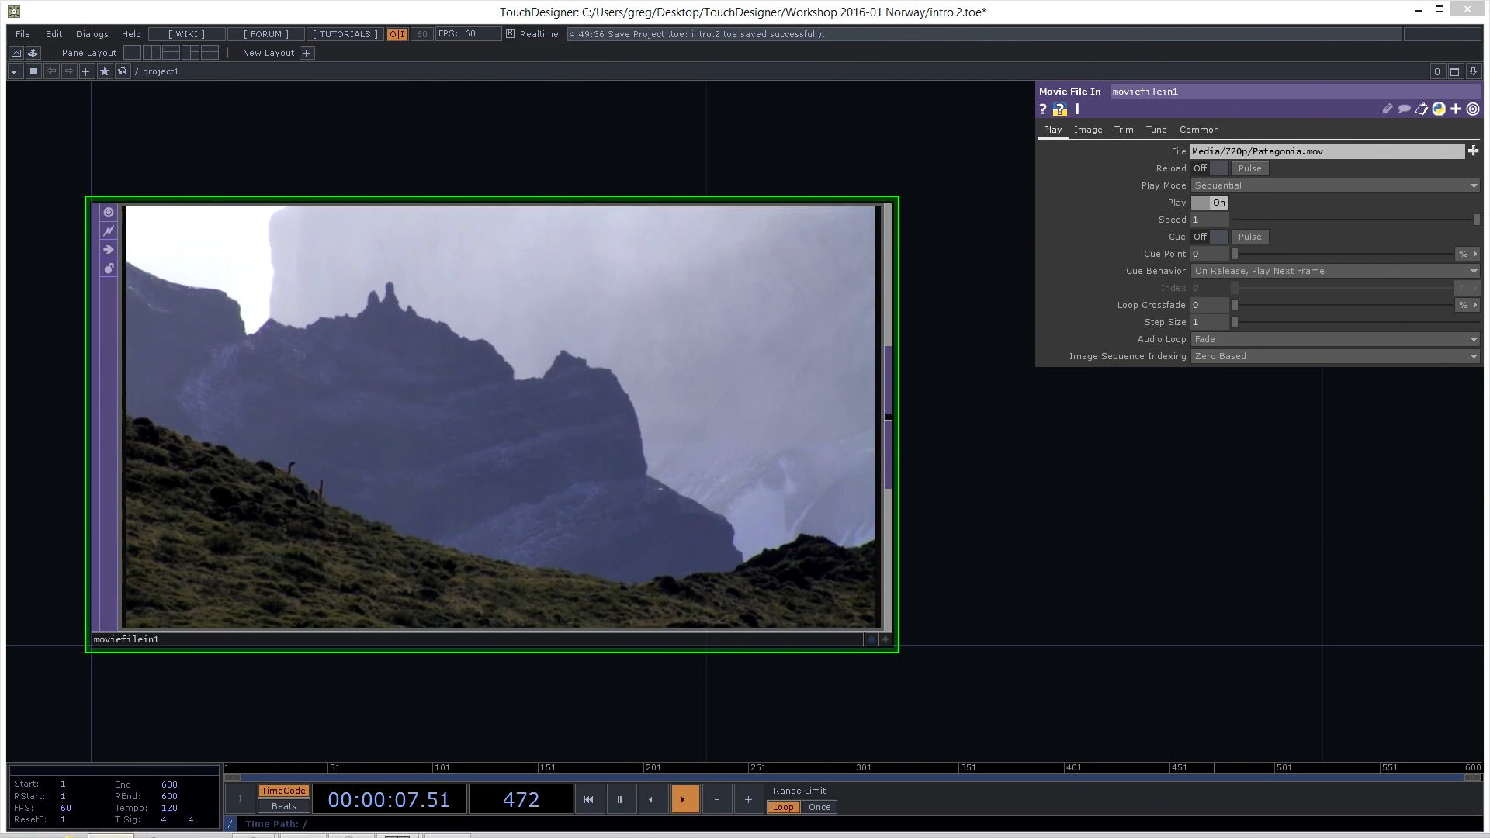
left_click_drag(1407, 185, 1253, 198)
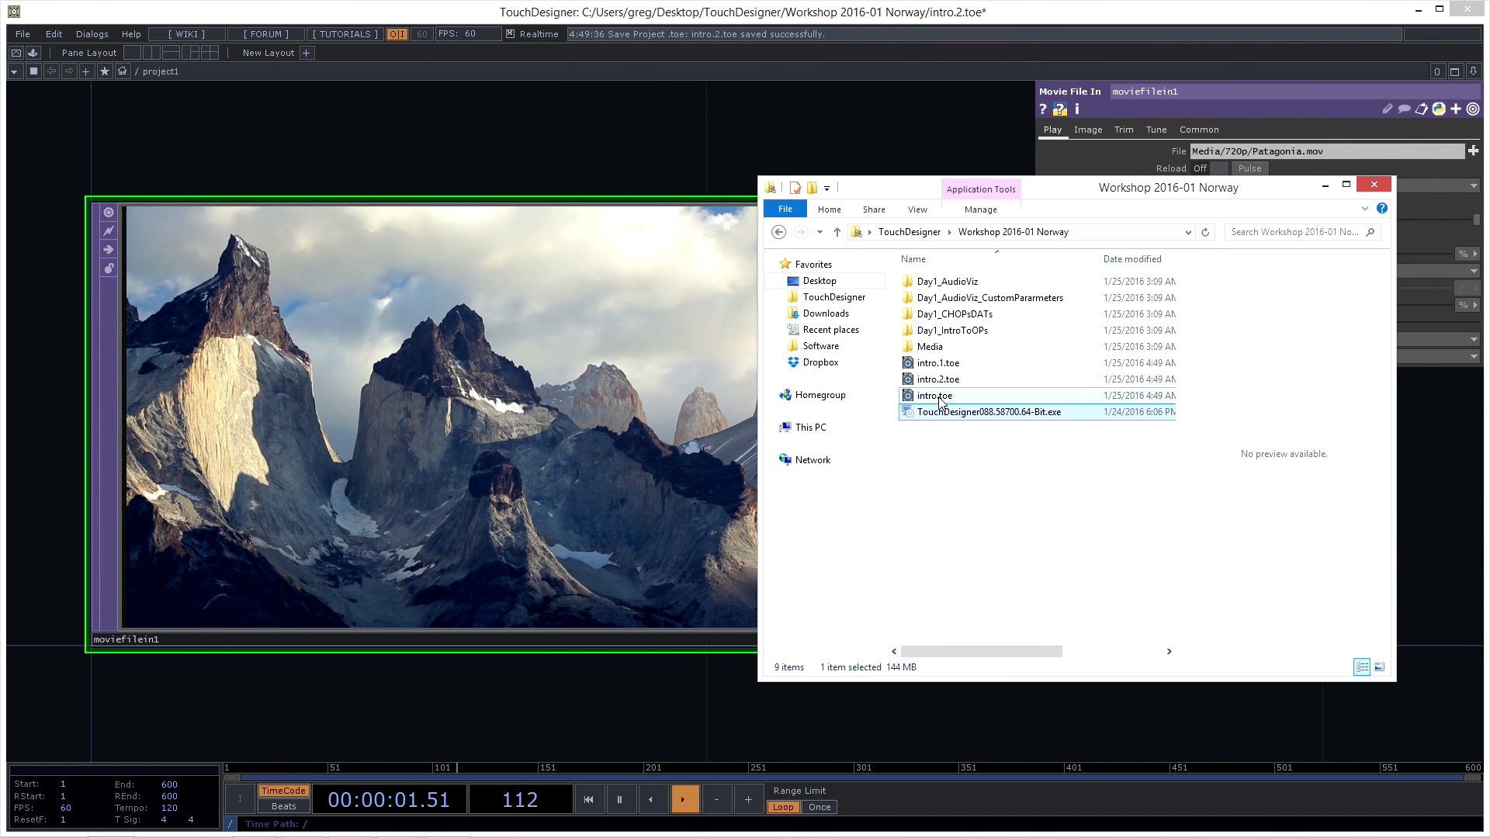
double_click(928, 347)
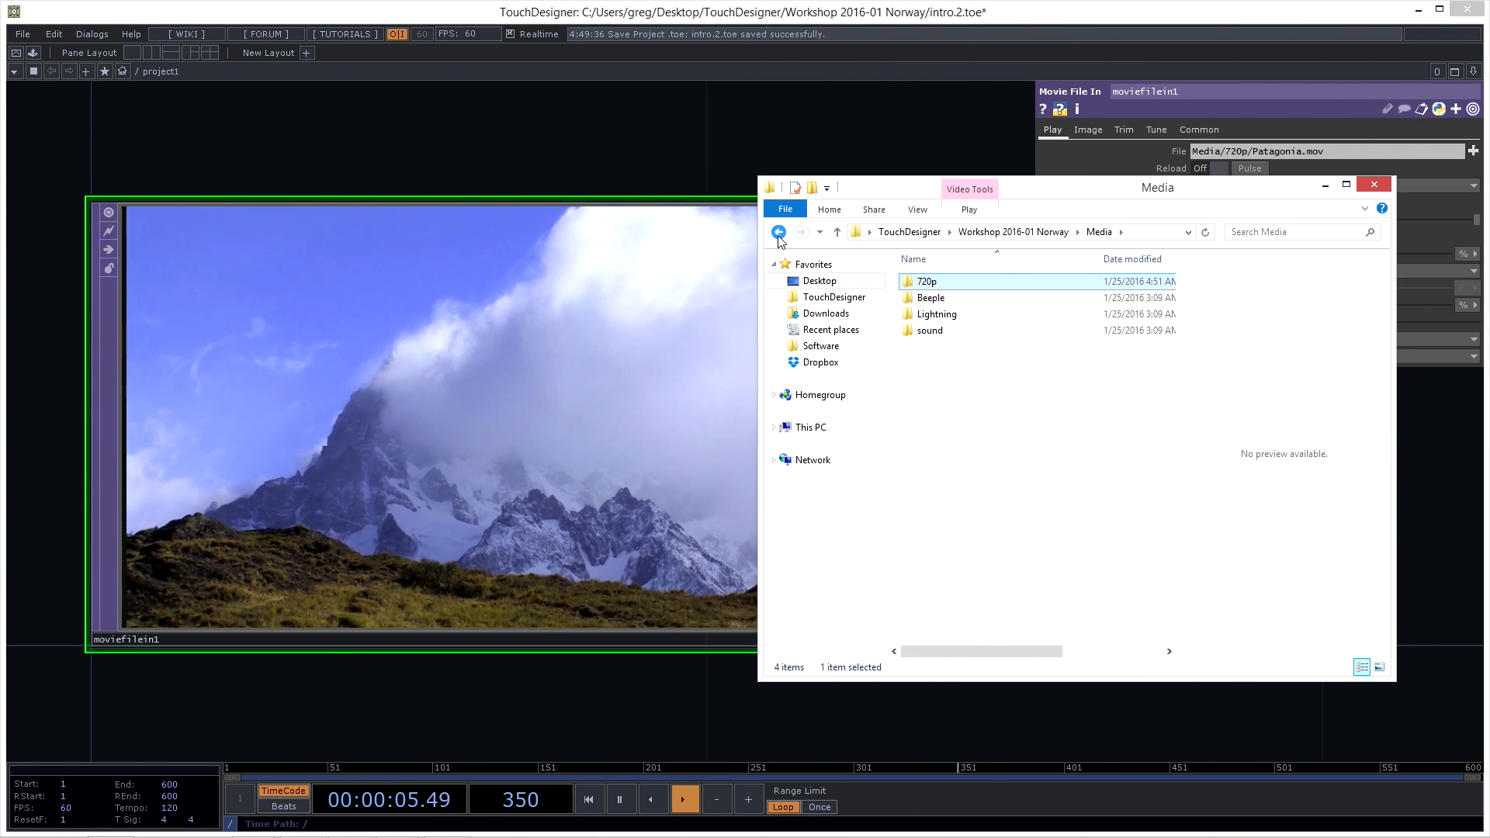
key("BackSpace")
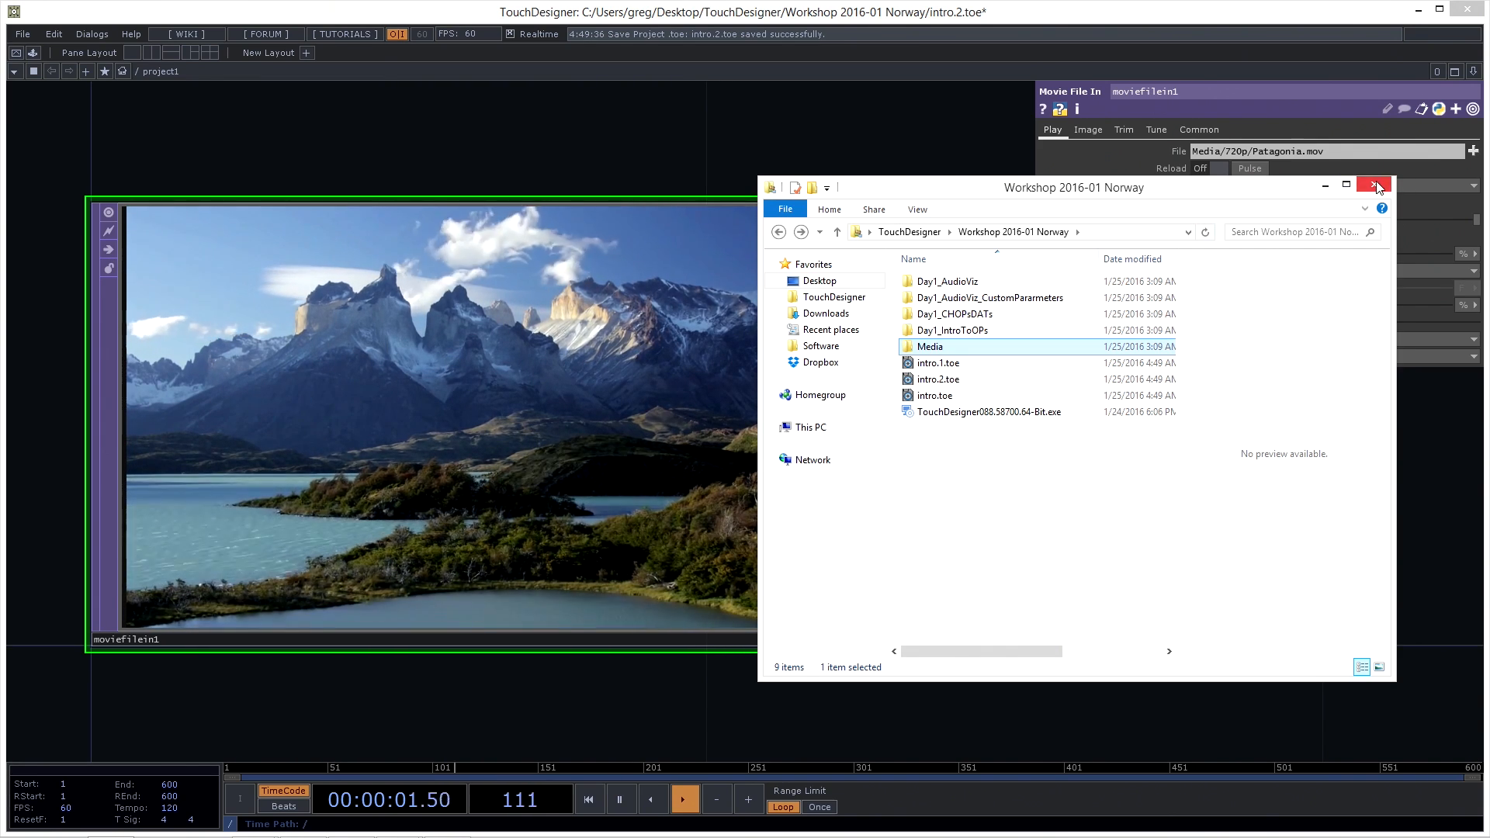
Load ceedoo.mov from the Derivative EM15 workshop's Media/Beeple folder, outside the project folder, into the Movie File In TOP
left_click(1473, 151)
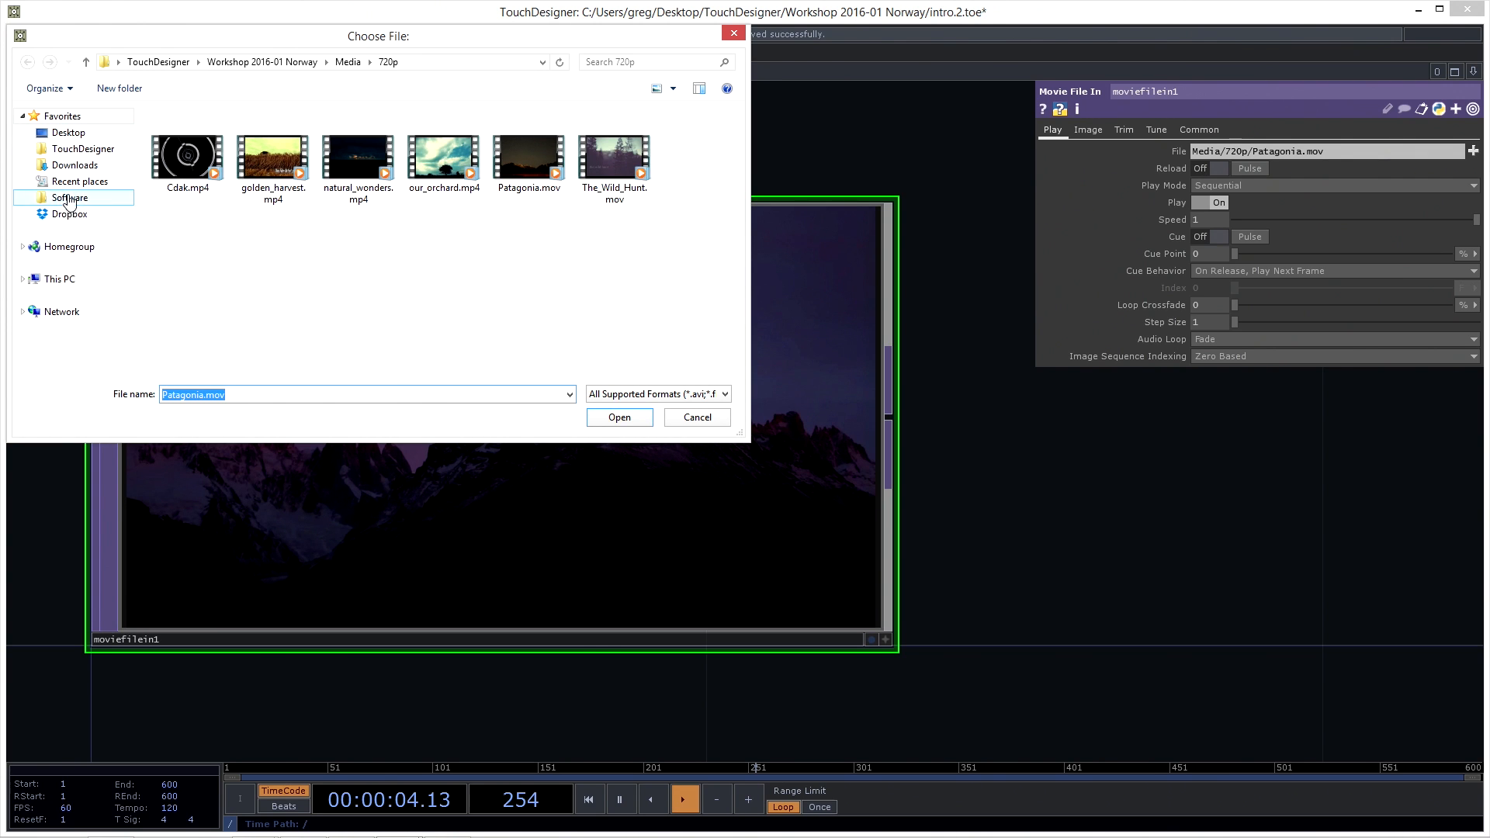
left_click(60, 278)
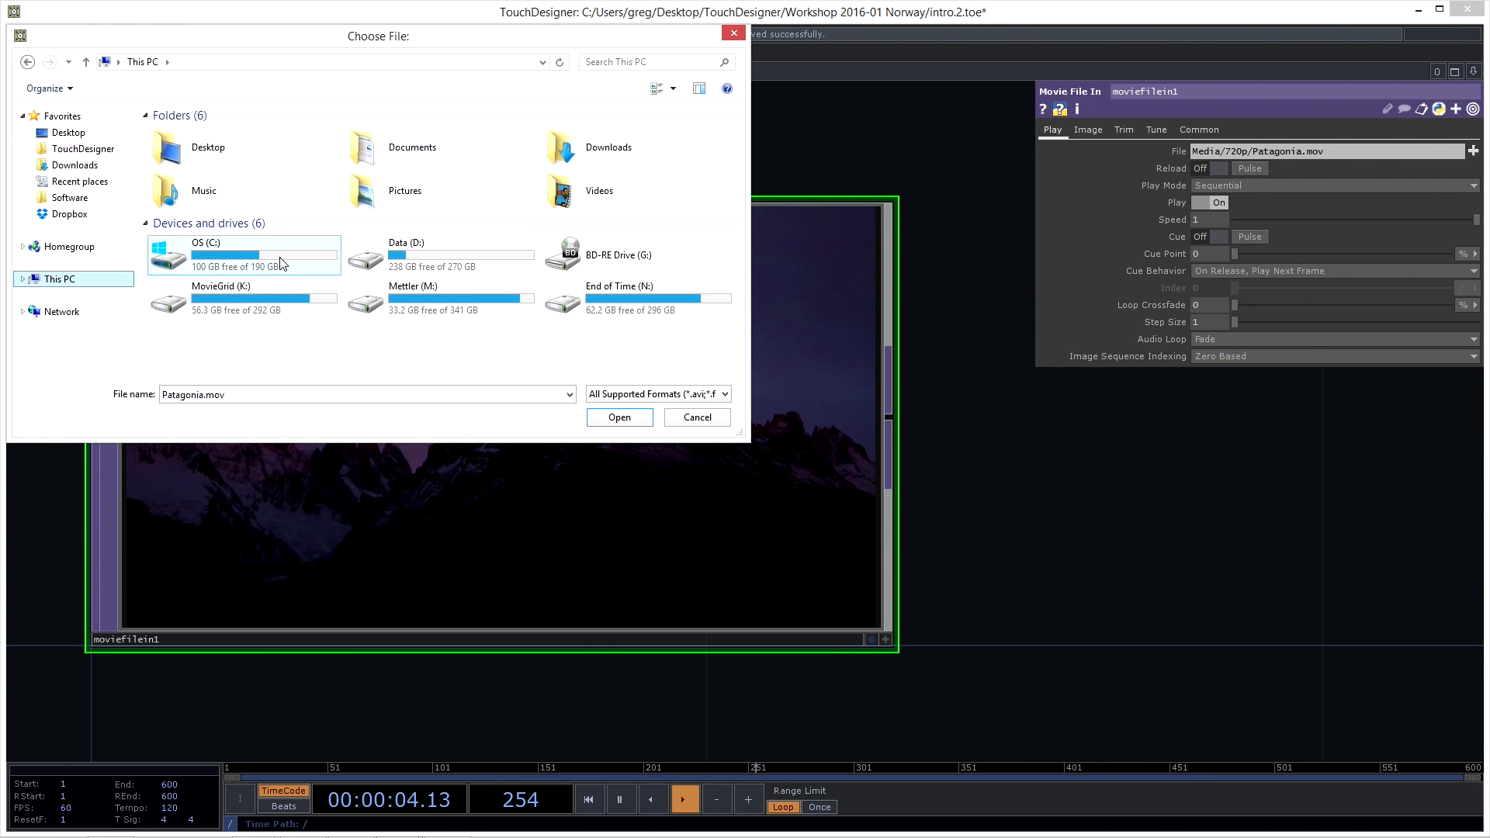
double_click(433, 261)
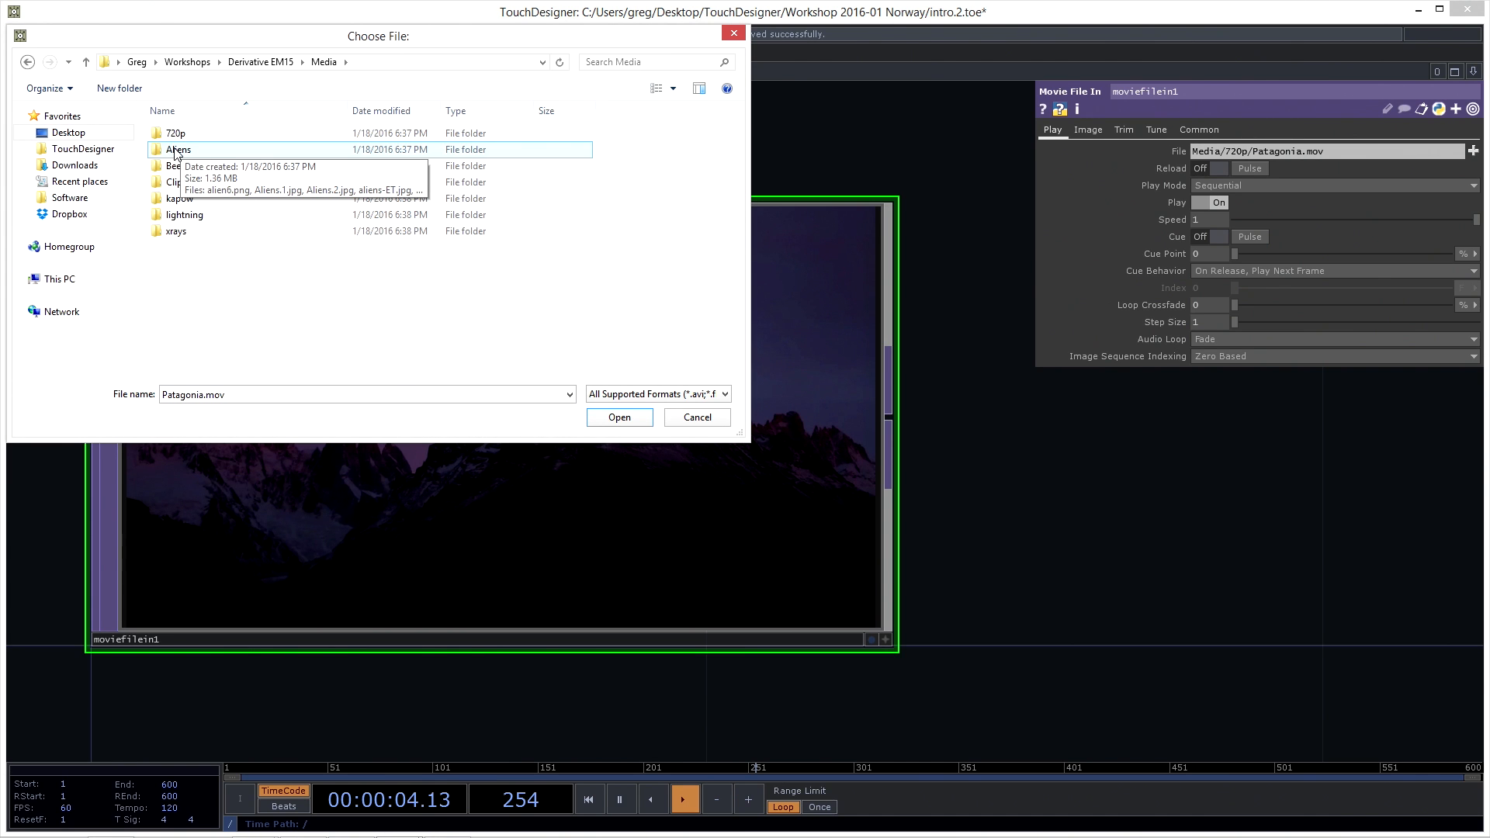
double_click(177, 168)
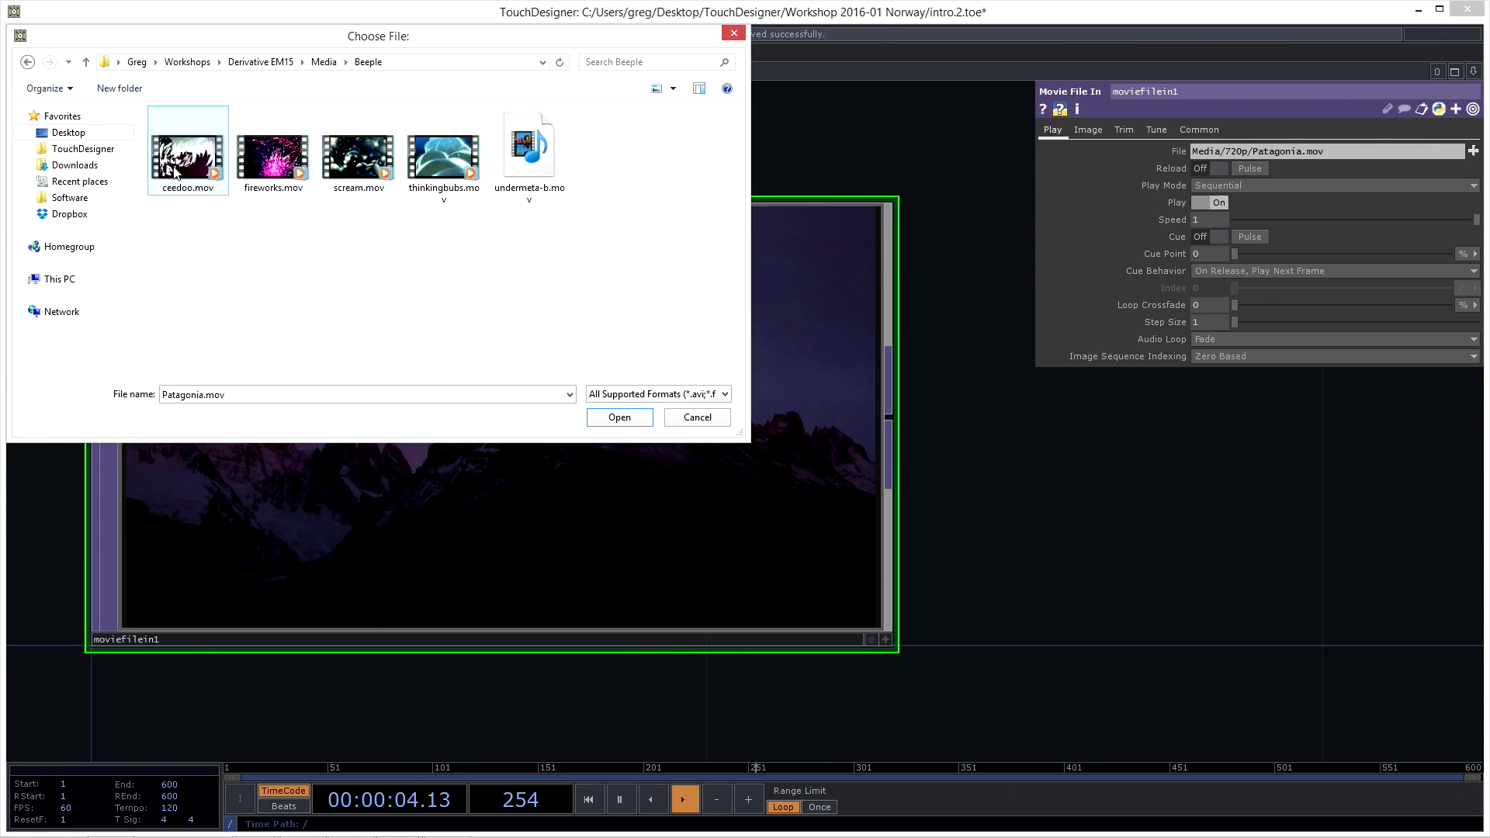
left_click(631, 419)
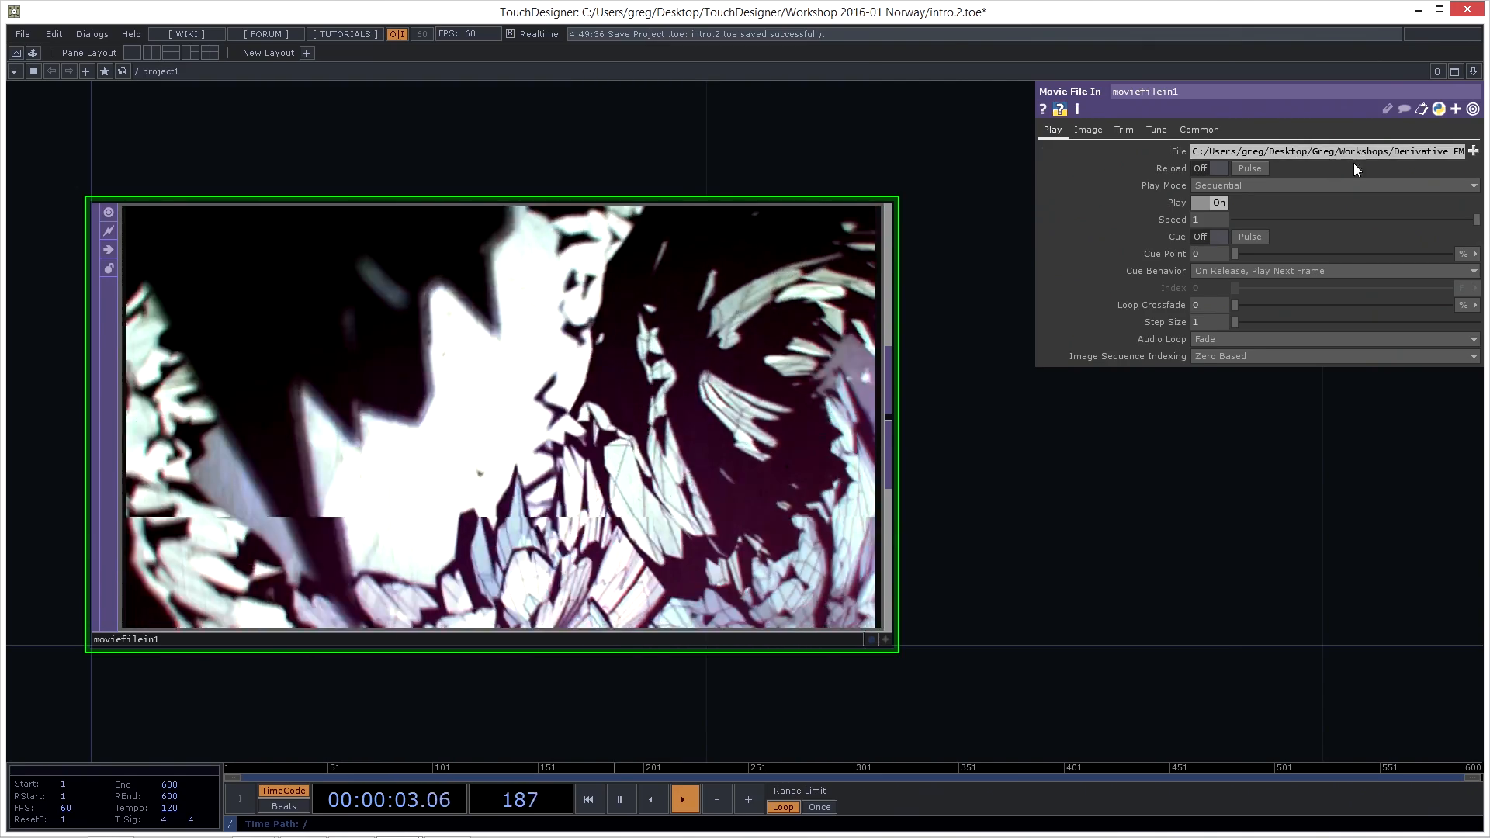
Set the Movie File In TOP's file back to Patagonia.mov in the Workshop 2016-01 Norway Media/720p folder
left_click(1473, 152)
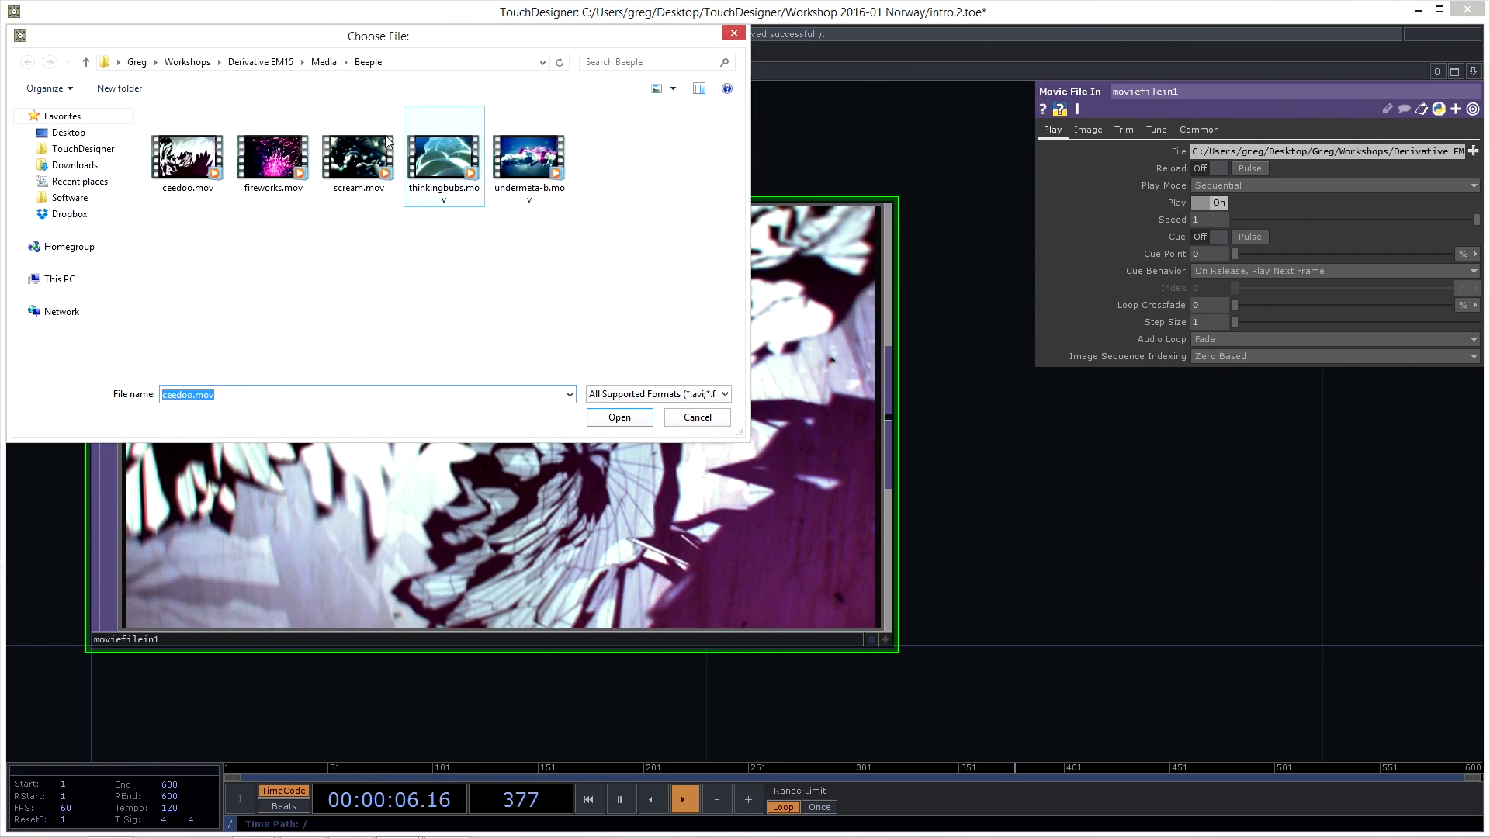
left_click(78, 149)
double_click(198, 133)
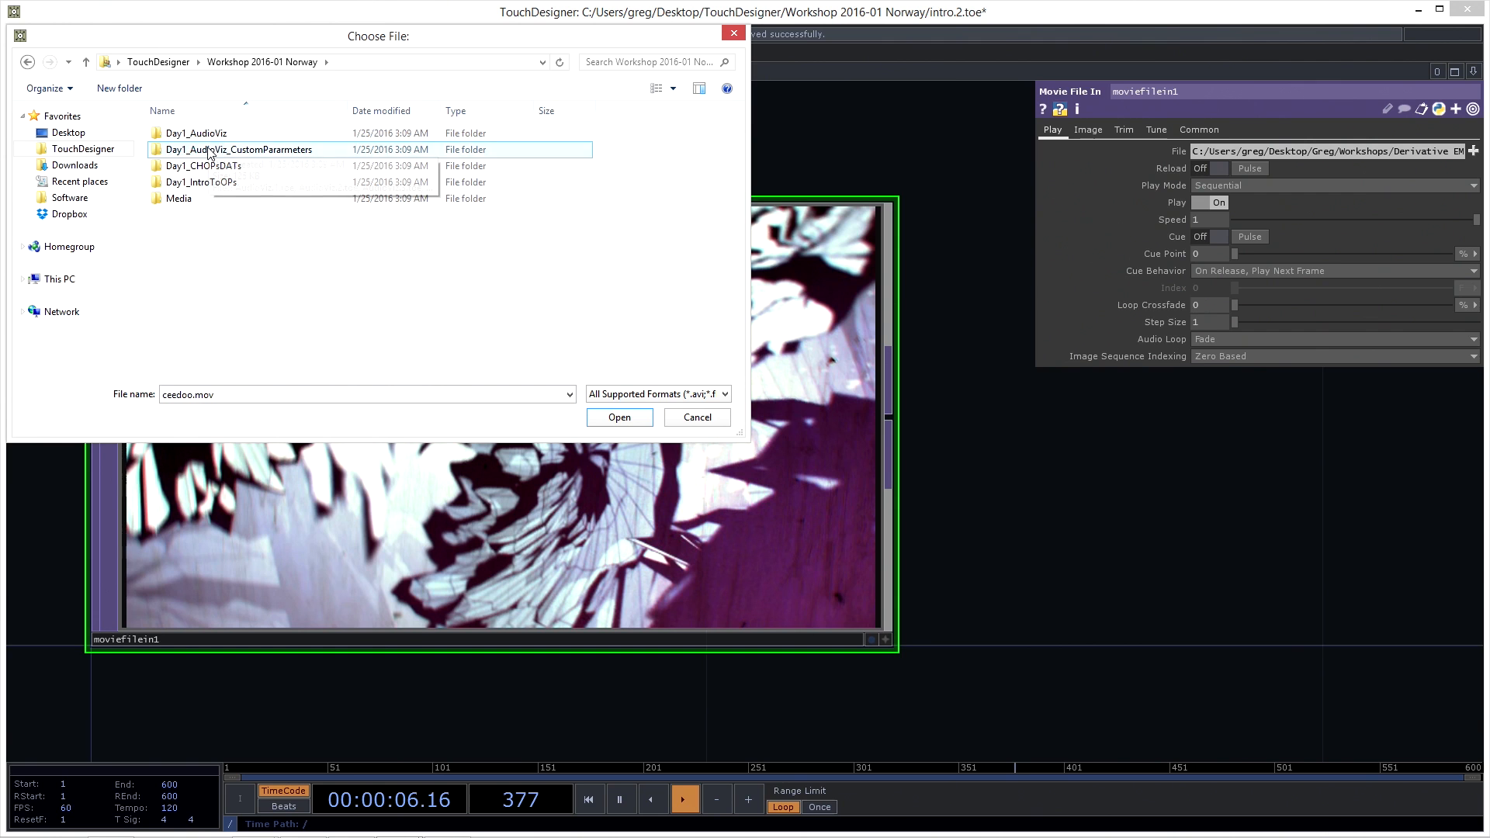
double_click(179, 199)
double_click(176, 132)
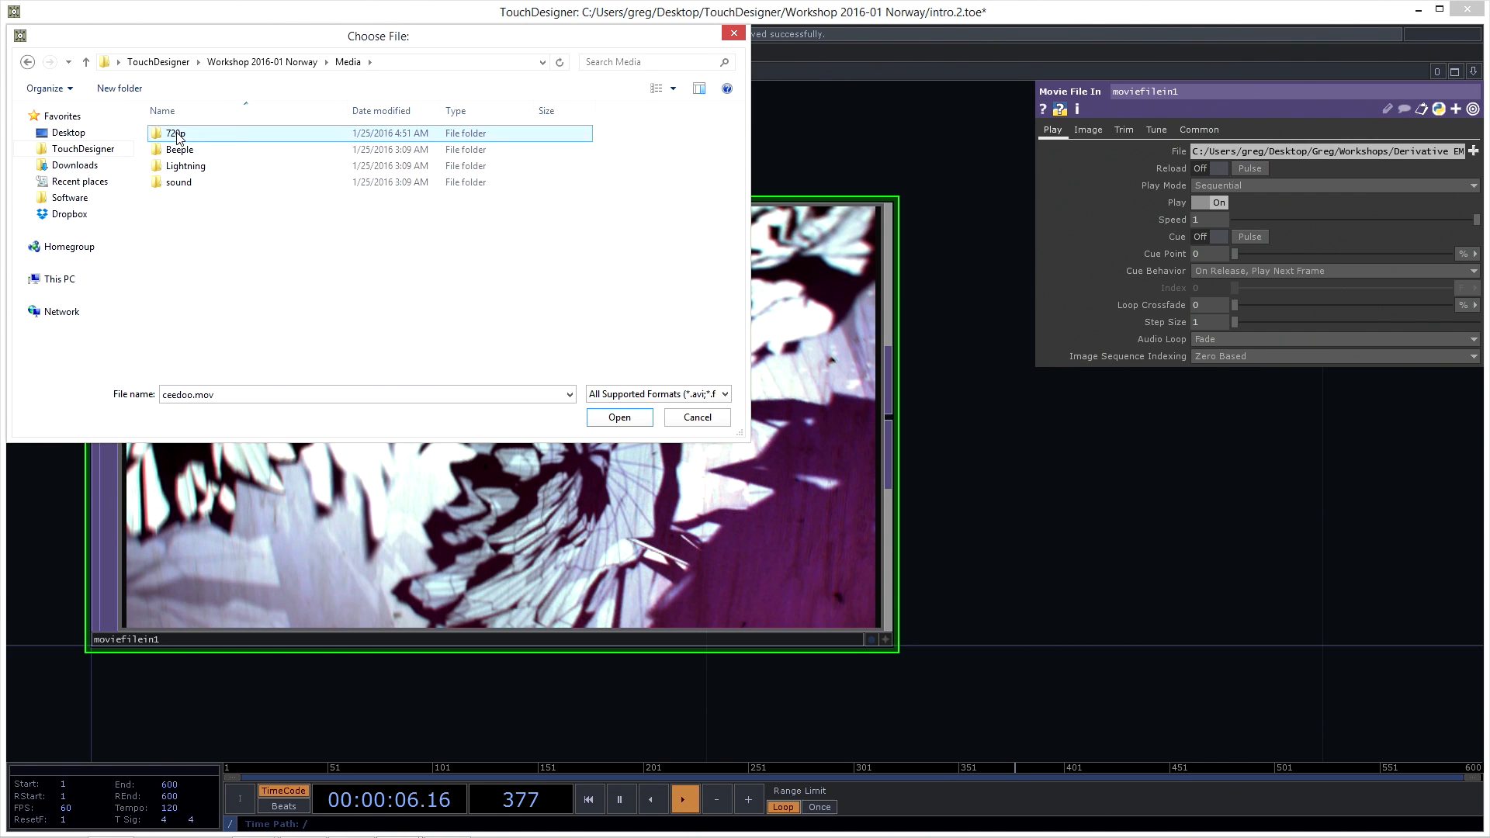
left_click(531, 132)
left_click(618, 418)
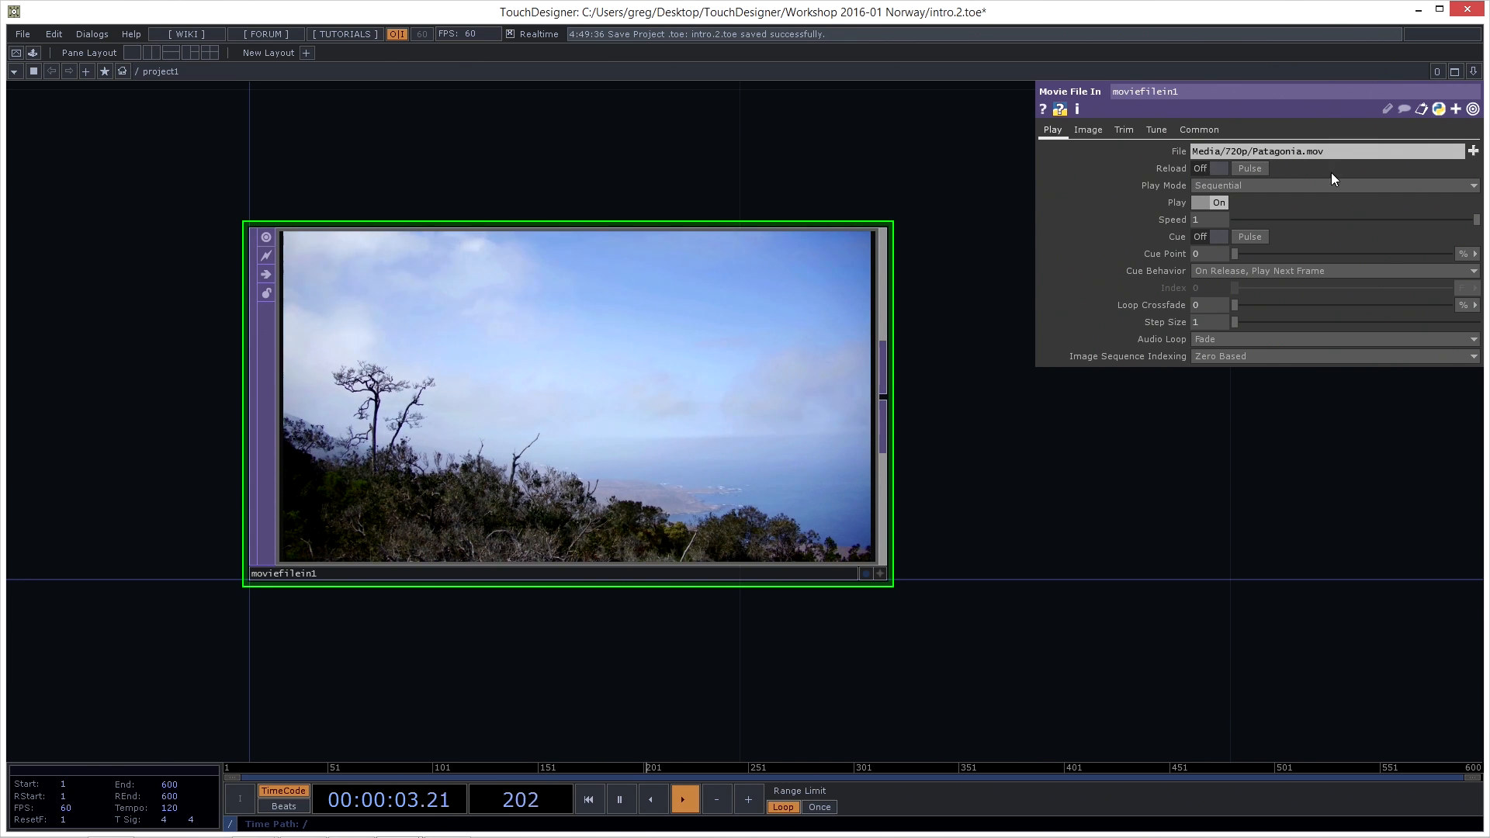
left_click_drag(965, 351, 920, 372)
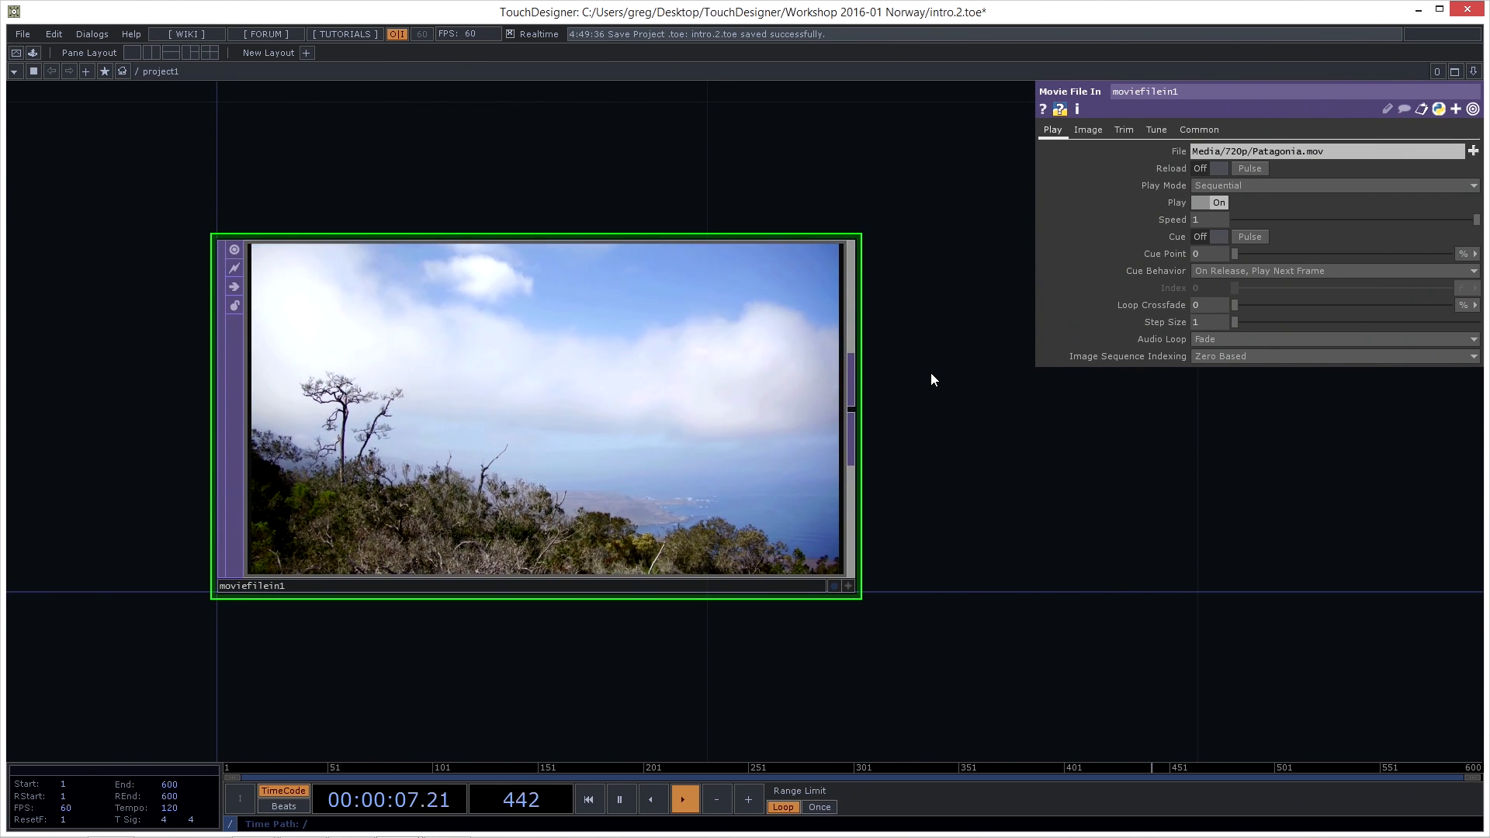
left_click_drag(951, 377, 937, 388)
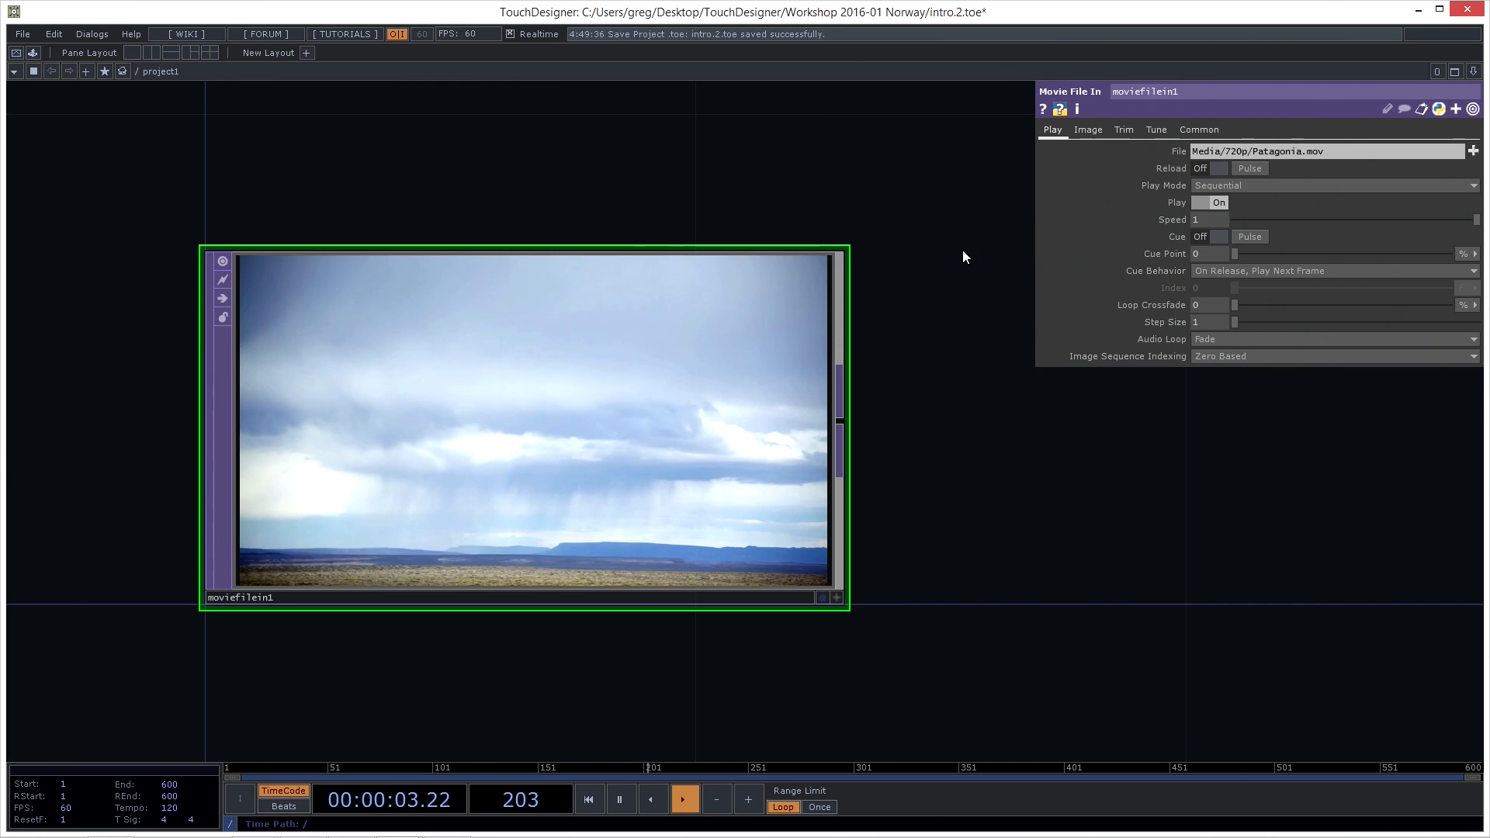
left_click_drag(963, 250, 967, 253)
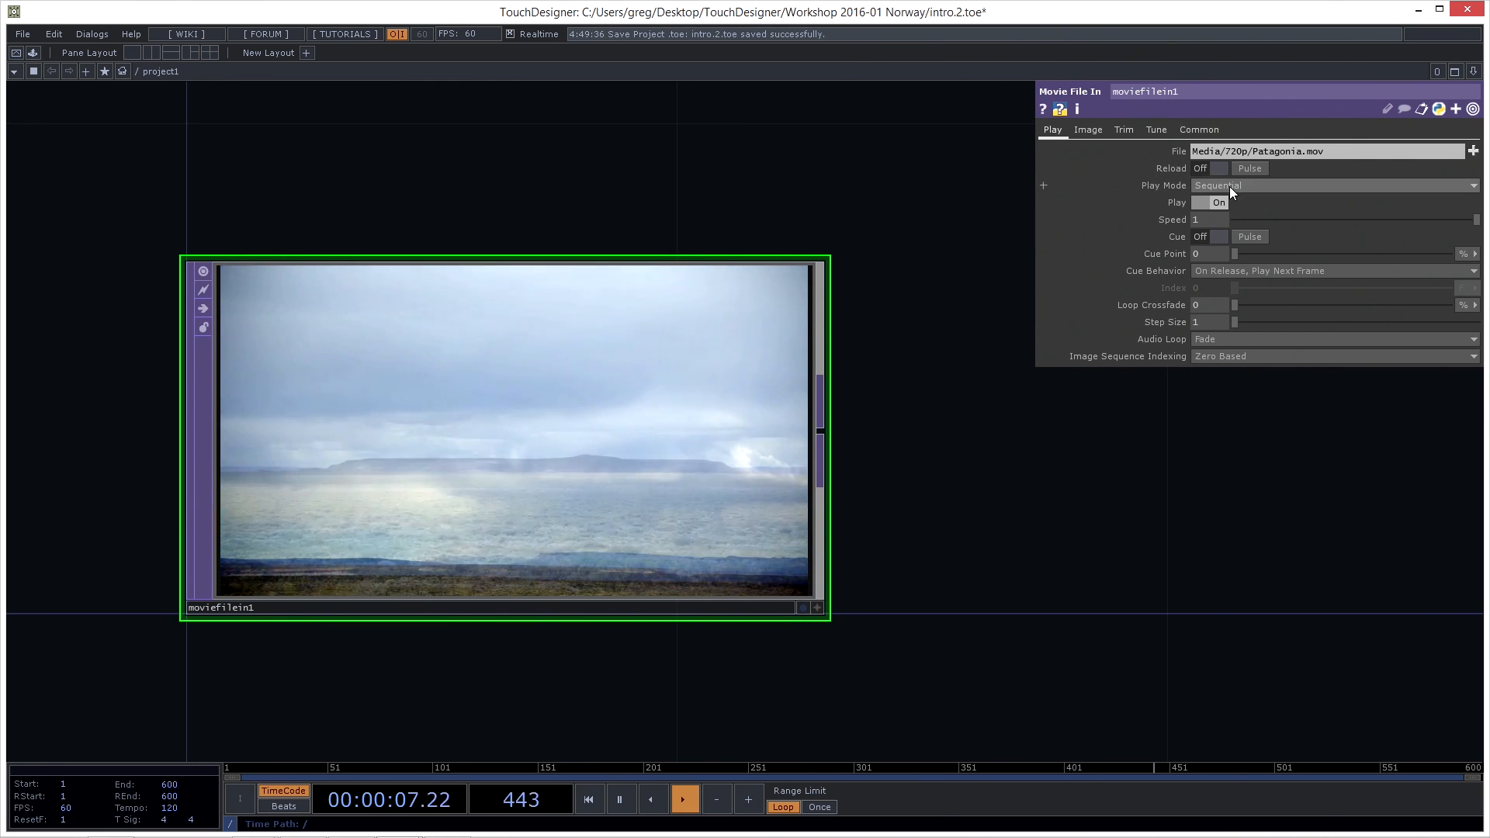
left_click_drag(976, 326, 923, 318)
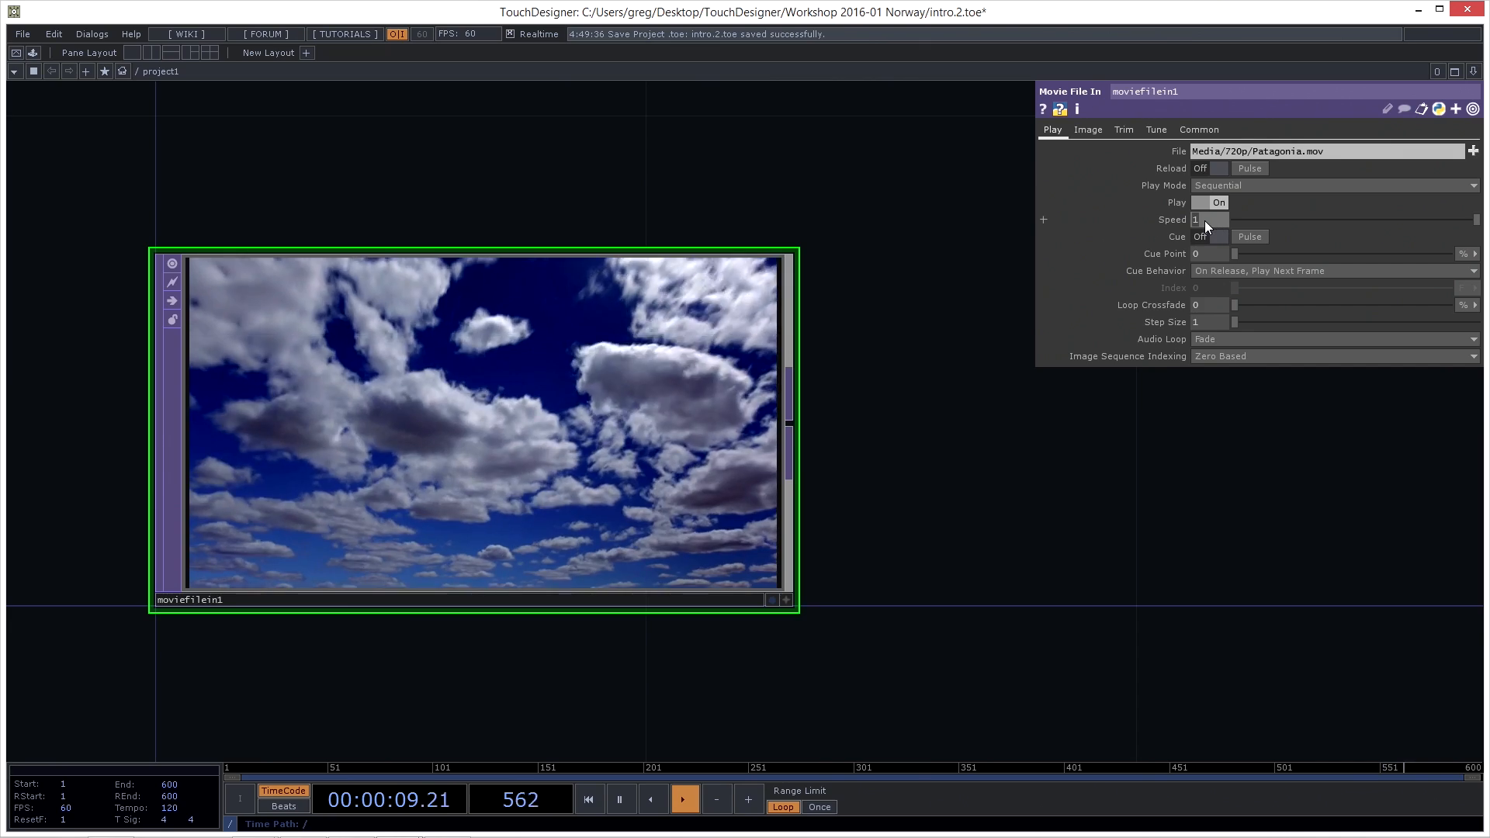
Try playback speeds of 2, 0.5 and -1 on the Movie File In TOP
type("2")
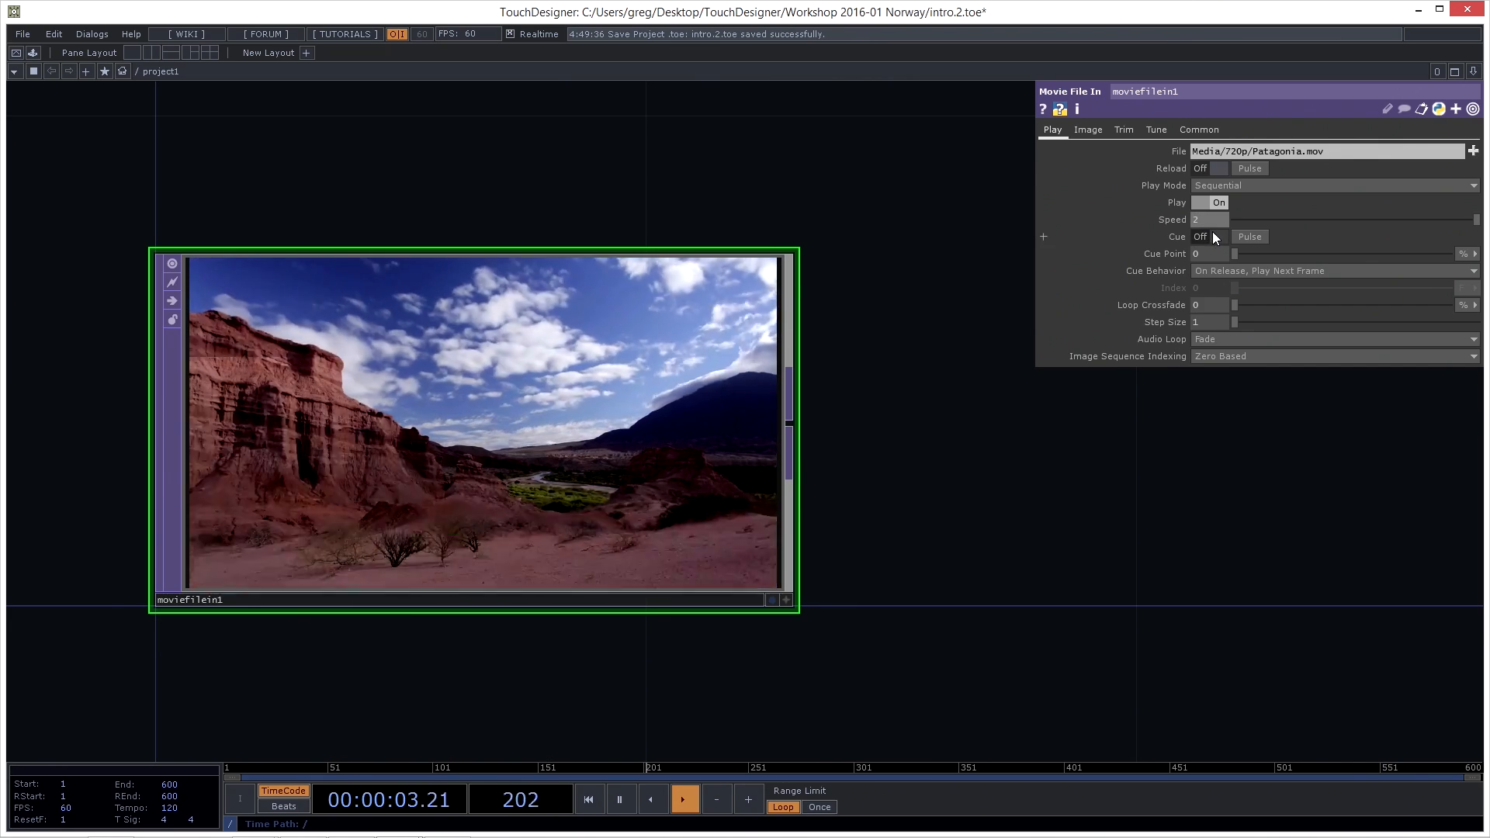
key("BackSpace")
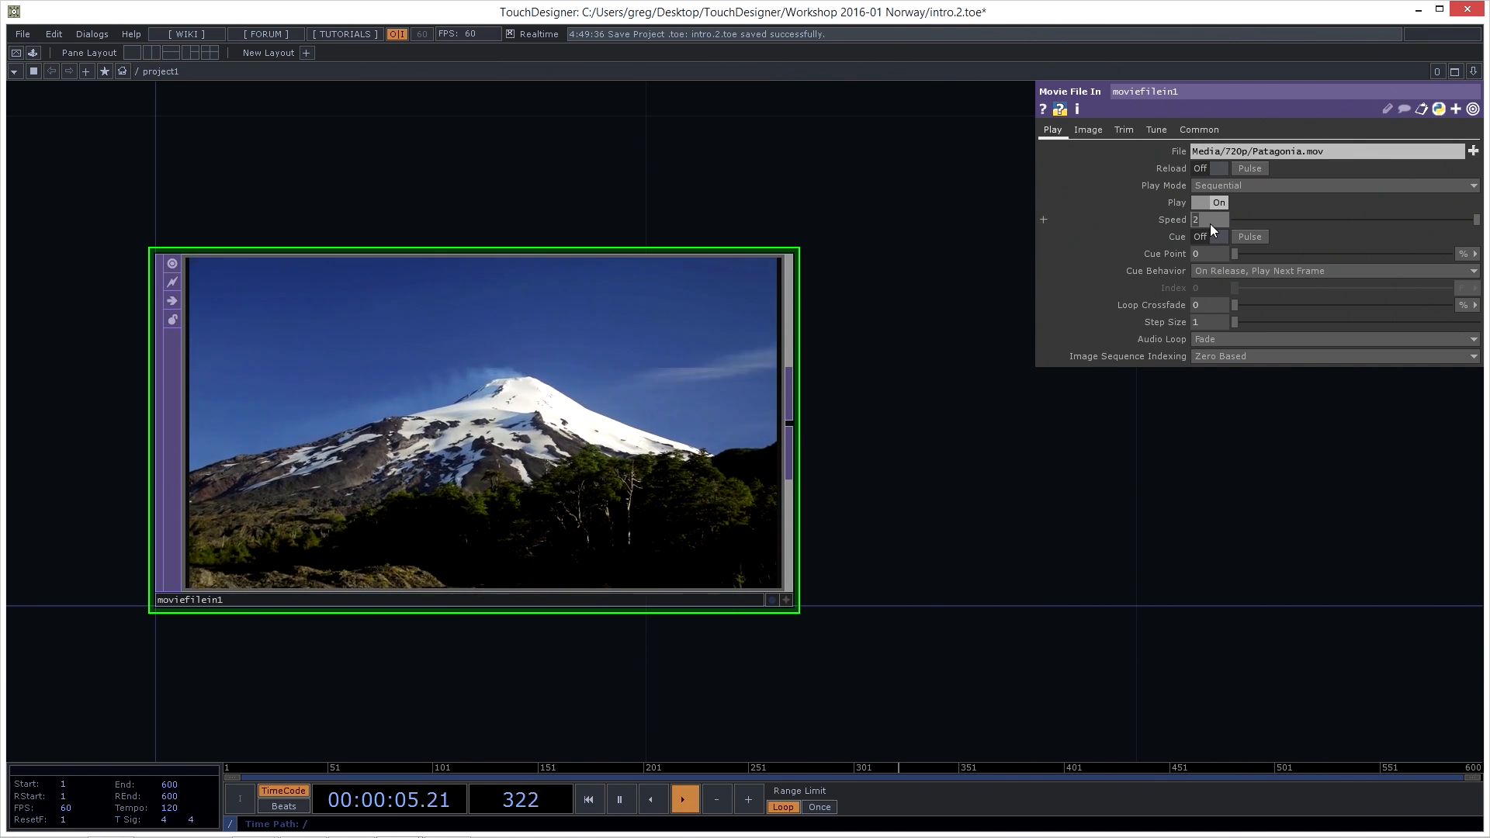
type(".5")
key("Return")
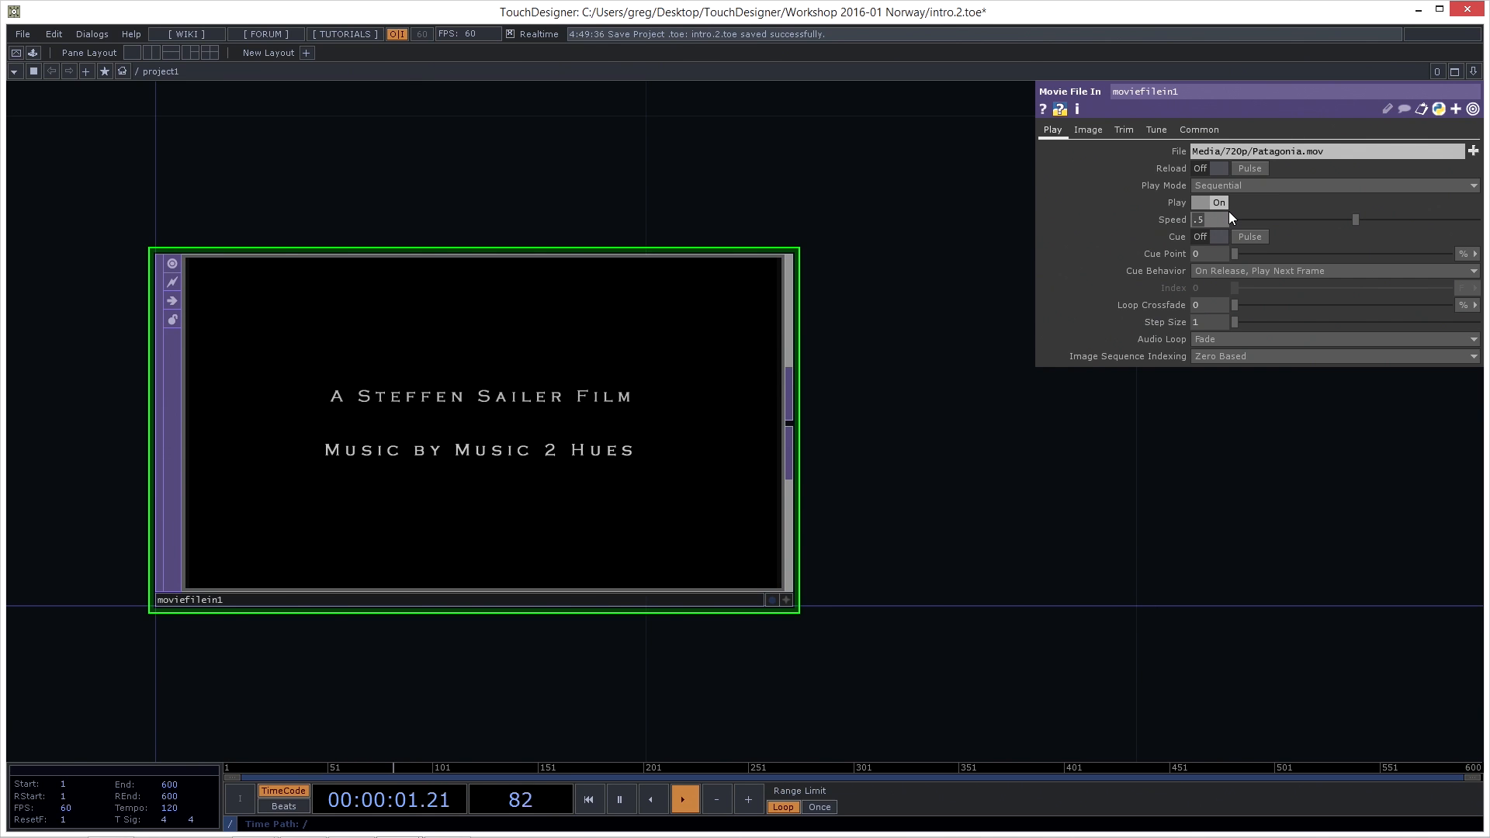
type("-1")
key("Return")
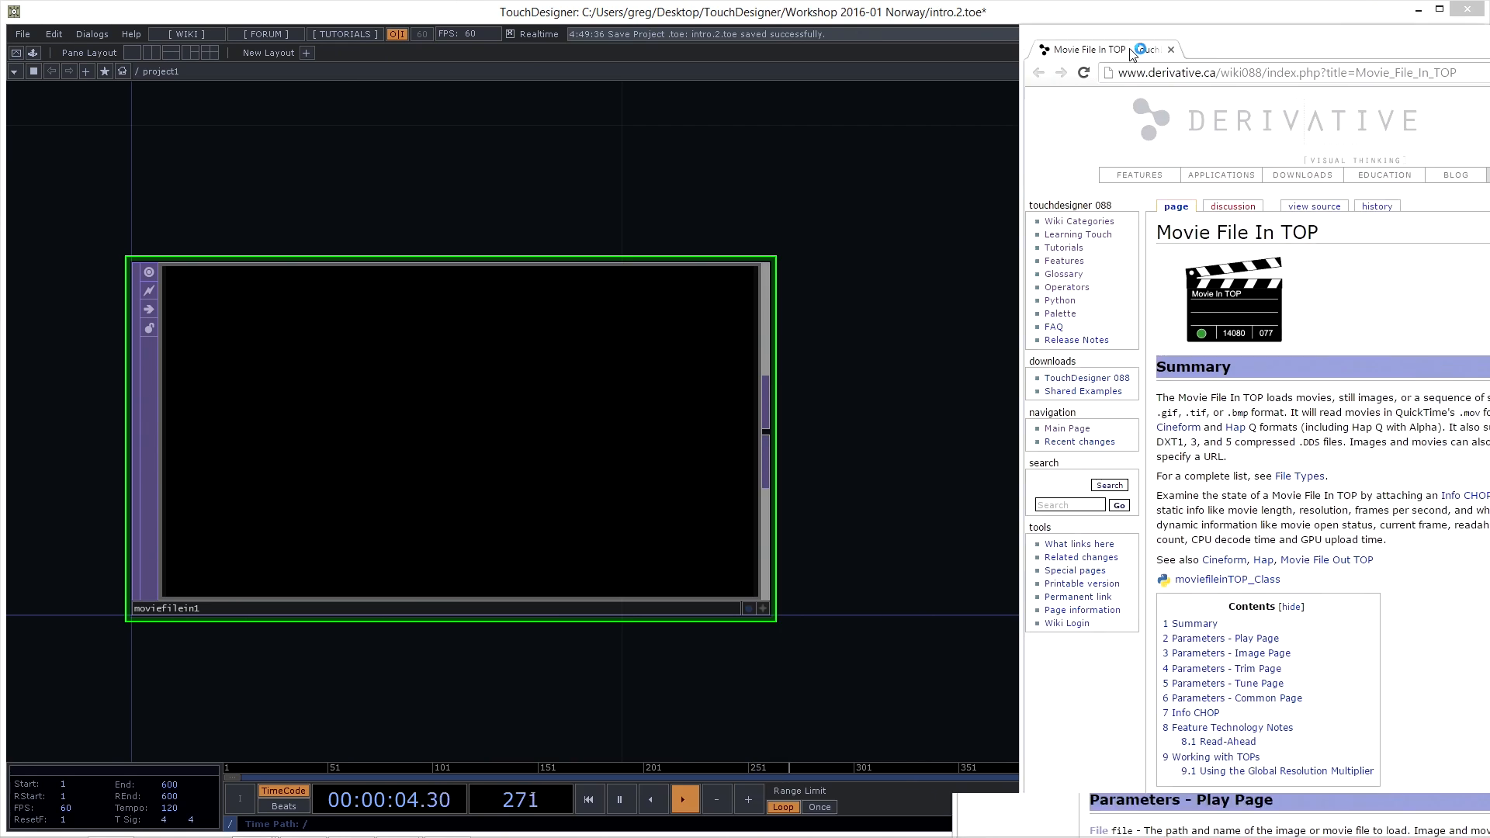
Switch to the browser's Movie File In TOP wiki page and examine its summary, supported file types and Play page parameters
left_click_drag(1127, 32, 600, 32)
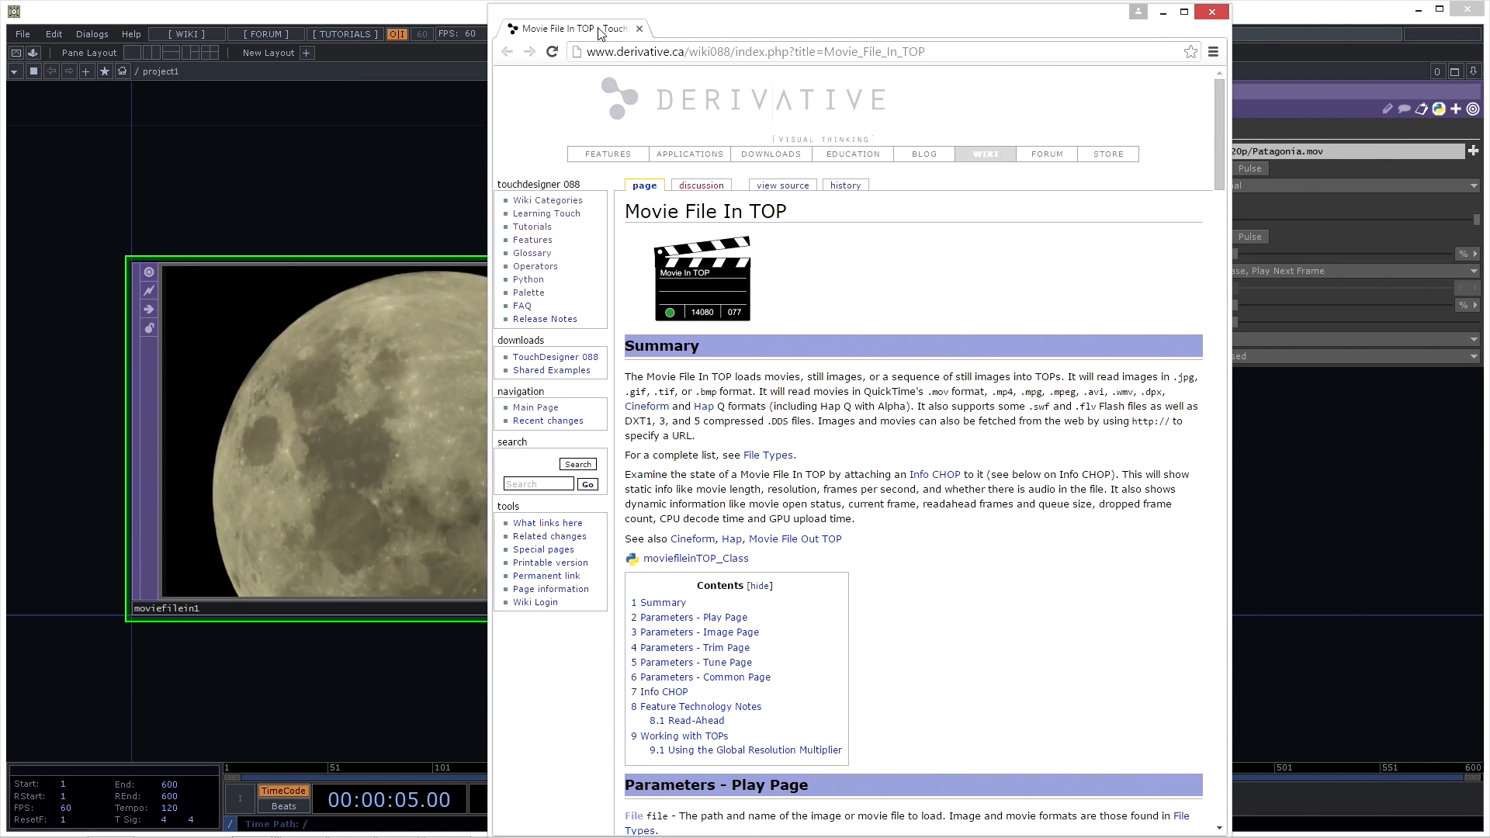
scroll(665, 428, "down", 7)
scroll(767, 441, "up", 4)
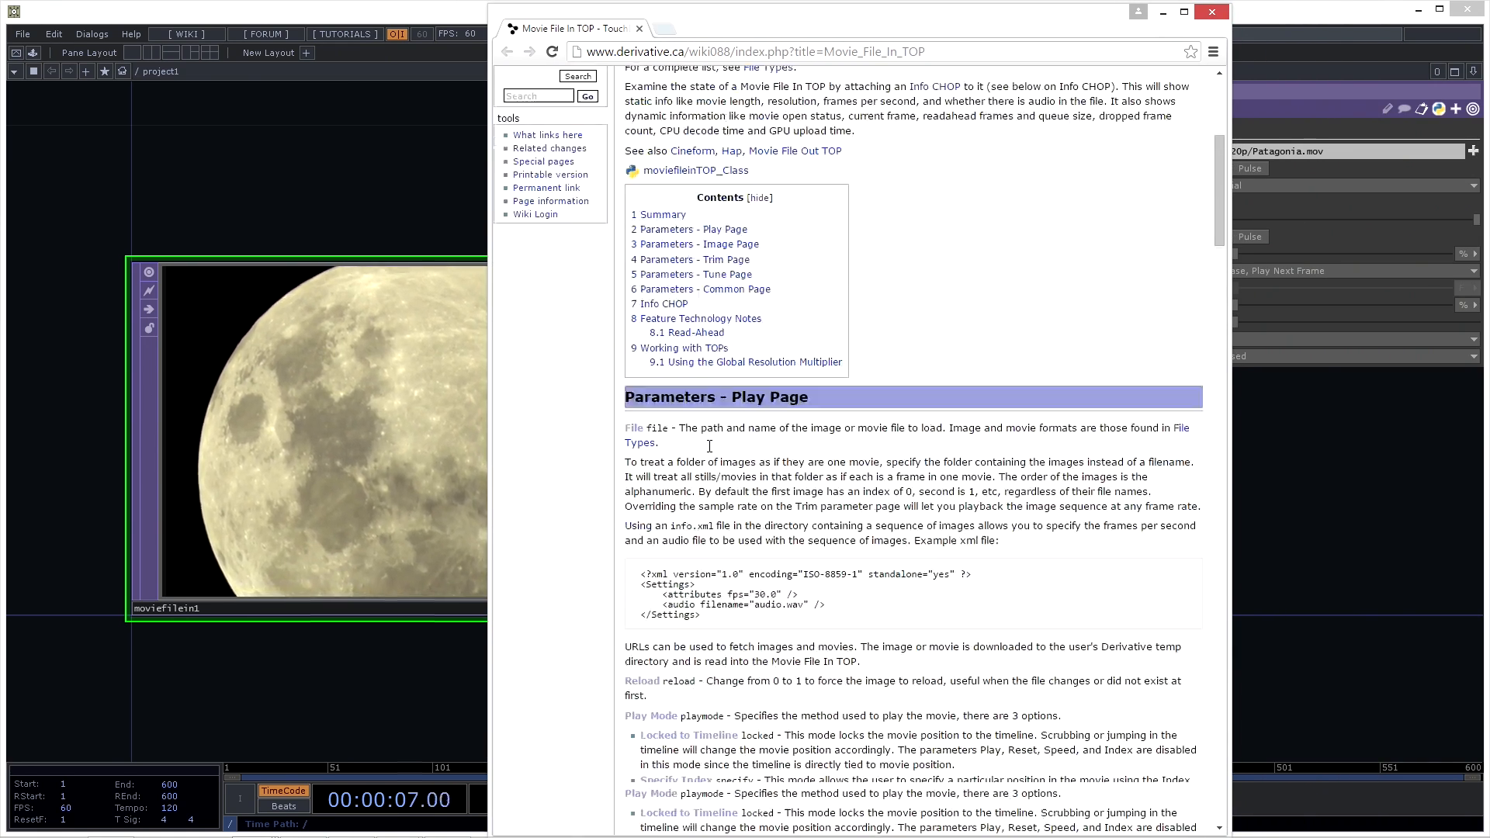
scroll(745, 411, "up", 2)
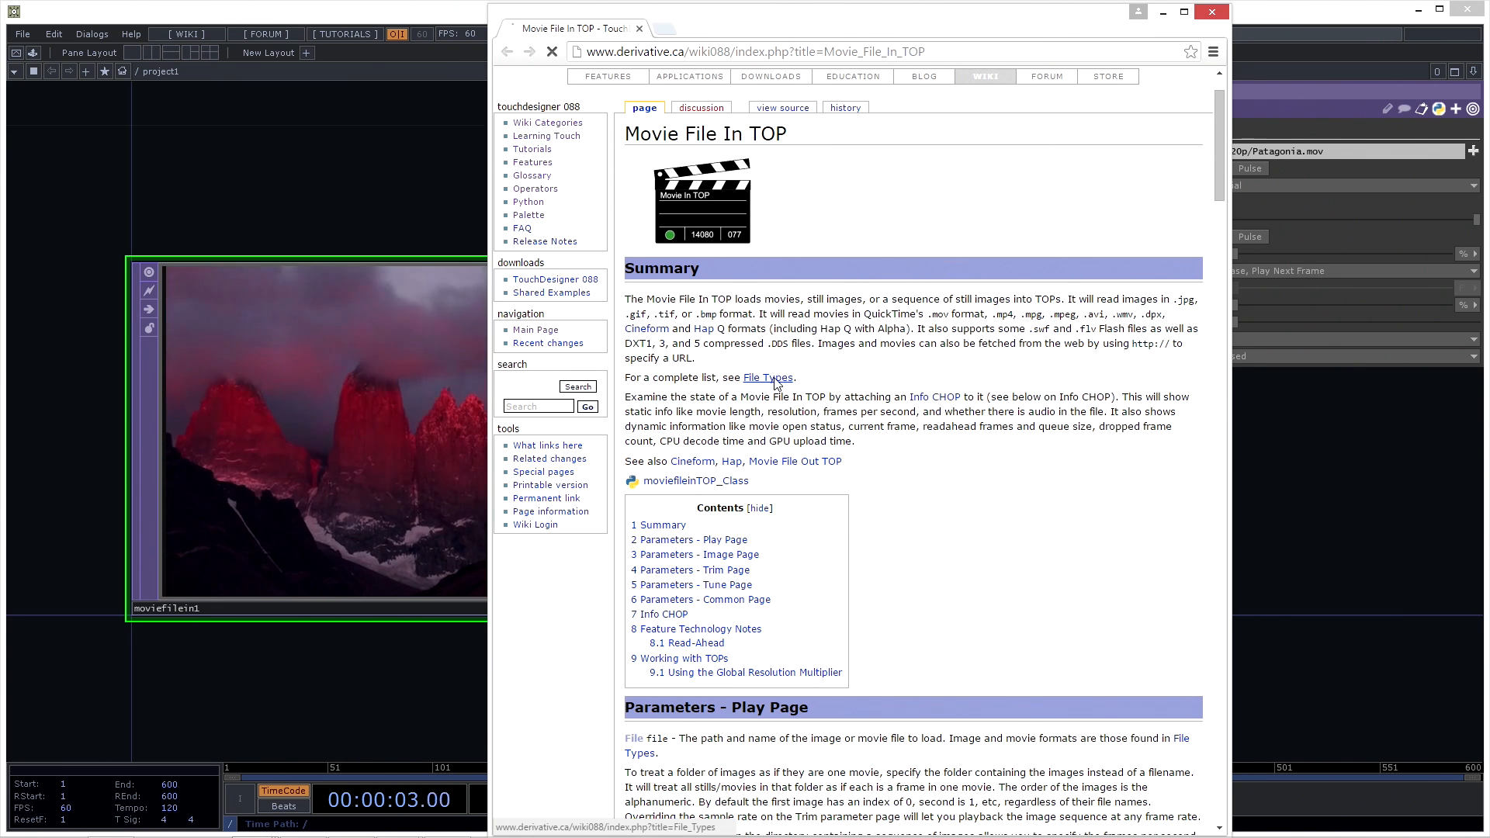
scroll(773, 403, "down", 1)
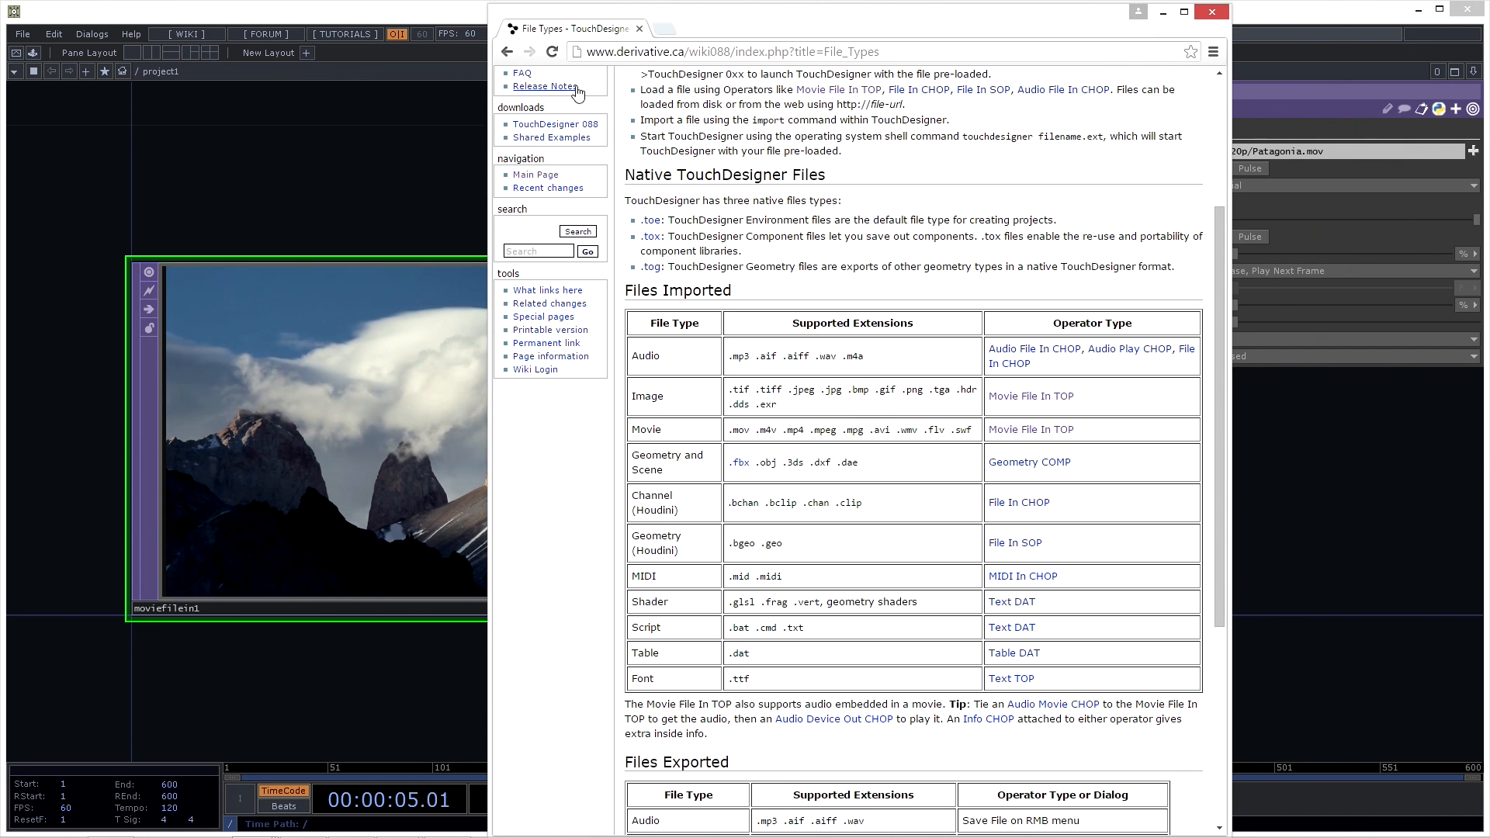
left_click(507, 52)
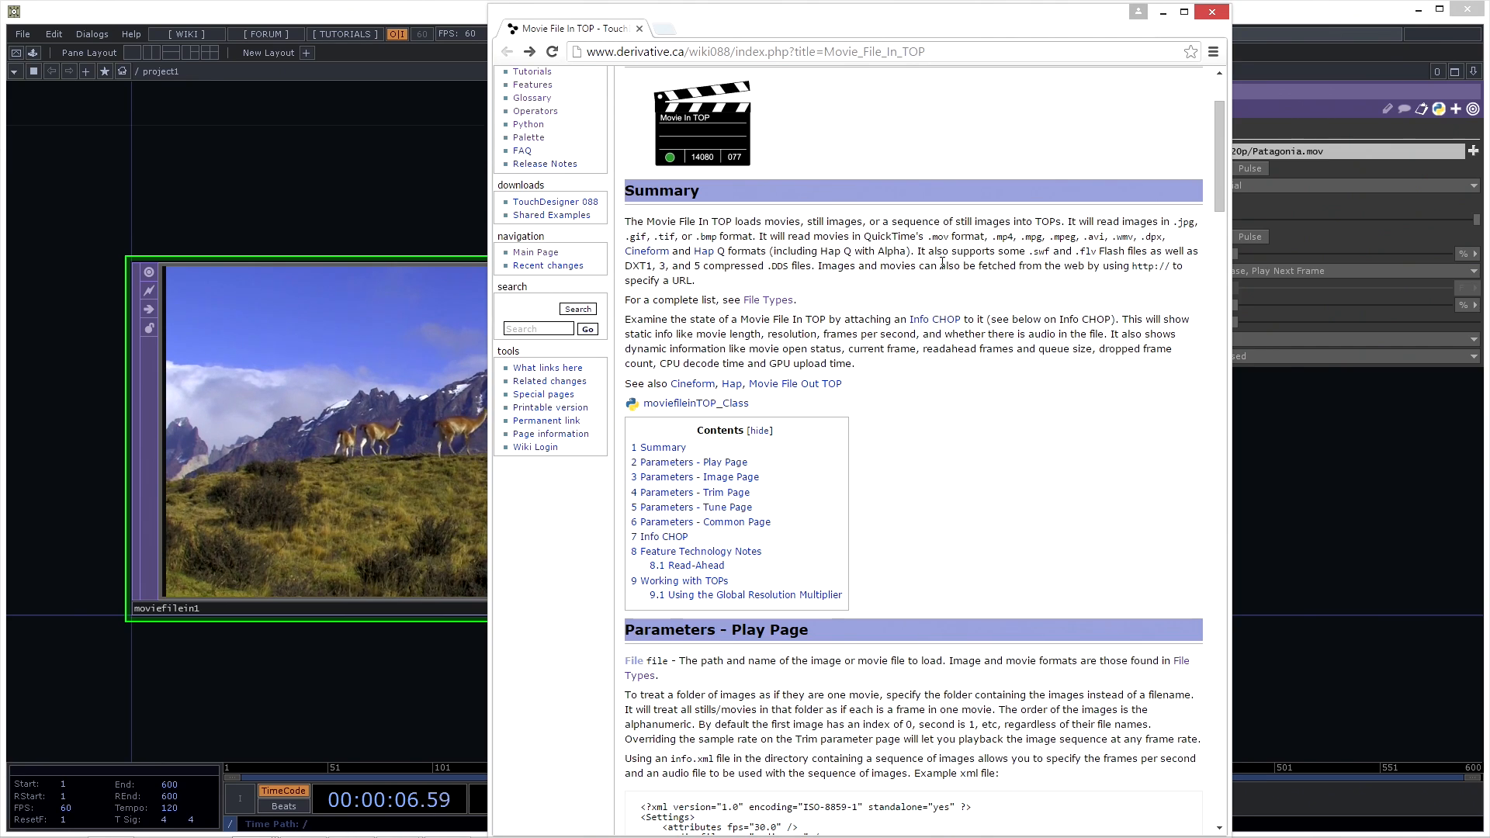
scroll(941, 264, "down", 4)
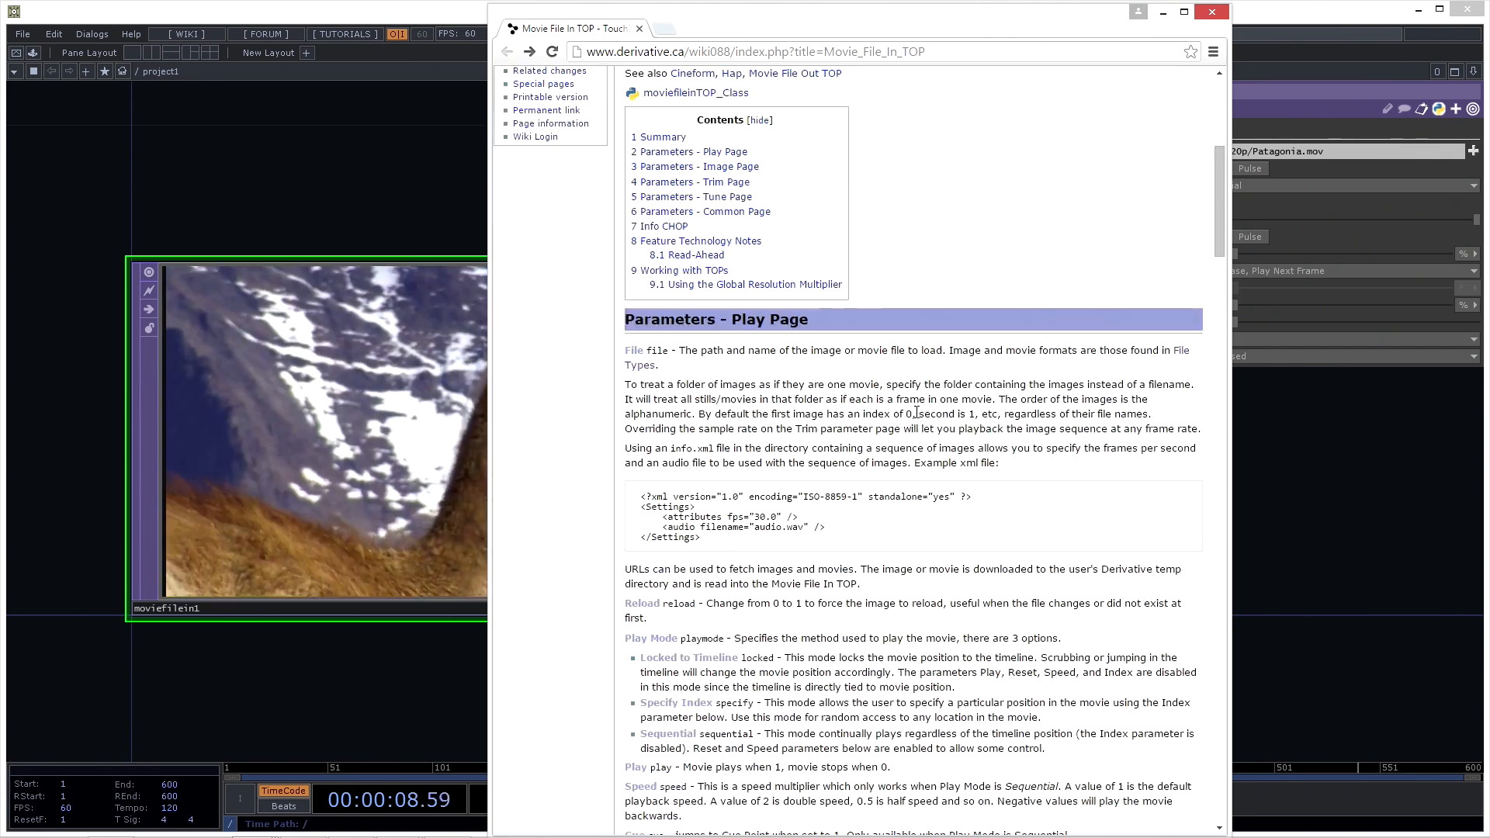
scroll(916, 412, "up", 5)
Search the wiki for "codec" and read the Hap codec article, closing the browser to return to TouchDesigner
left_click(520, 408)
type("c")
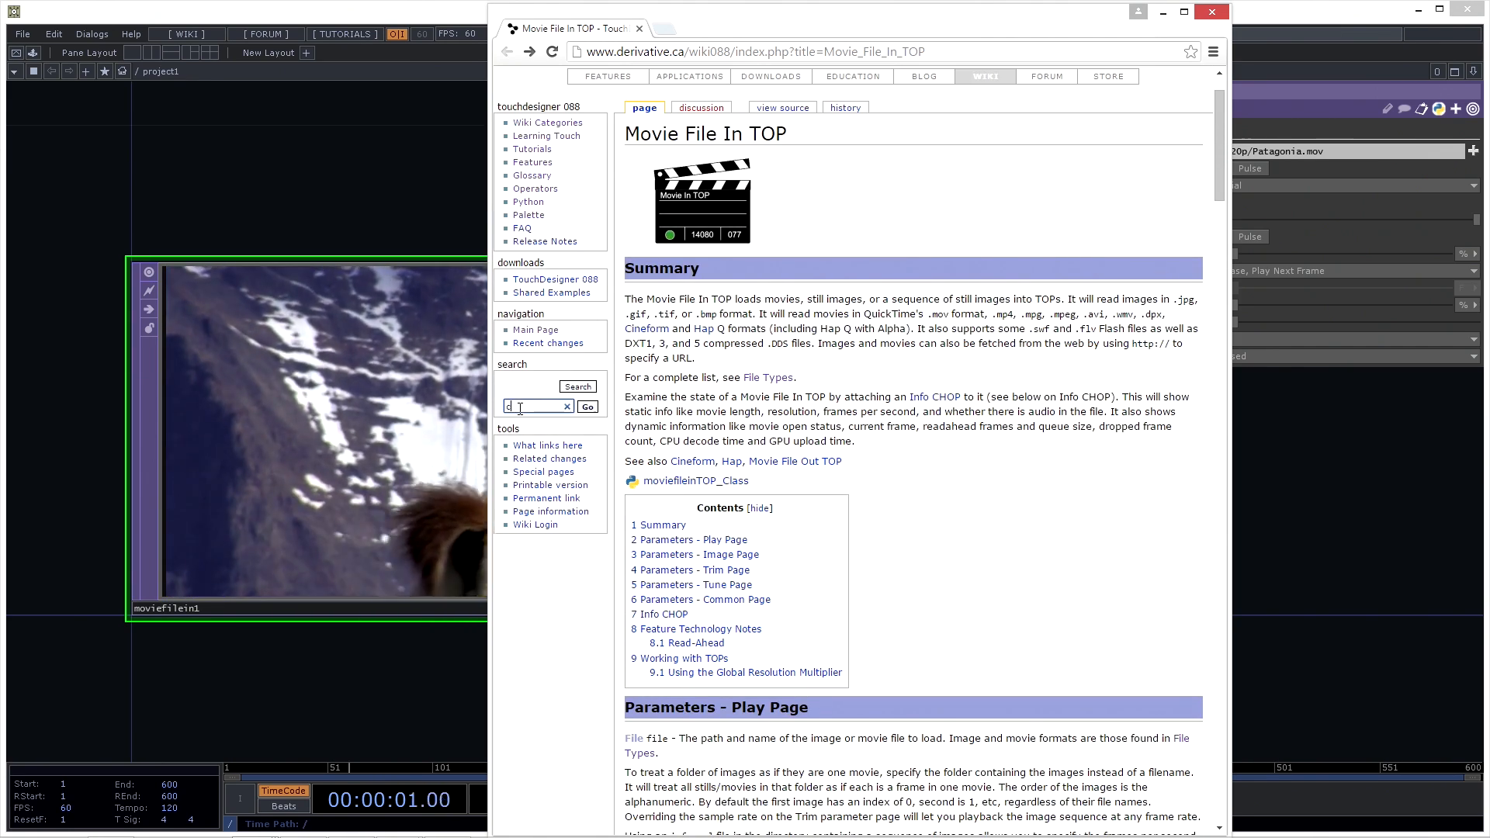
type("oo")
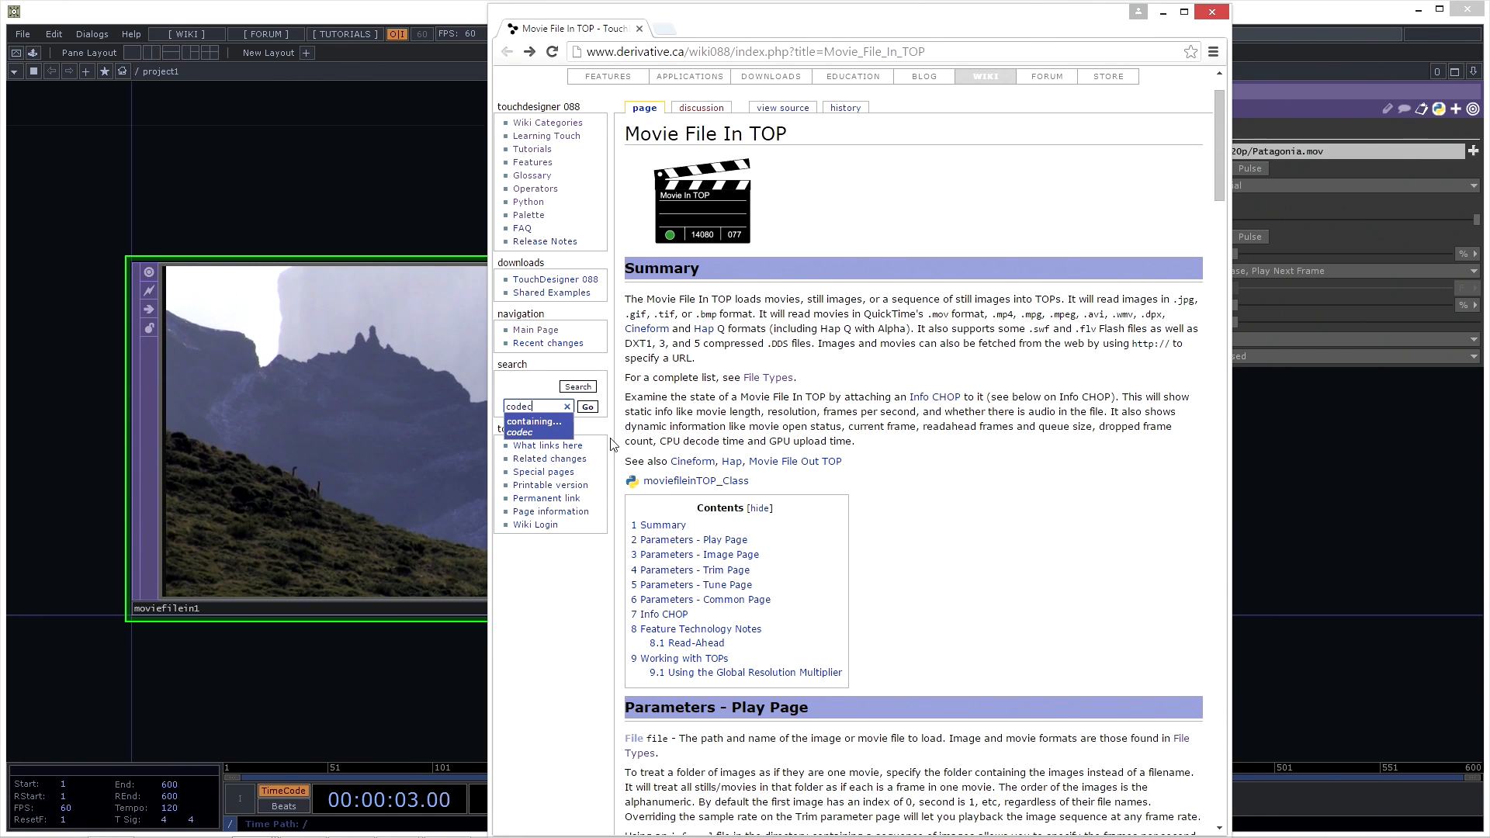
left_click(587, 407)
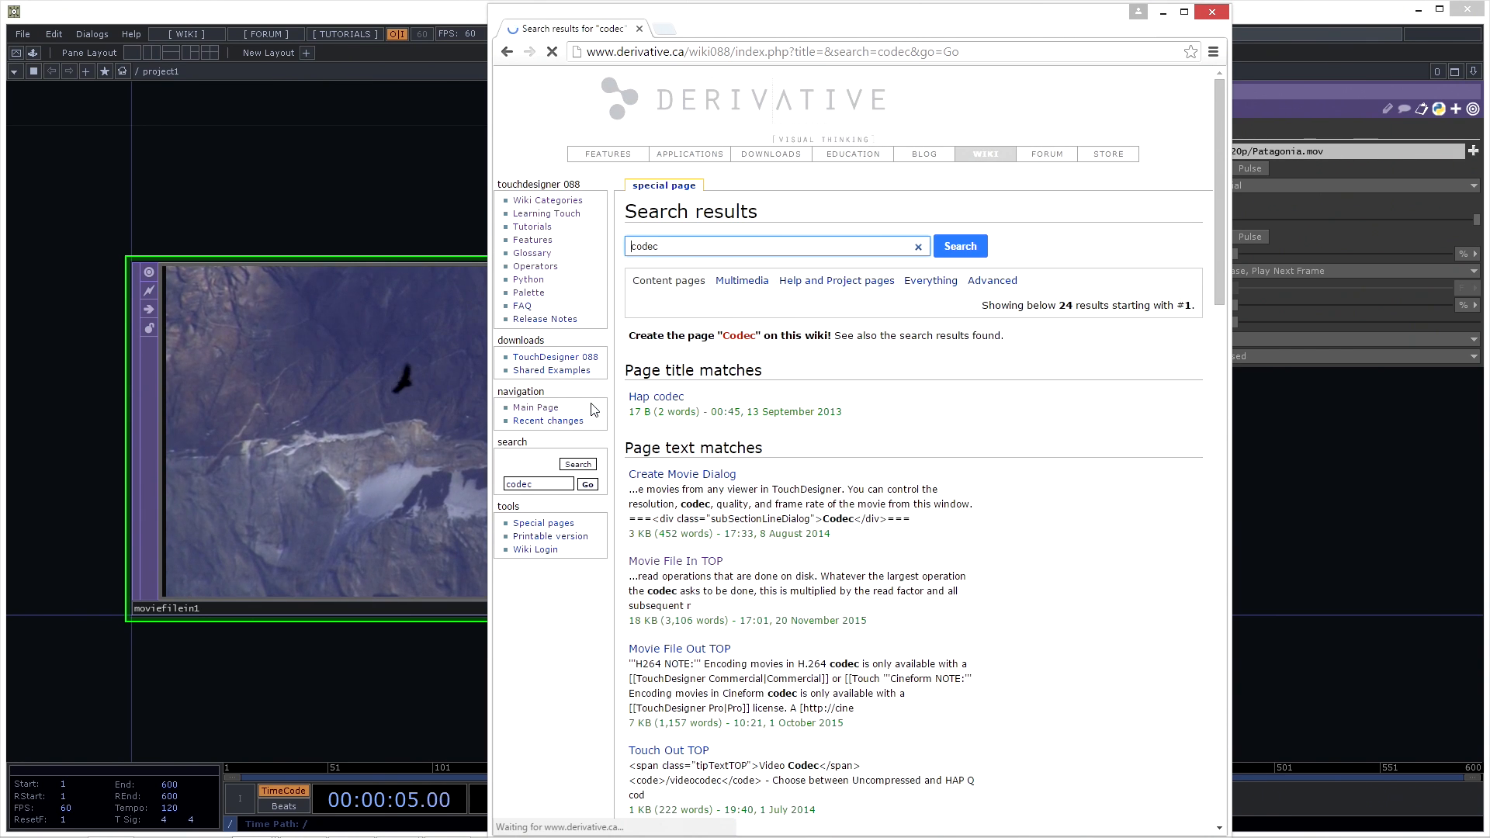
left_click(659, 397)
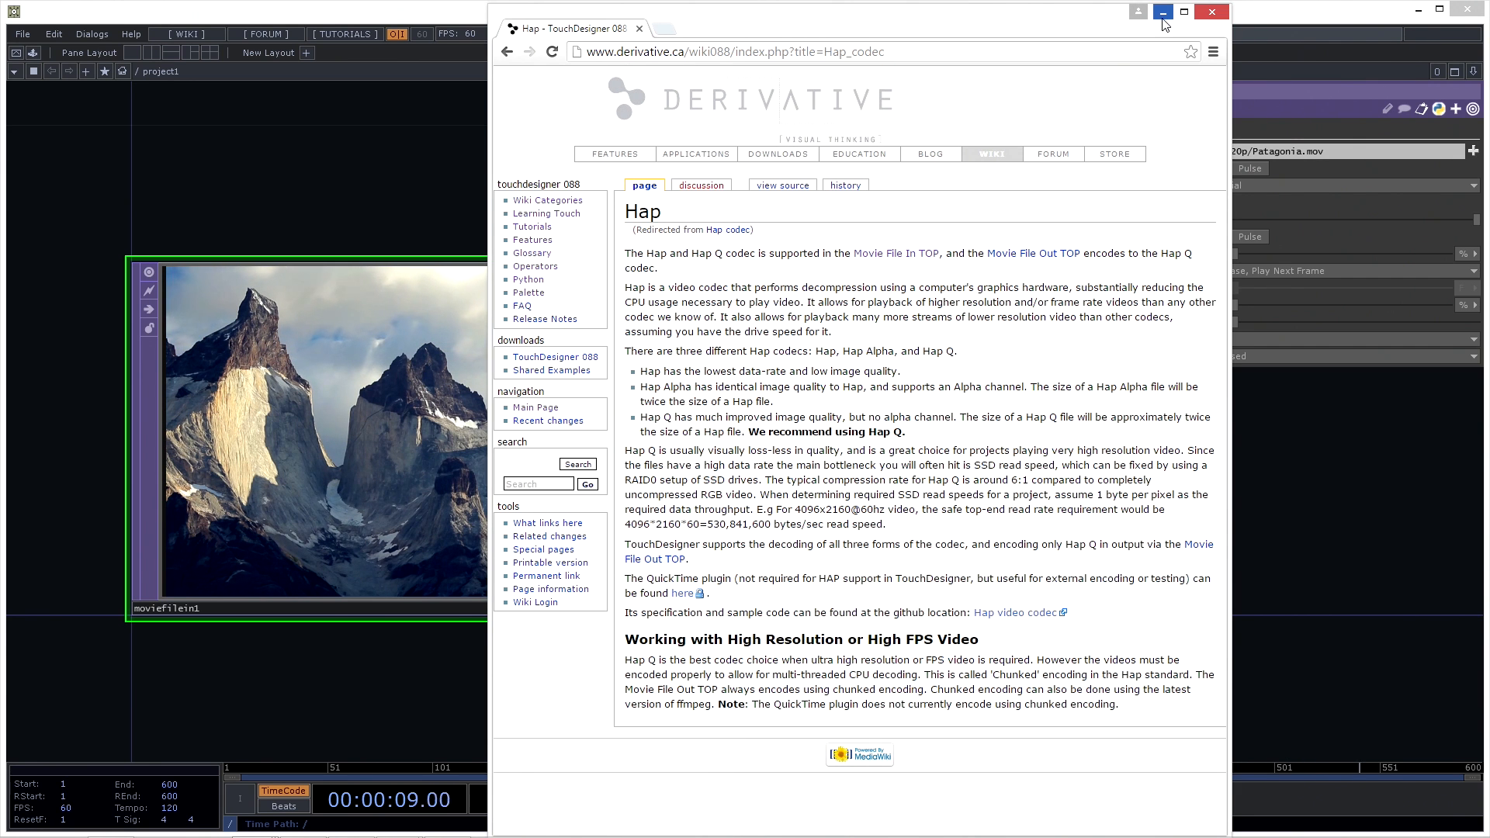
left_click(1212, 13)
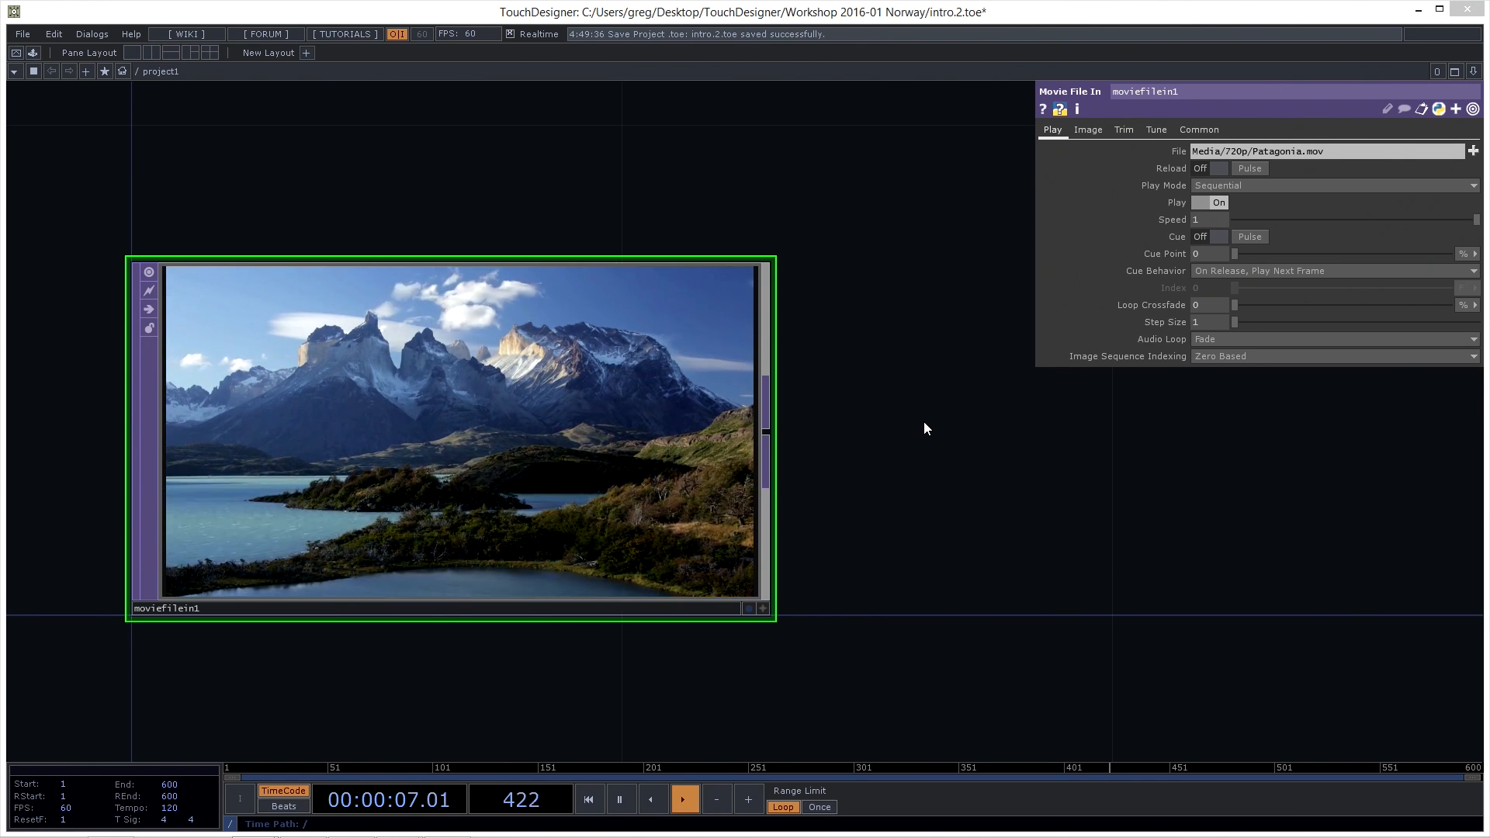
left_click_drag(958, 523, 956, 495)
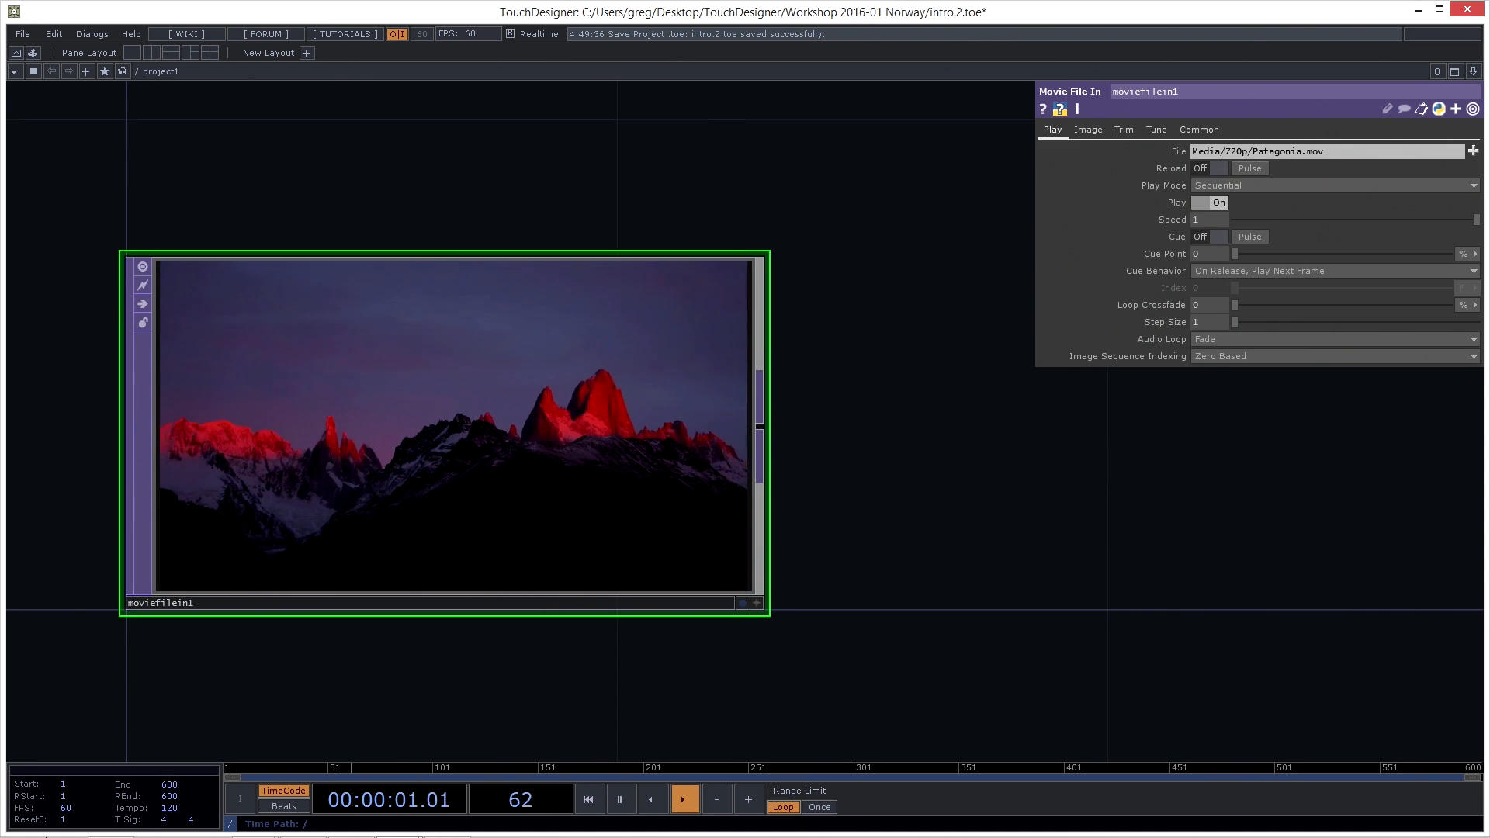
left_click(30, 828)
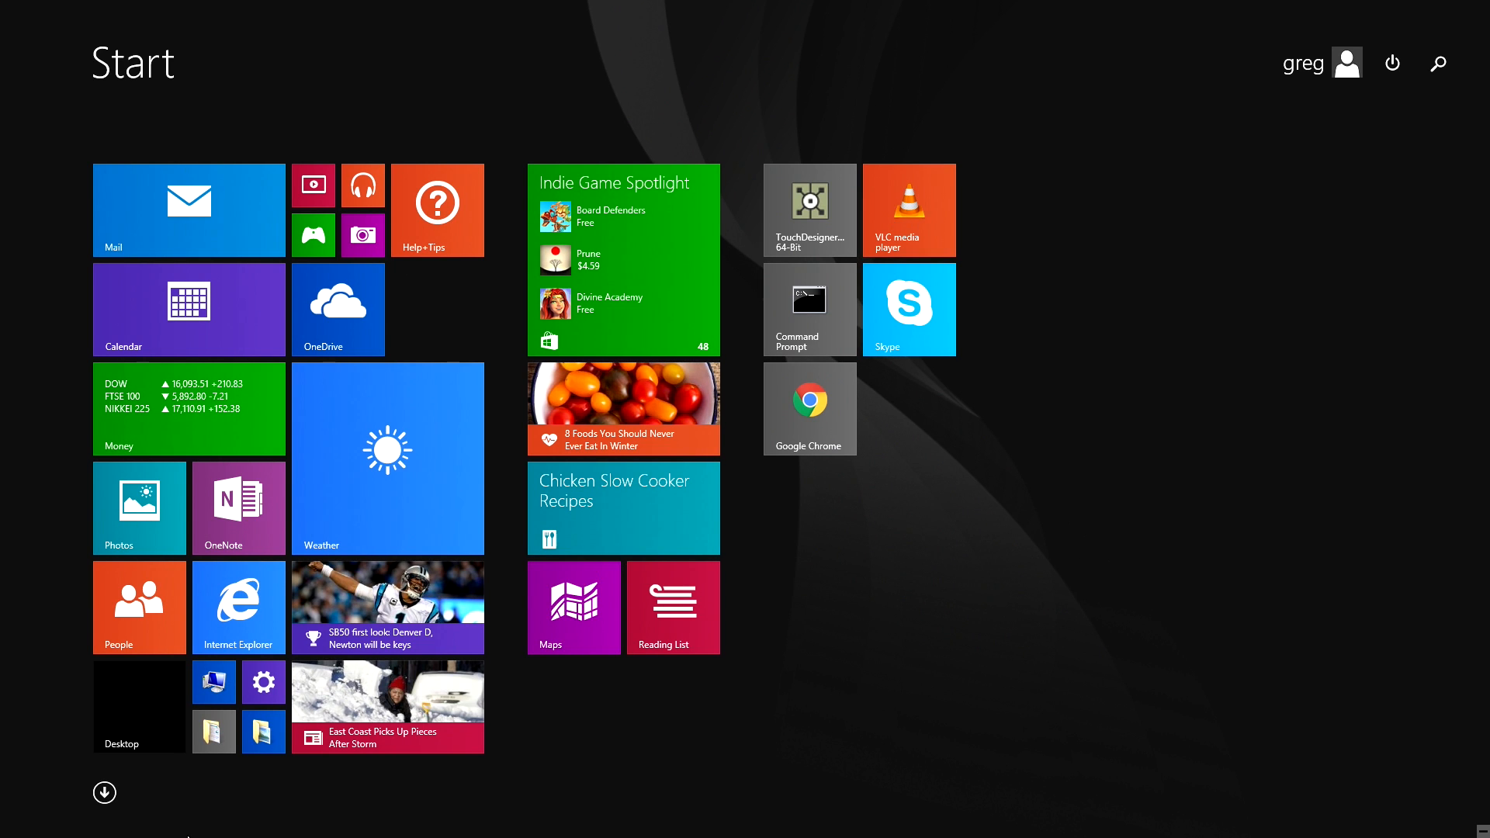
left_click(176, 730)
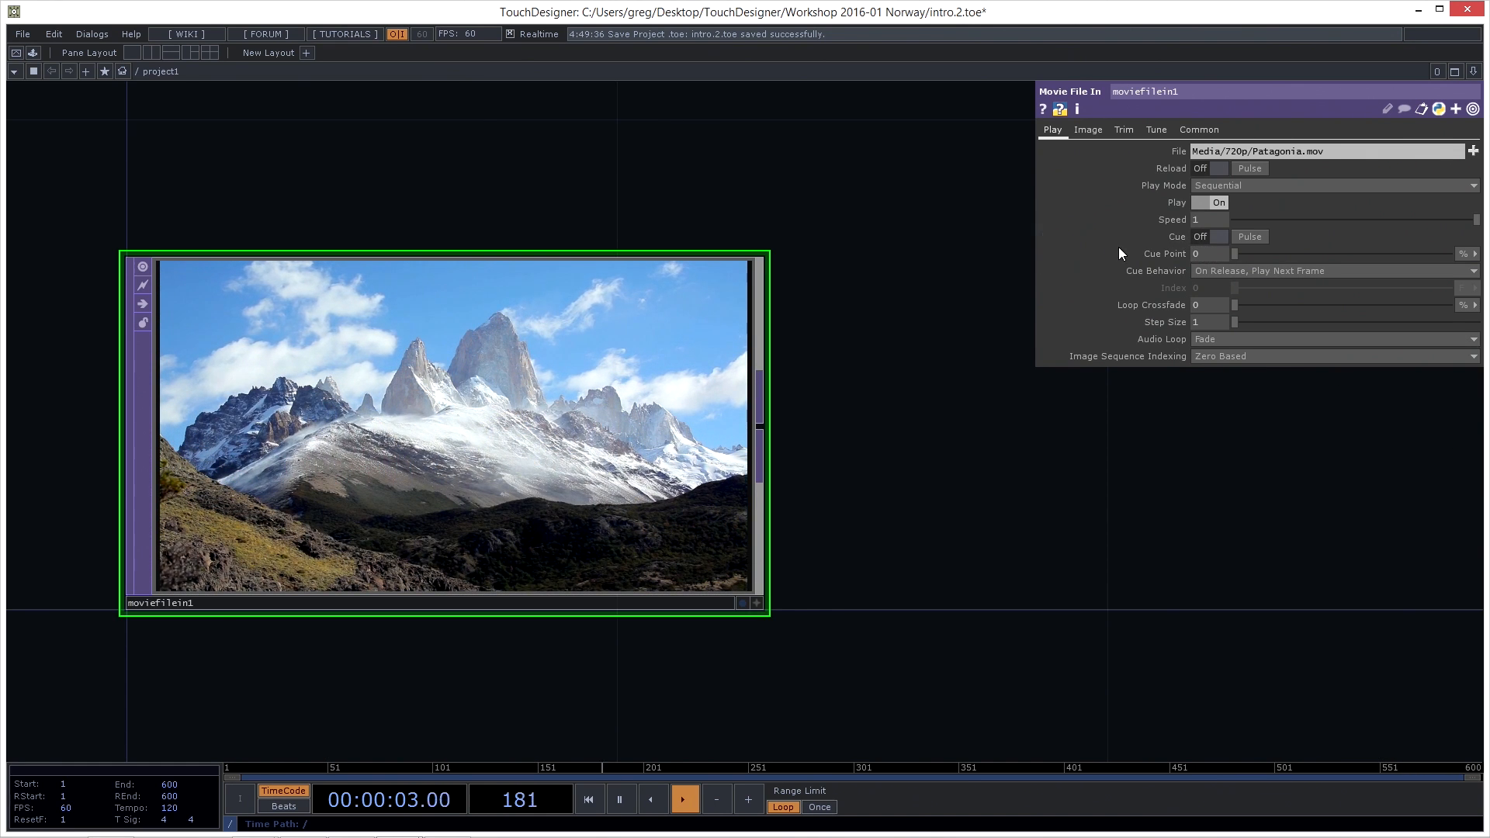
Set the movie's Cue Point to 0.5 and test it by pulsing Cue and switching Cue on and off
left_click_drag(1090, 528, 1045, 438)
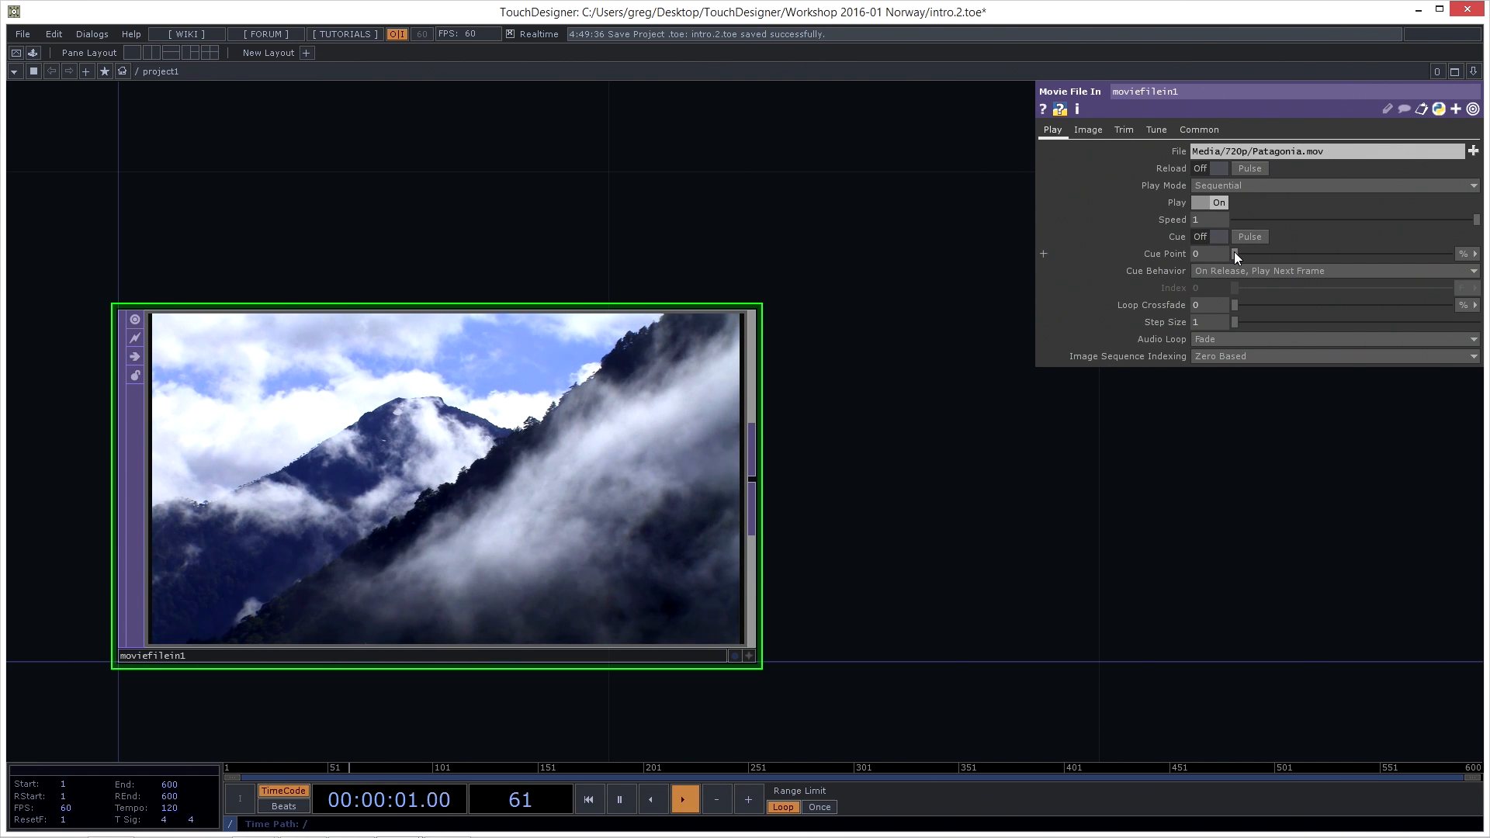
left_click_drag(1236, 253, 1341, 257)
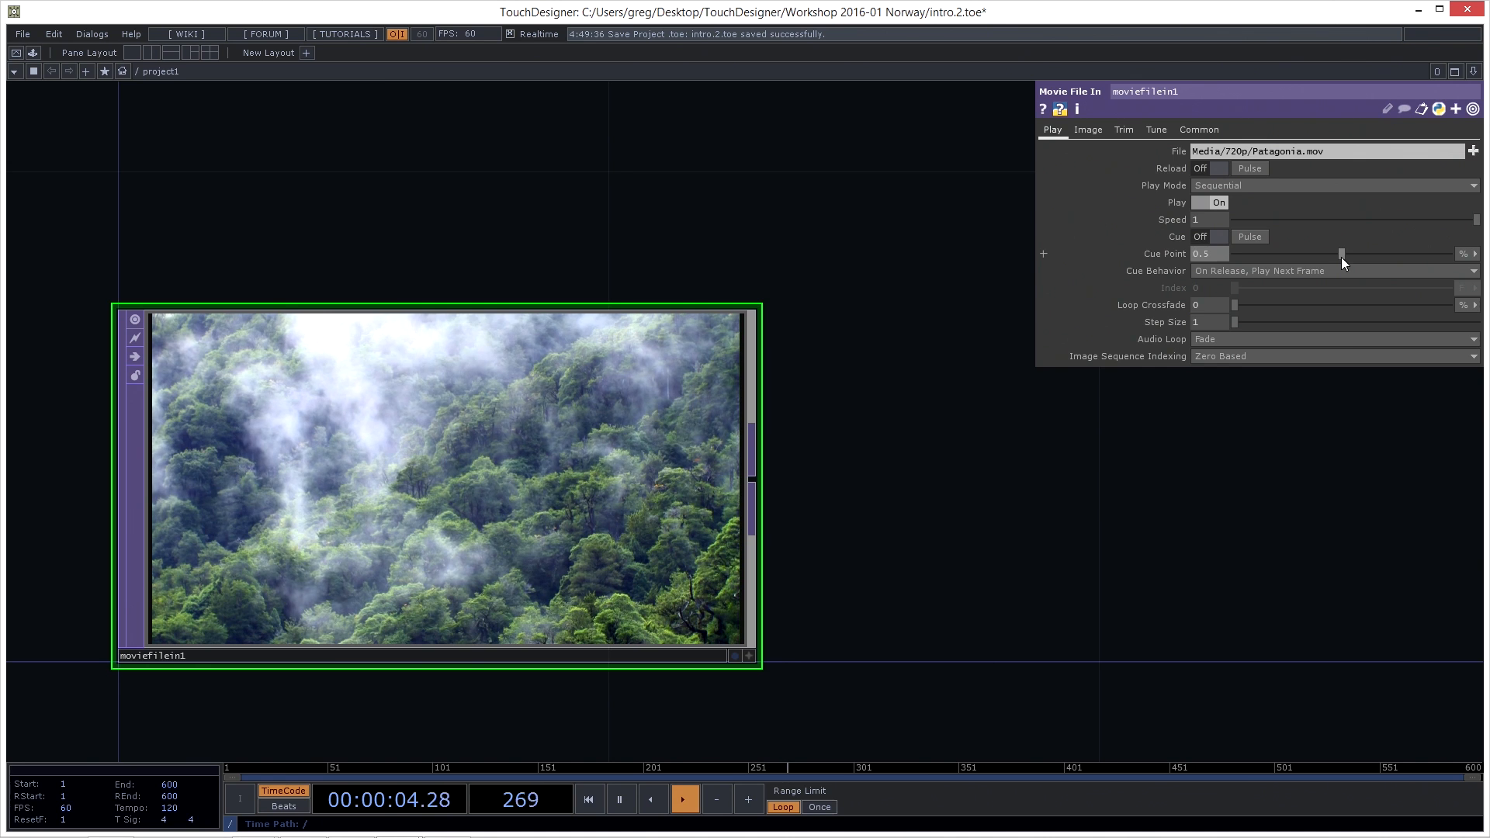
left_click(1251, 235)
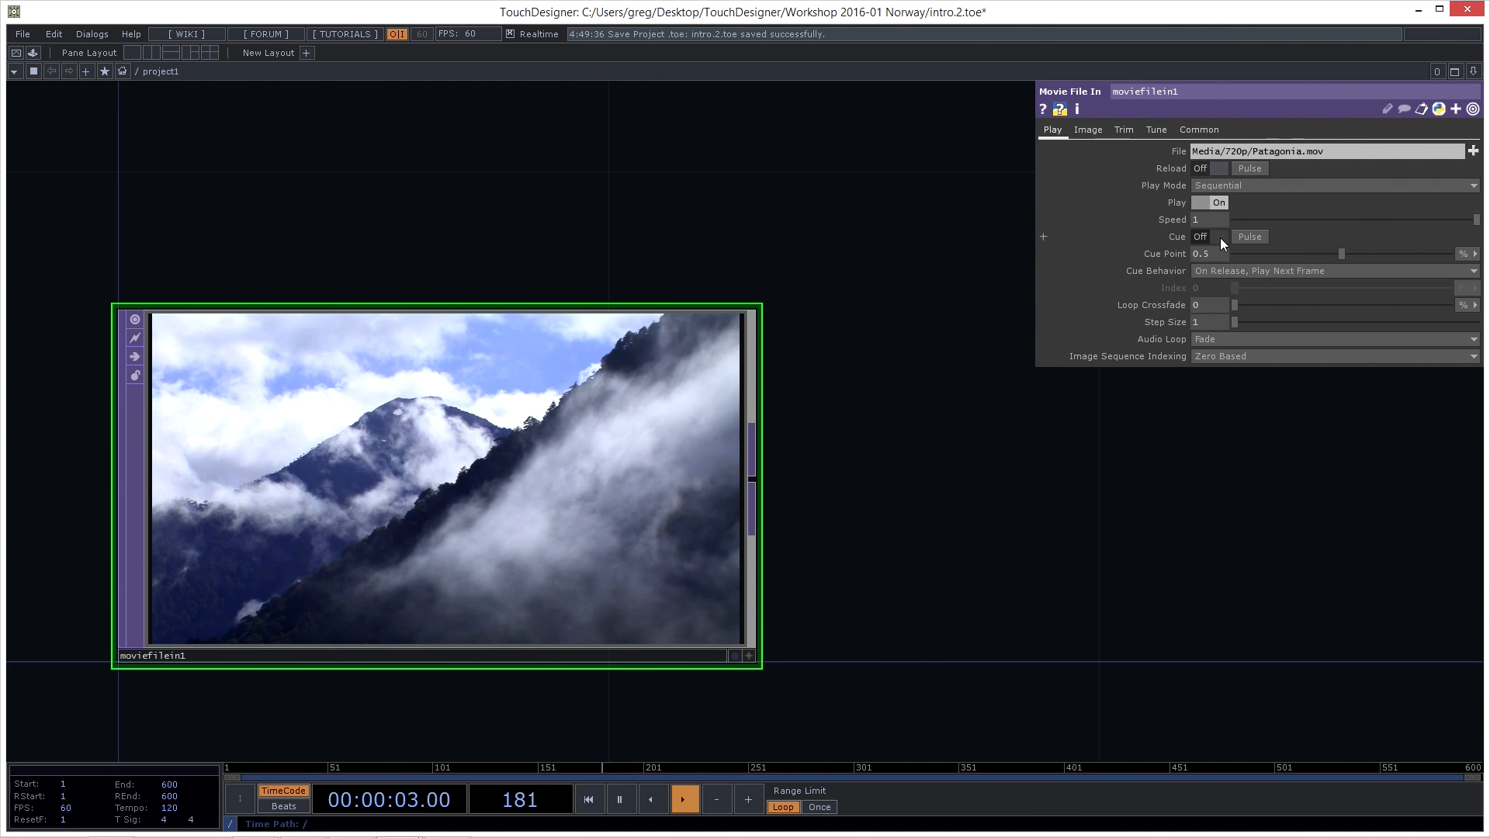
left_click(1223, 235)
left_click(1223, 235)
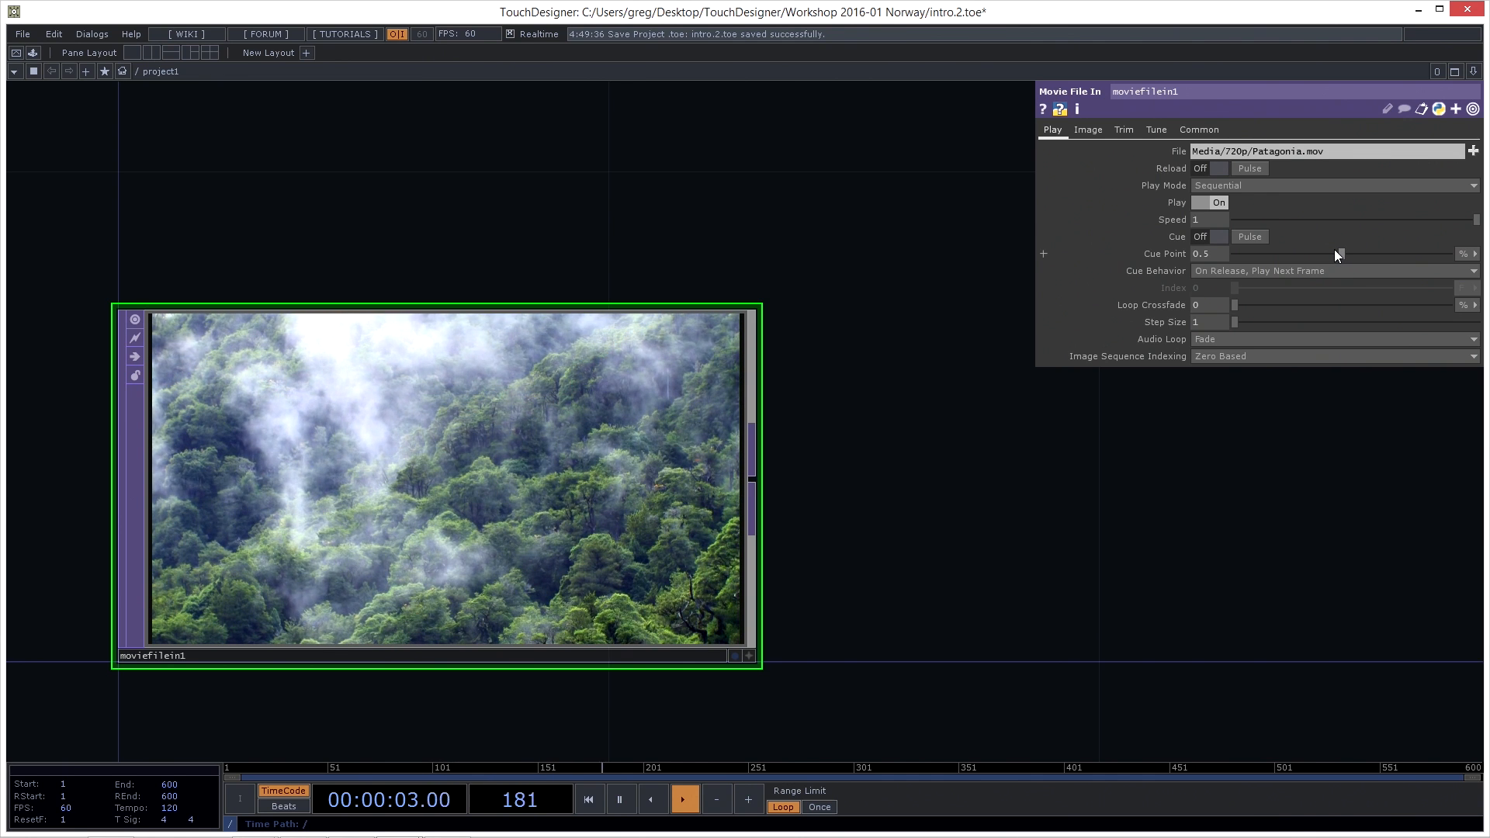
Test Cue on and off, and try the Cue Behavior option On Release, Repeat Cued Frame before restoring On Release, Play Next Frame
left_click(1211, 236)
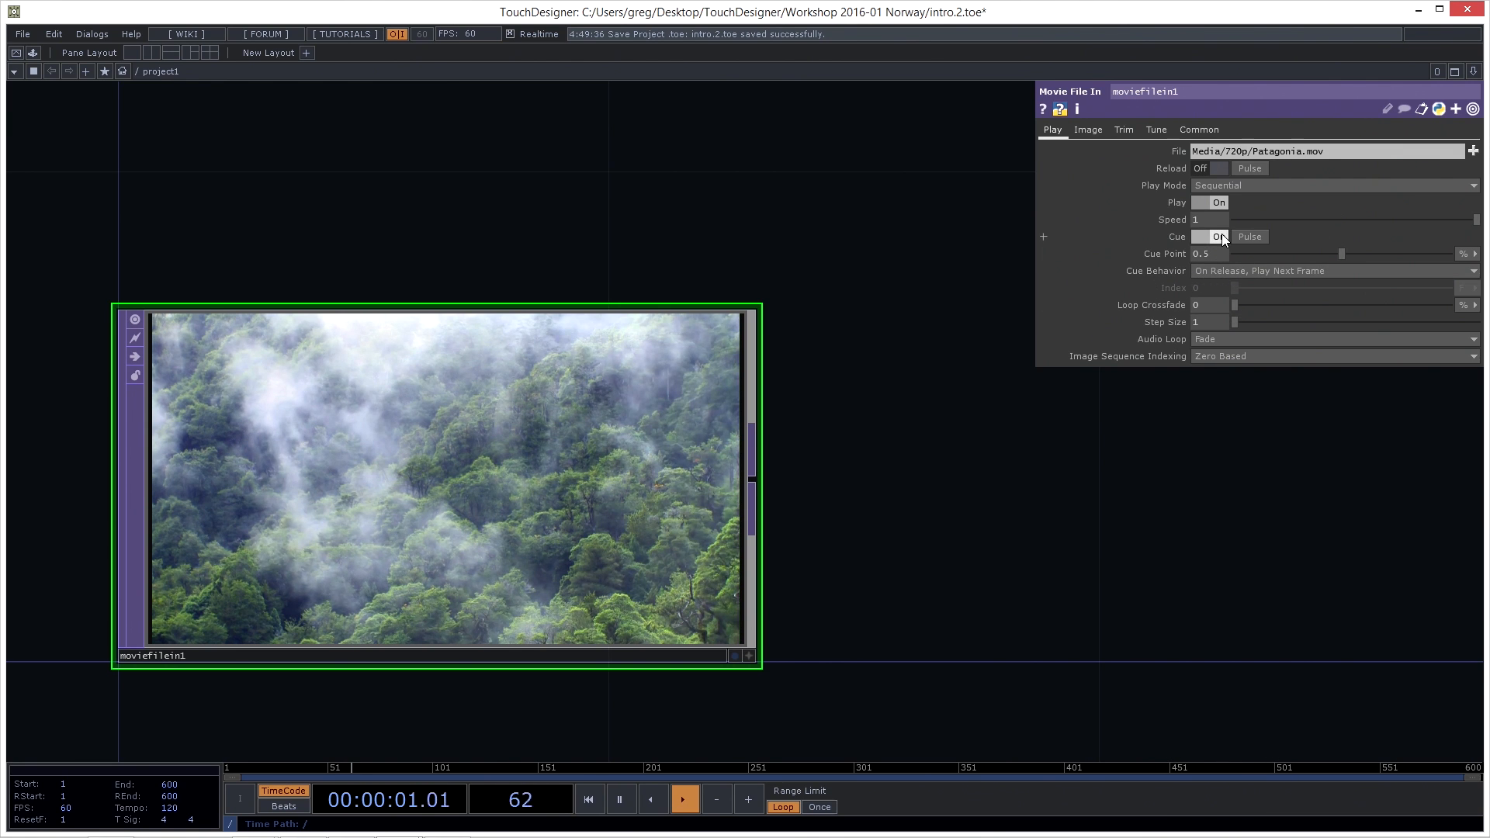
left_click(1219, 236)
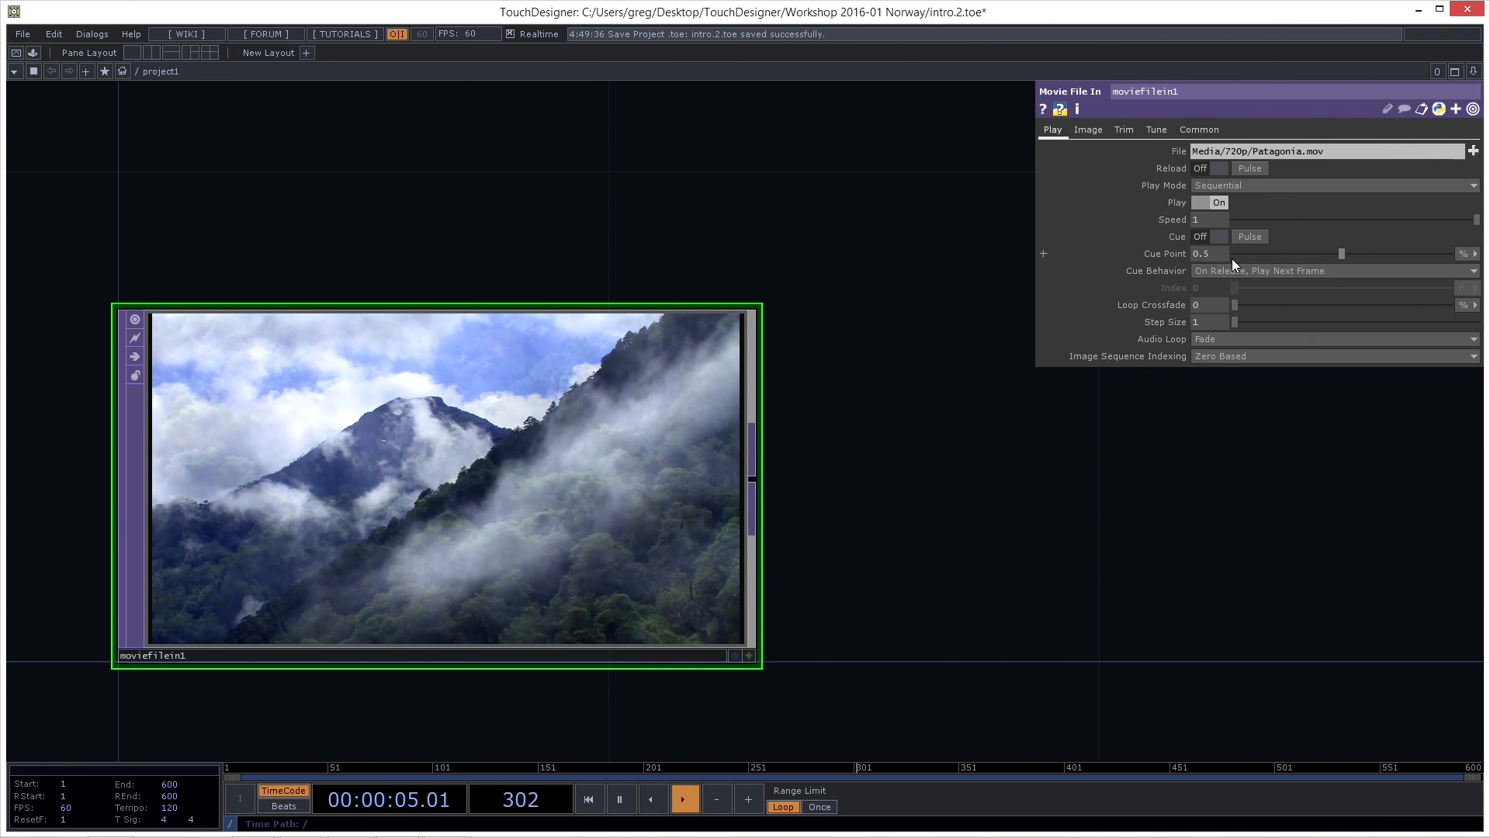
left_click(1232, 271)
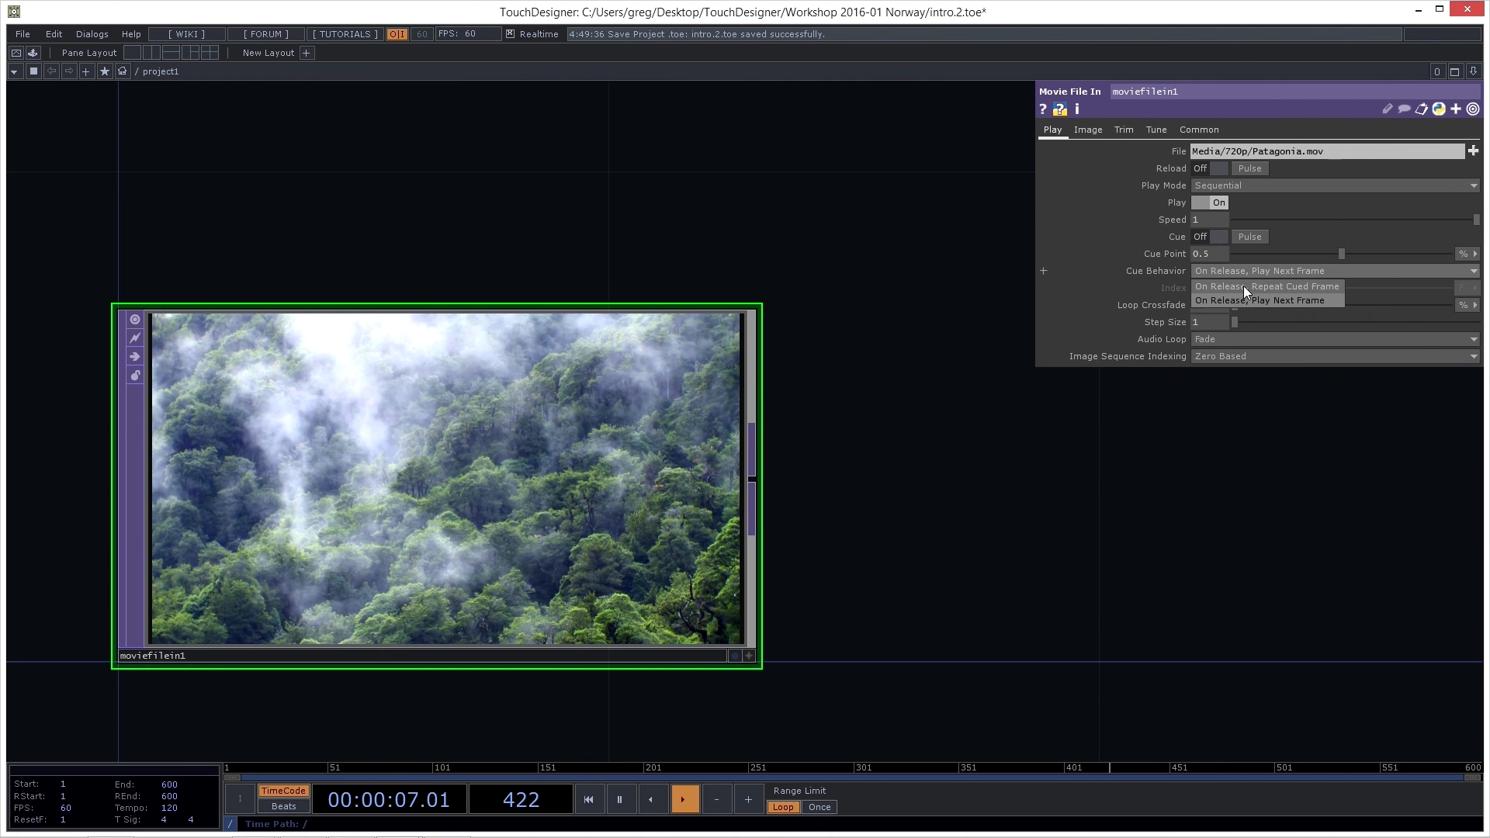
left_click(1232, 285)
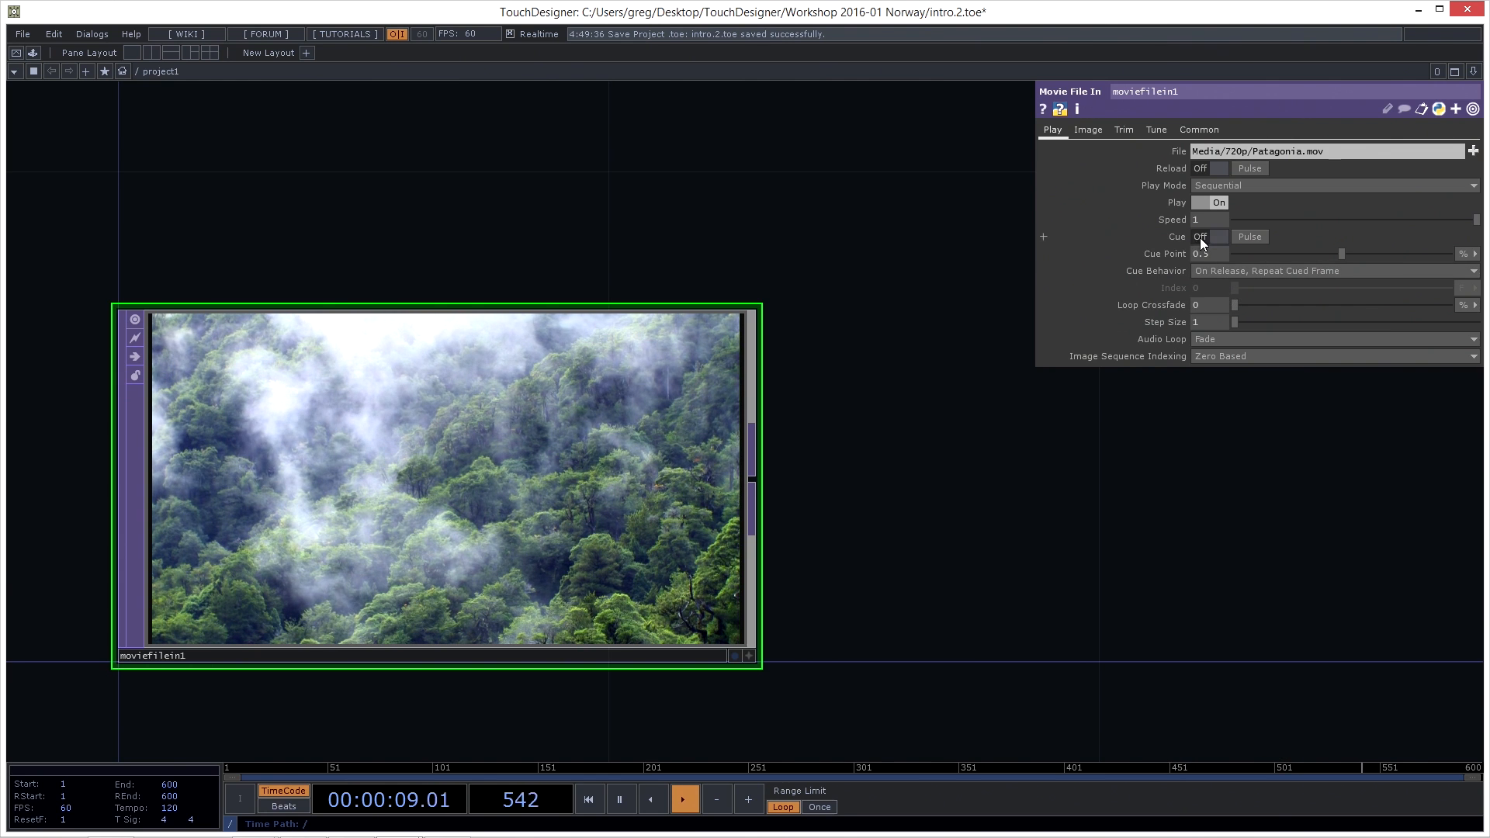
left_click(1225, 271)
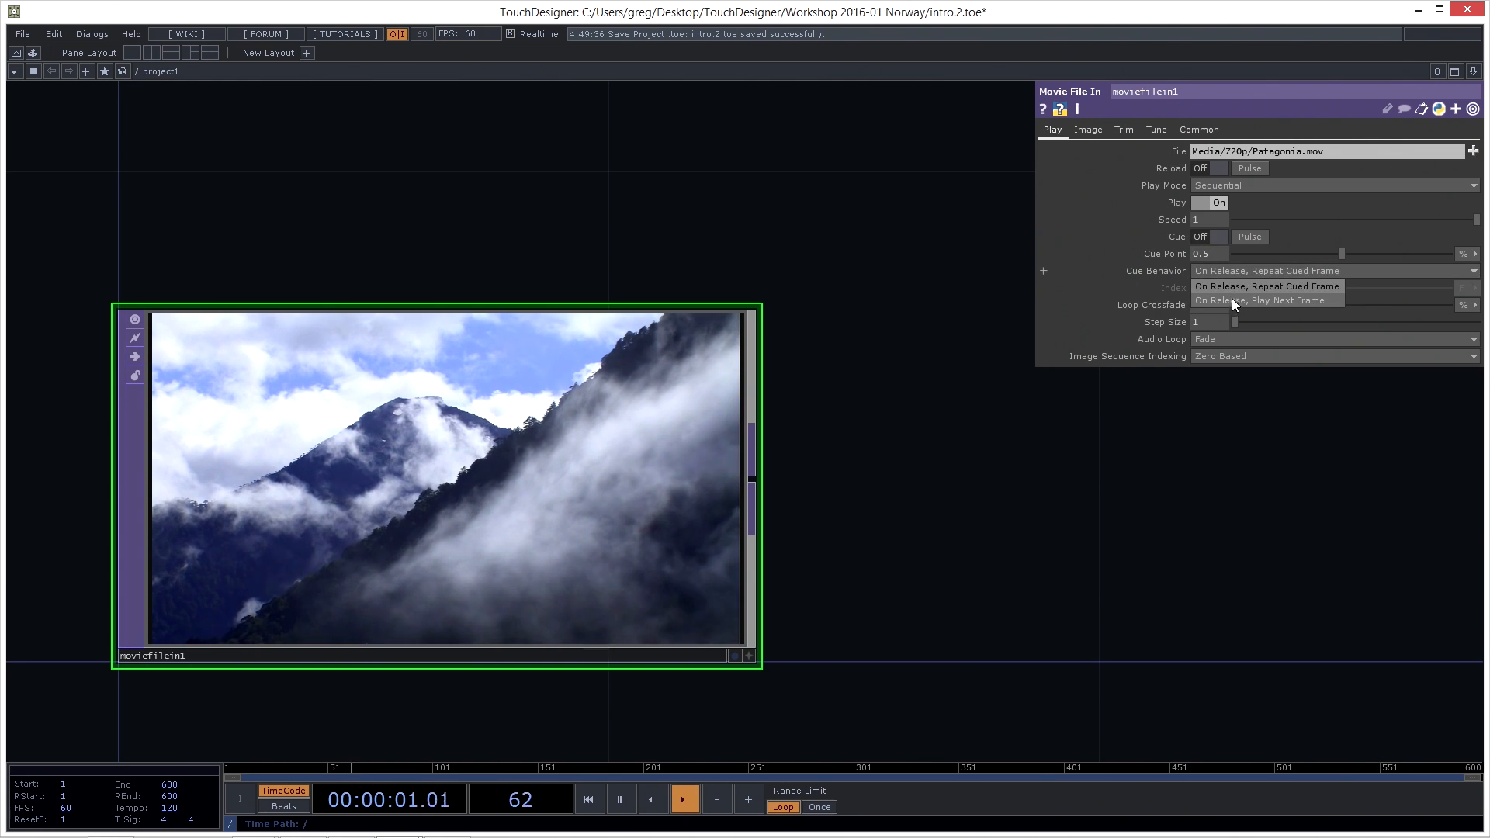
left_click(1231, 300)
left_click(1218, 236)
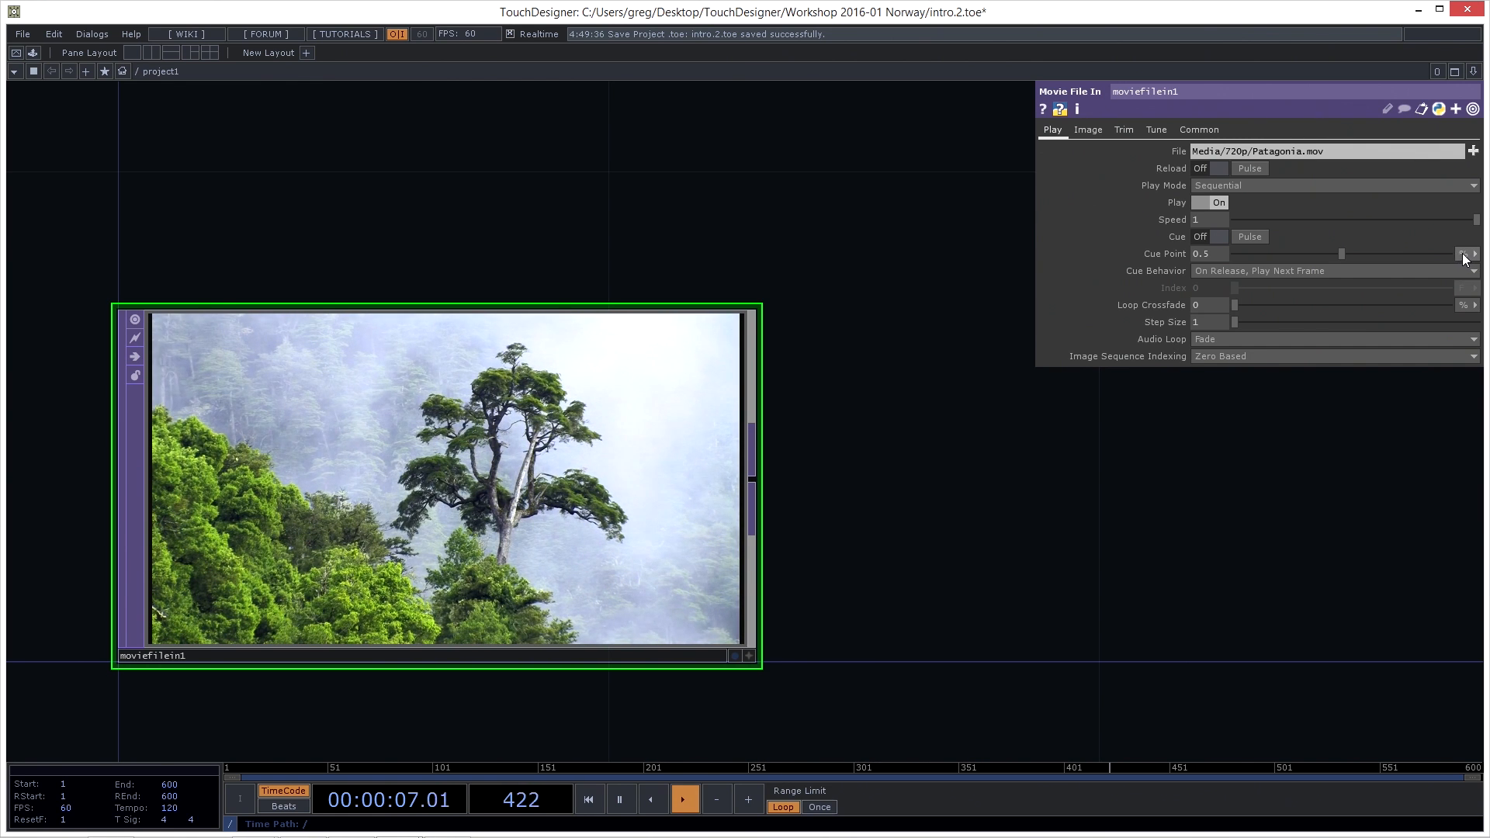
Change the movie's Cue Point units to Seconds, set the value to 10 and pulse Cue to test it
left_click_drag(1407, 262, 1334, 254)
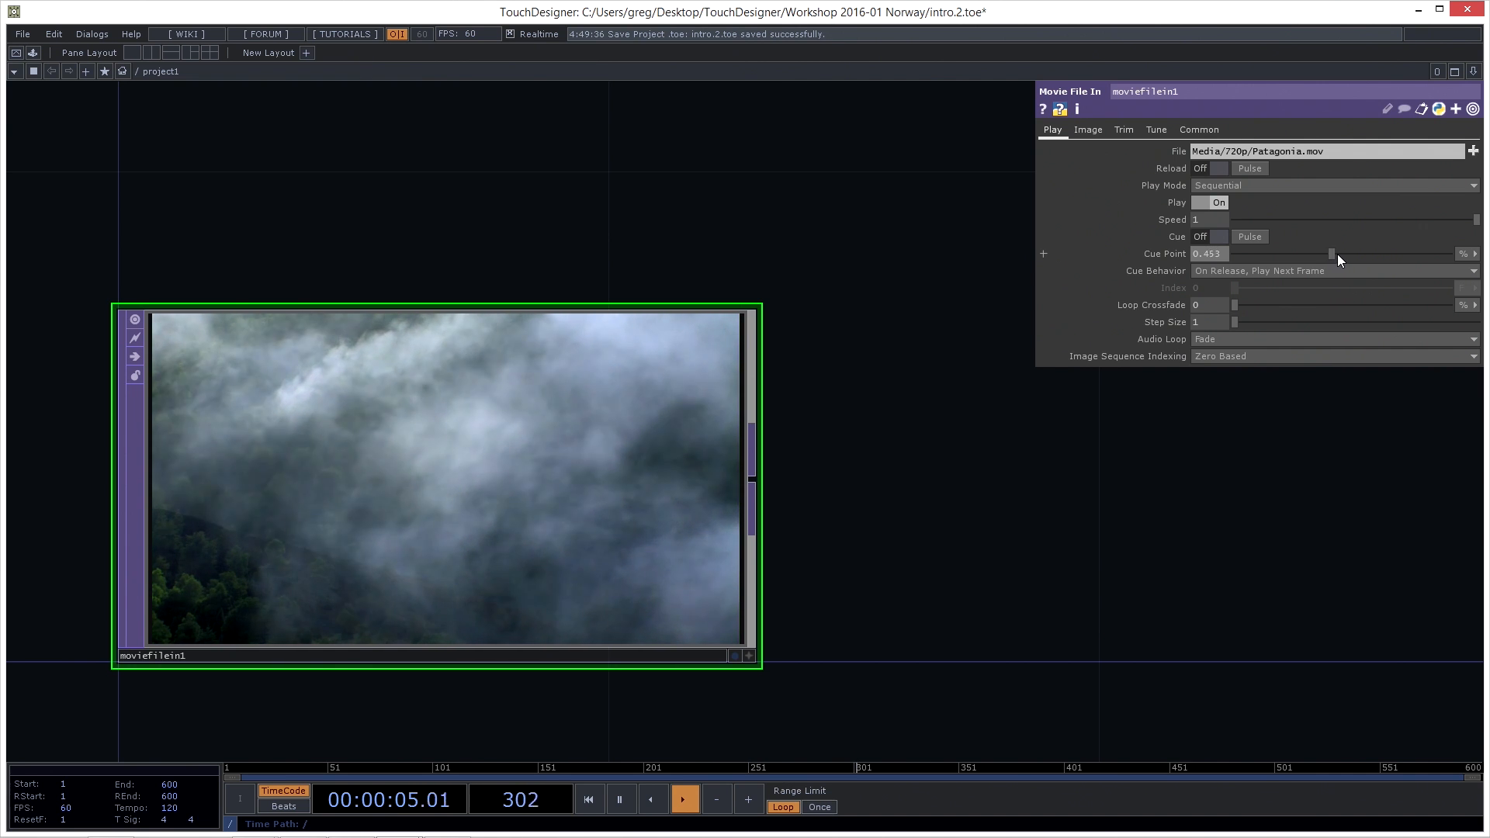
left_click(1472, 255)
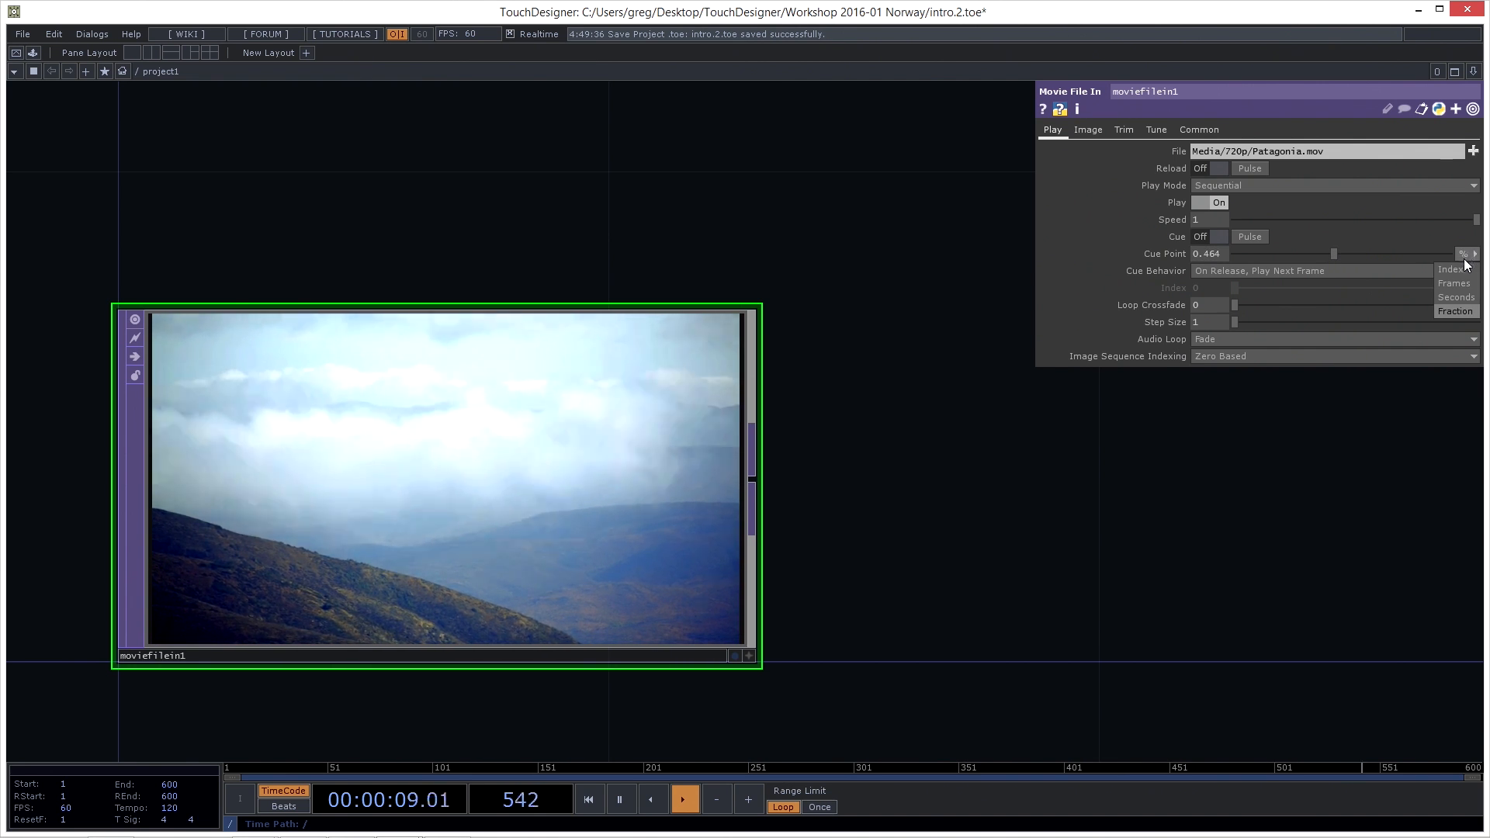
left_click(1459, 297)
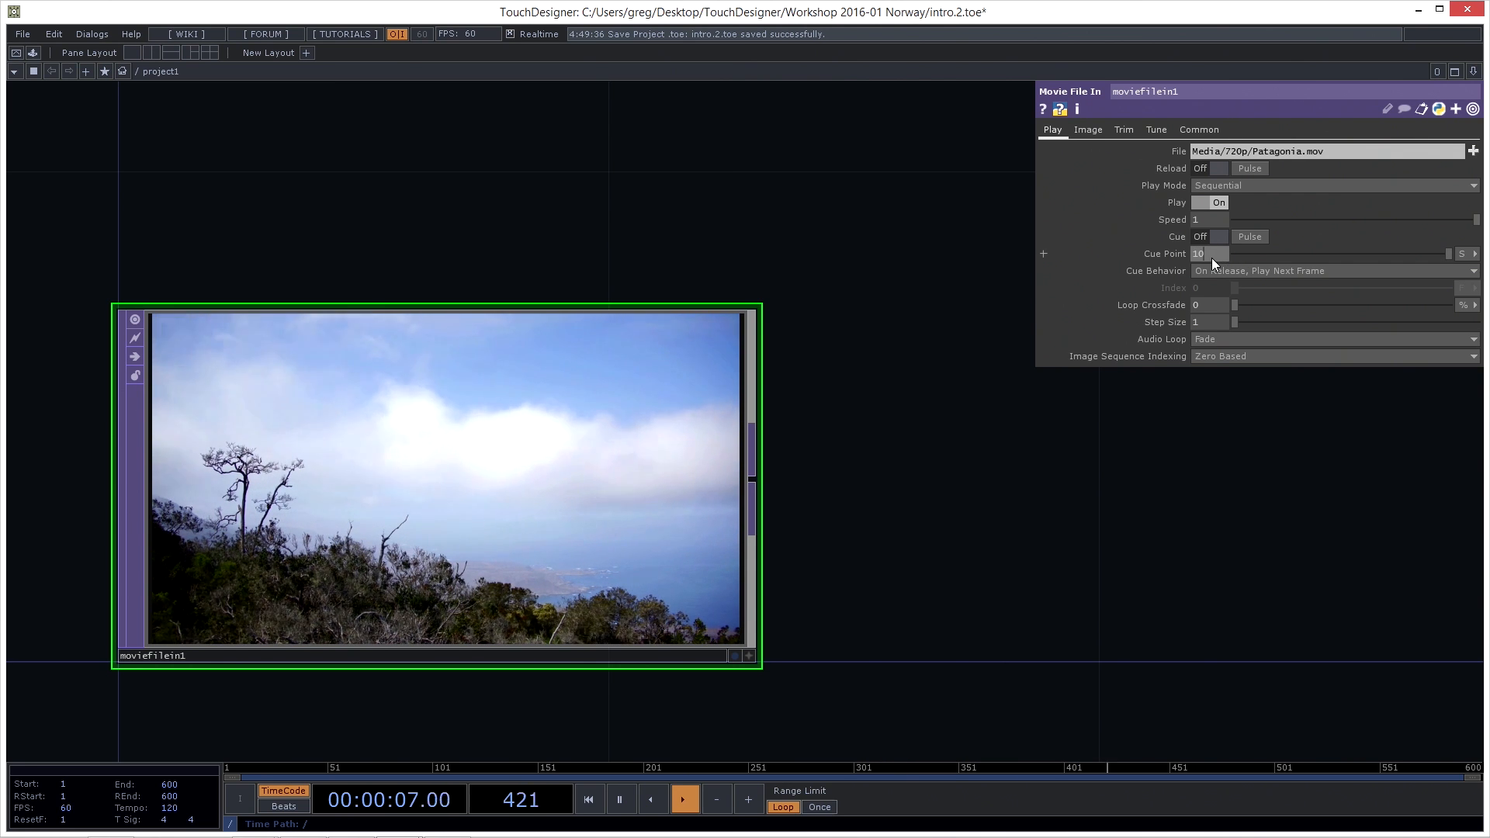
left_click(1250, 237)
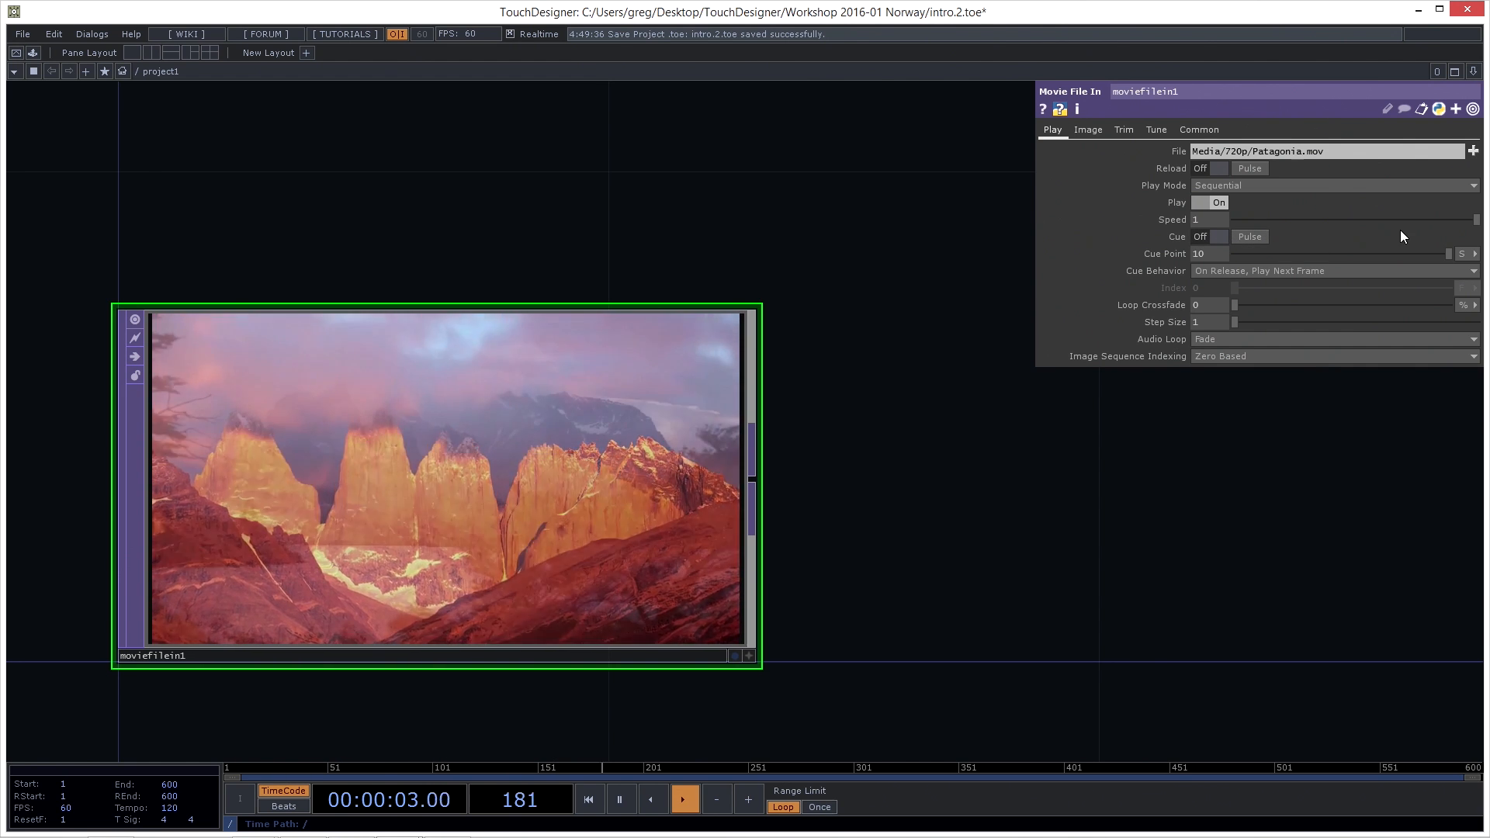
Change the Cue Point units to Frames, try the values 1 and 125, and pulse Cue to test the jump
left_click(1462, 254)
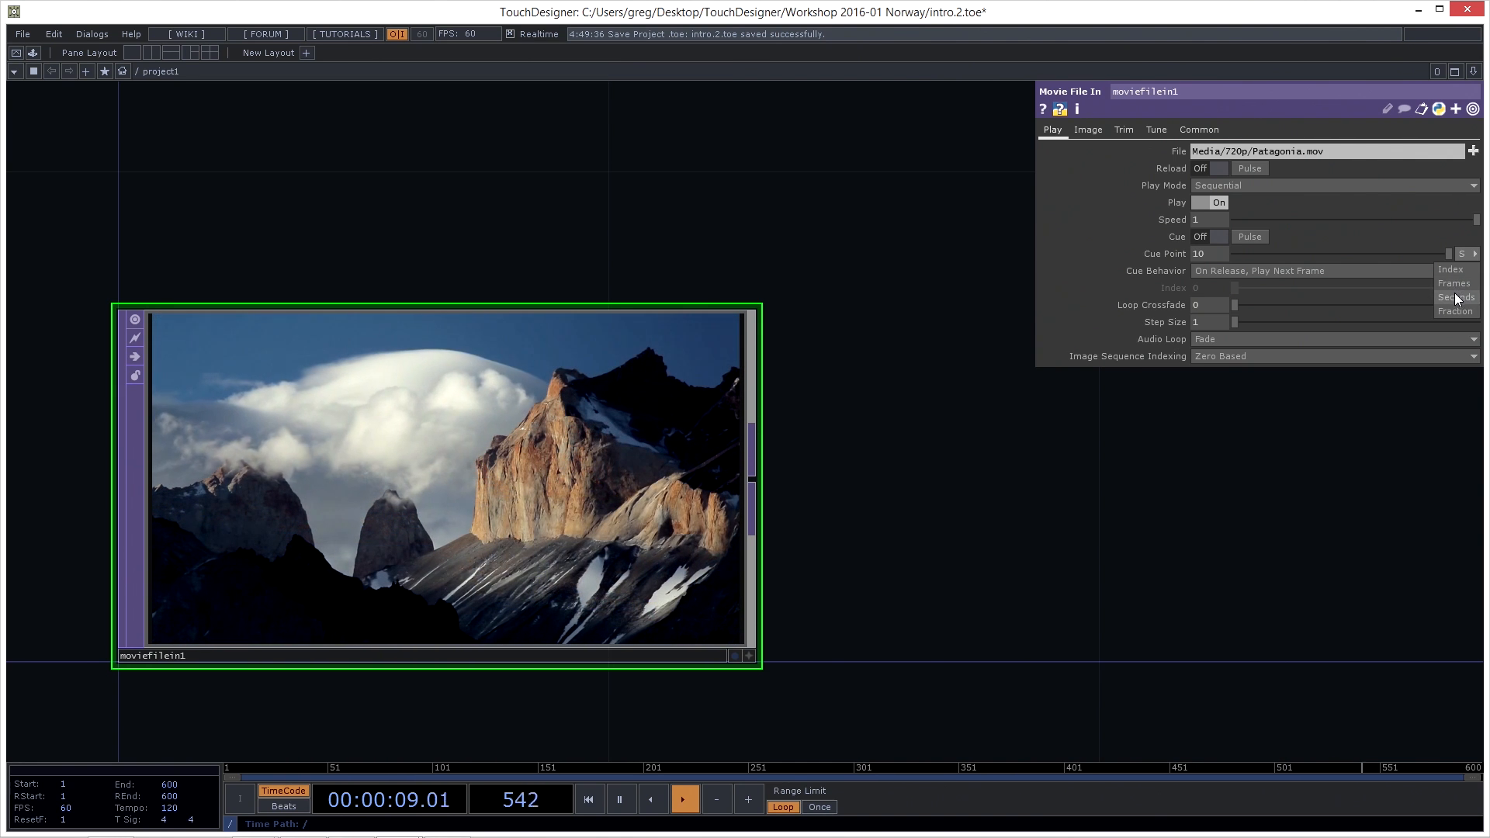
left_click(1455, 283)
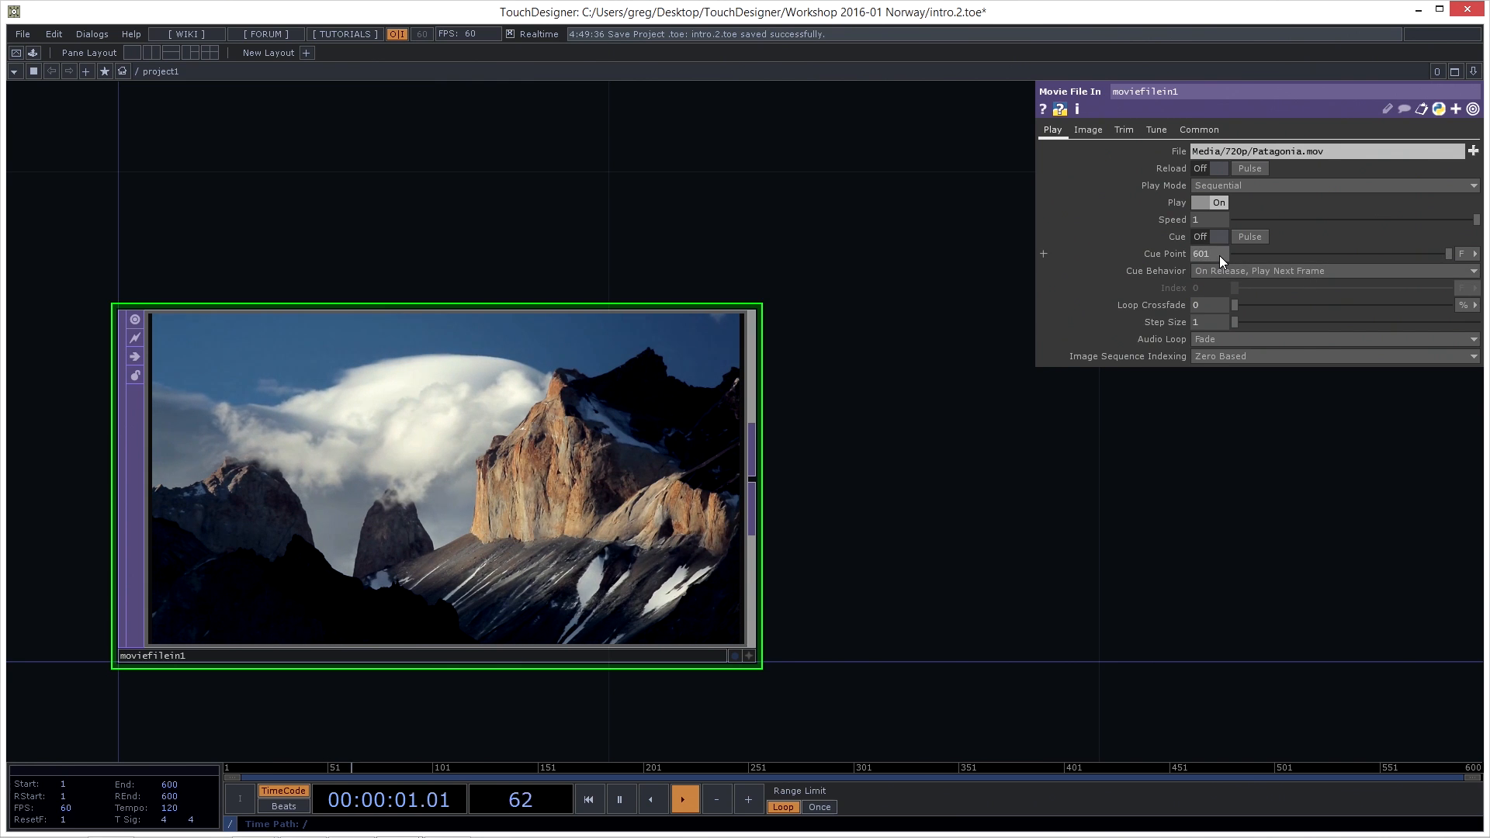
type("1")
key("Return")
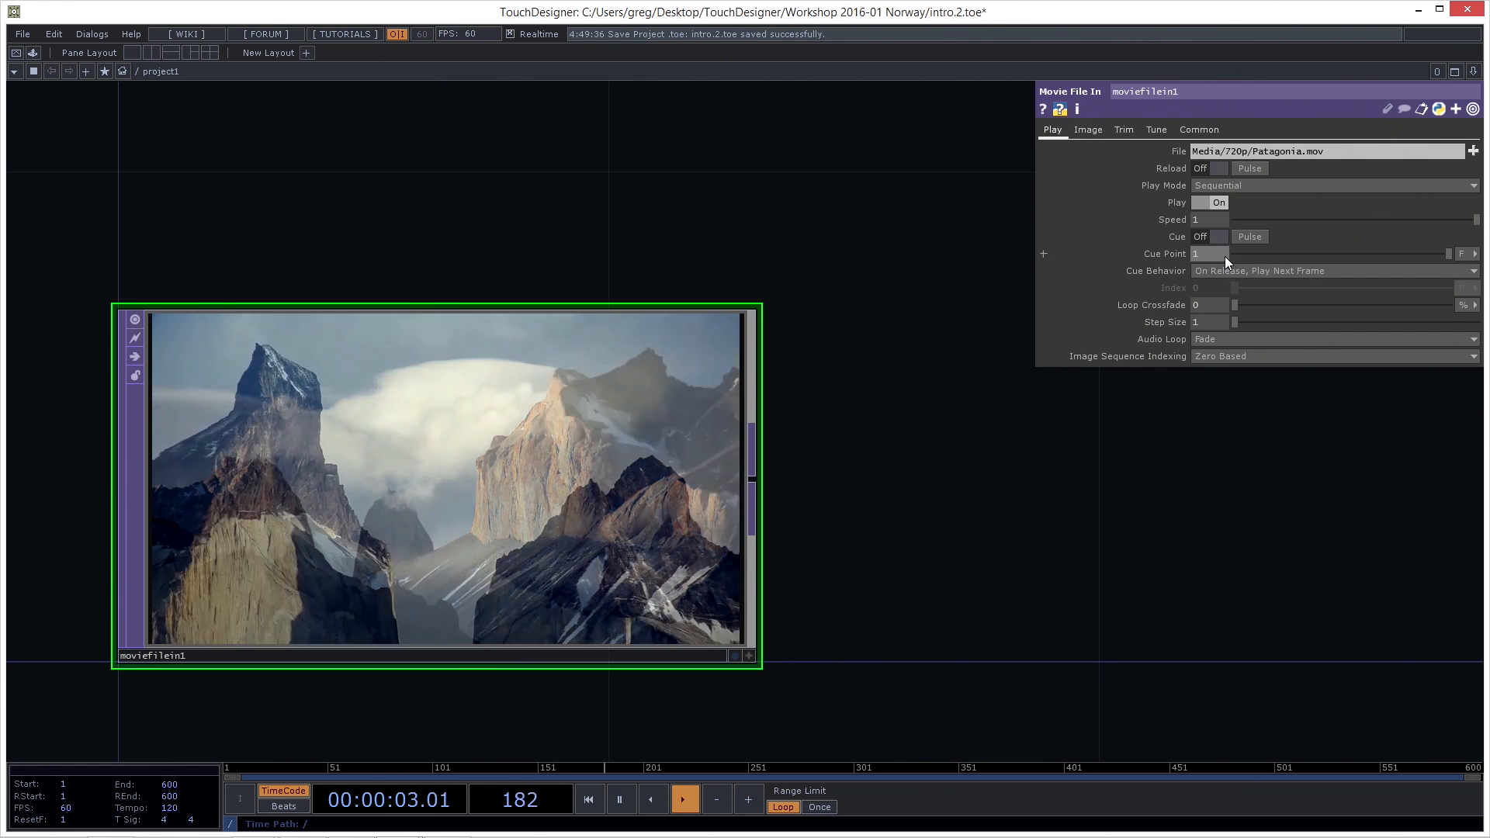
type("25")
key("Return")
left_click(1249, 239)
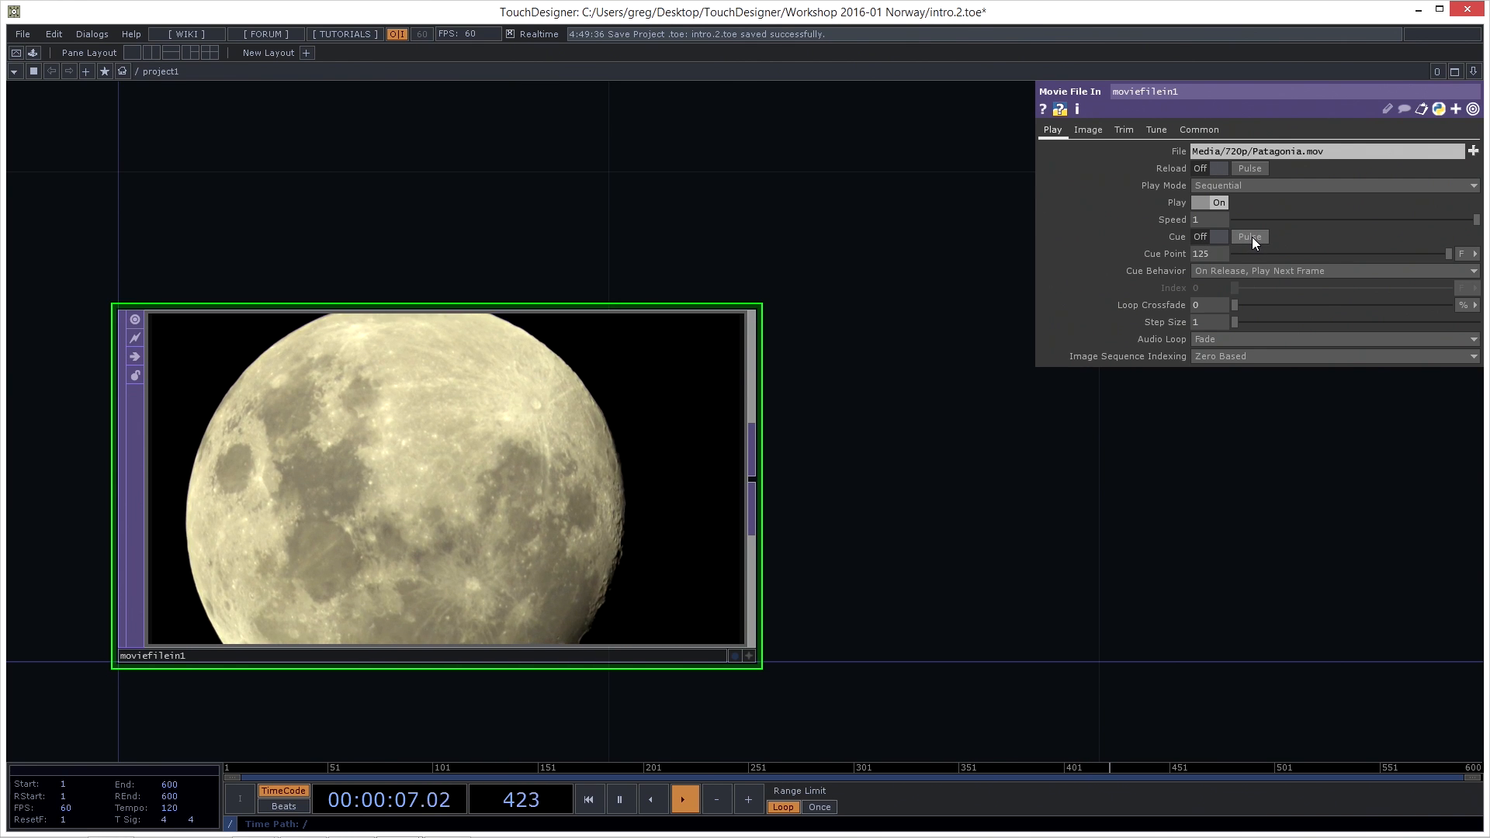
left_click(1251, 236)
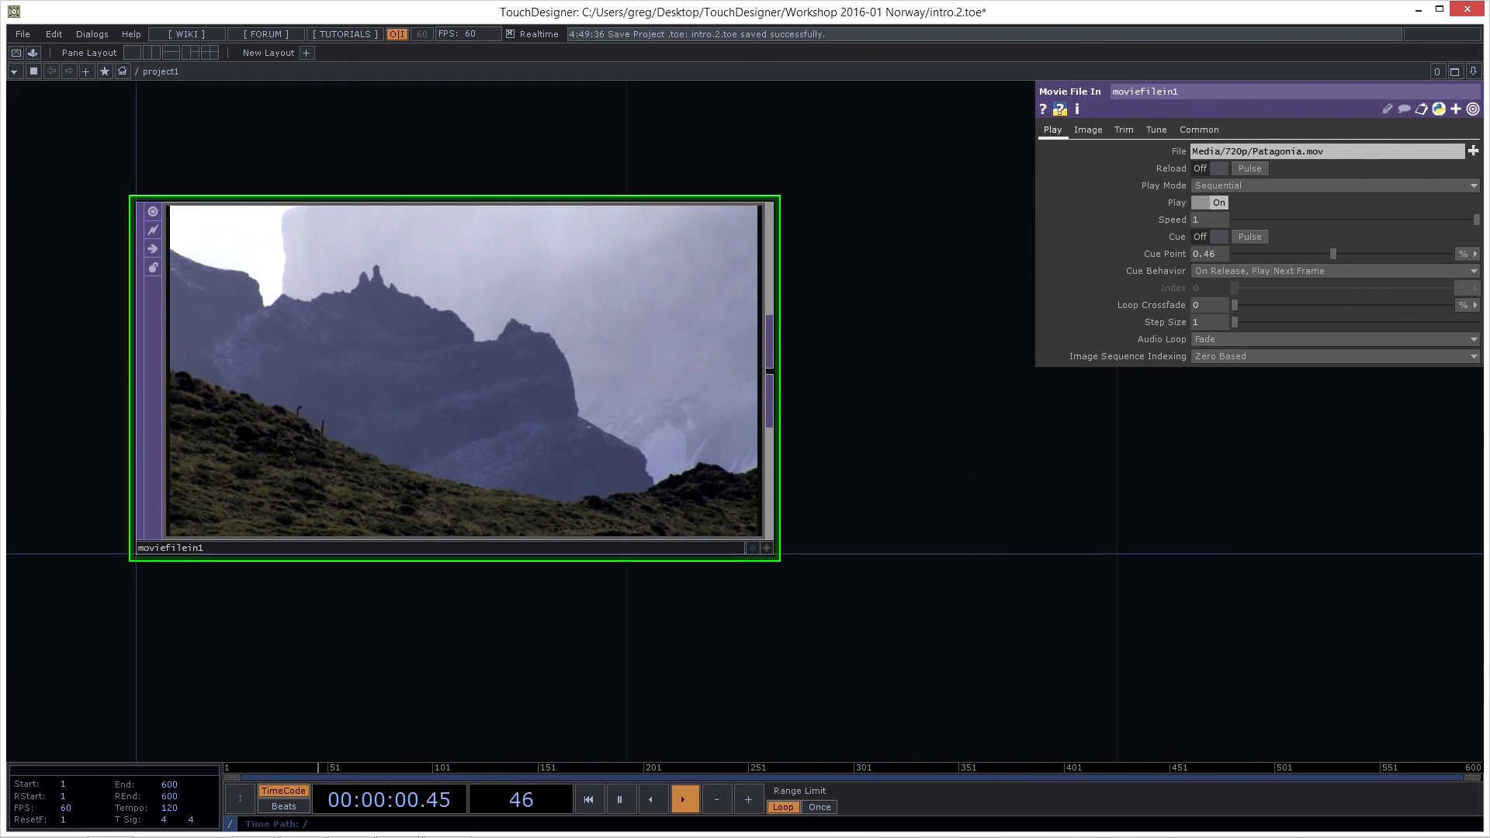
Switch the Cue Point units from fraction to Frames
left_click(1463, 254)
left_click(1455, 283)
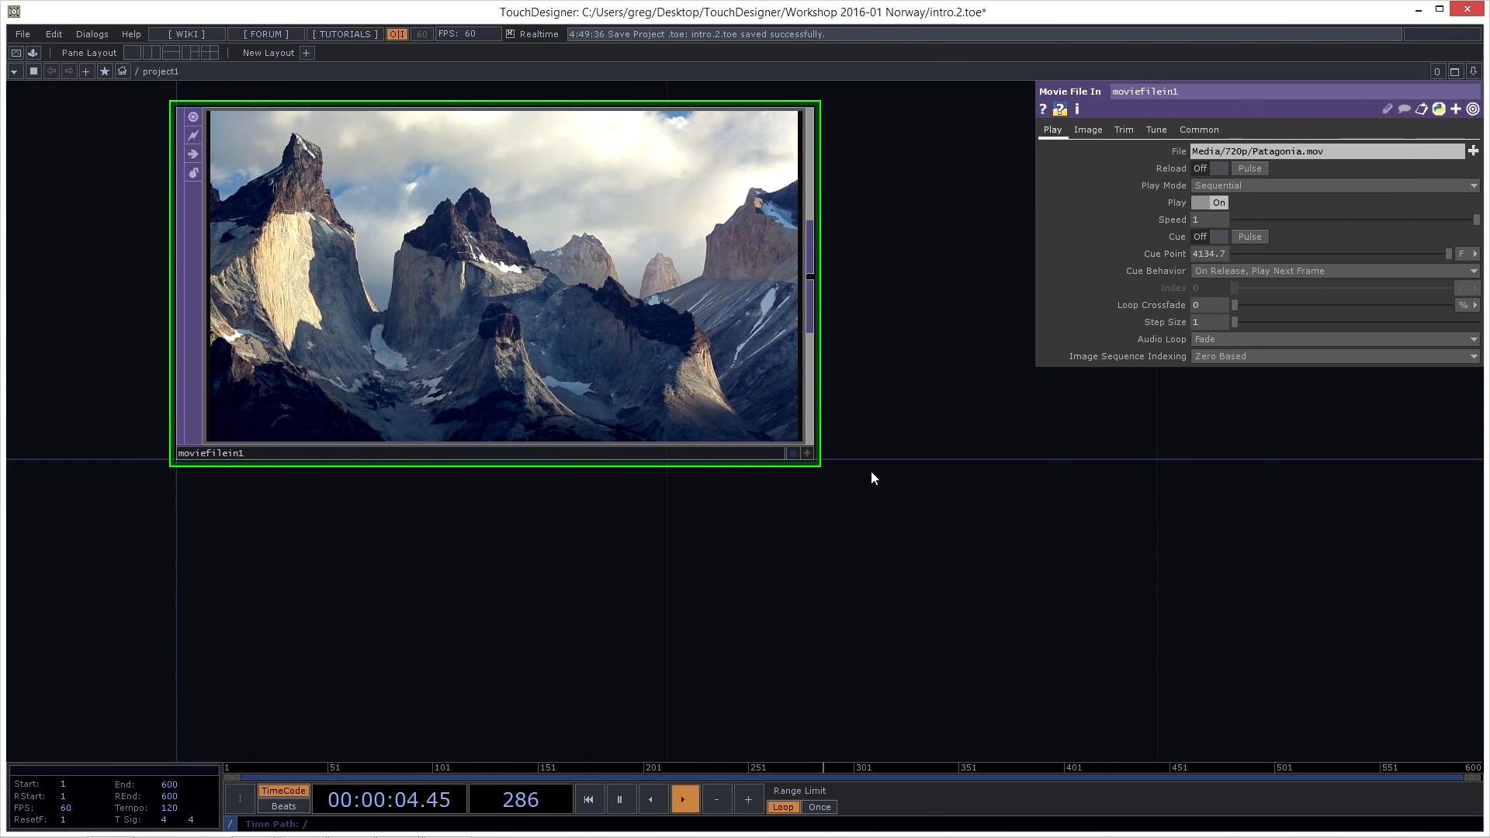
Create an Info CHOP and place it below the Movie File In TOP in the network
left_click_drag(611, 603, 612, 568)
middle_click_drag(612, 568, 576, 566)
left_click_drag(573, 567, 564, 507)
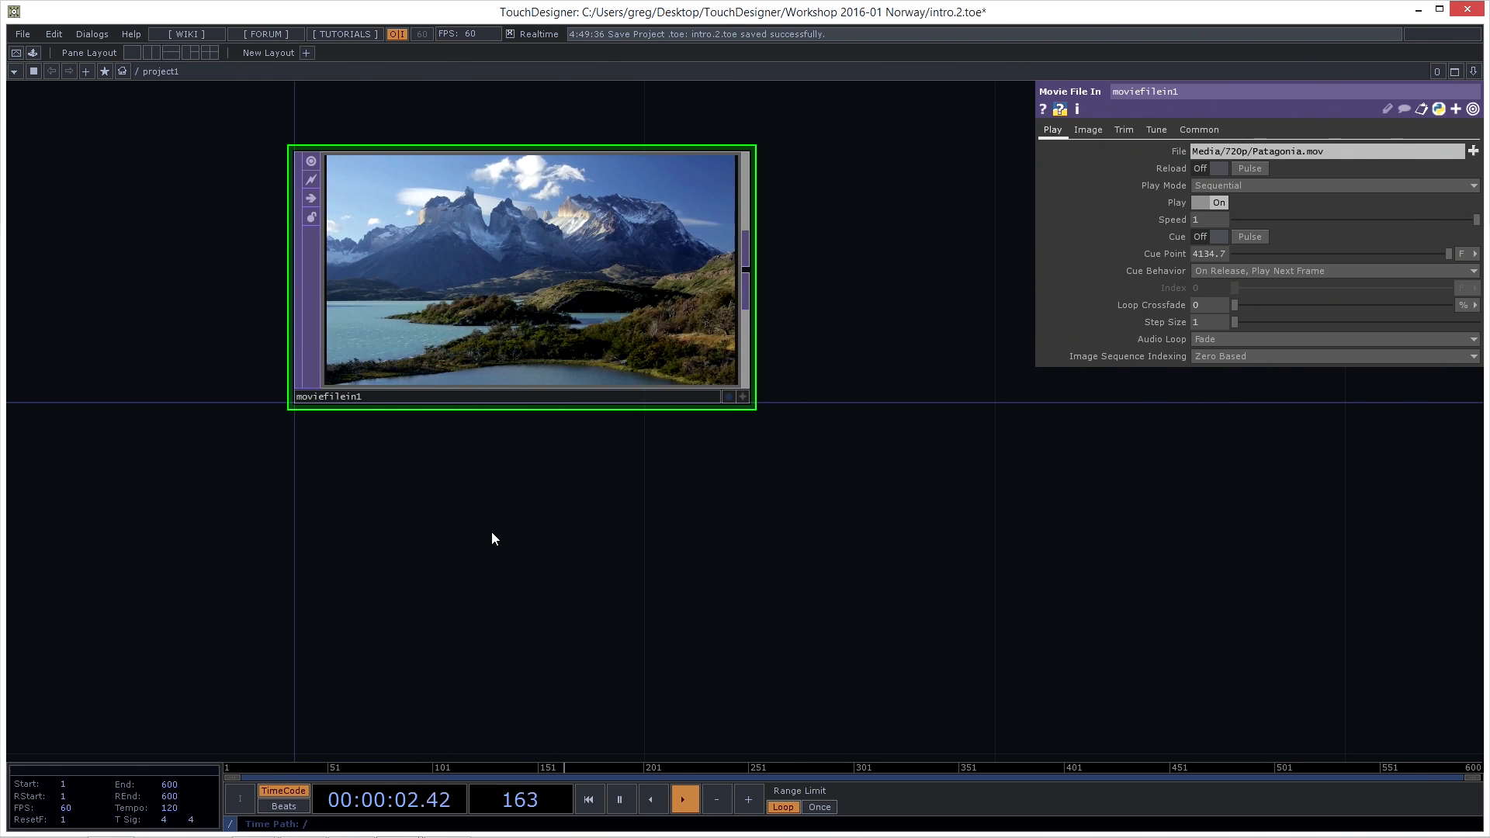
key("Tab")
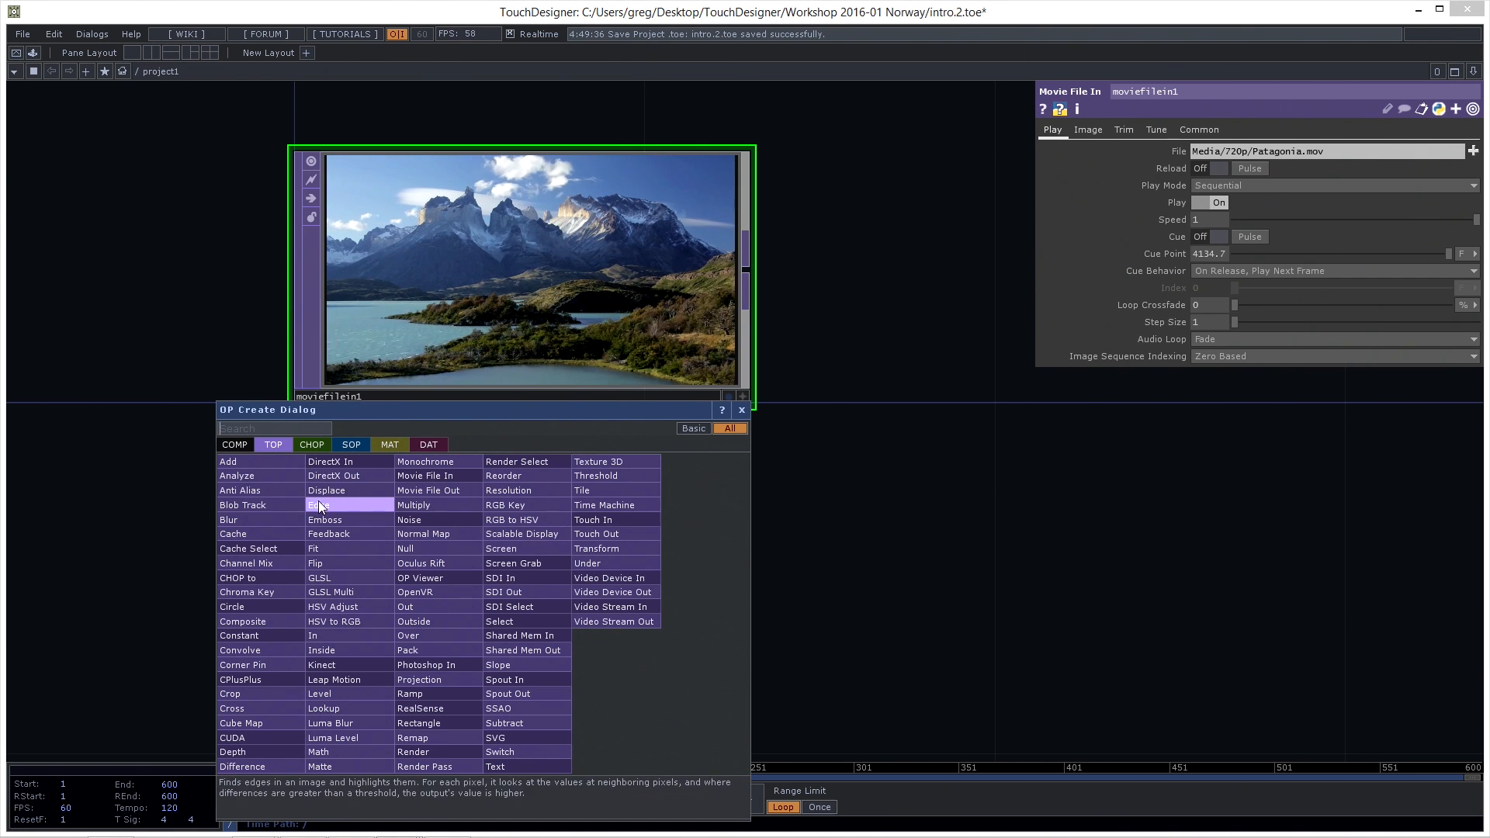
left_click(318, 444)
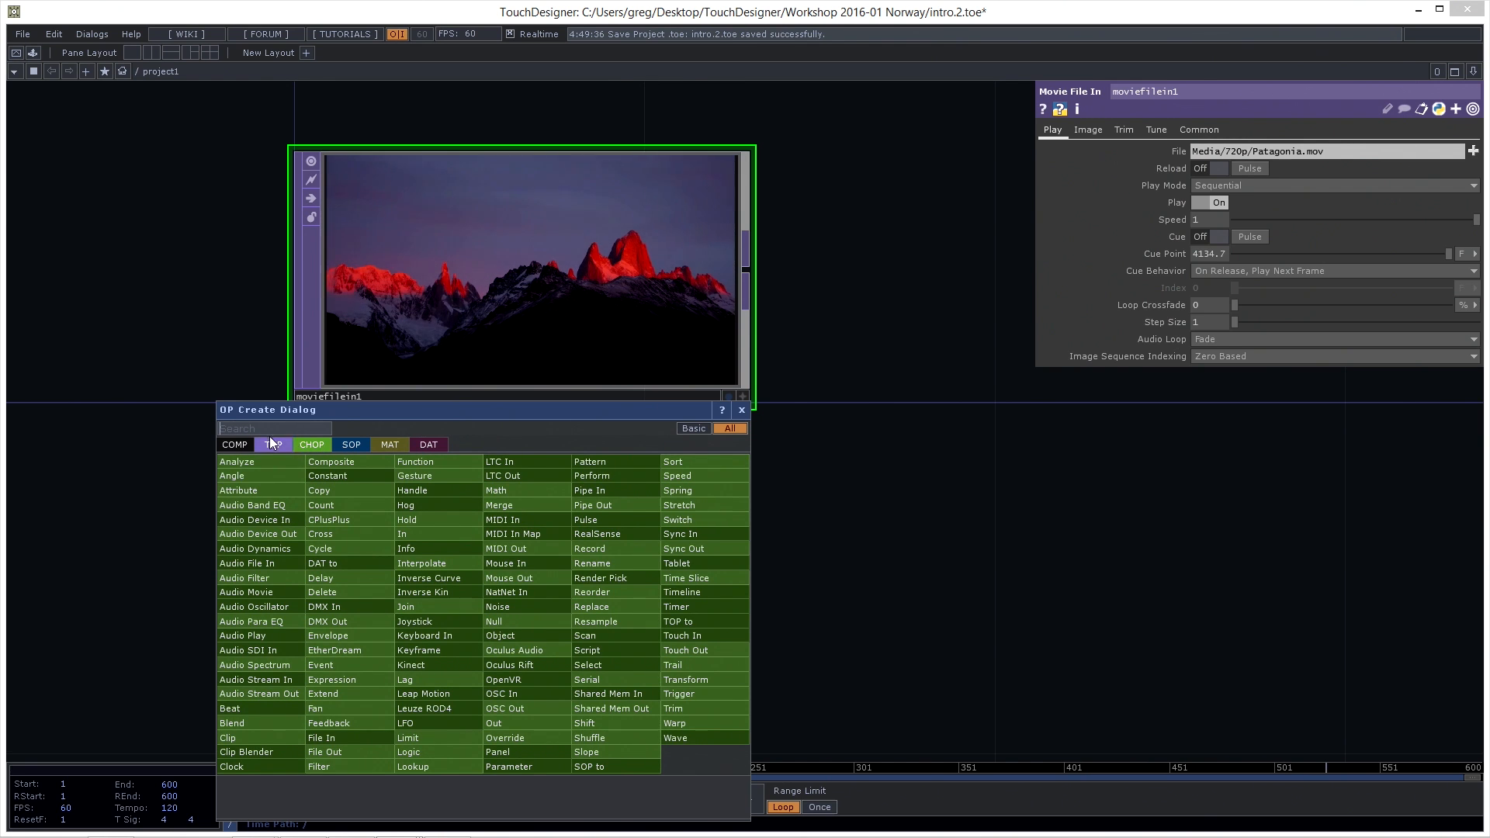
type("info")
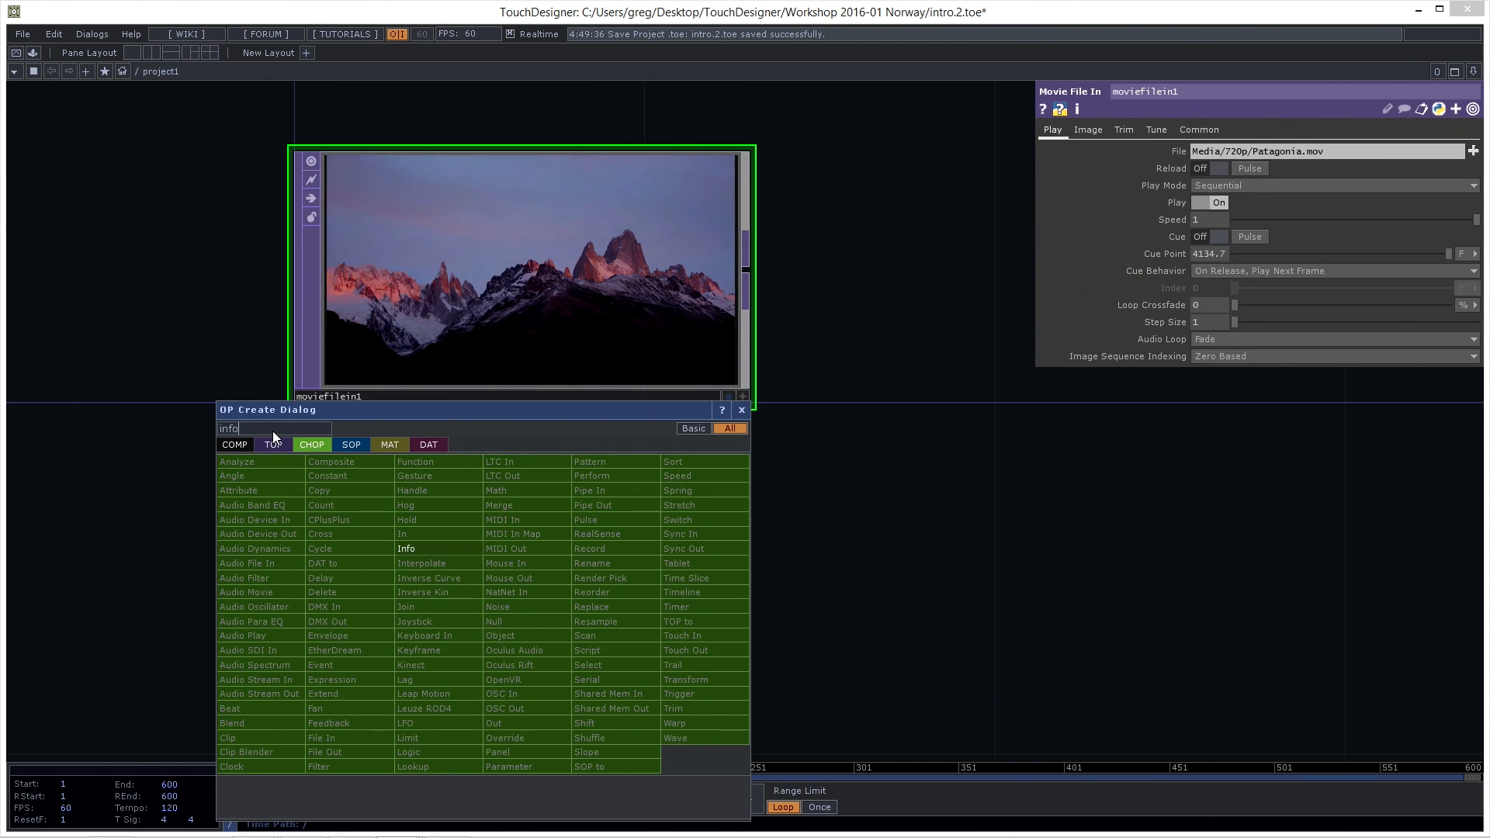
left_click(432, 548)
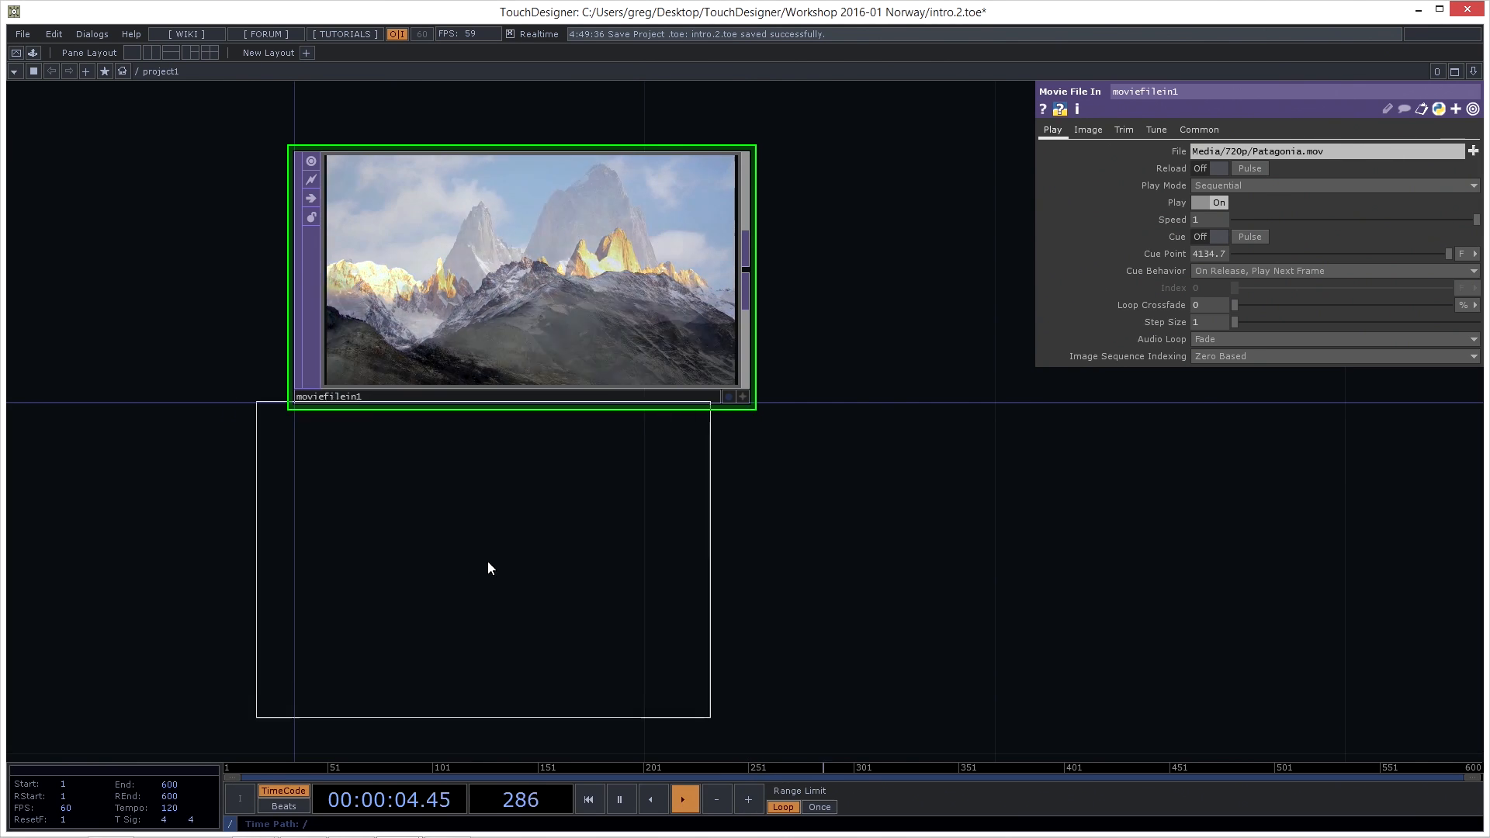
left_click(520, 599)
Assign moviefilein1 as the Info CHOP's Operator and limit its Scope to true_index
left_click_drag(1007, 533, 1003, 526)
middle_click_drag(1007, 532, 970, 519)
left_click_drag(969, 518, 936, 526)
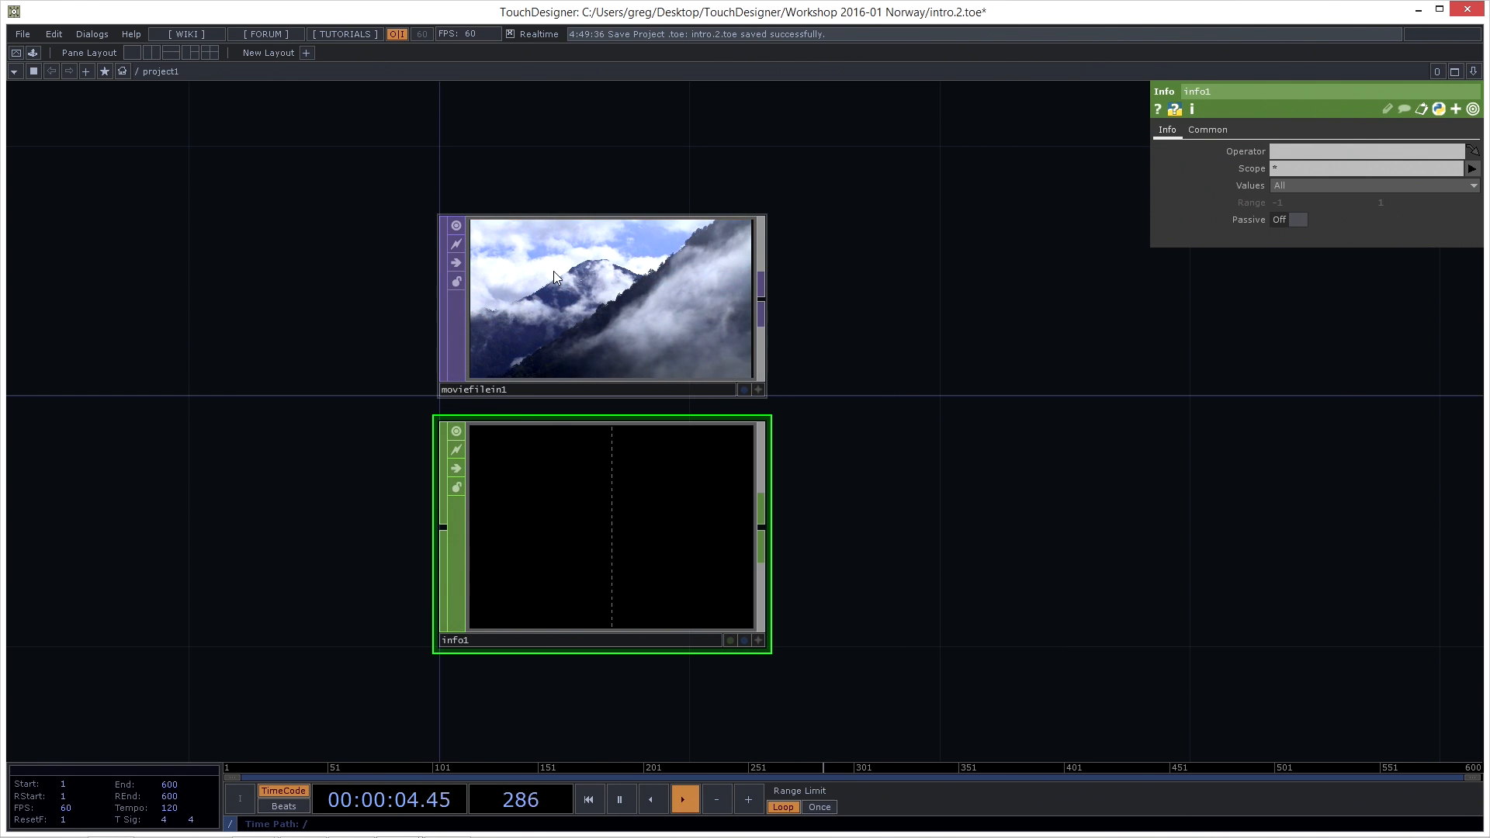
left_click_drag(710, 253, 1296, 159)
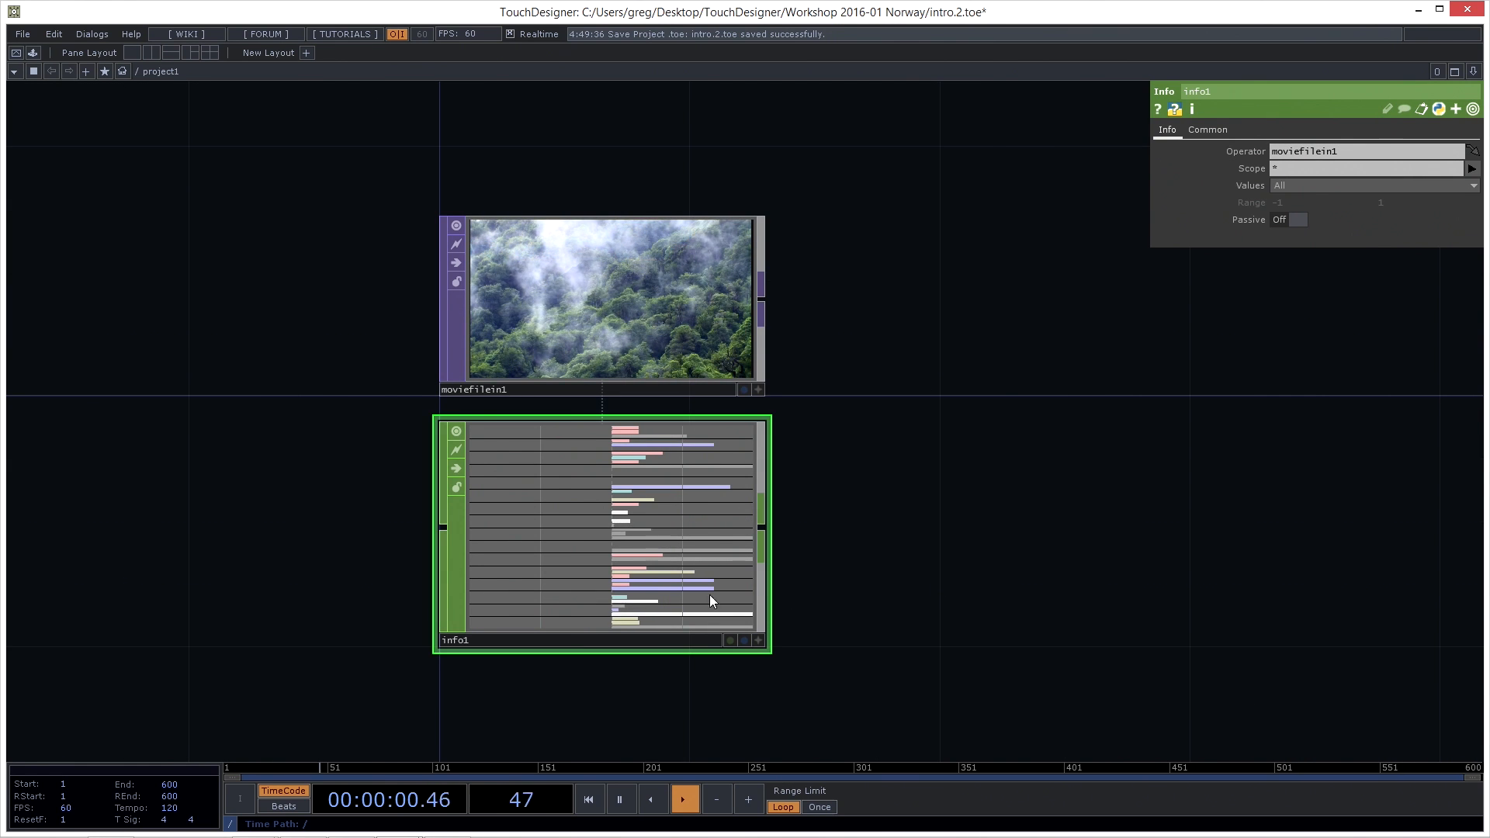
scroll(811, 481, "up", 4)
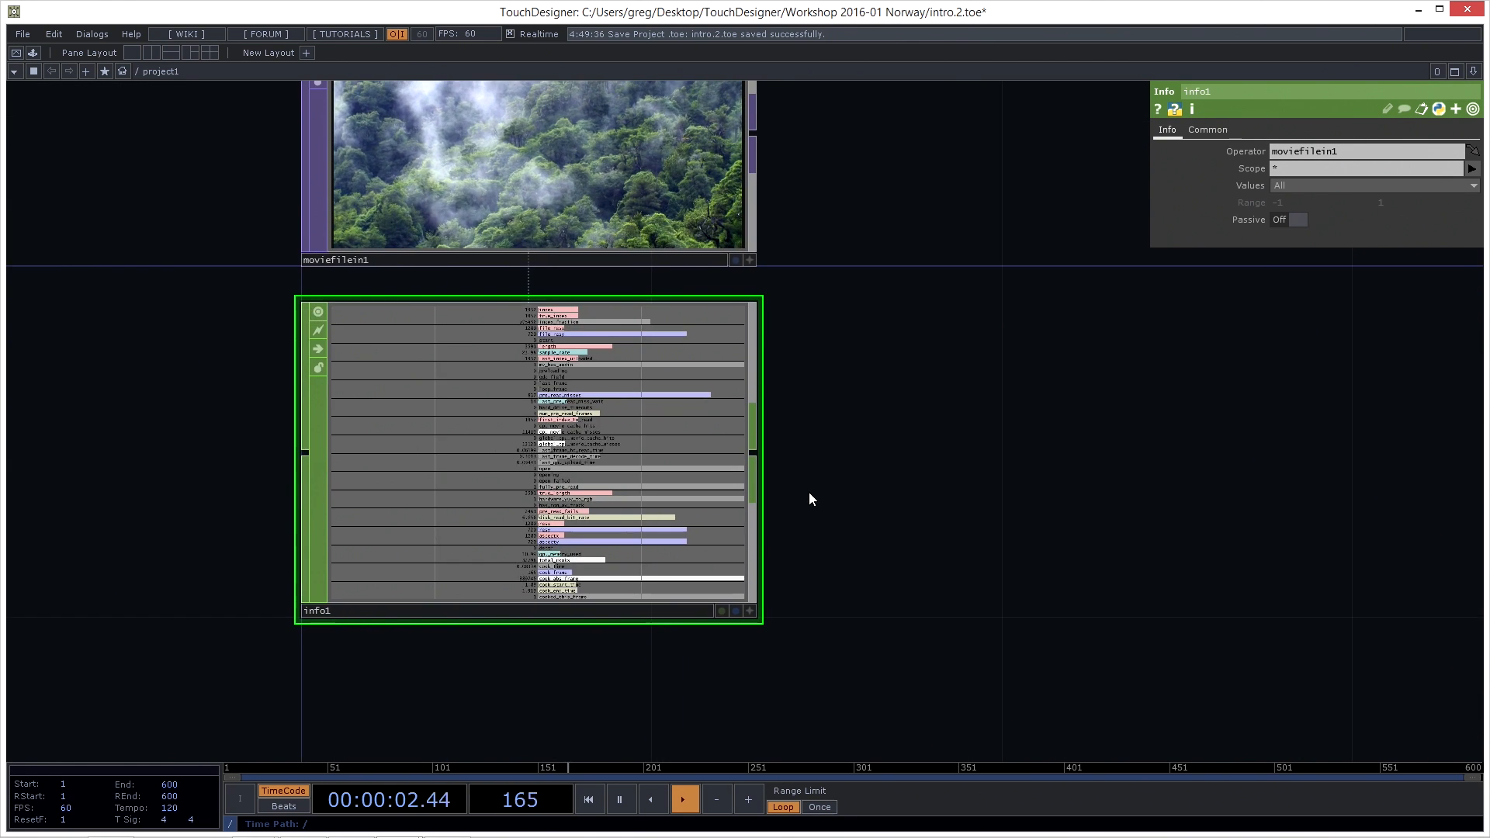
scroll(836, 521, "up", 2)
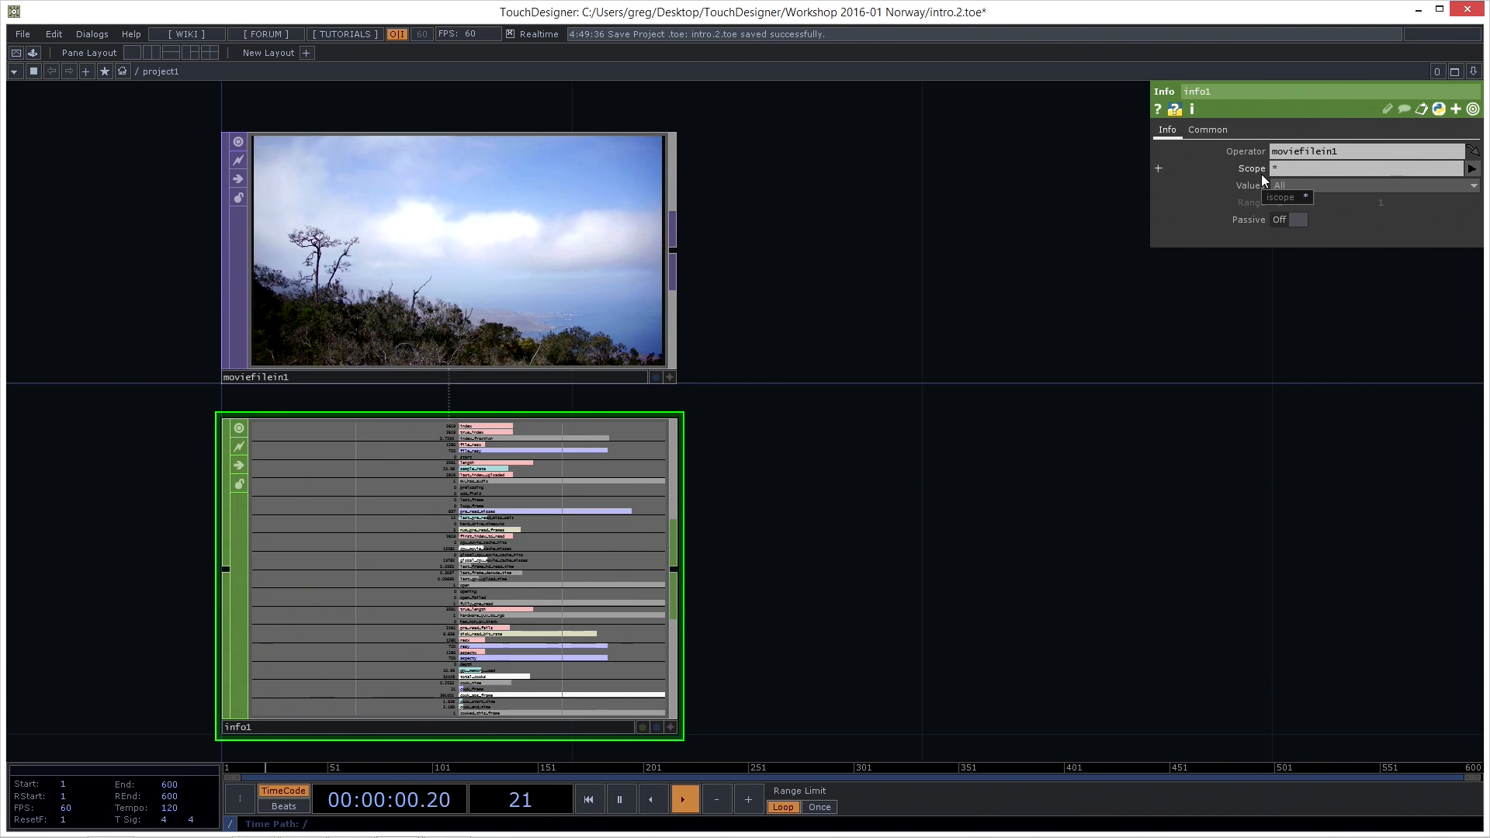
left_click(1441, 170)
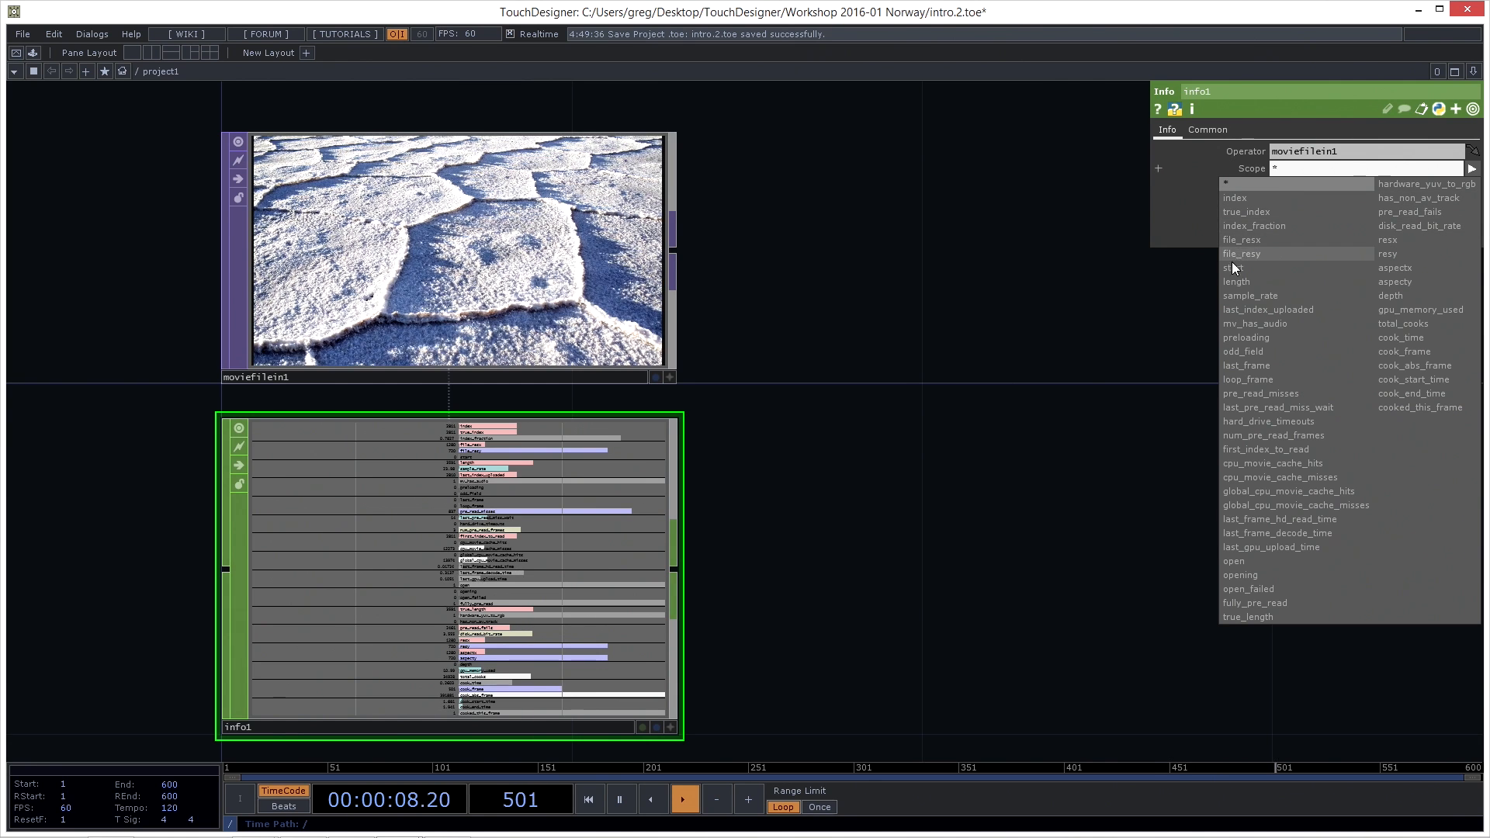
left_click(1237, 215)
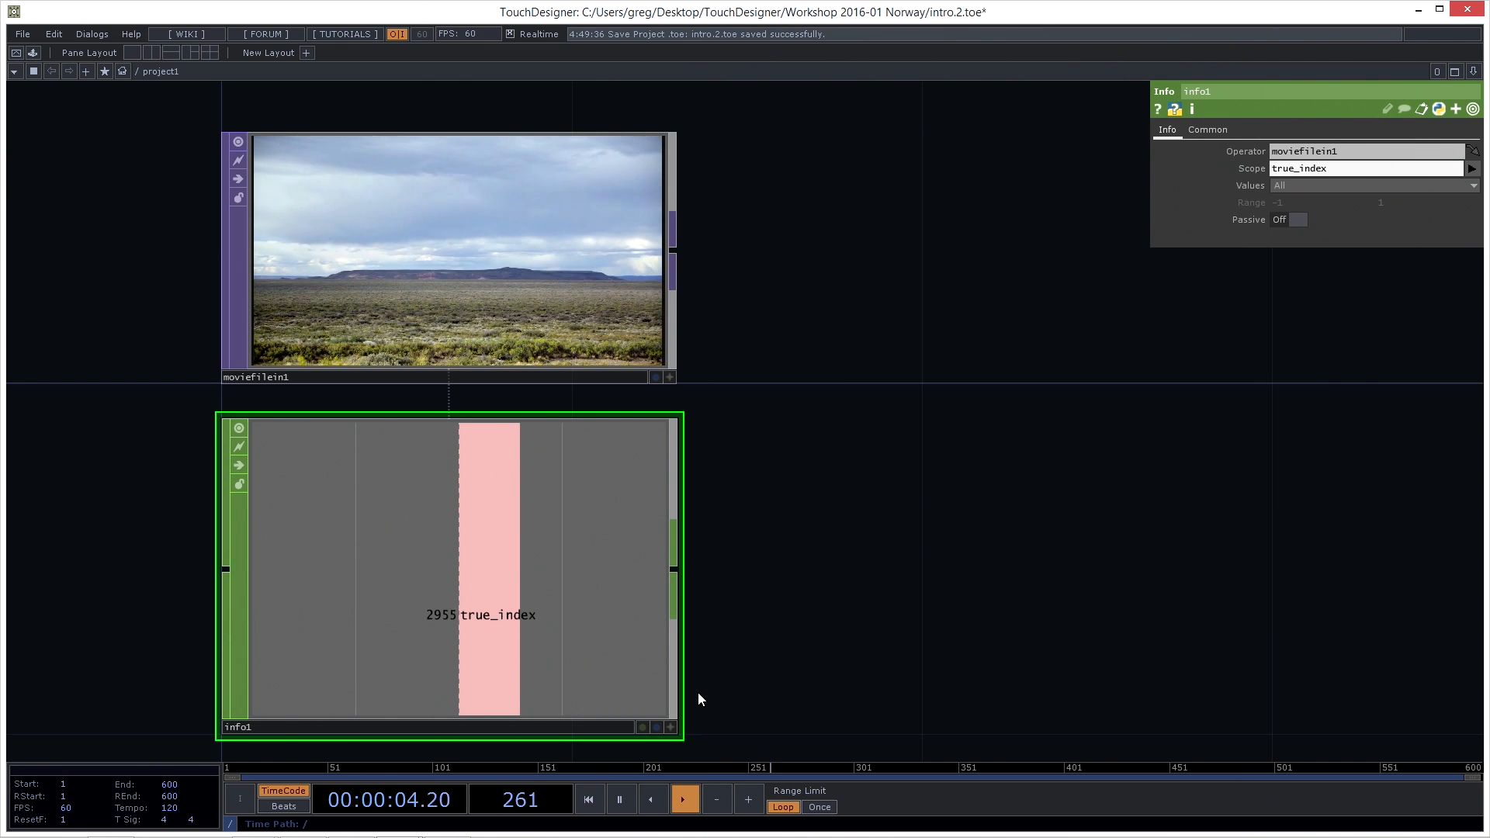
Set the Movie File In TOP's Cue Point to 125 frames and pulse Cue while watching true_index in the Info CHOP
left_click(573, 311)
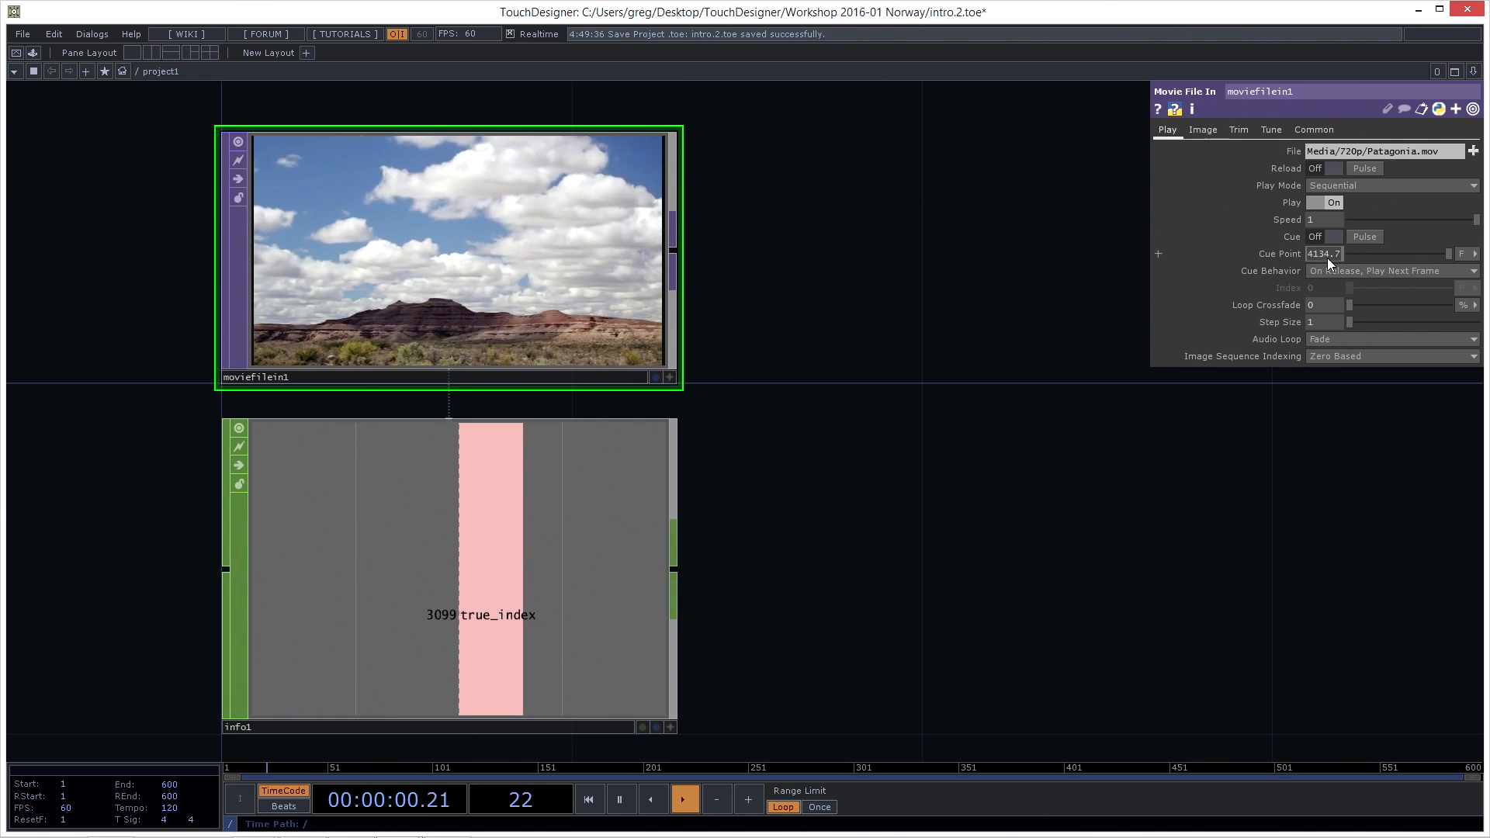
type("125")
key("Return")
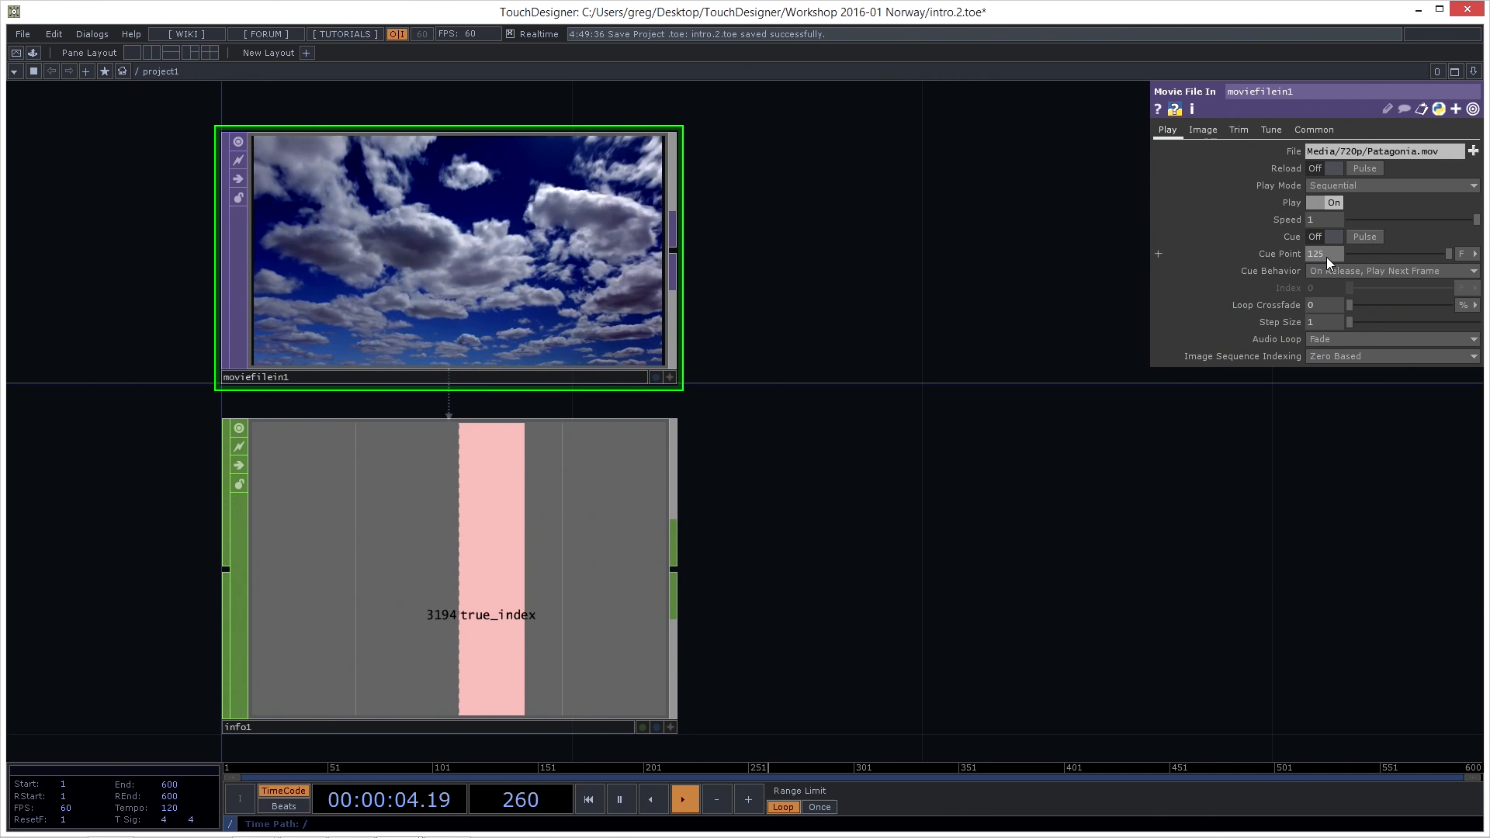
left_click(1360, 241)
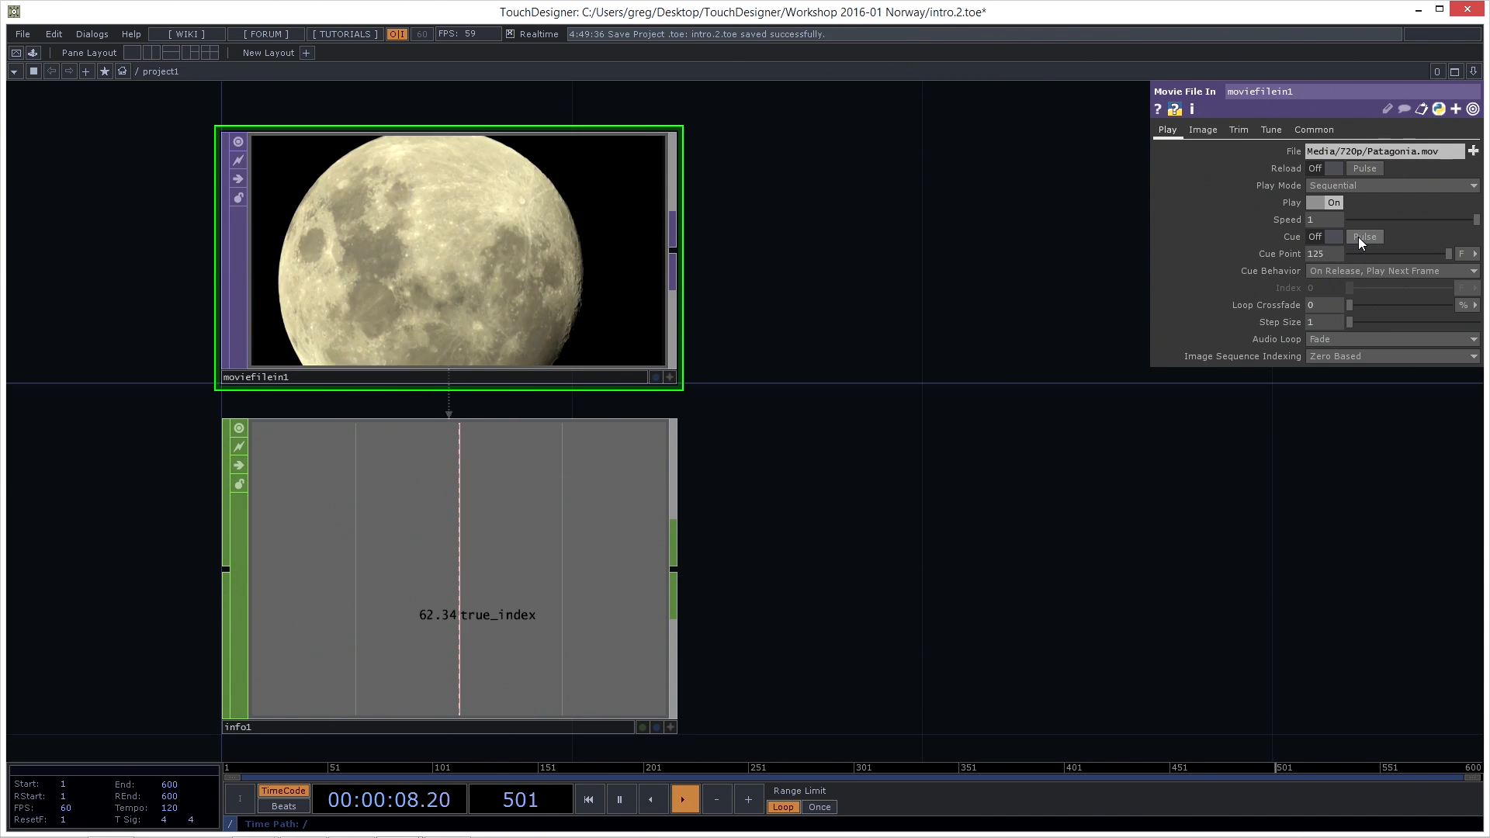
left_click(1359, 238)
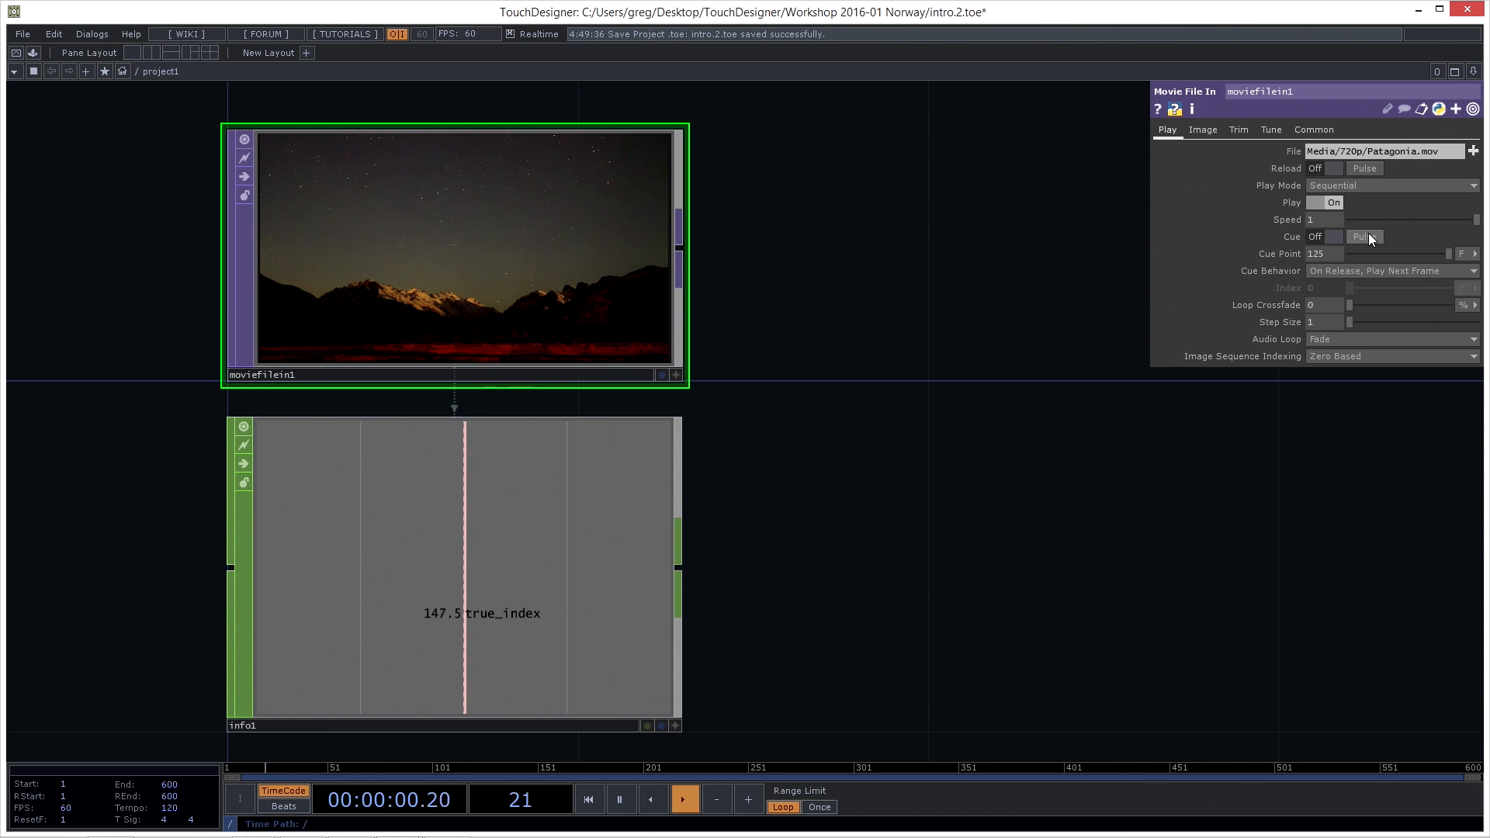
Change the Cue Point units to Index, set the value to 125 and pulse Cue to compare it with true_index
left_click(1471, 256)
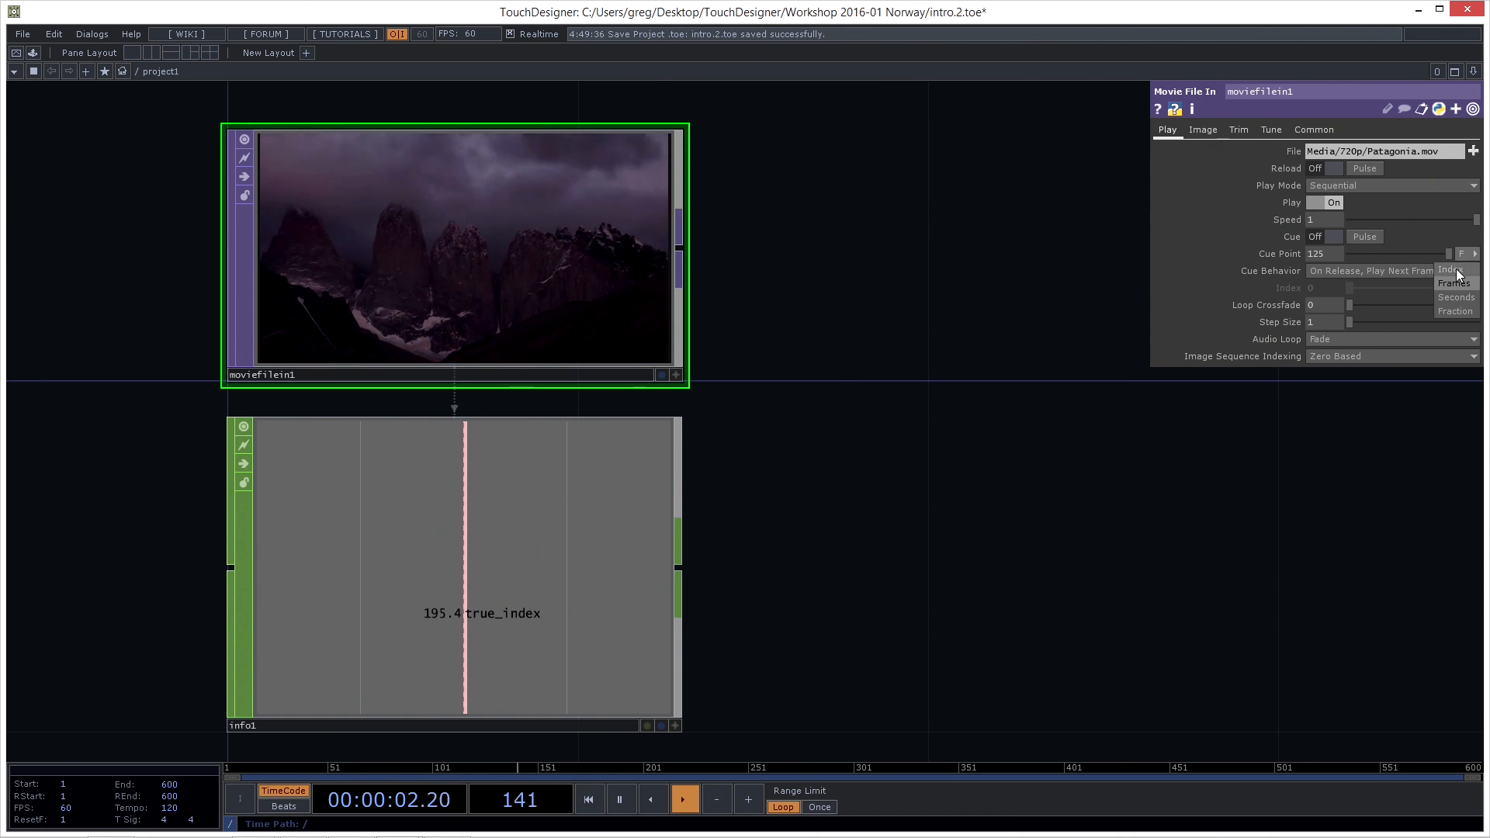
left_click(1456, 269)
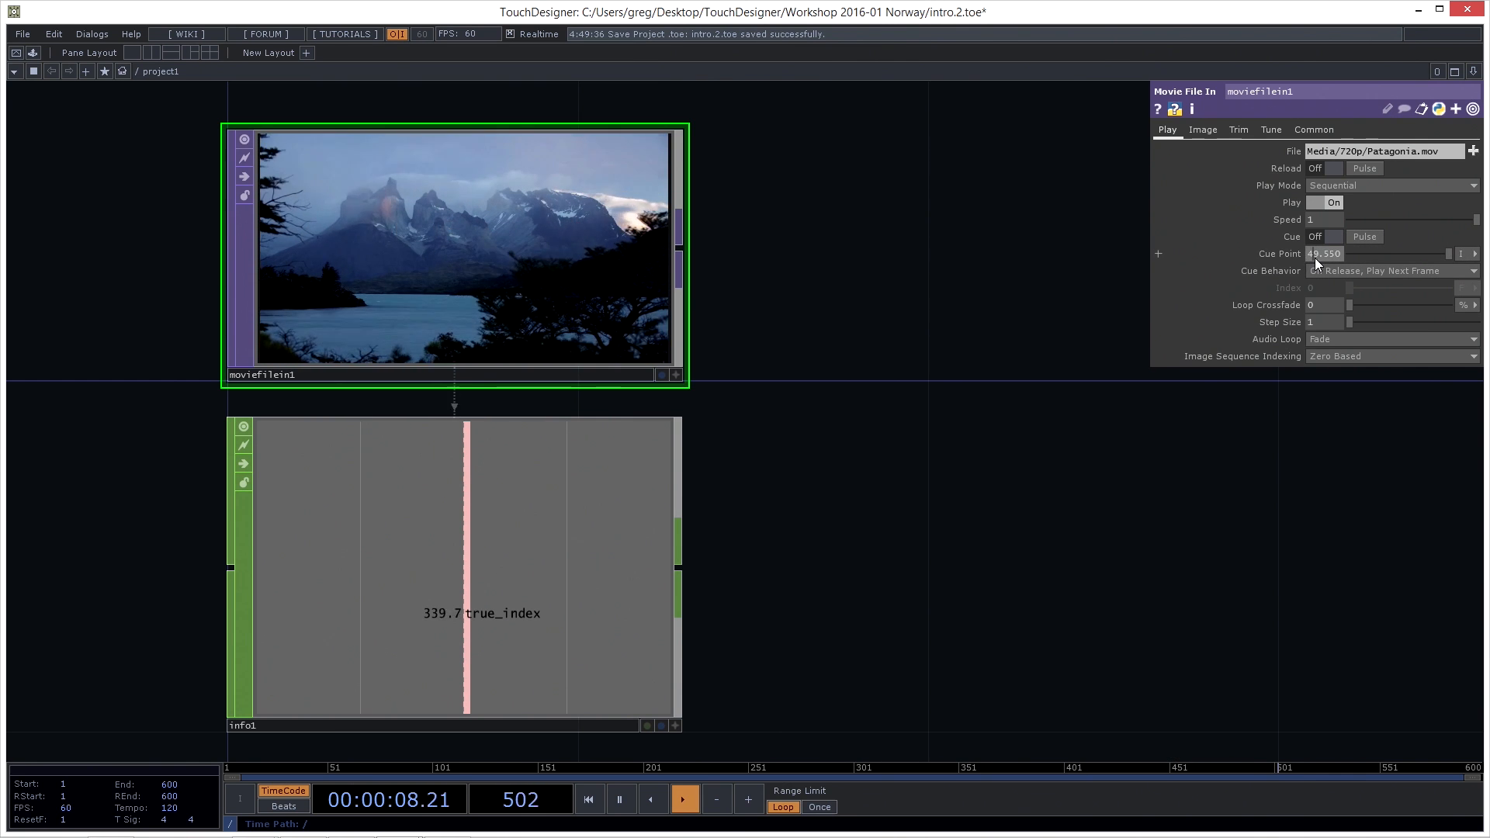
type("125")
key("Return")
left_click(1371, 239)
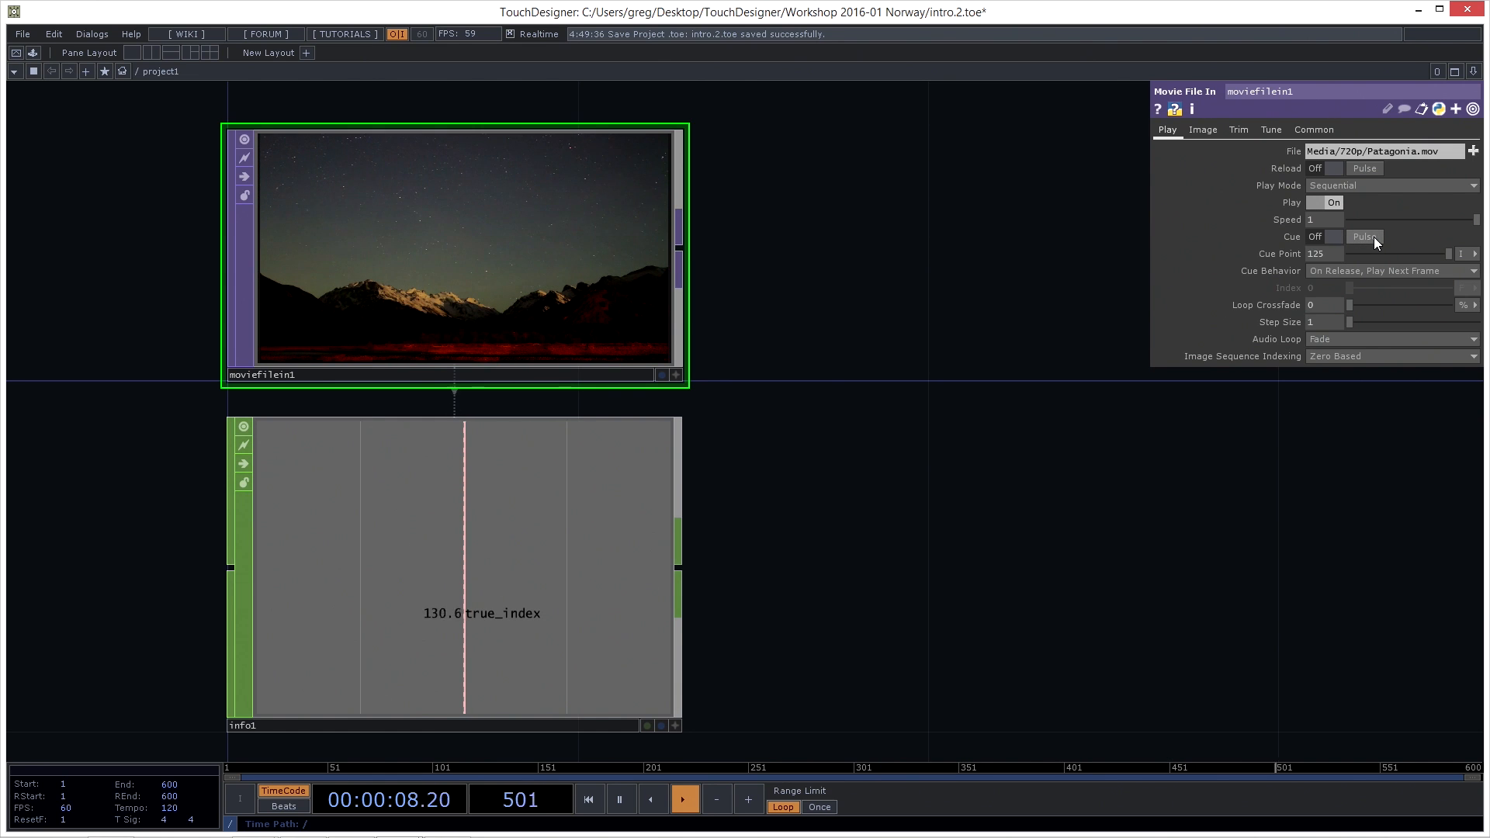
left_click(1462, 253)
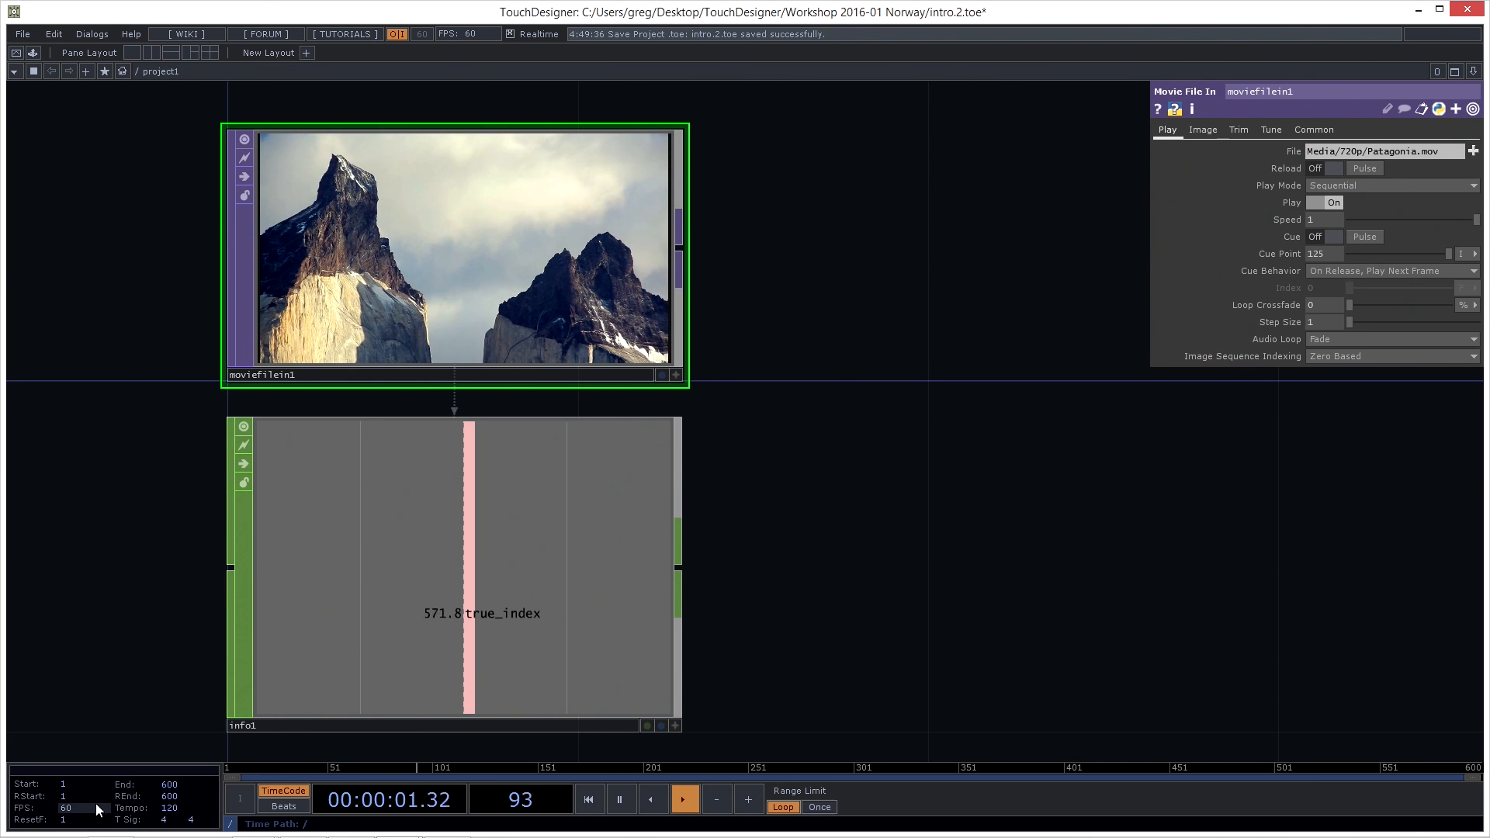
Check the Movie File In TOP's info for its length and sample rate, and delete the Info CHOP
middle_click(502, 232)
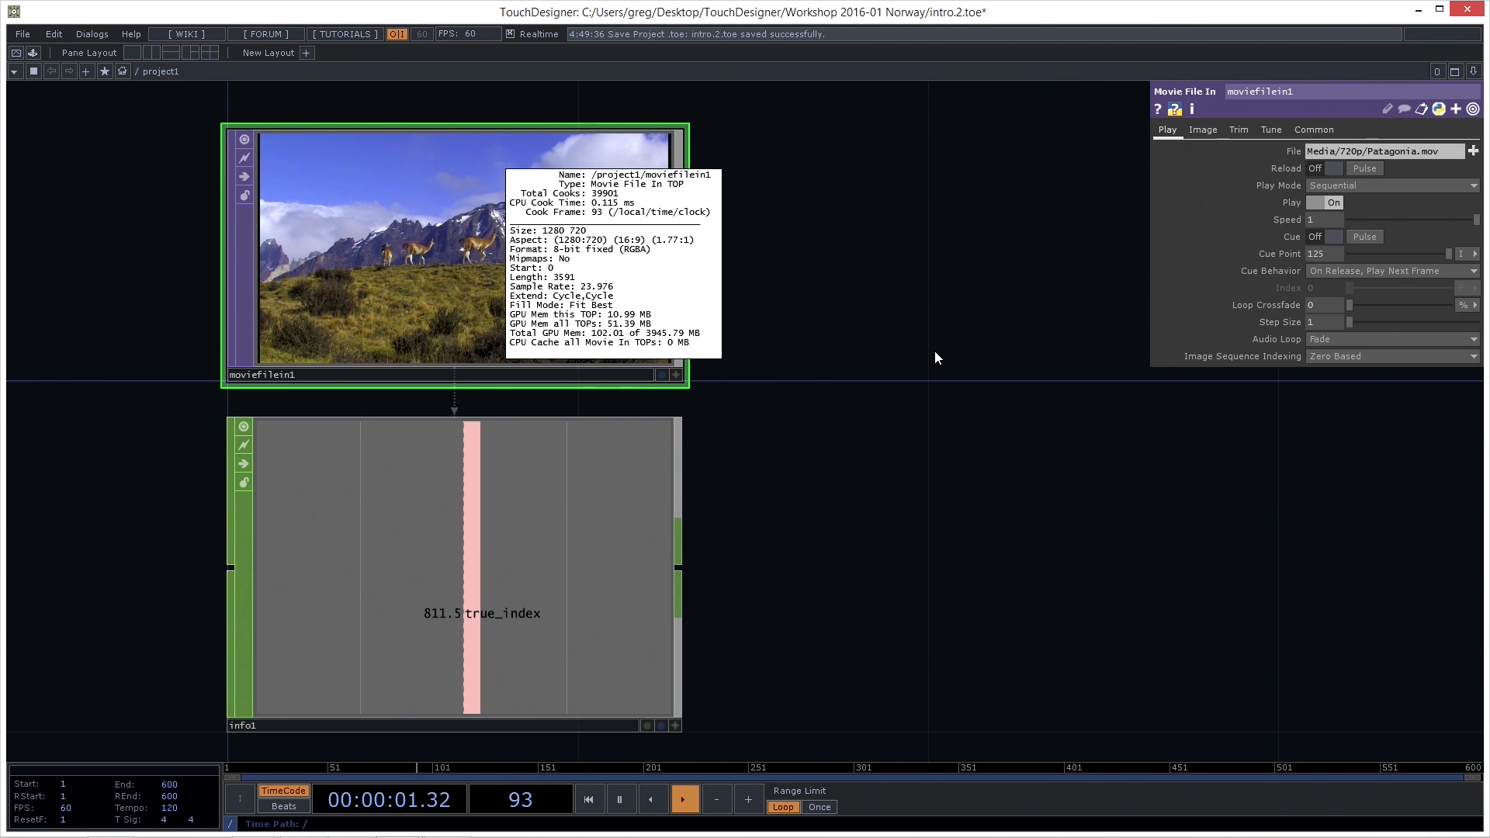
middle_click_drag(935, 352, 935, 352)
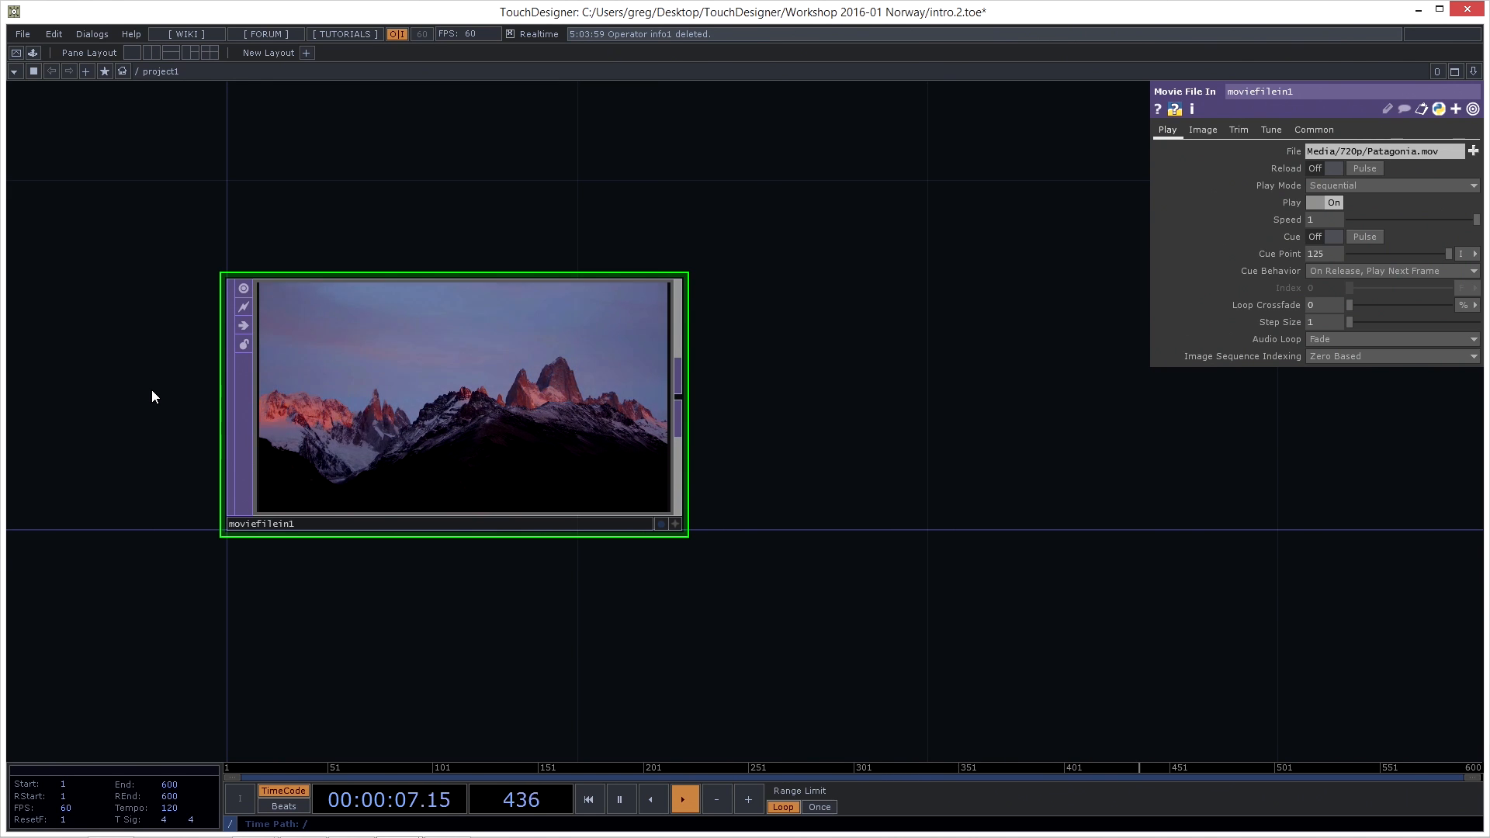
left_click_drag(322, 631, 317, 620)
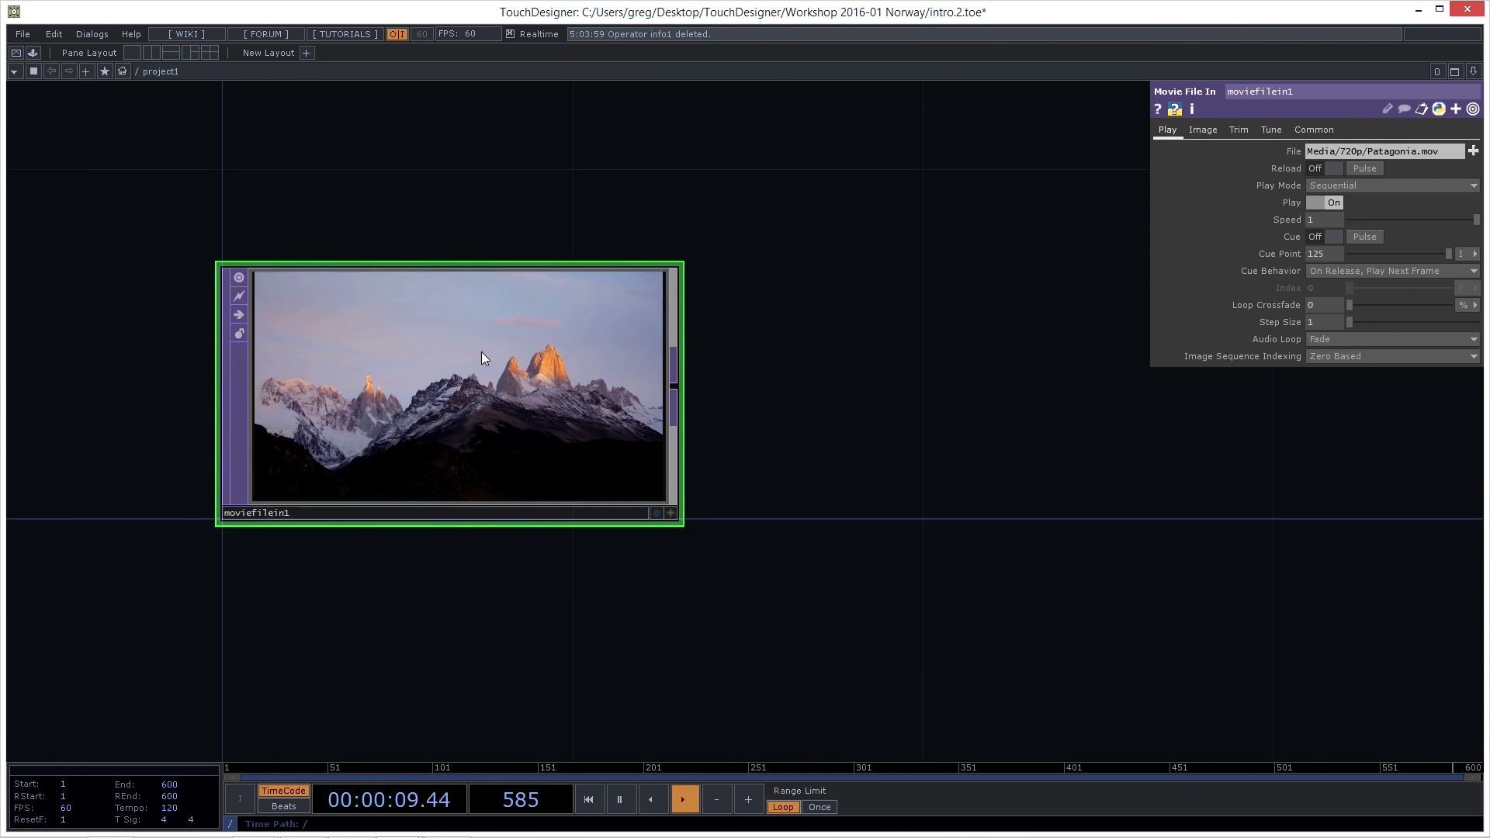
Set the timeline's FPS to 30 to try the movie at a lower project frame rate
left_click(65, 809)
type("30")
key("Return")
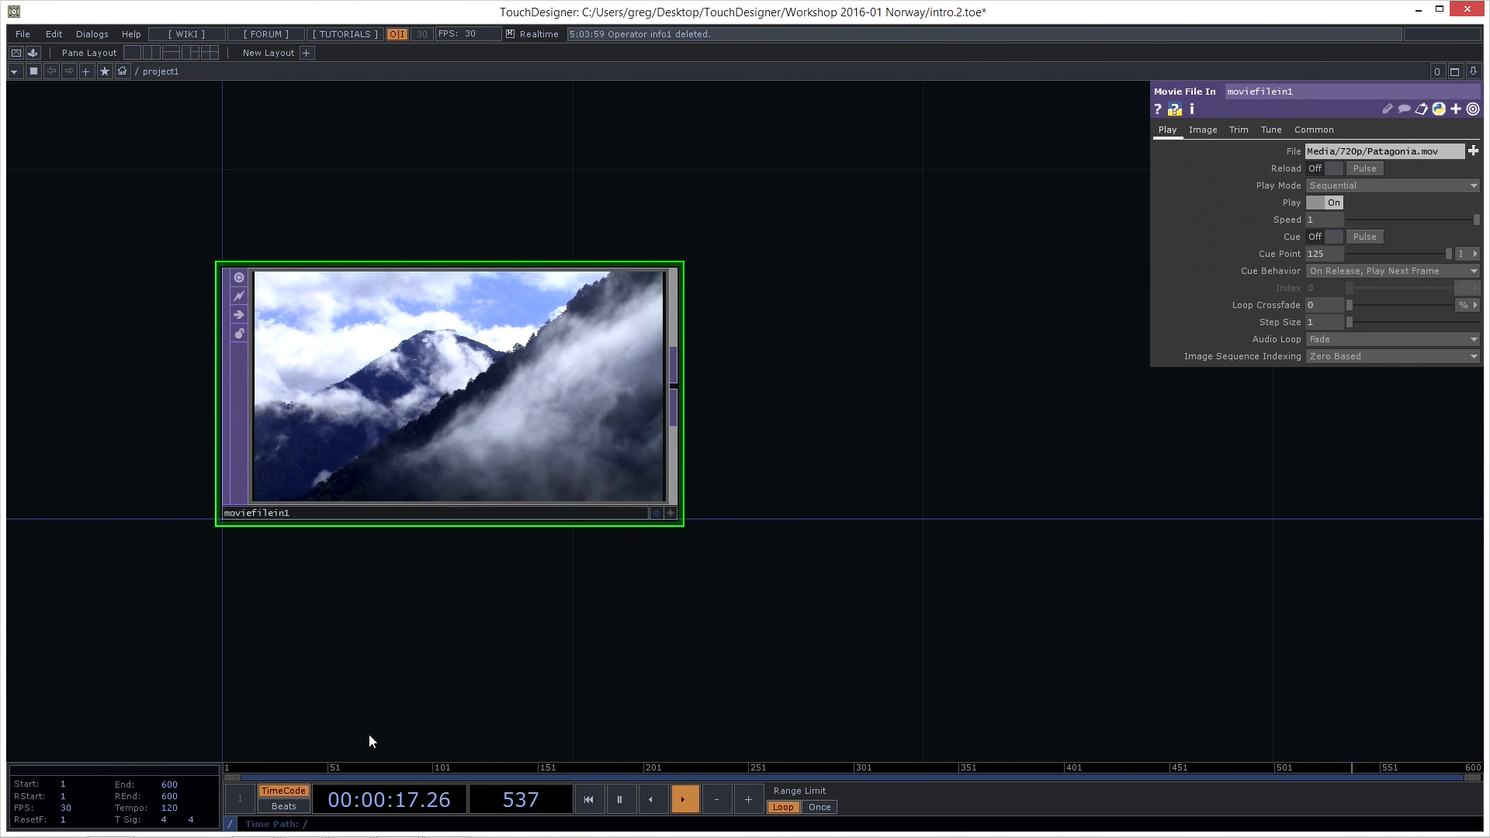
Return the timeline's FPS to 60
left_click(80, 810)
key("BackSpace")
key("BackSpace")
type("60")
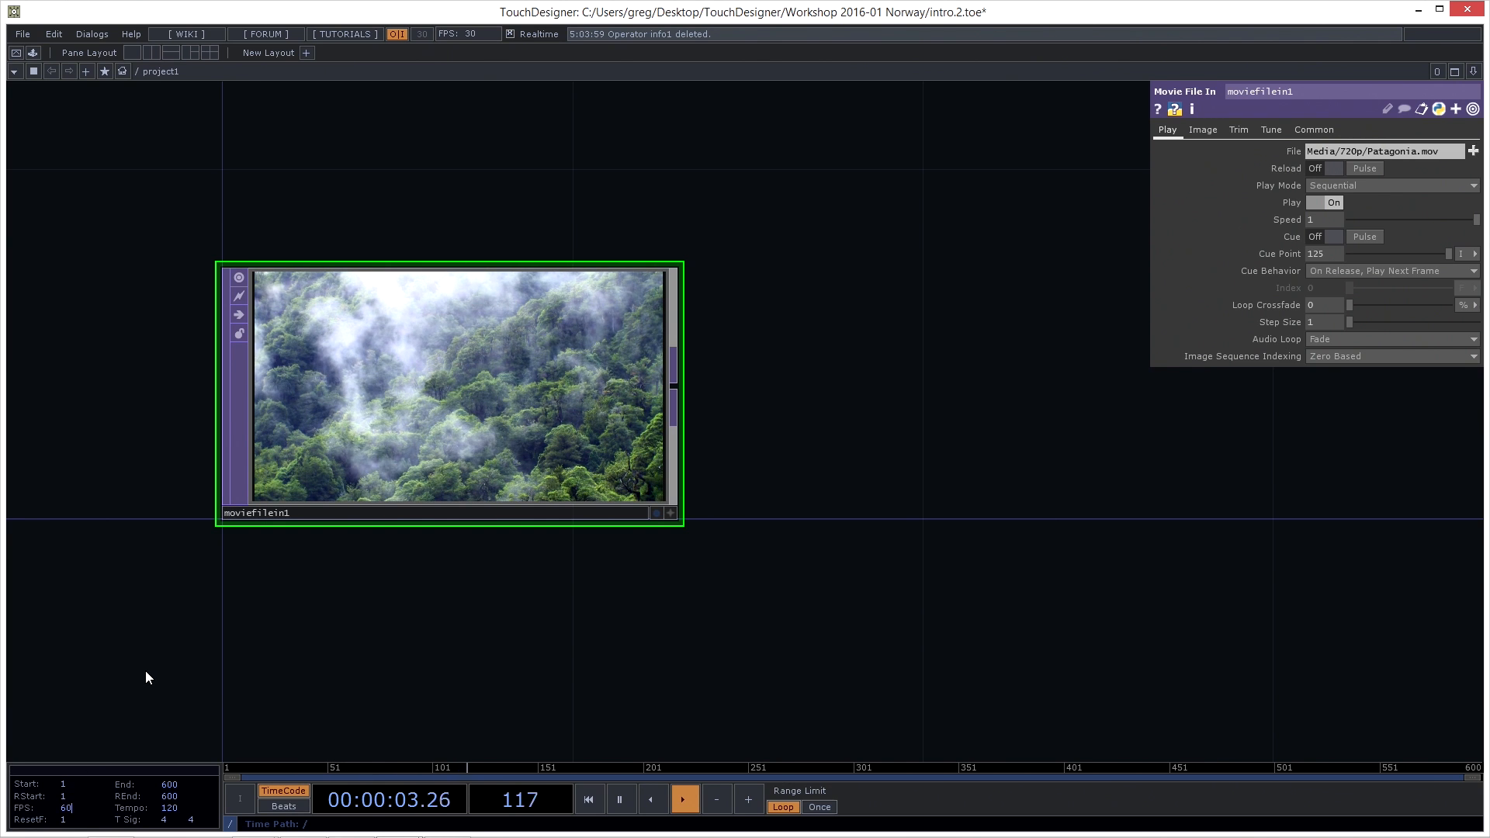
key("Return")
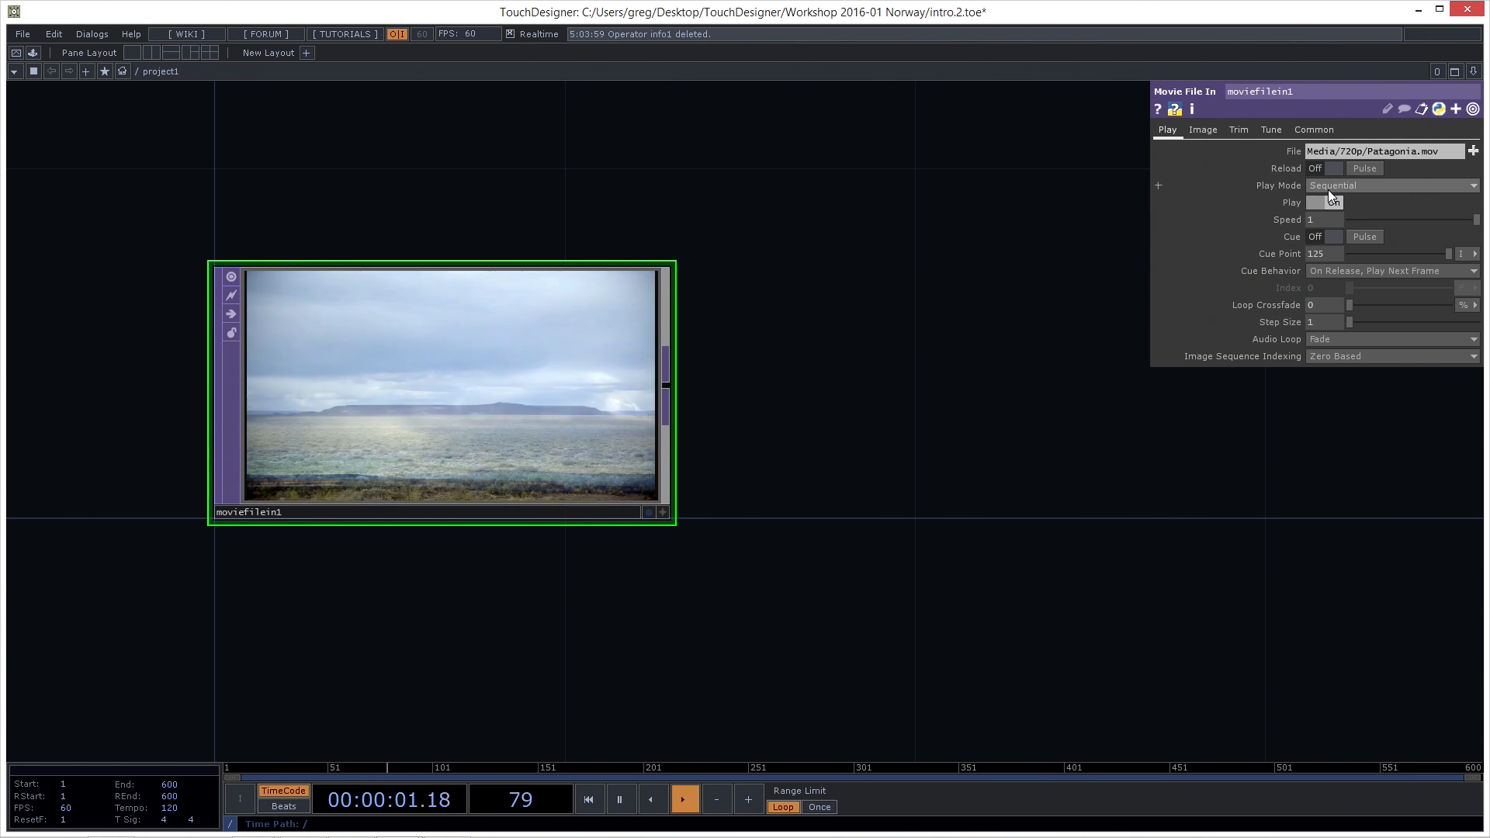
middle_click_drag(516, 365, 631, 376)
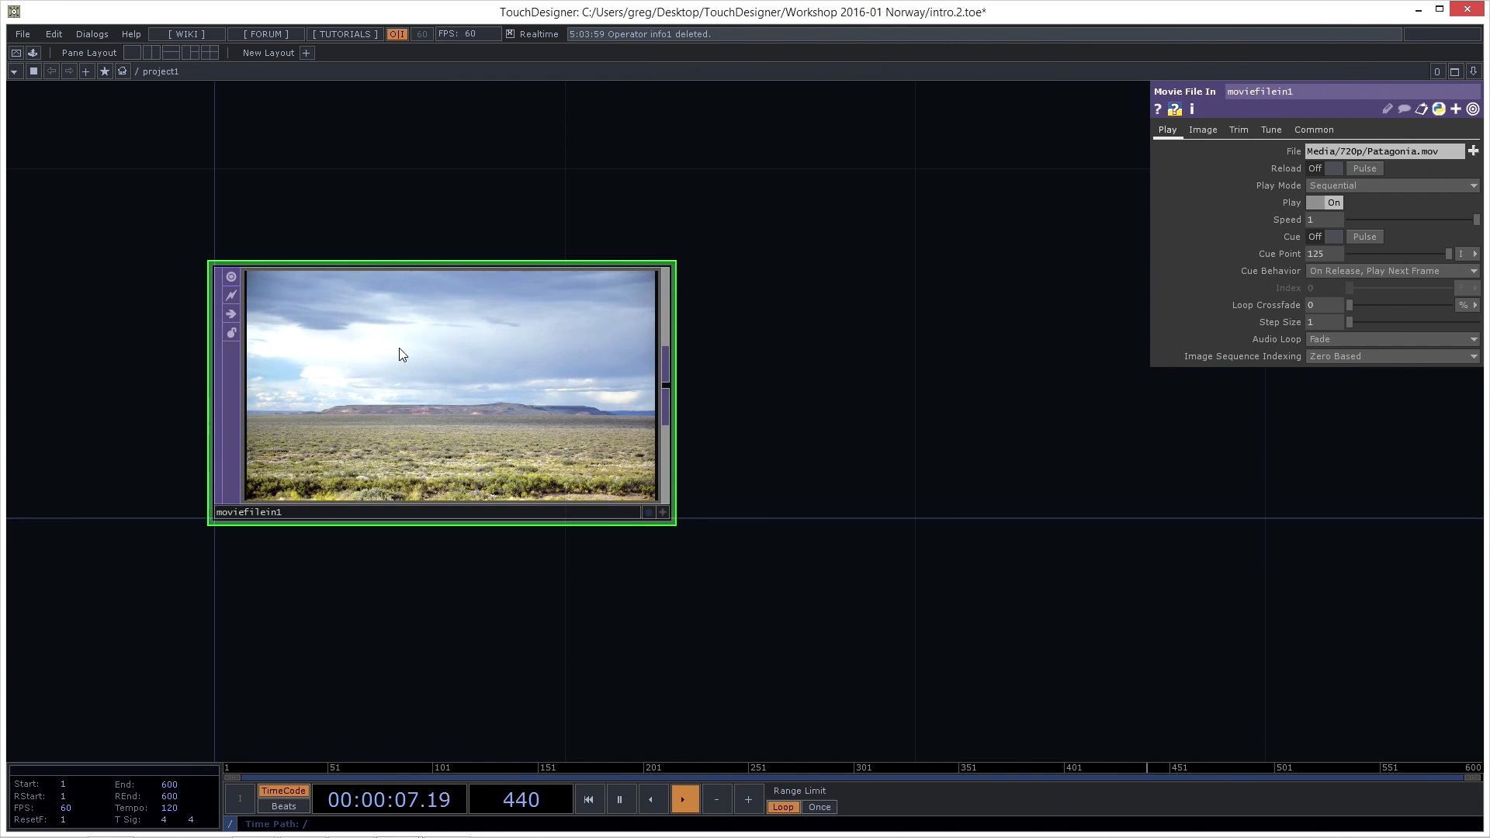
middle_click_drag(539, 338, 665, 437)
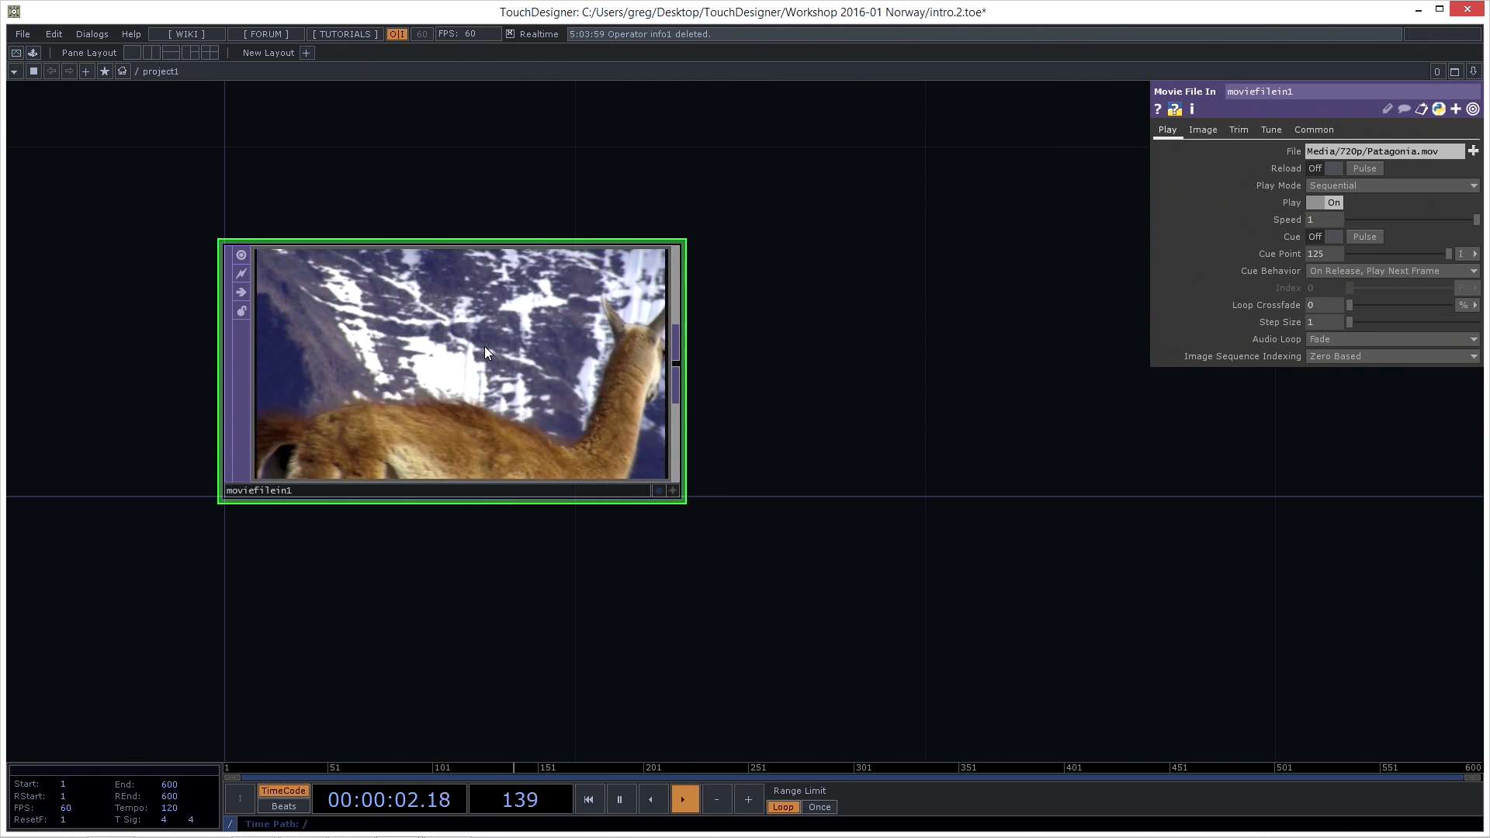
middle_click_drag(553, 346, 489, 326)
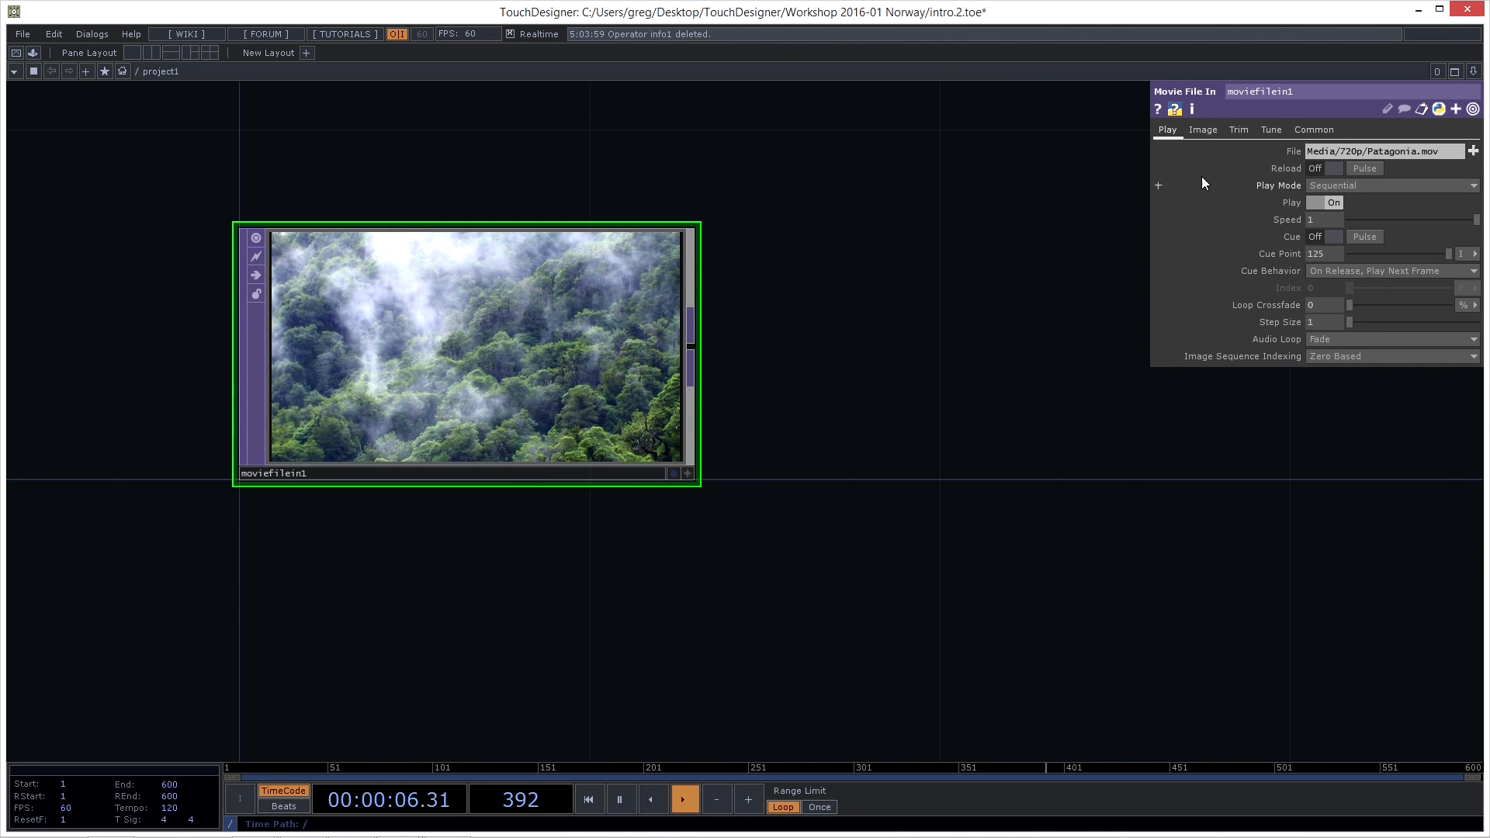
Slow the Movie File In TOP's Speed to .11 and examine its playback up close
left_click(1195, 130)
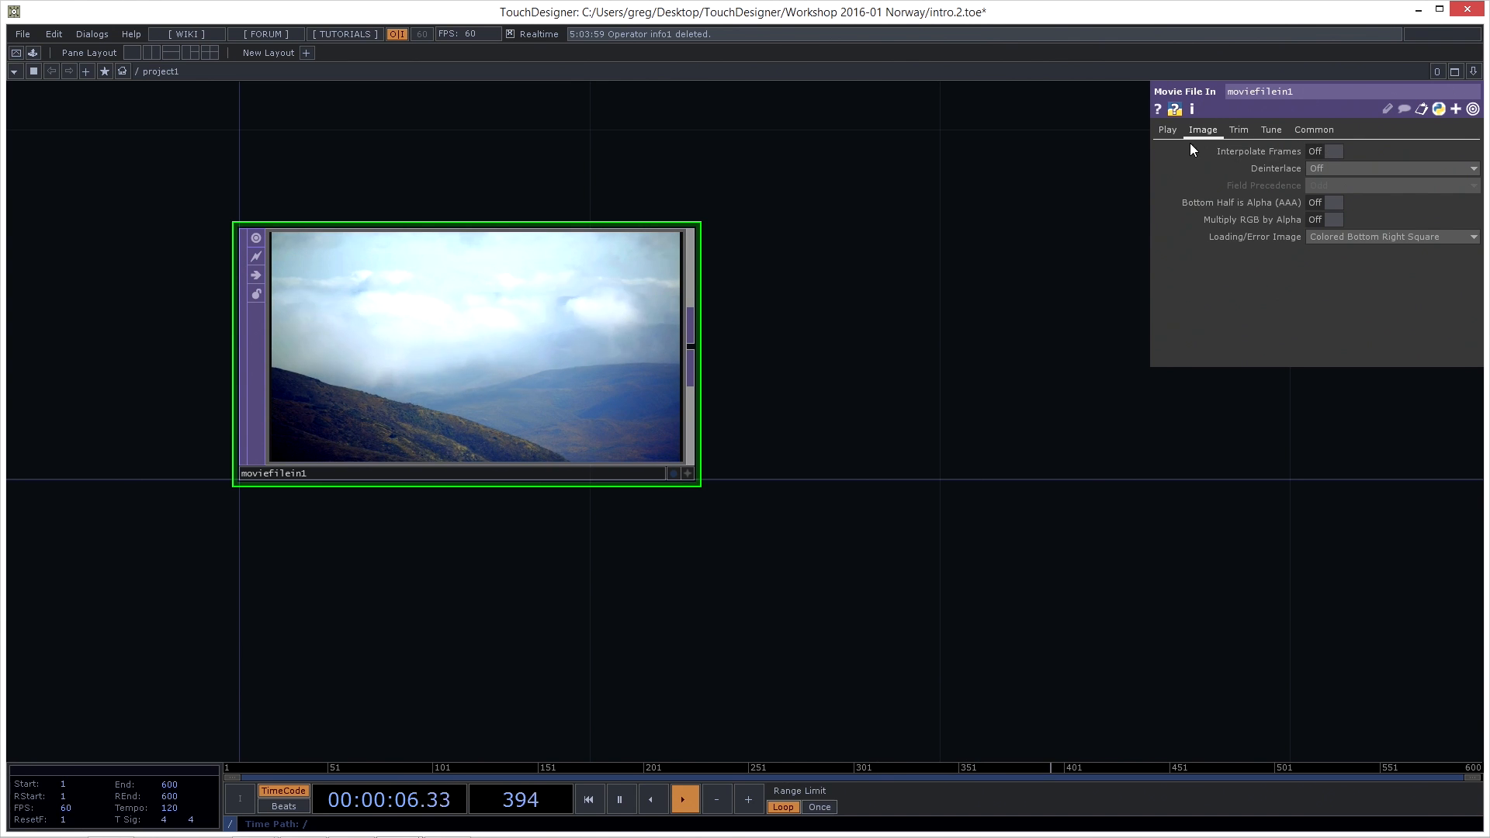
left_click(1168, 132)
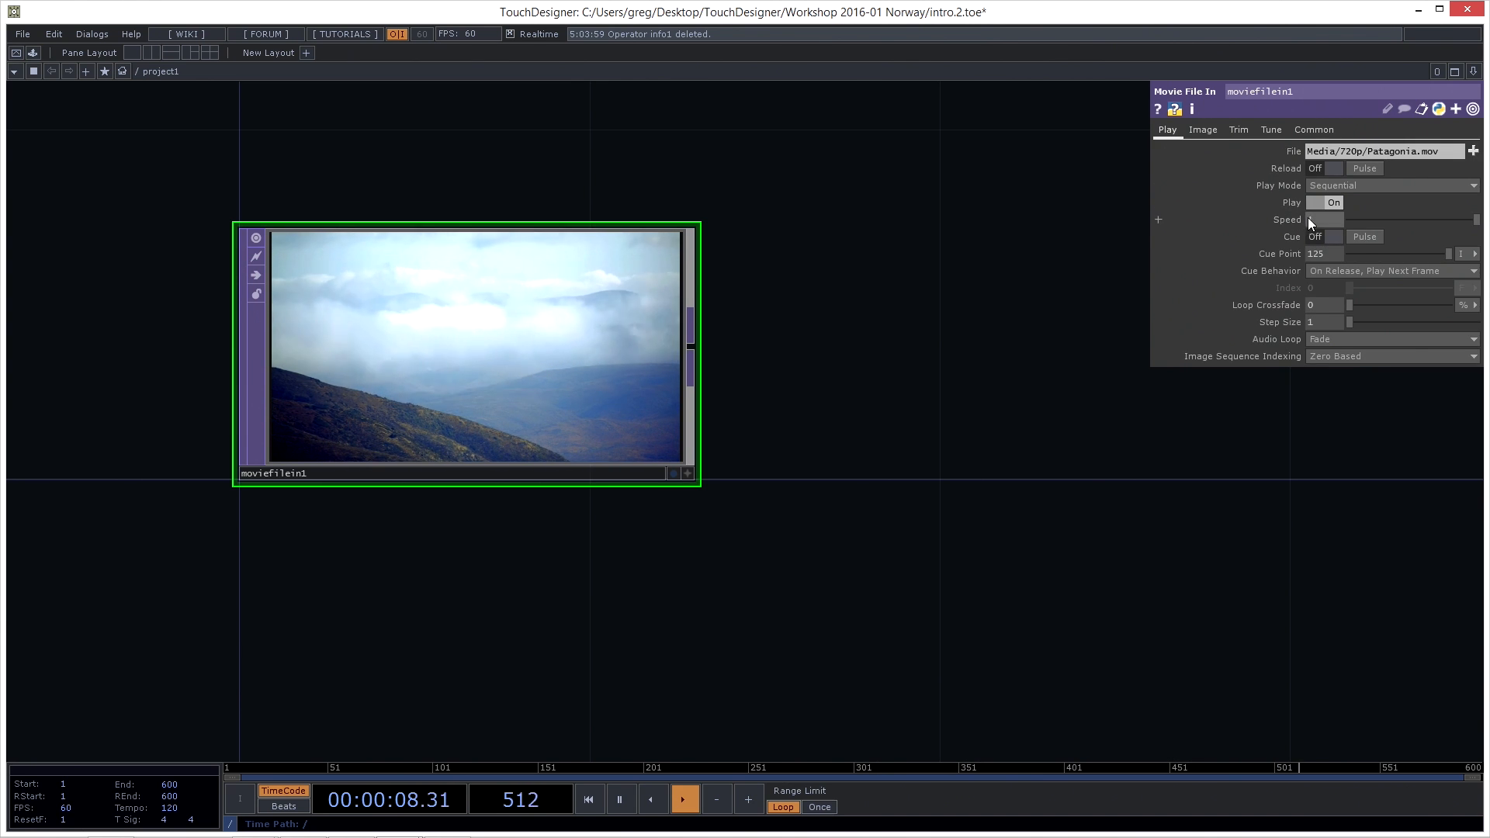
type(".1")
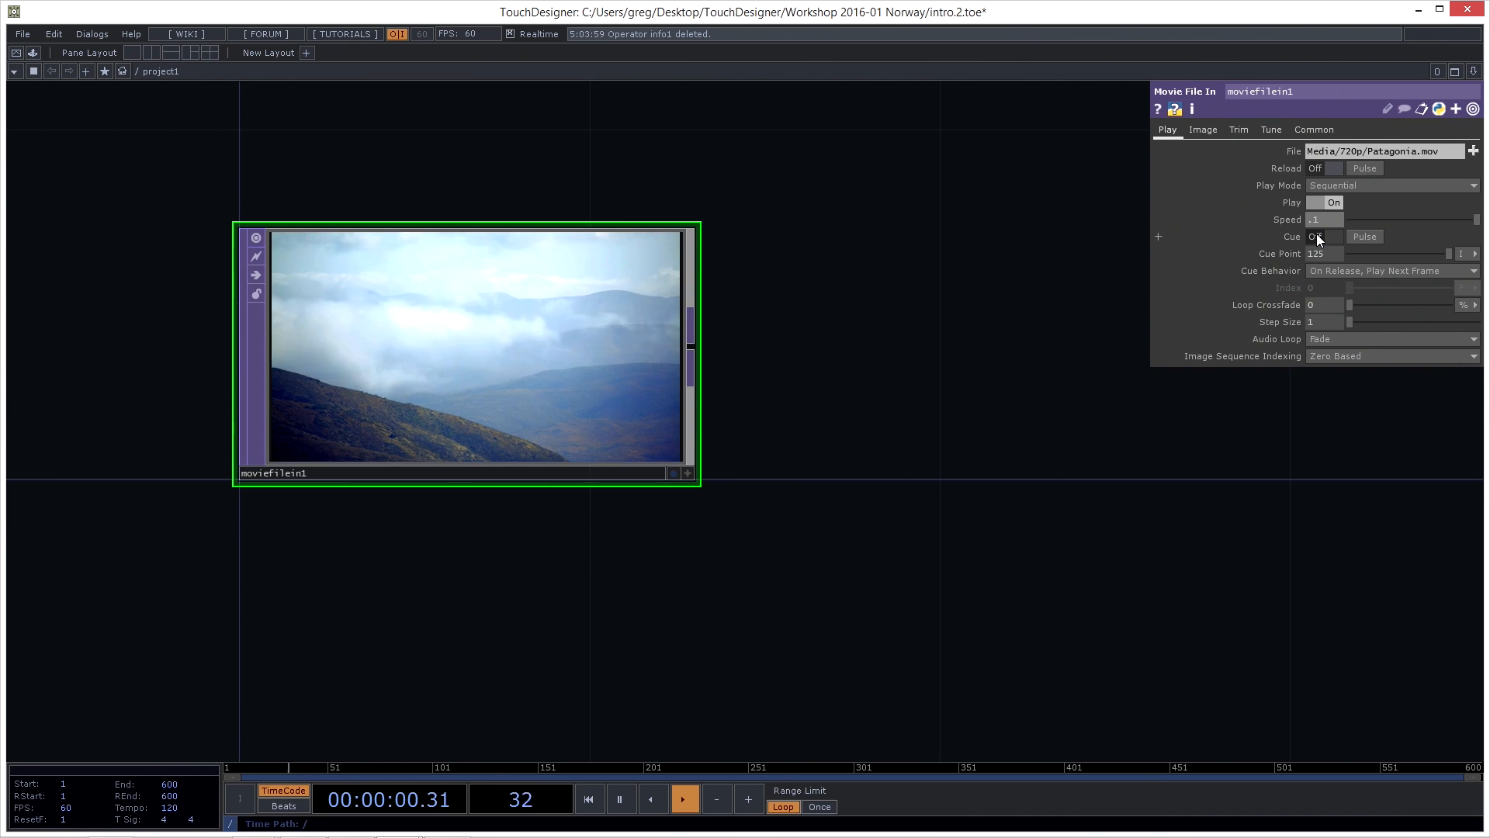
key("Return")
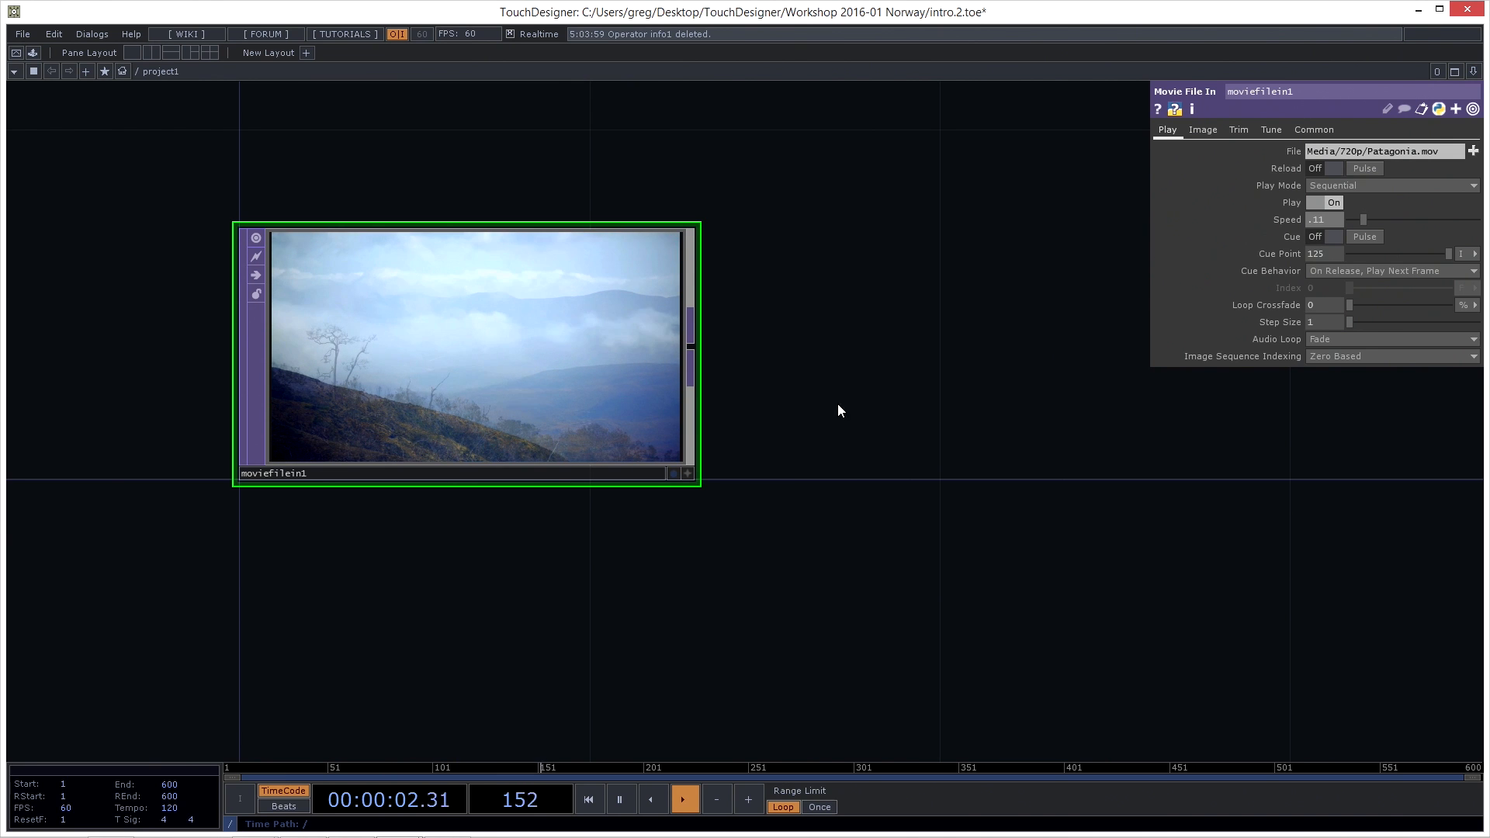
scroll(597, 379, "up", 2)
middle_click_drag(597, 378, 687, 376)
left_click_drag(772, 382, 869, 389)
middle_click_drag(892, 386, 1036, 337)
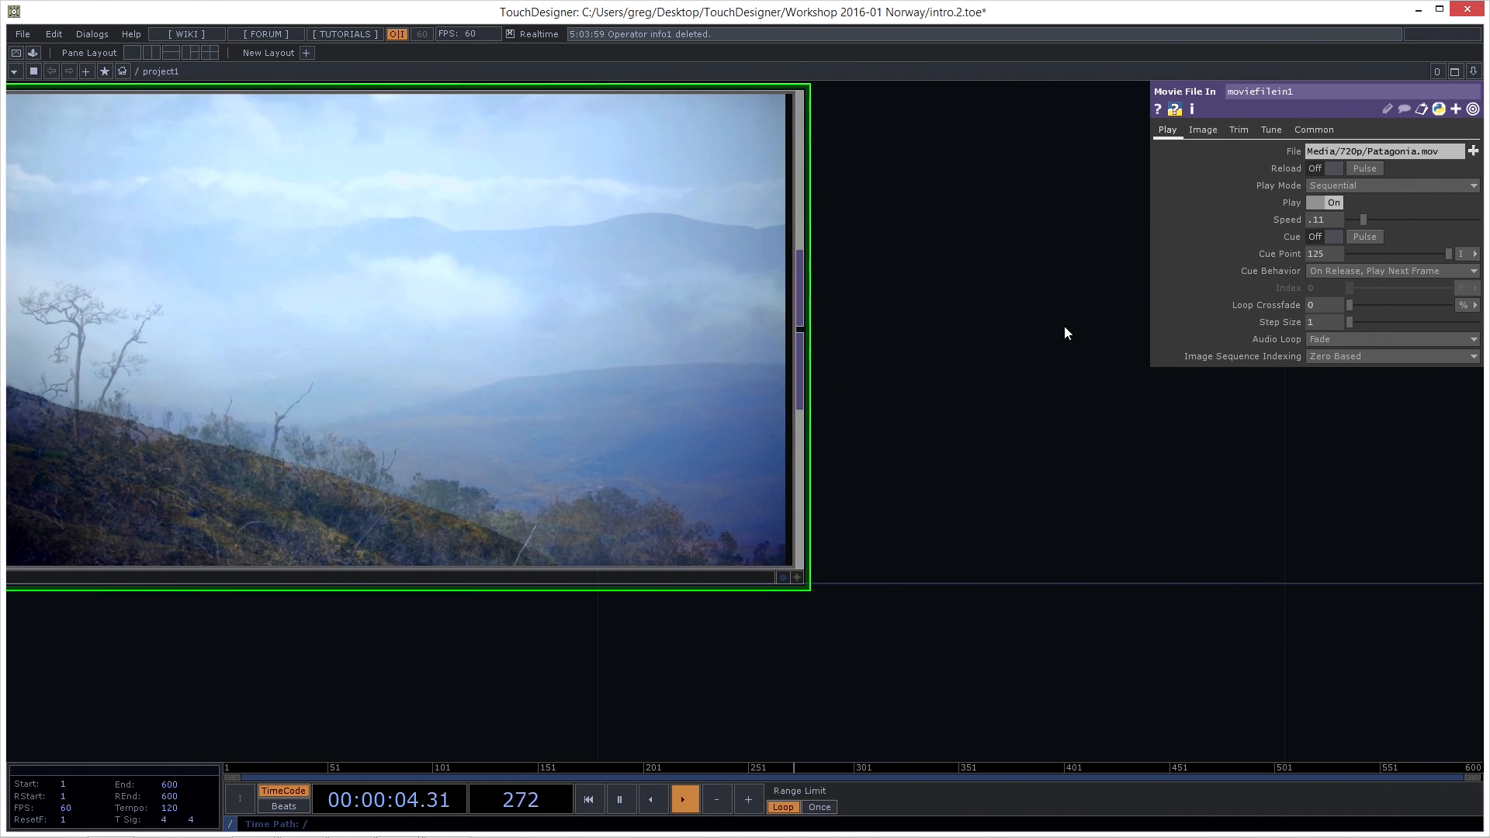
Reduce the Movie File In TOP's Speed further to .05 with the whole image in view
left_click(1317, 222)
type(".05")
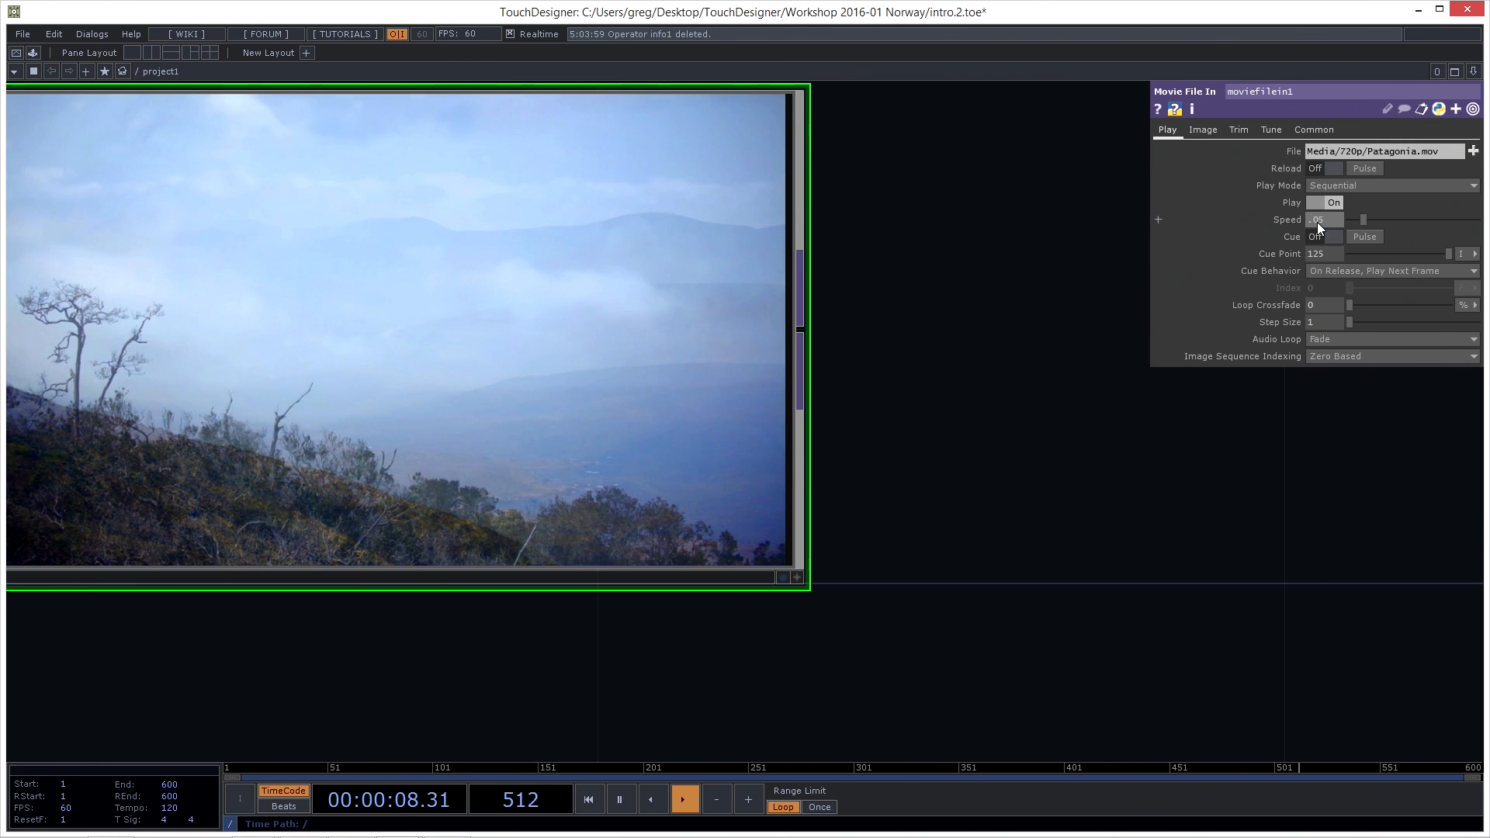
left_click_drag(1138, 516, 1317, 546)
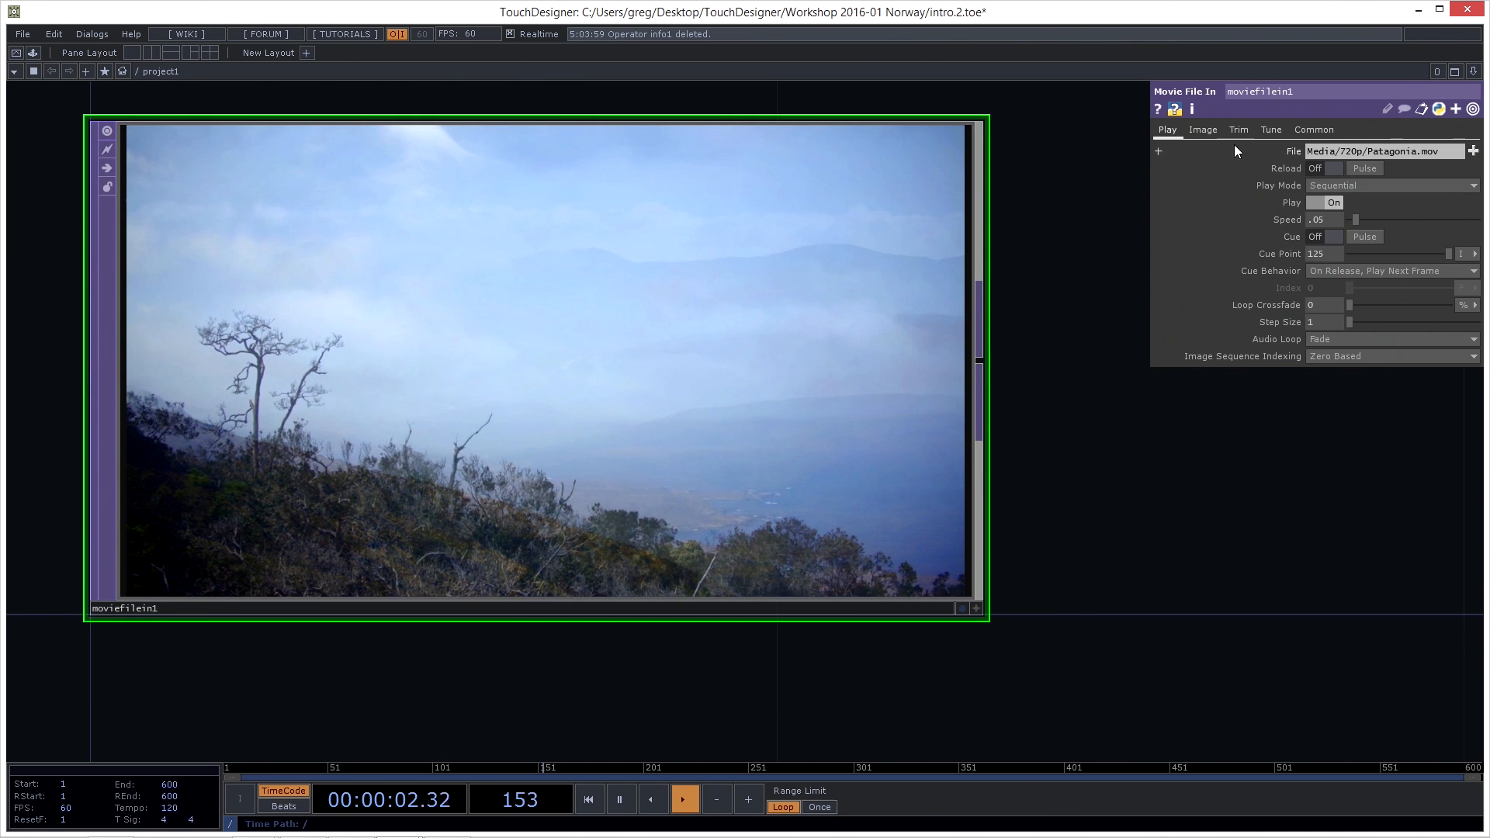
Turn on Interpolate Frames for the Movie File In TOP and return its Speed to 1
left_click(1203, 130)
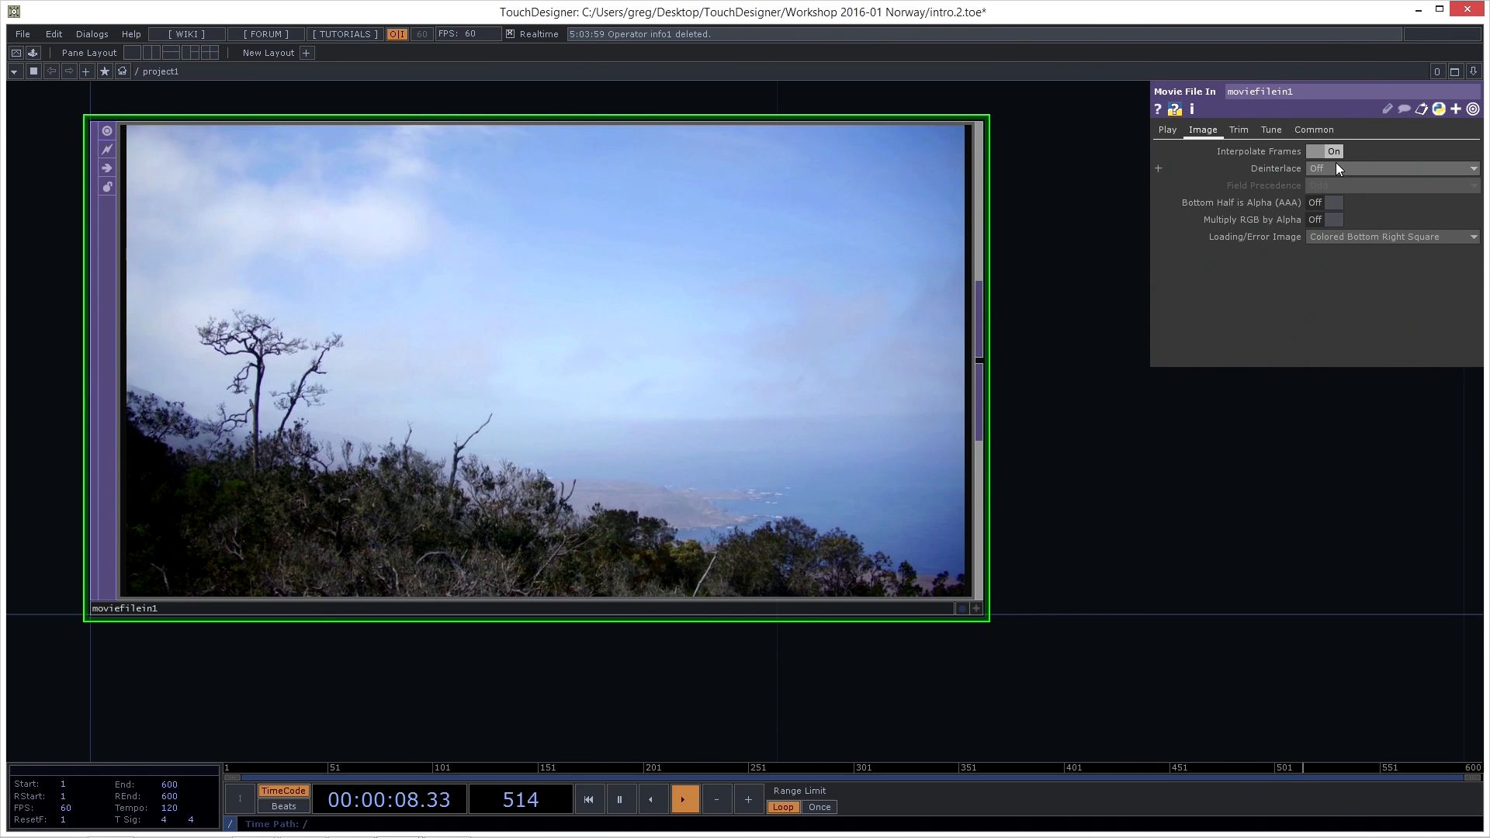
left_click(1169, 129)
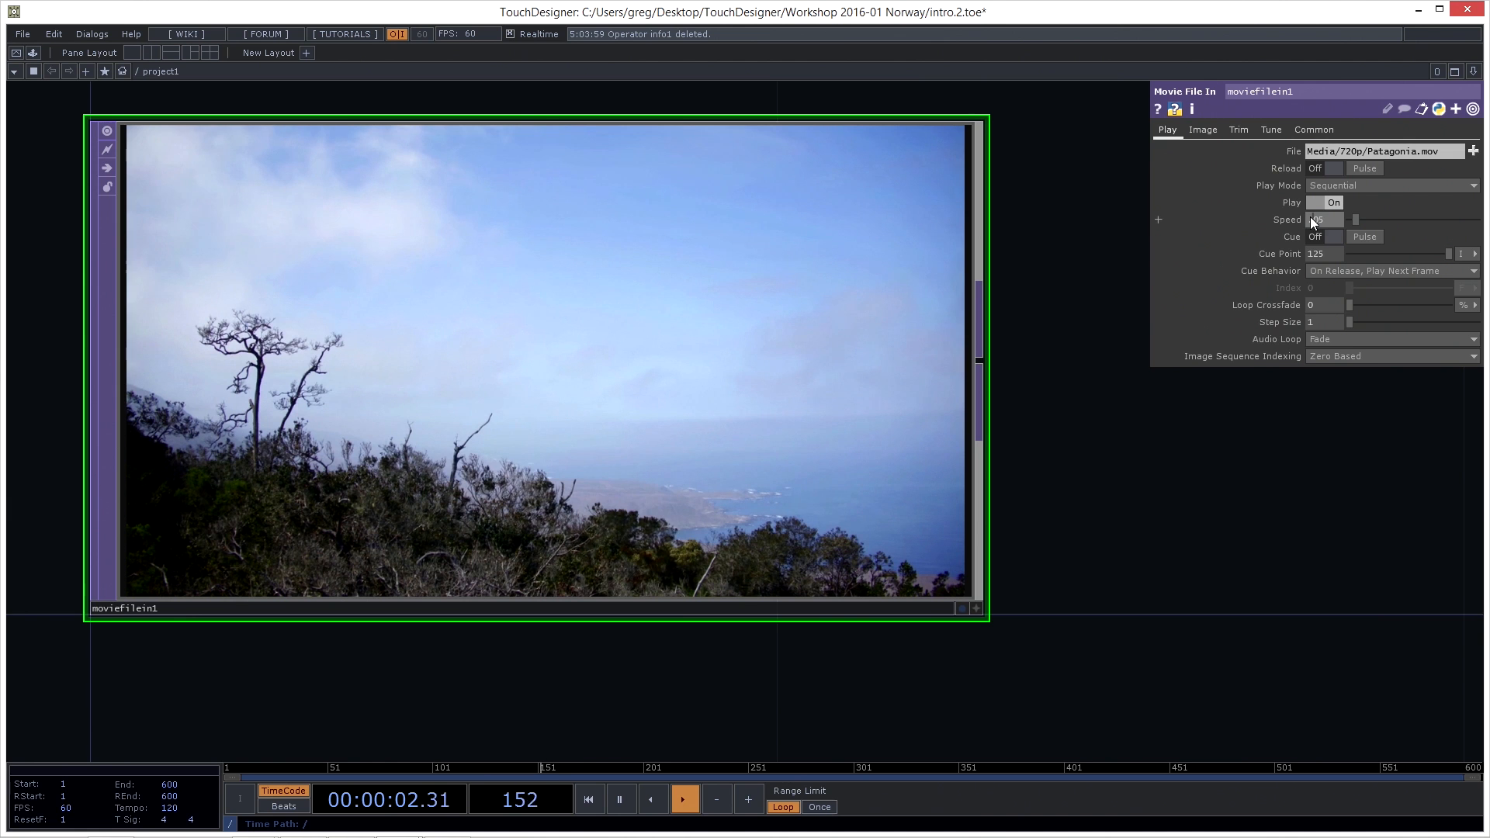
type("1")
left_click_drag(1241, 466, 1188, 294)
left_click(1204, 129)
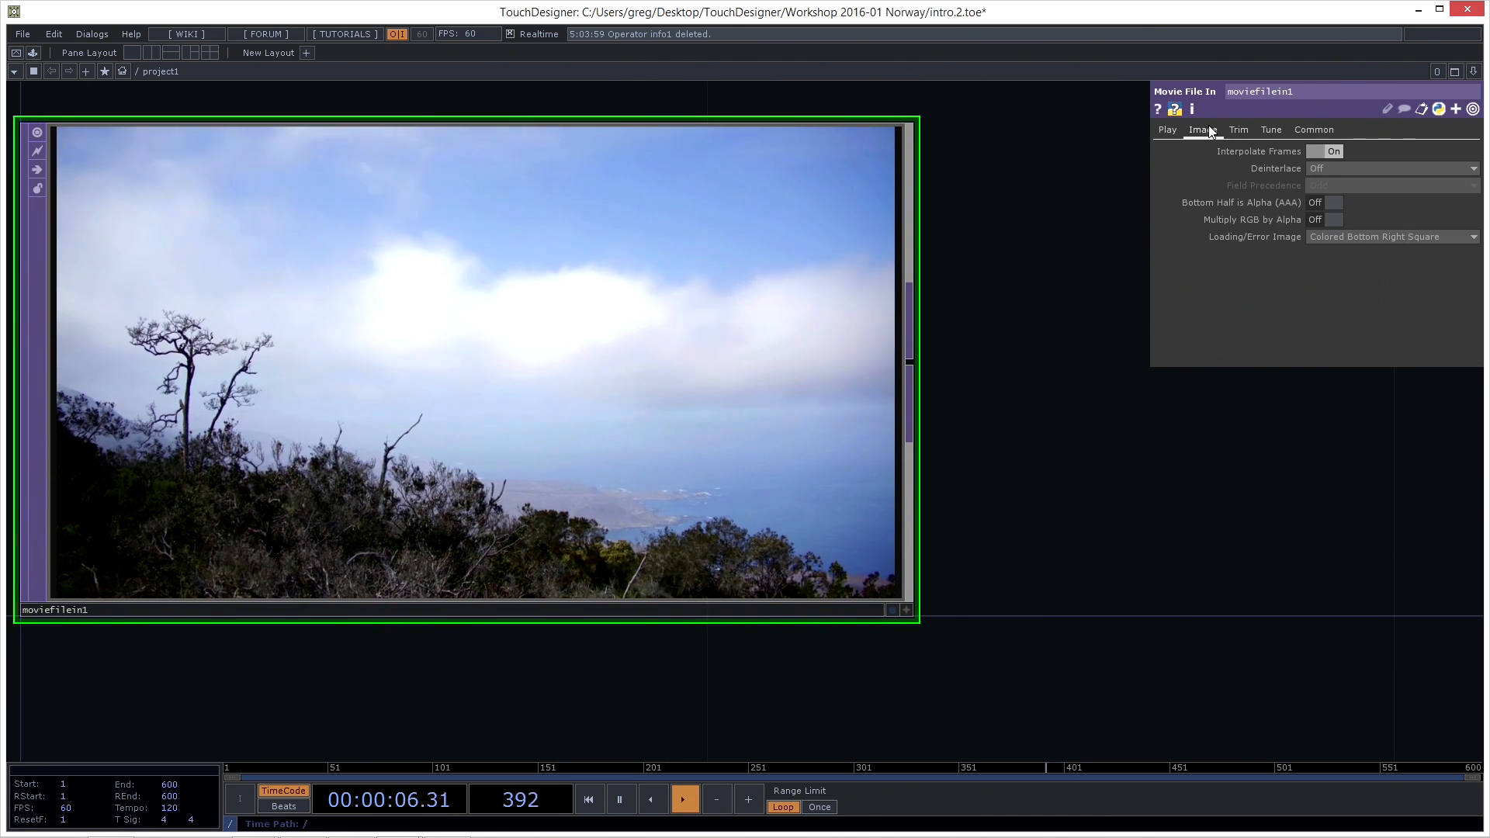
Enable Trim on the Movie File In TOP and set Trim End to .5 as a fraction
left_click(1240, 128)
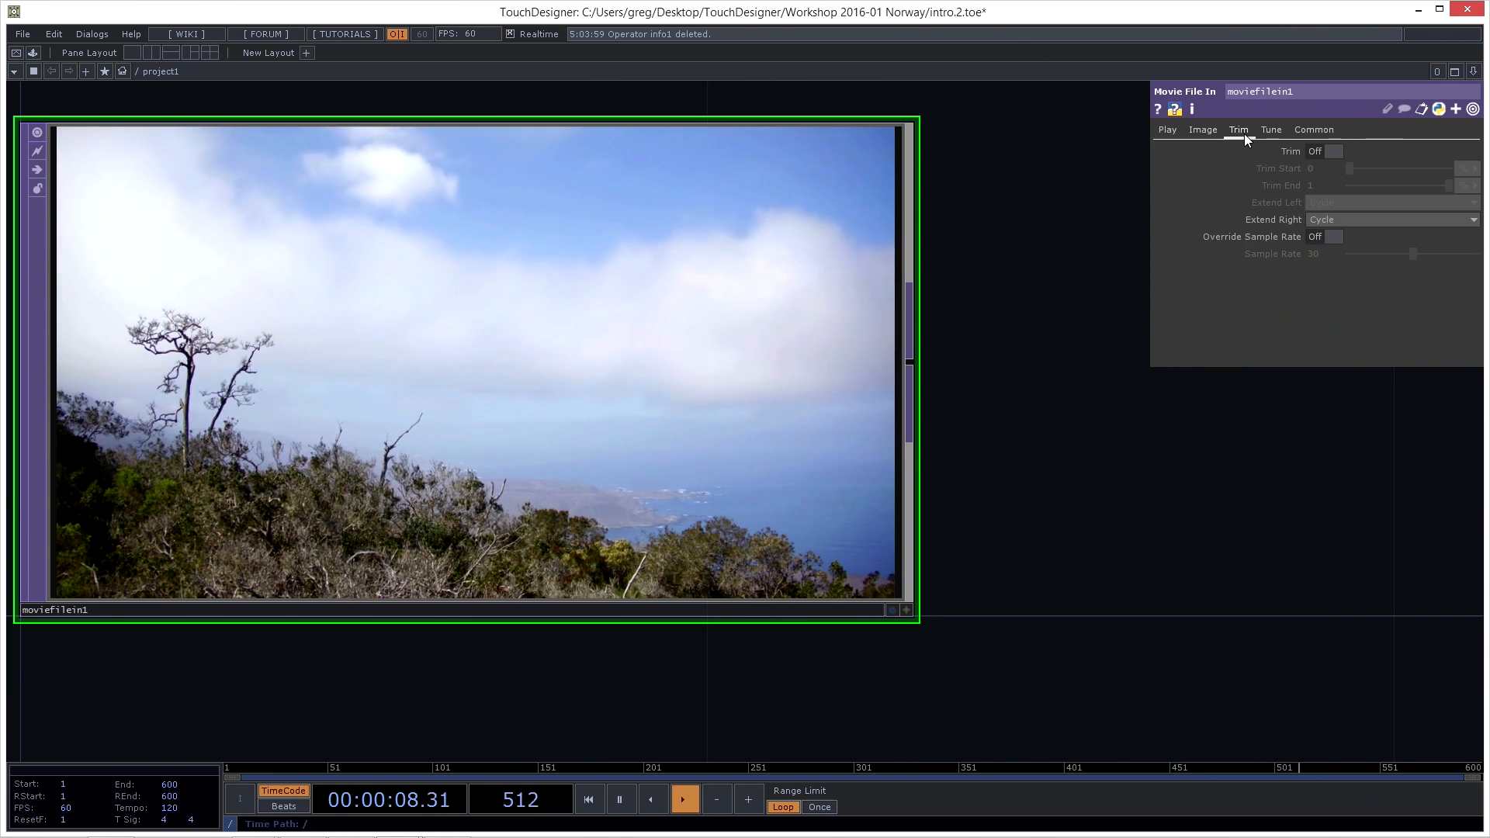
scroll(1195, 496, "down", 1)
scroll(1192, 496, "down", 3)
scroll(1184, 499, "up", 2)
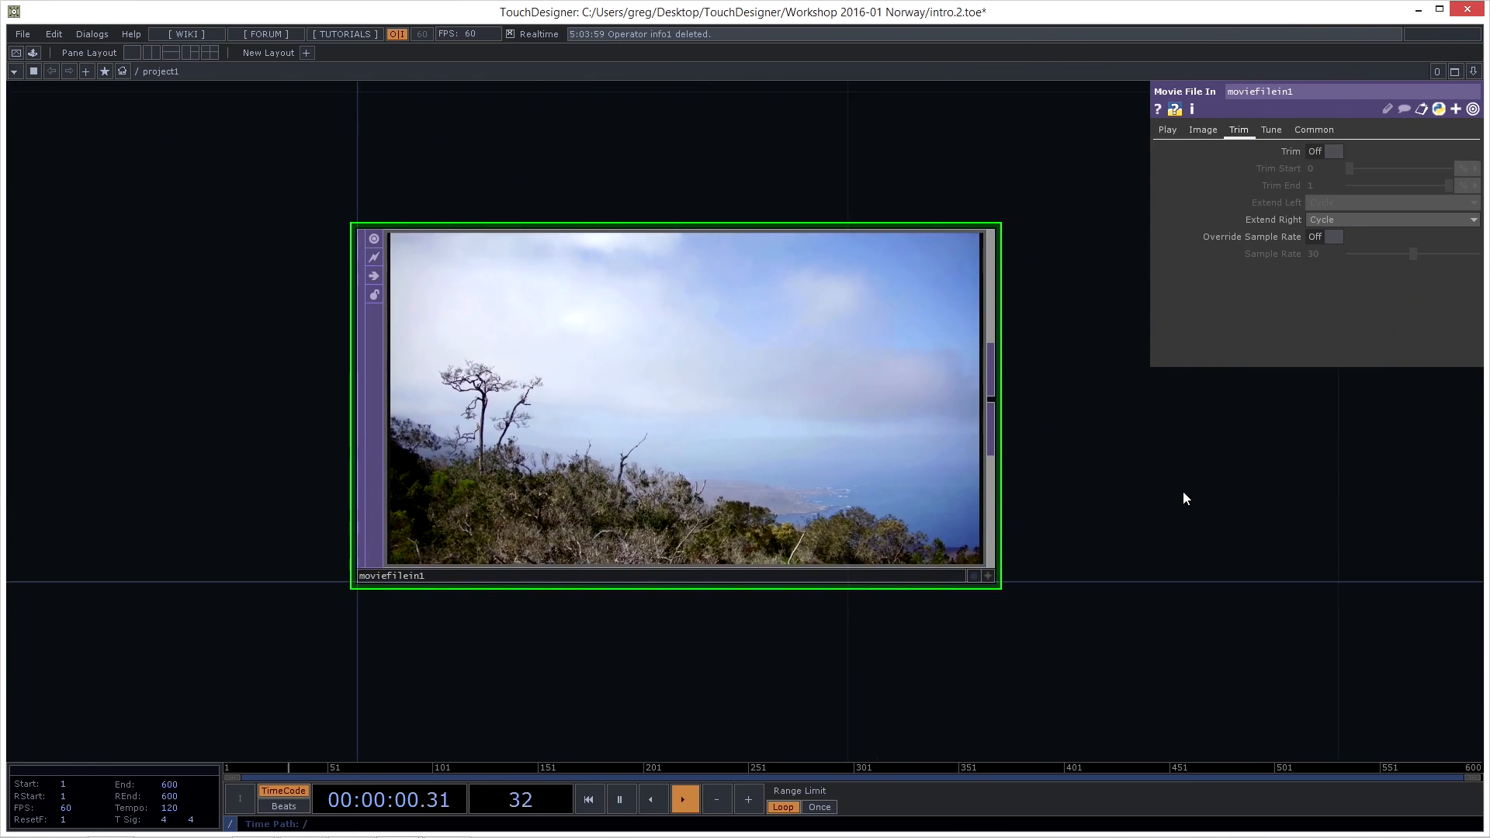
left_click_drag(1184, 499, 1138, 452)
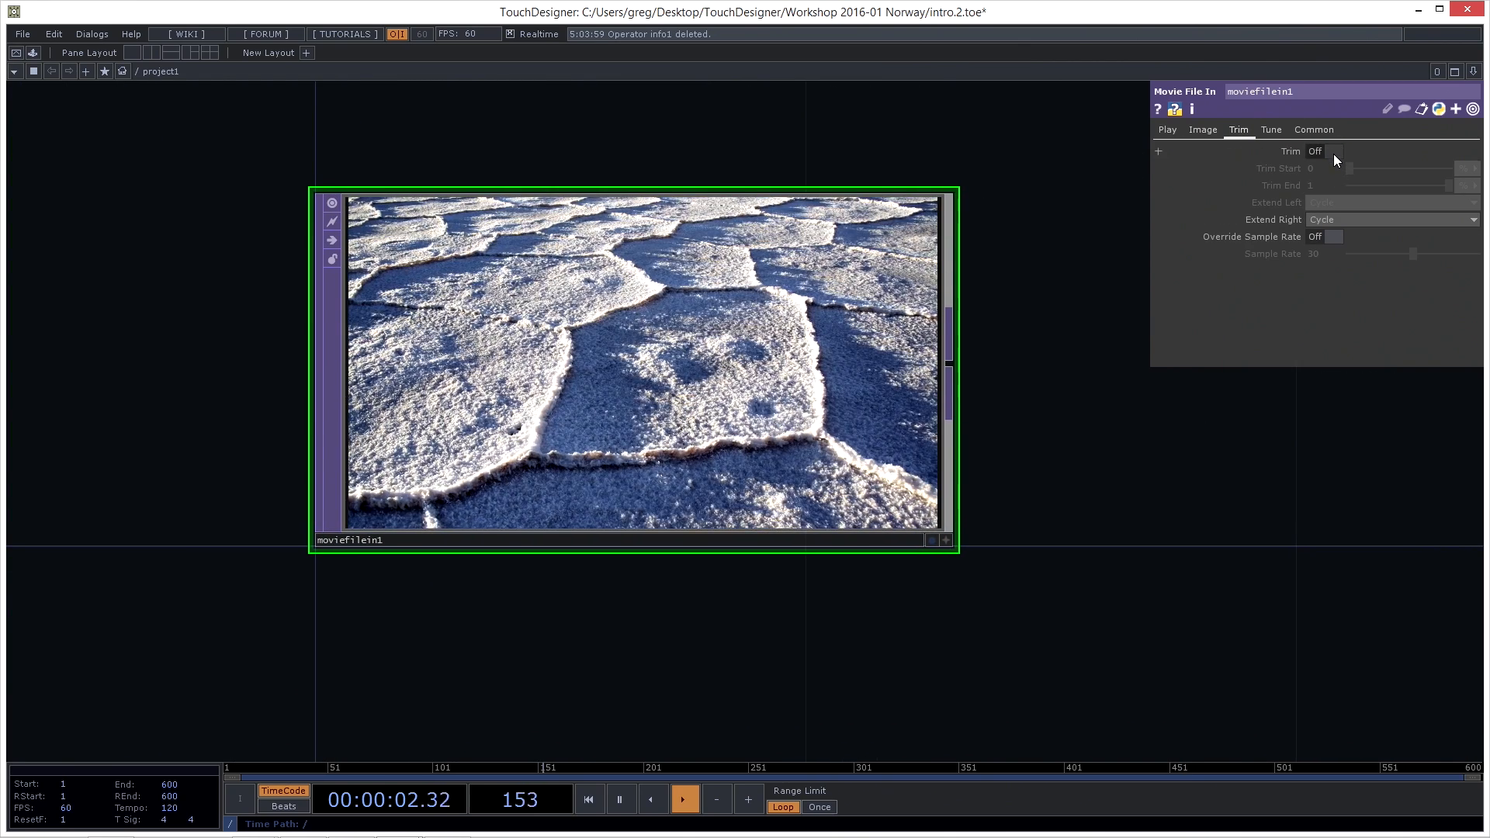
left_click(1334, 151)
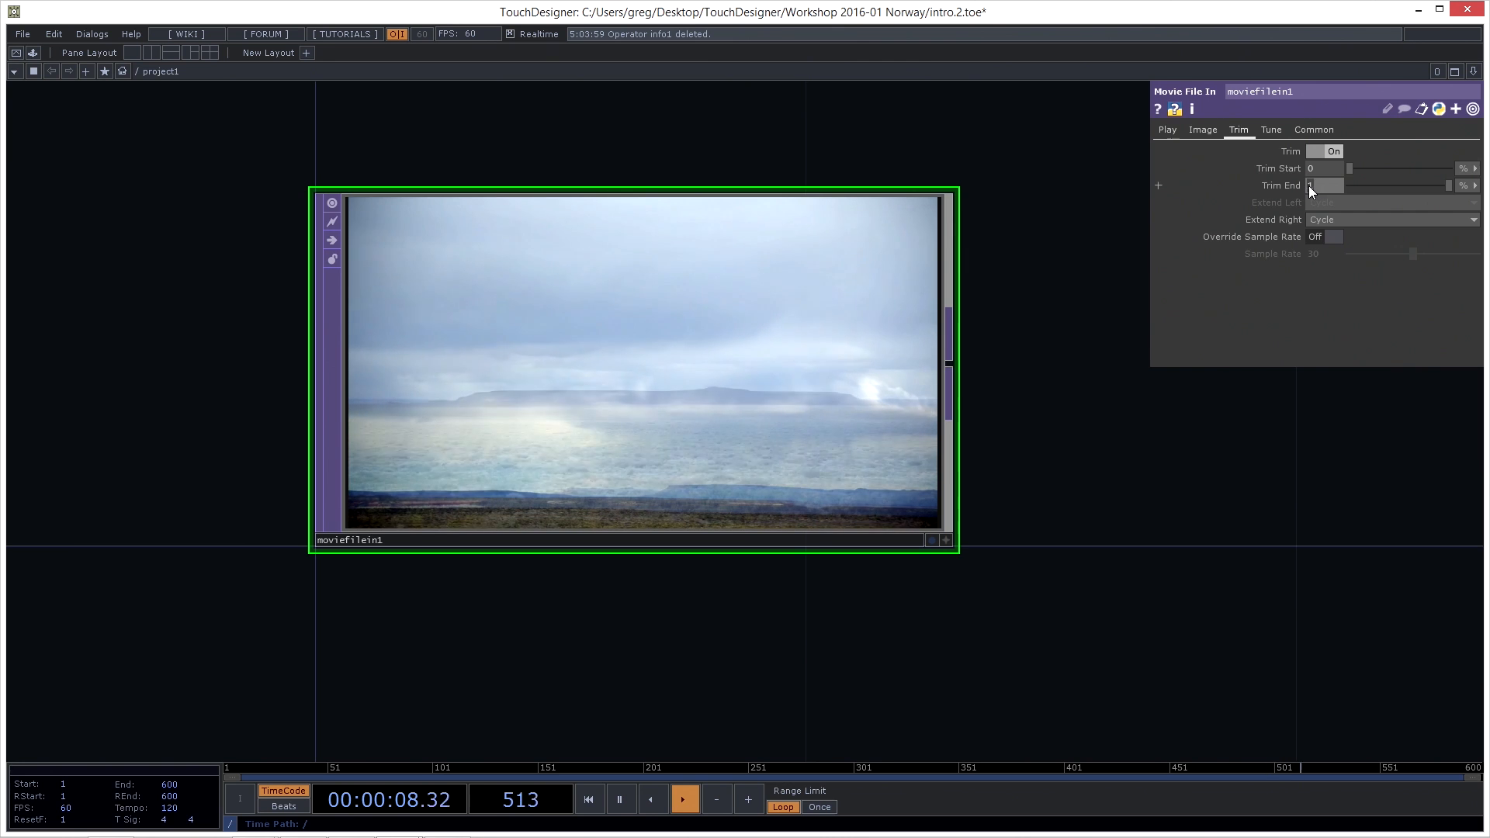
type(".5")
key("Return")
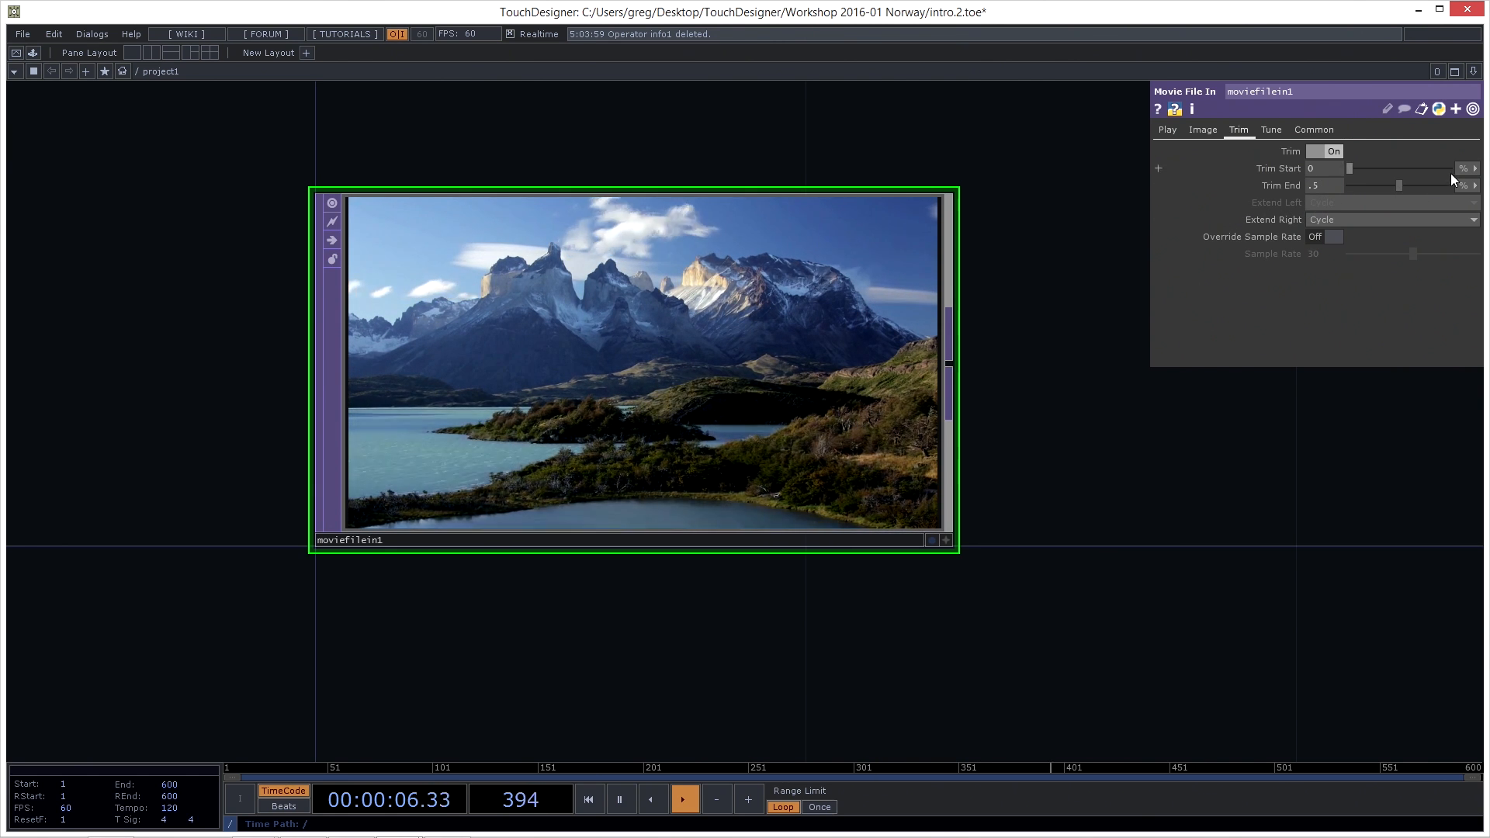
Switch the Trim End units to Seconds, set the value to 4 and watch the trimmed playback
left_click(1472, 168)
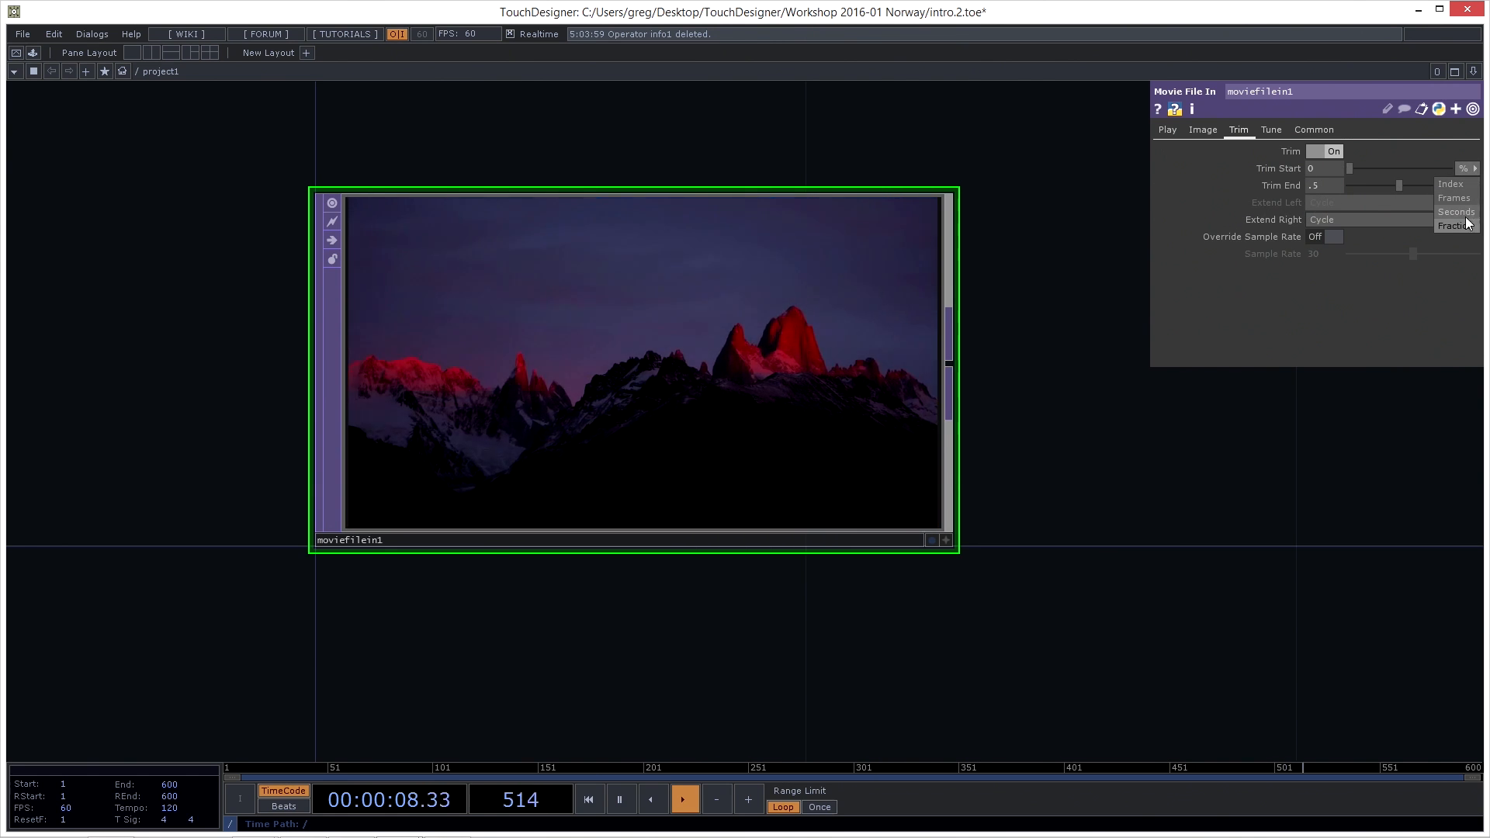
left_click(1469, 166)
left_click(1469, 185)
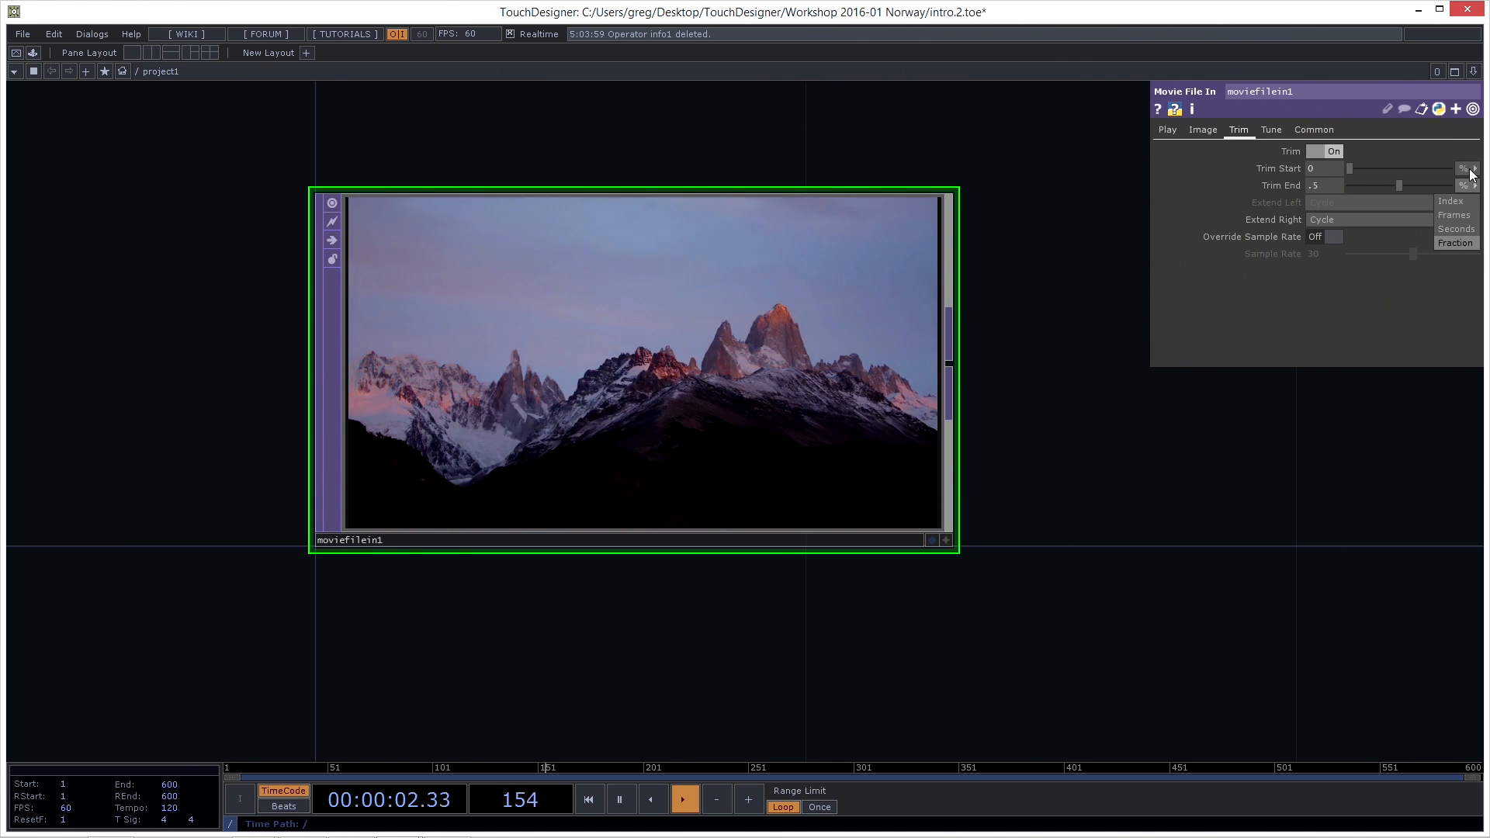
left_click(1456, 229)
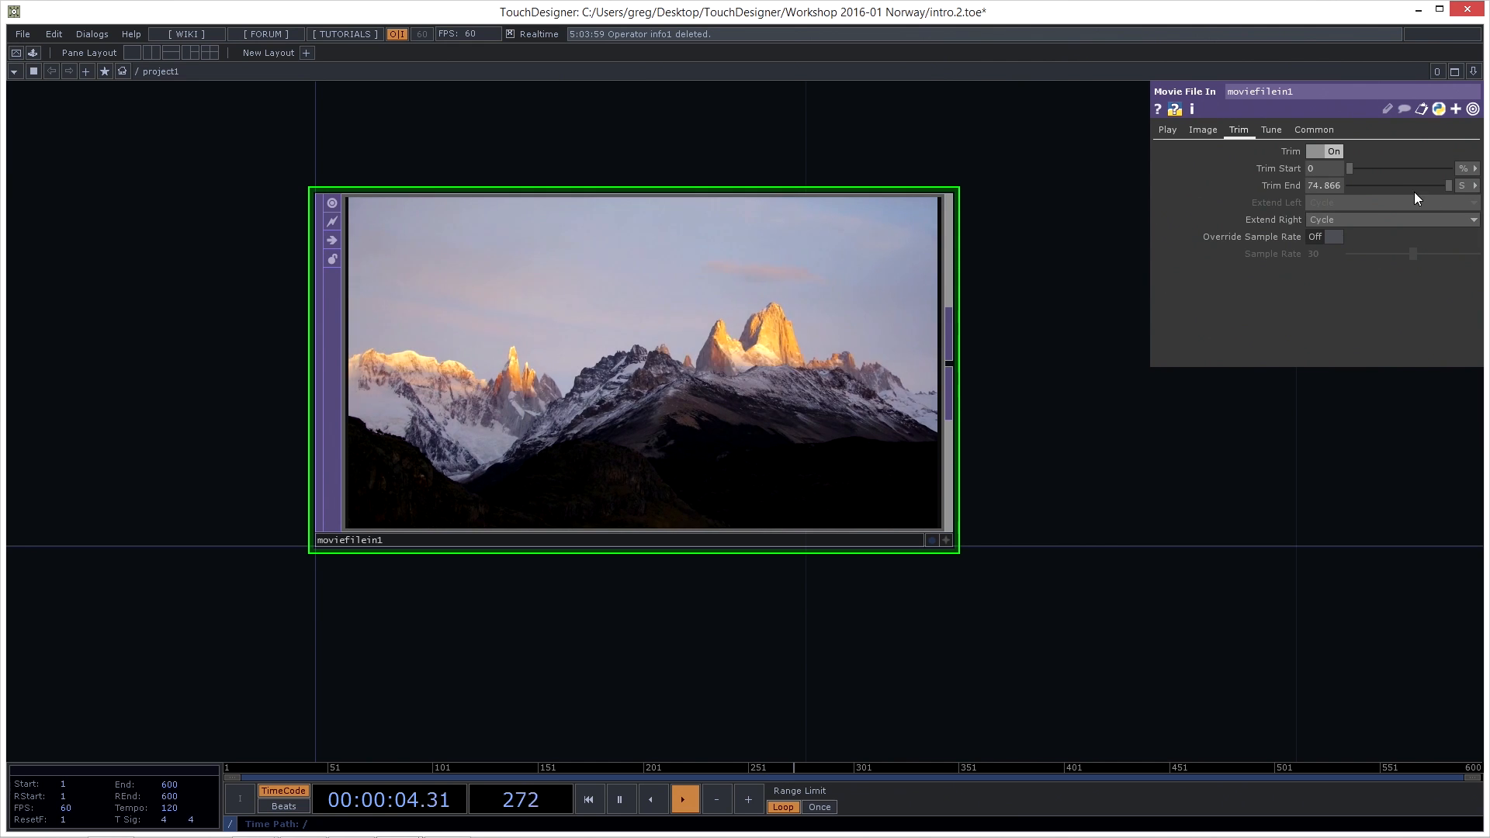
left_click(1338, 186)
type("4")
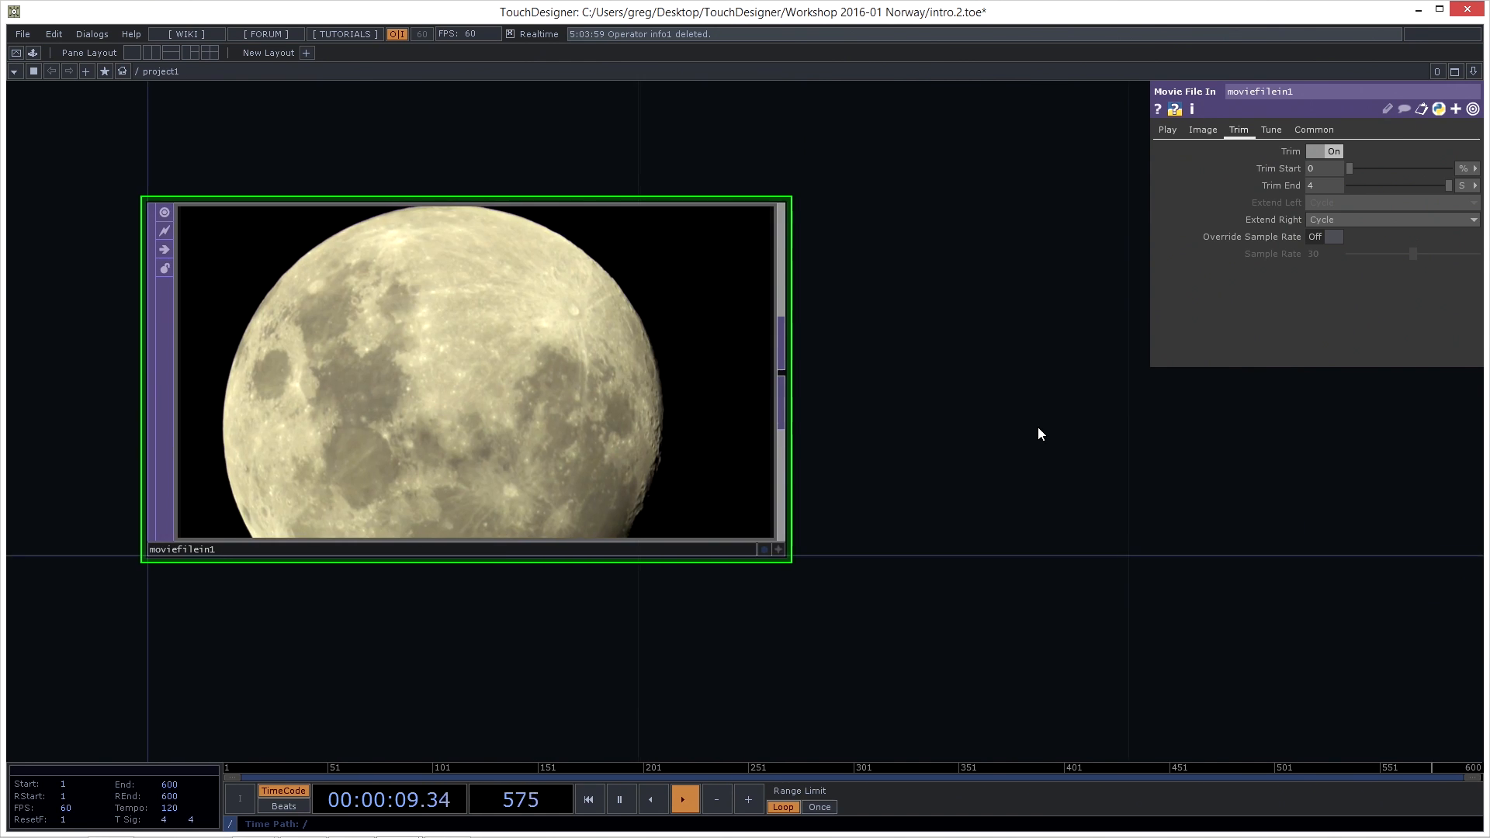
scroll(1041, 416, "down", 2)
left_click_drag(1041, 416, 991, 422)
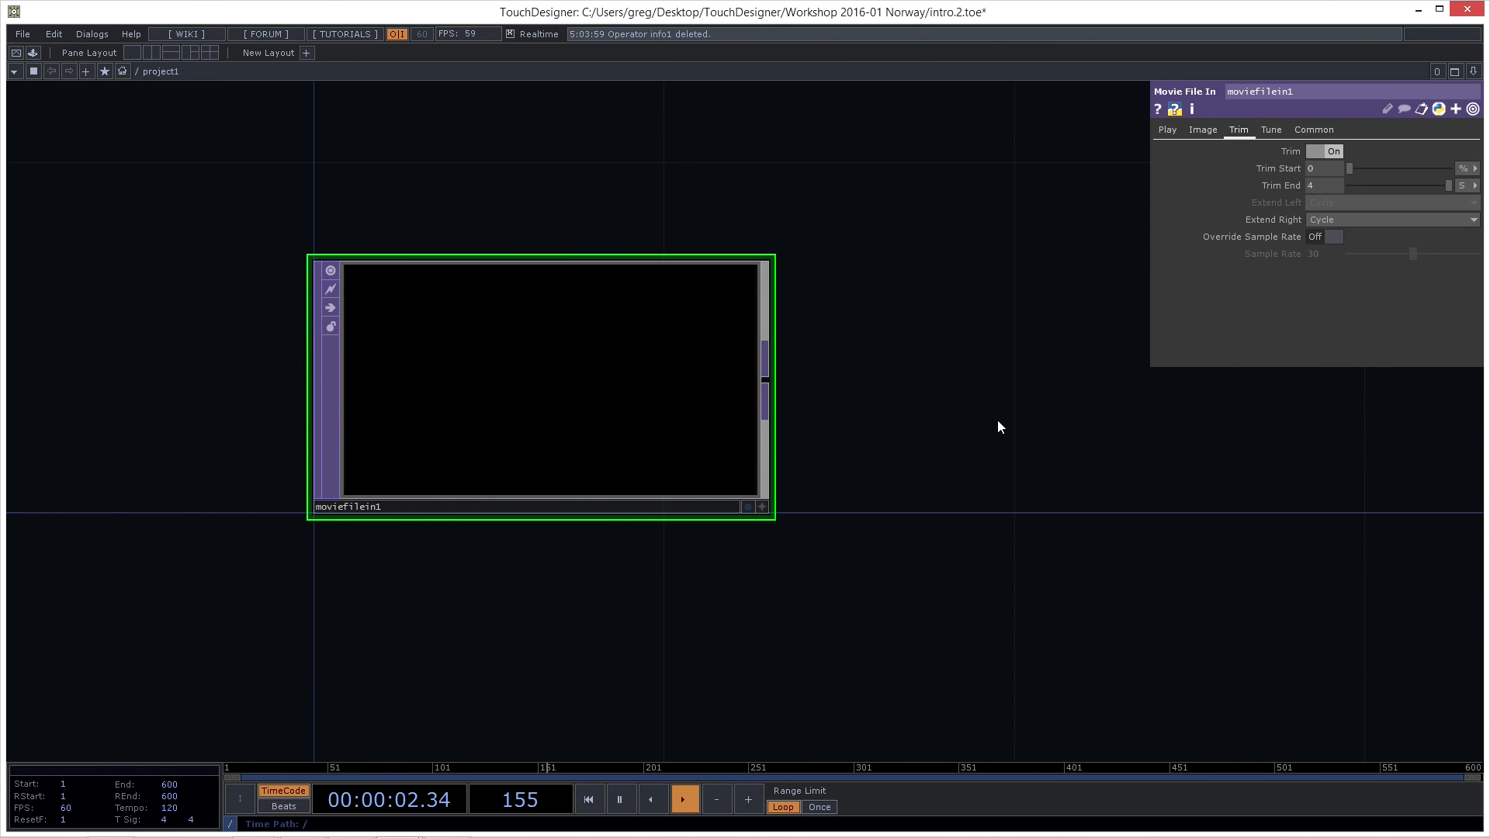
Turn off Trim, enable Override Sample Rate and set the movie's Sample Rate to 60
left_click(1334, 151)
left_click_drag(1018, 272, 970, 294)
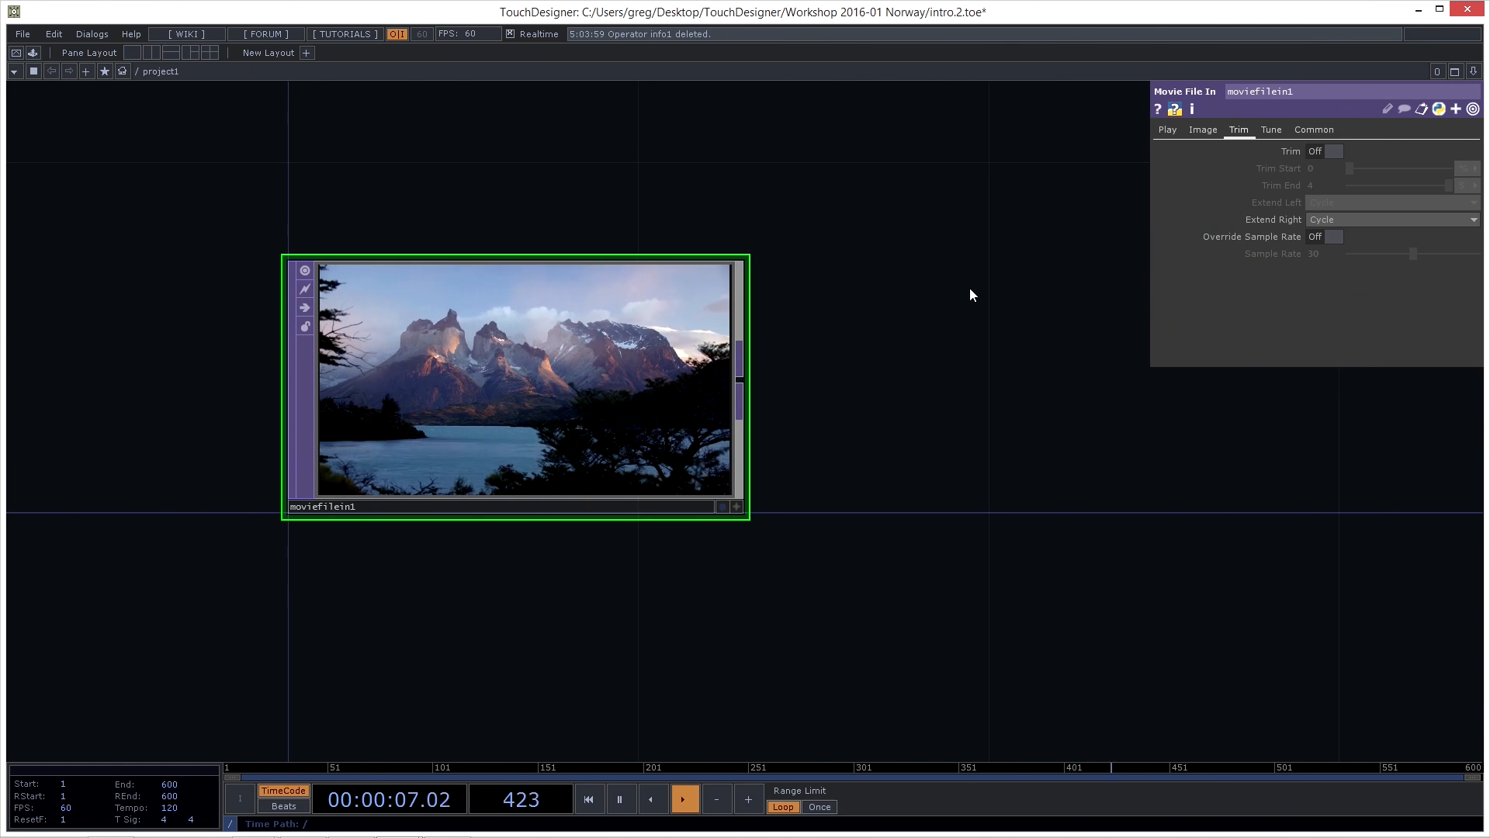
left_click(1333, 239)
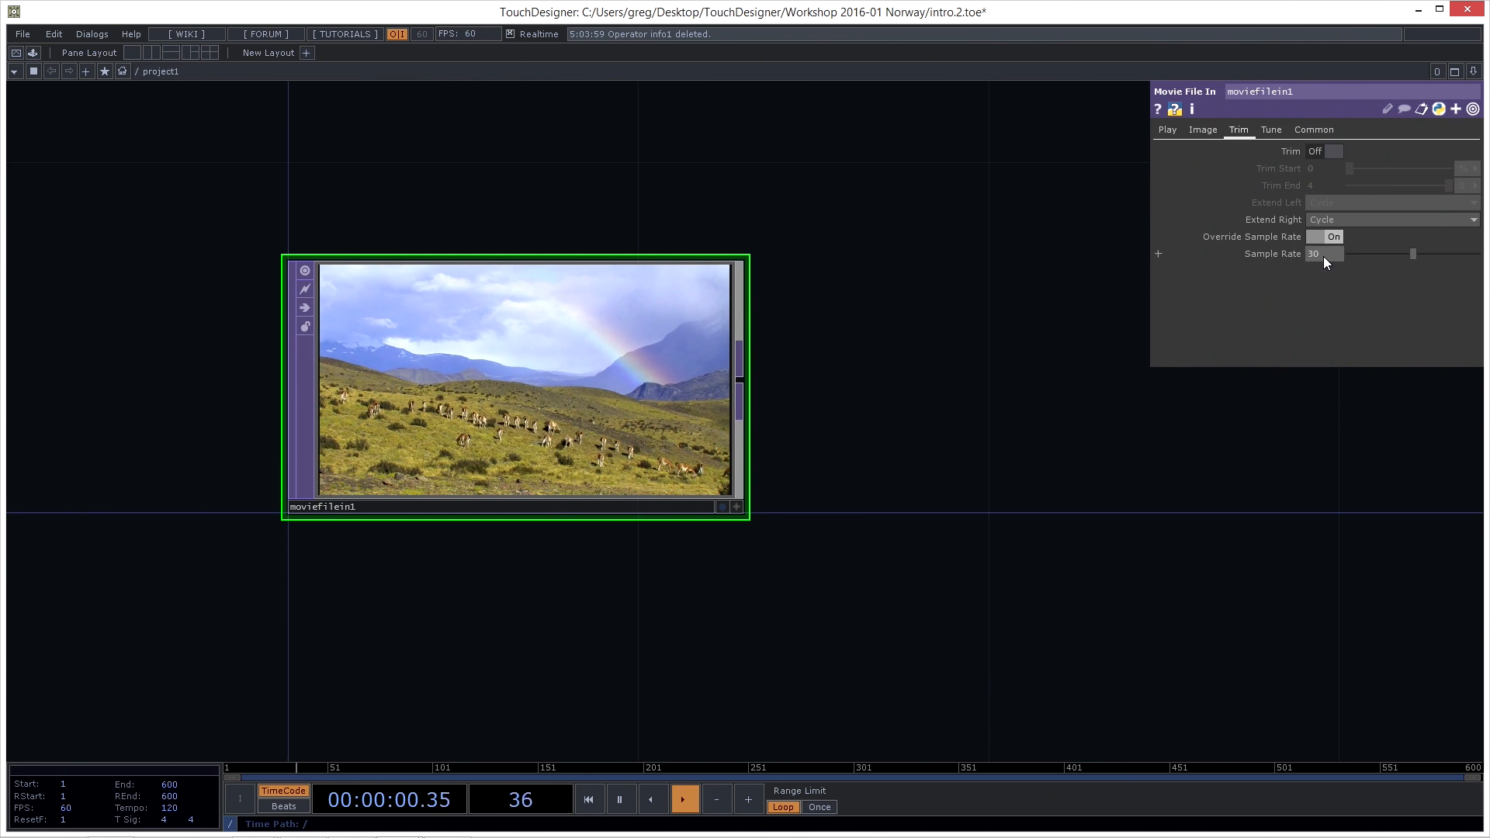
middle_click(593, 388)
middle_click(593, 392)
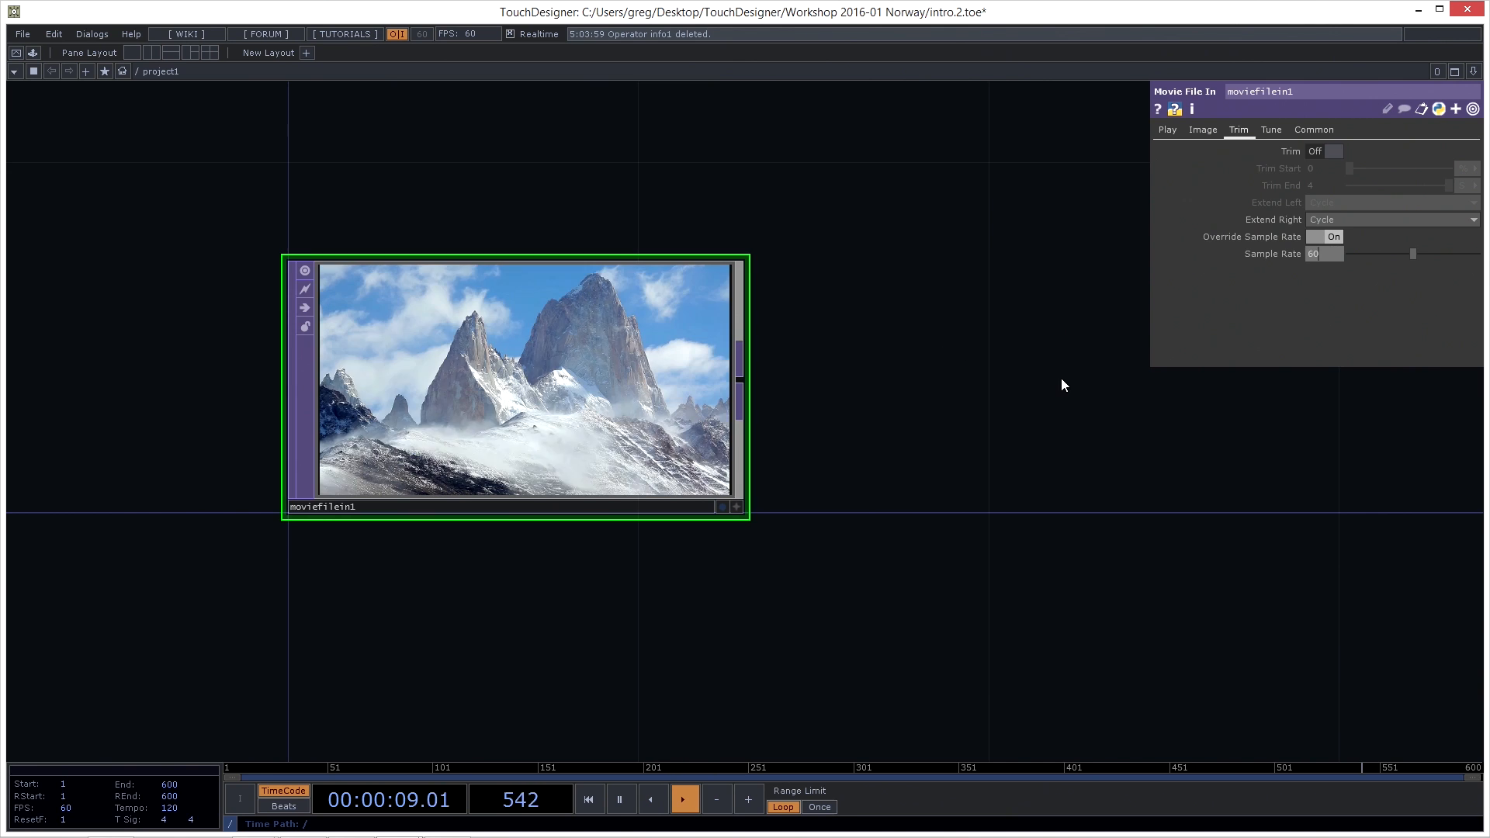
type("60")
key("Return")
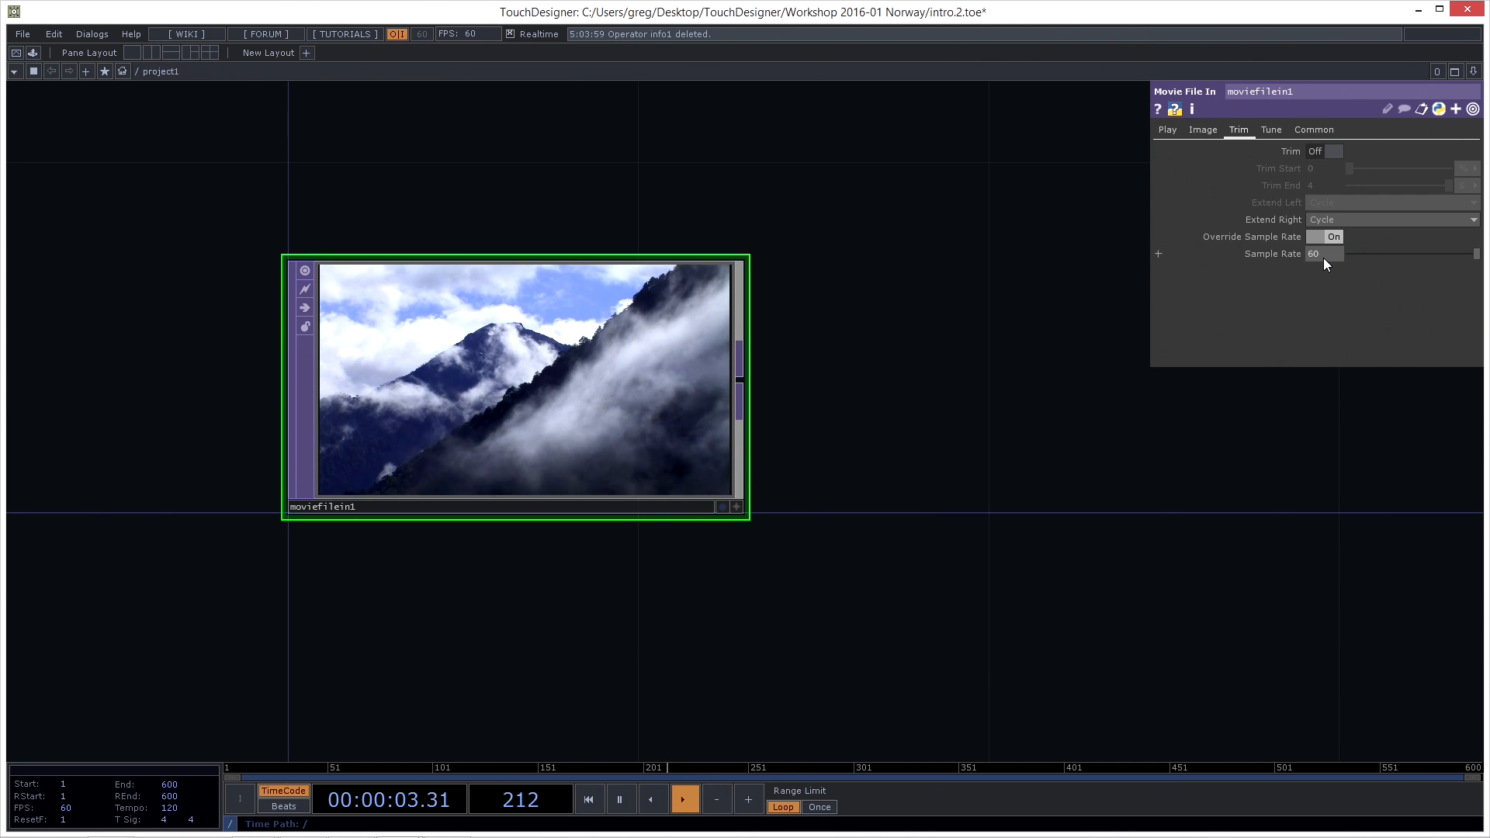
left_click(1167, 129)
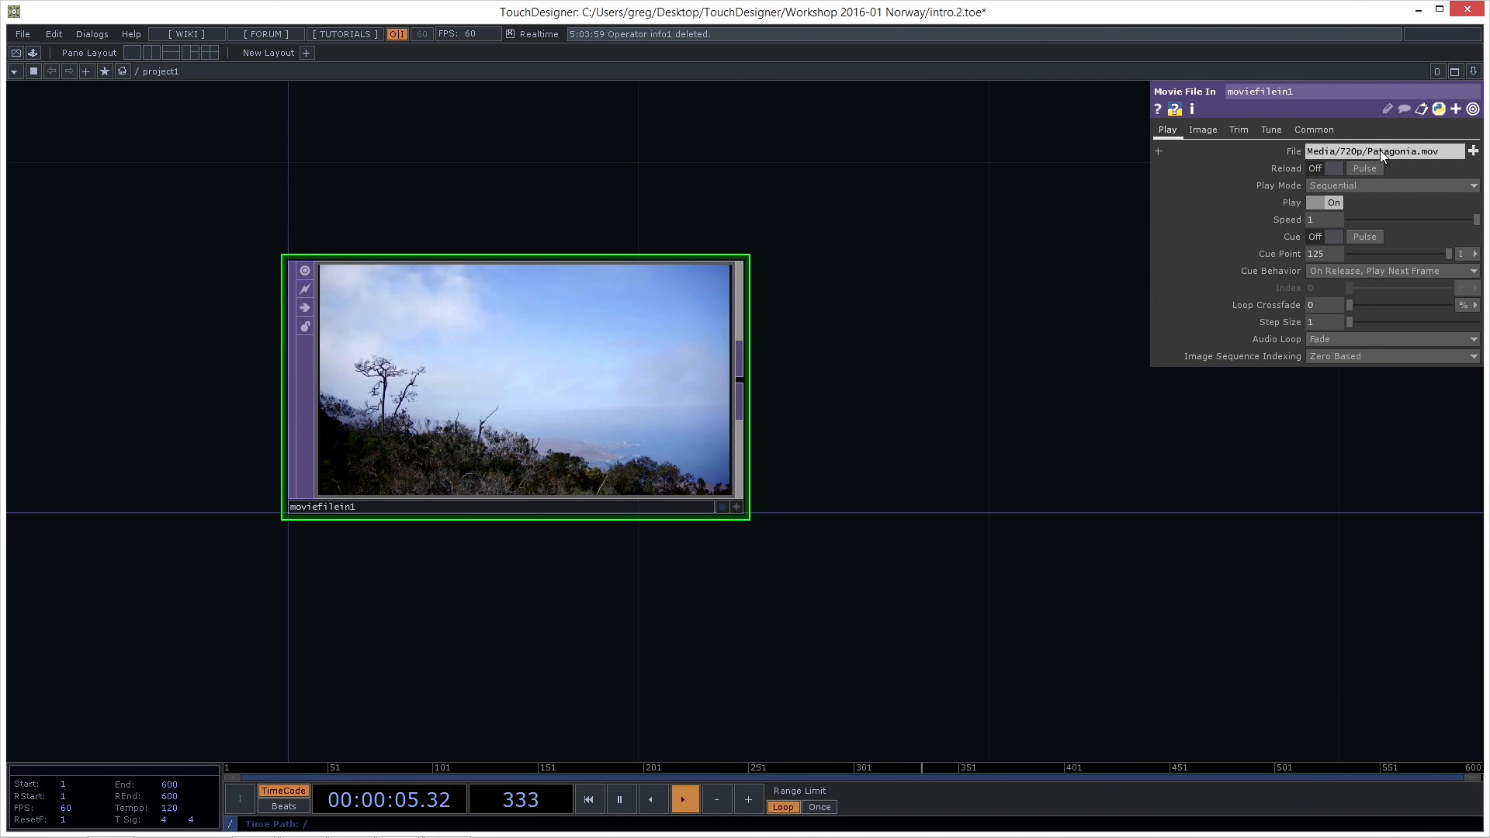
left_click(1241, 129)
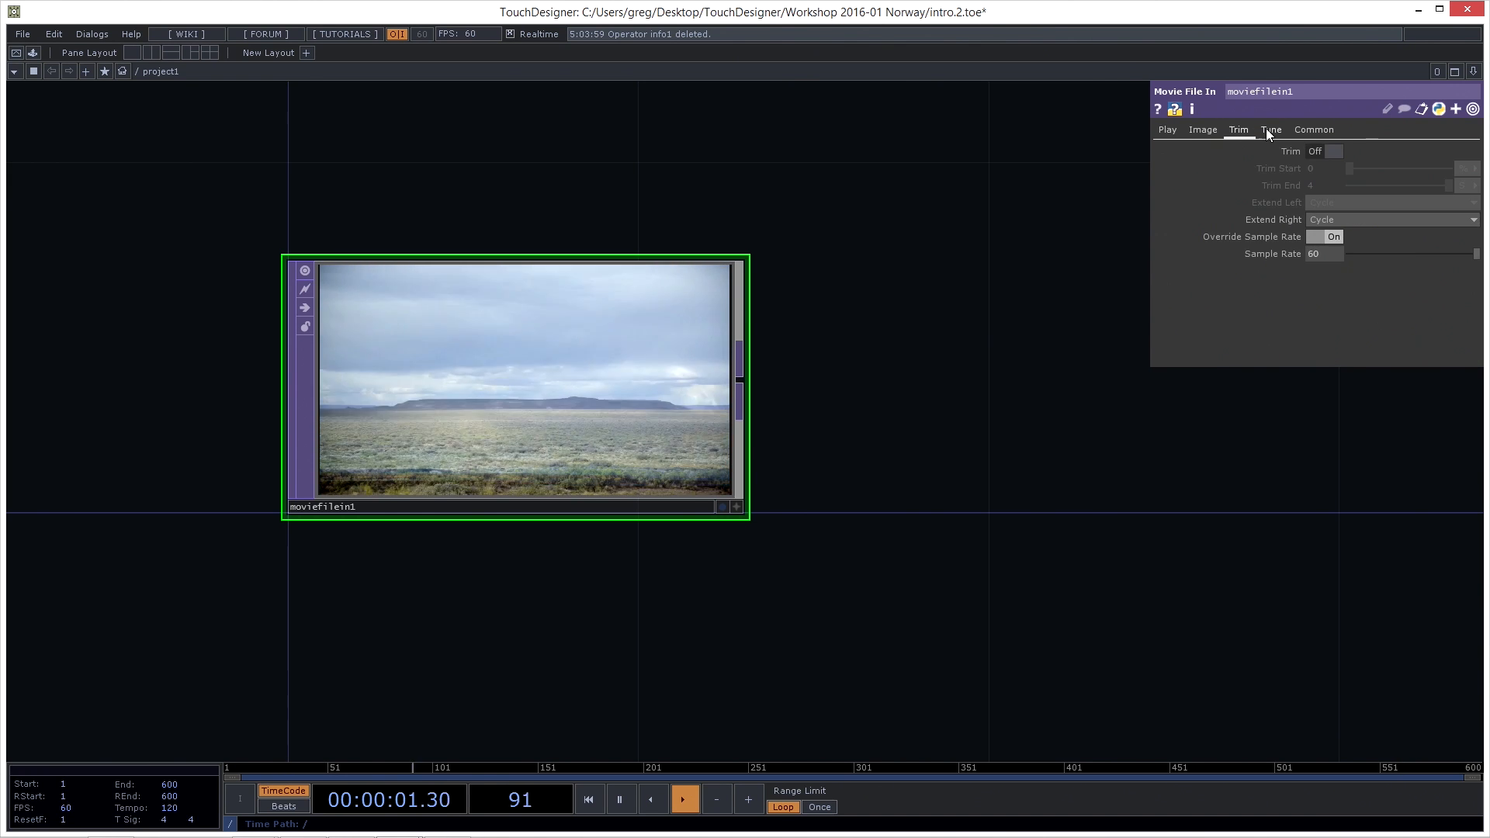
Set the overridden Sample Rate of the Movie File In TOP to 30
left_click(1268, 130)
left_click(1250, 129)
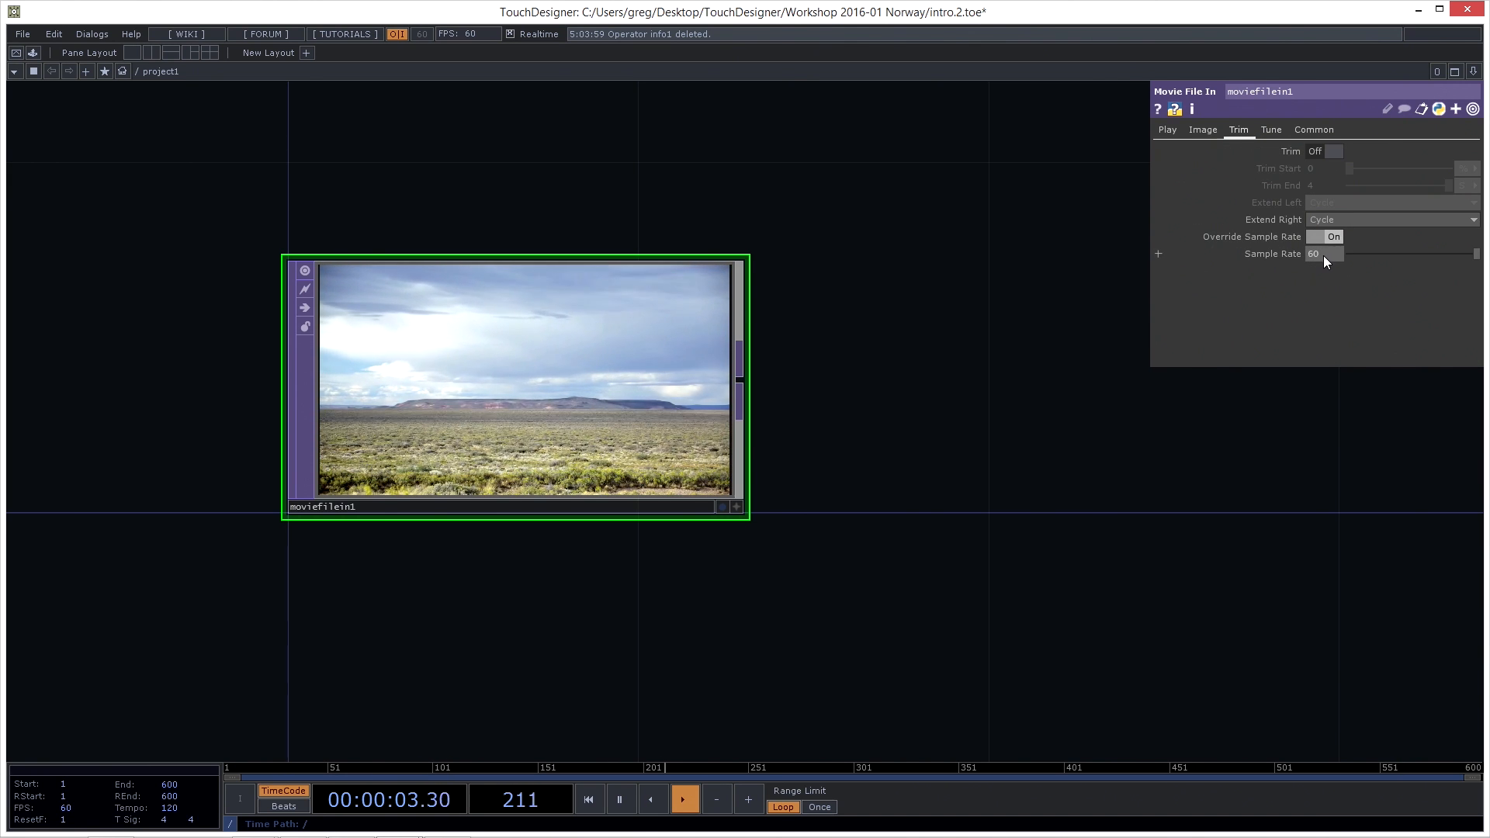
left_click(1321, 255)
type("30")
key("Return")
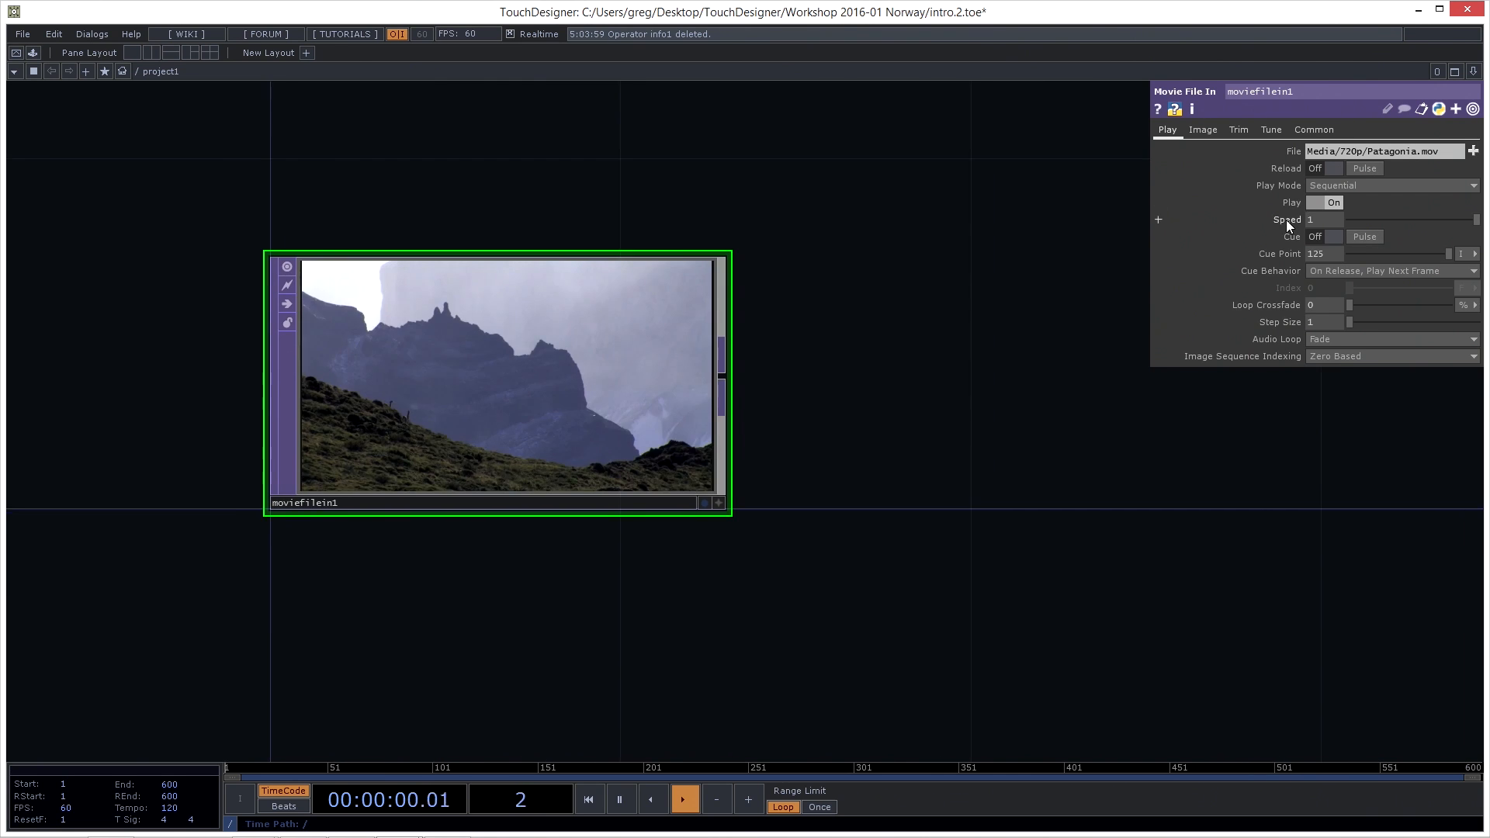
Widen the parameter window and enter 1/3 as an expression for Speed, extending it to 1/3+2
left_click_drag(1152, 230, 1085, 232)
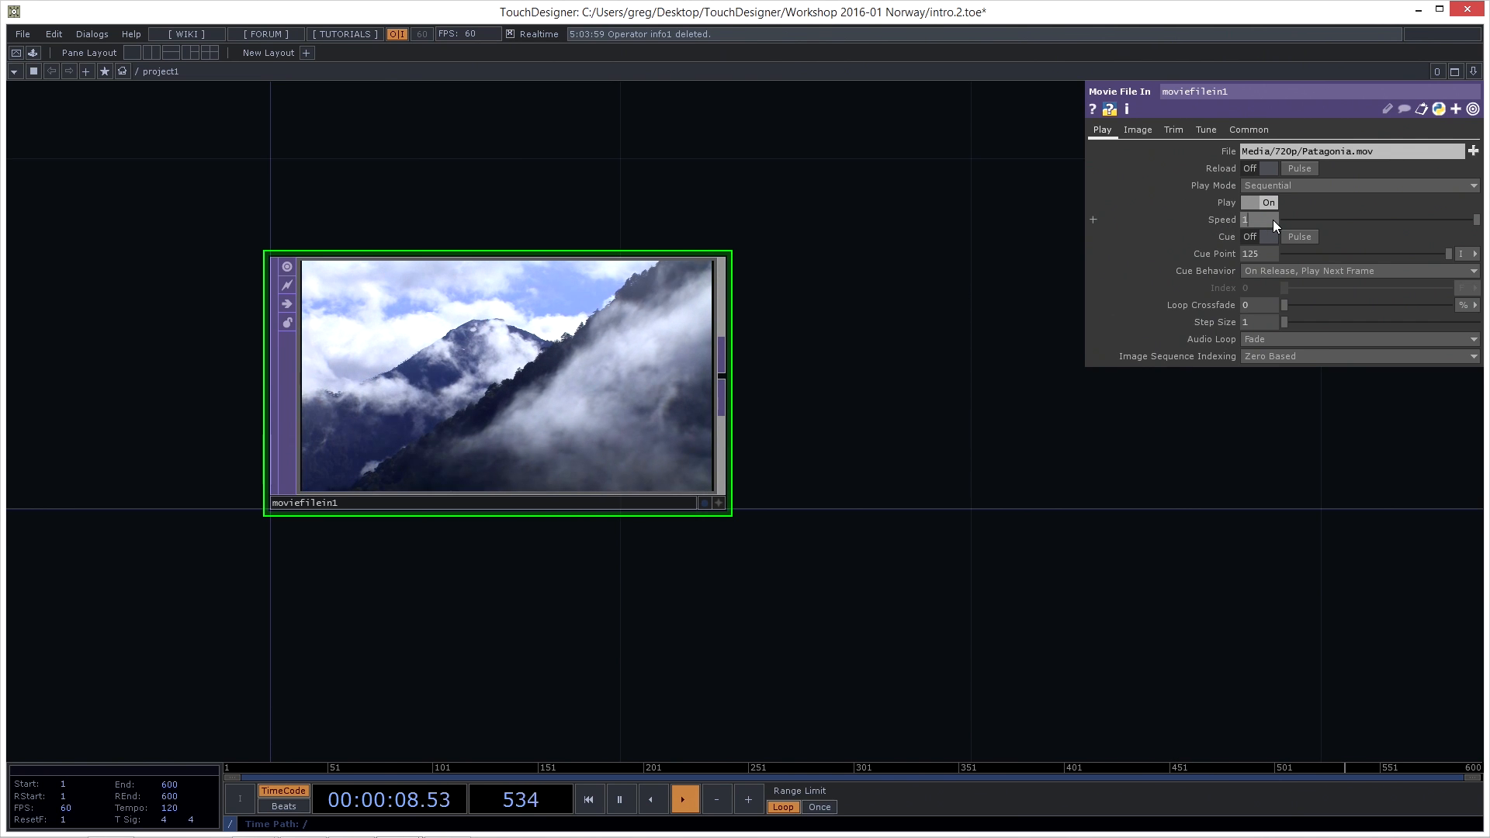
type("/3")
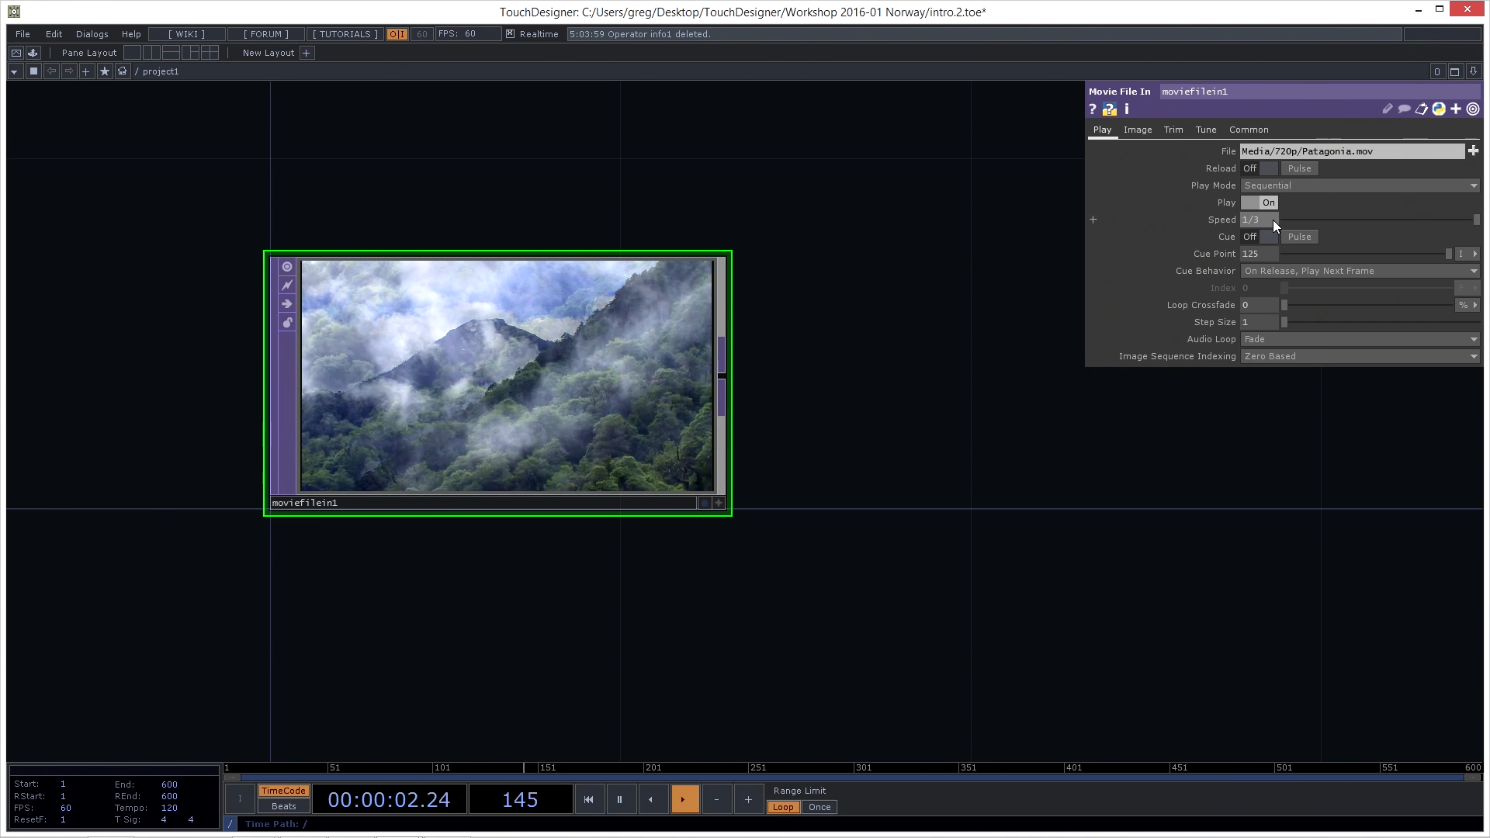
key("Return")
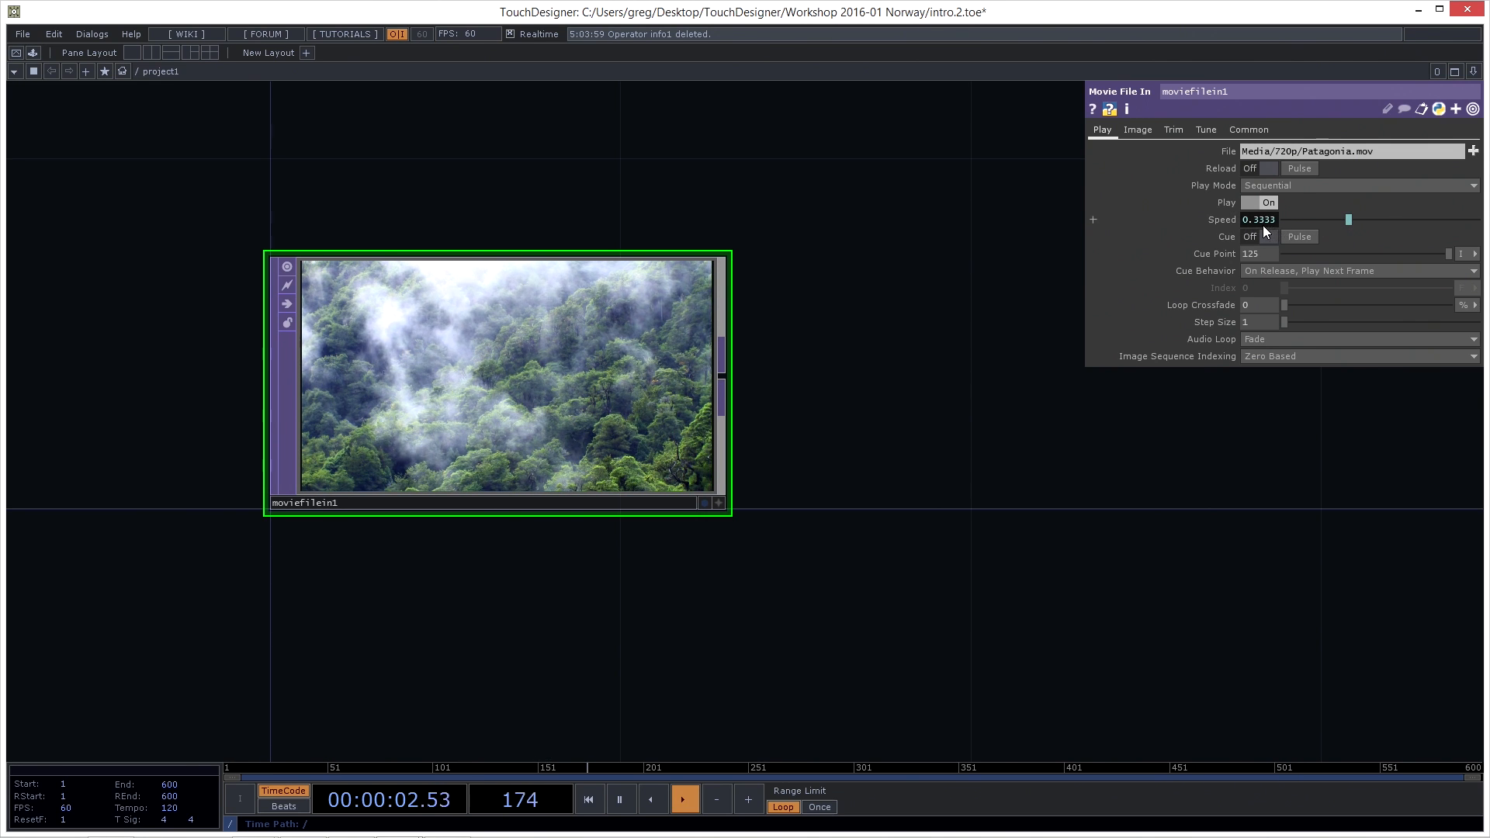
left_click(1206, 220)
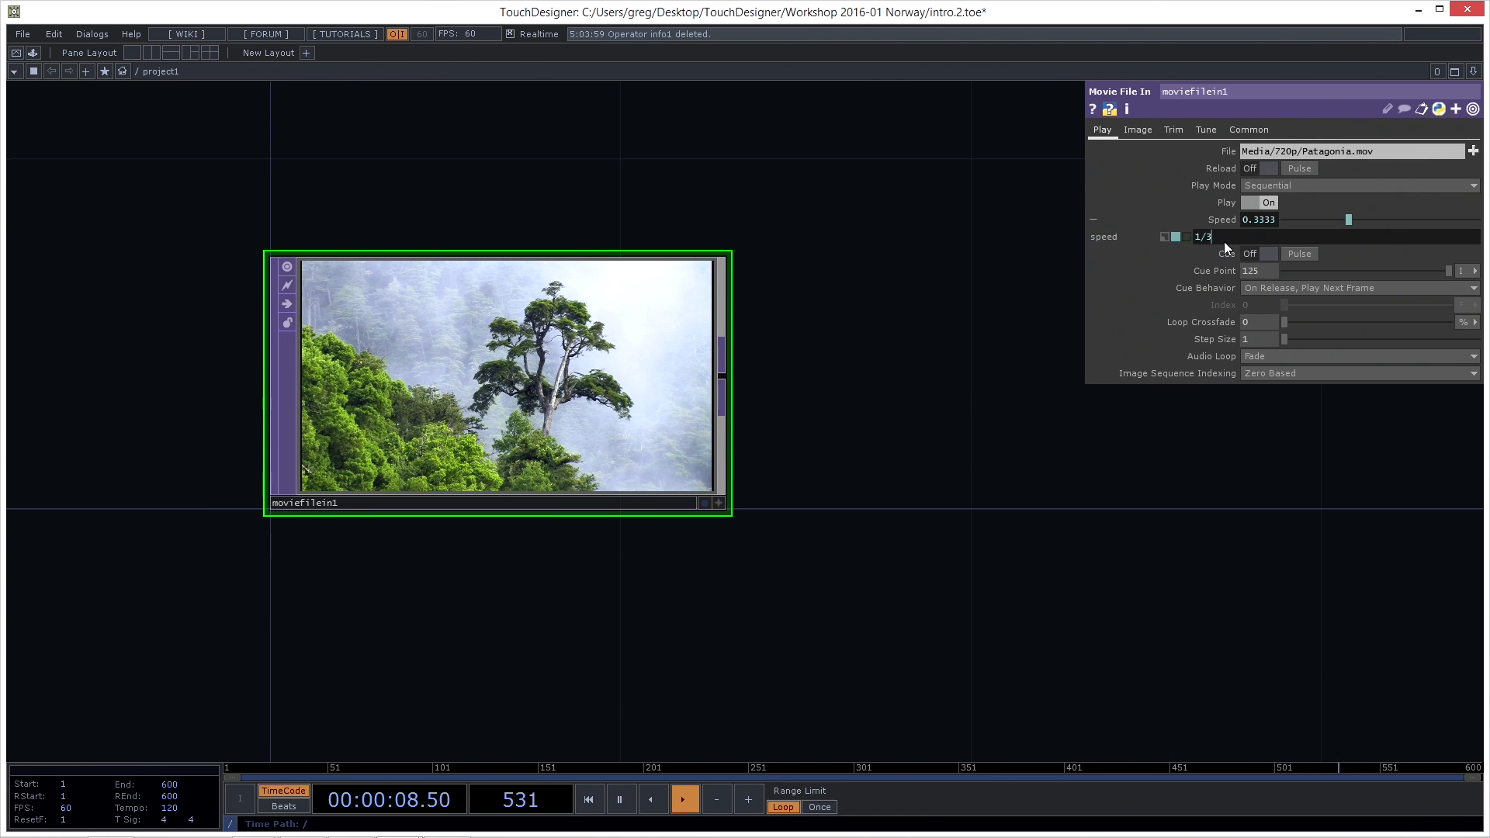
key("Return")
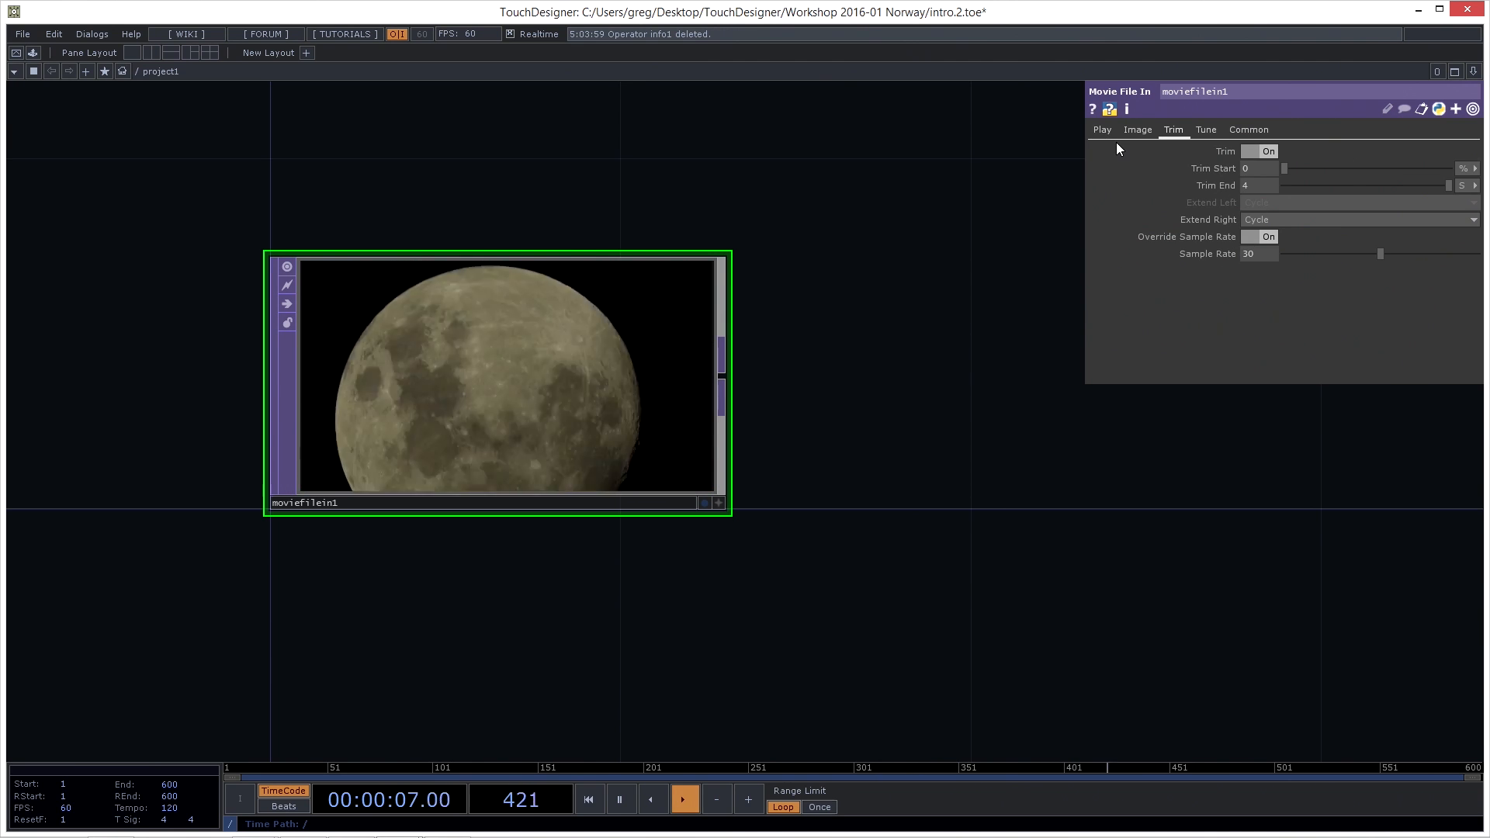
Copy the Trim End parameter and paste it as a reference into Speed, making the expression me.par.tend/2
right_click(1211, 186)
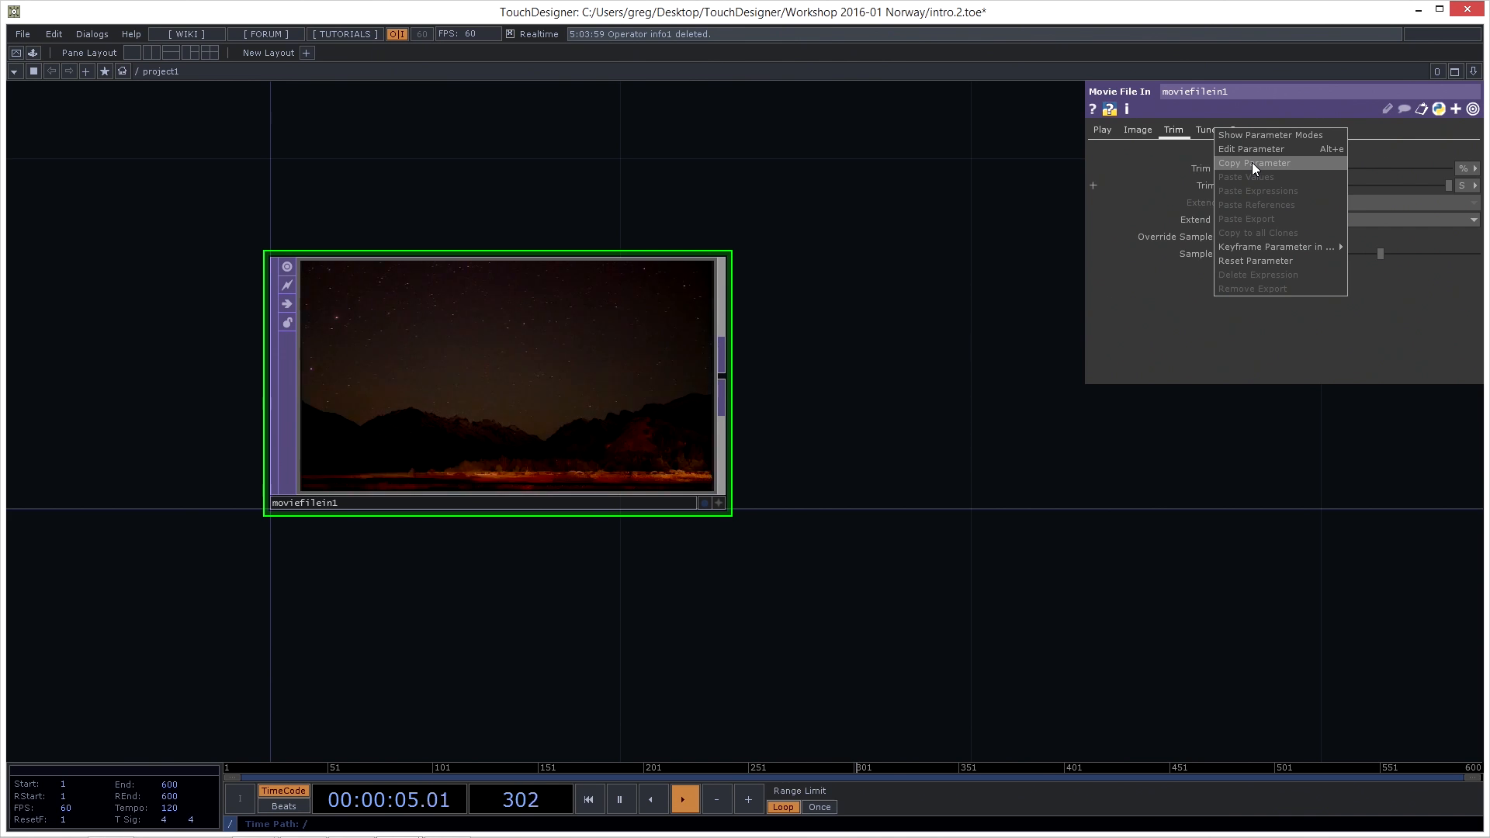
left_click(1204, 185)
right_click(1211, 185)
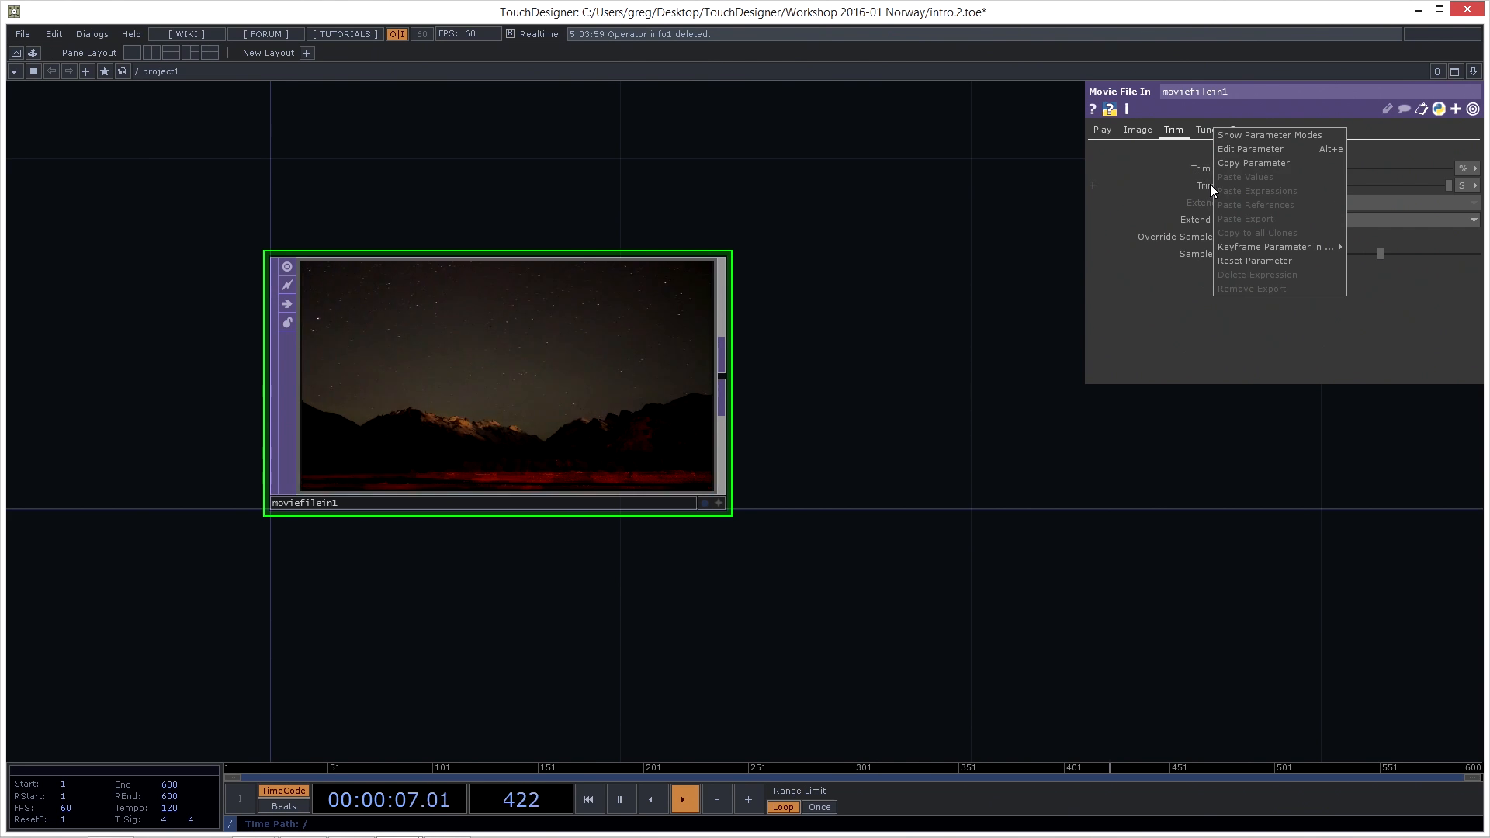
left_click(1197, 186)
right_click(1199, 186)
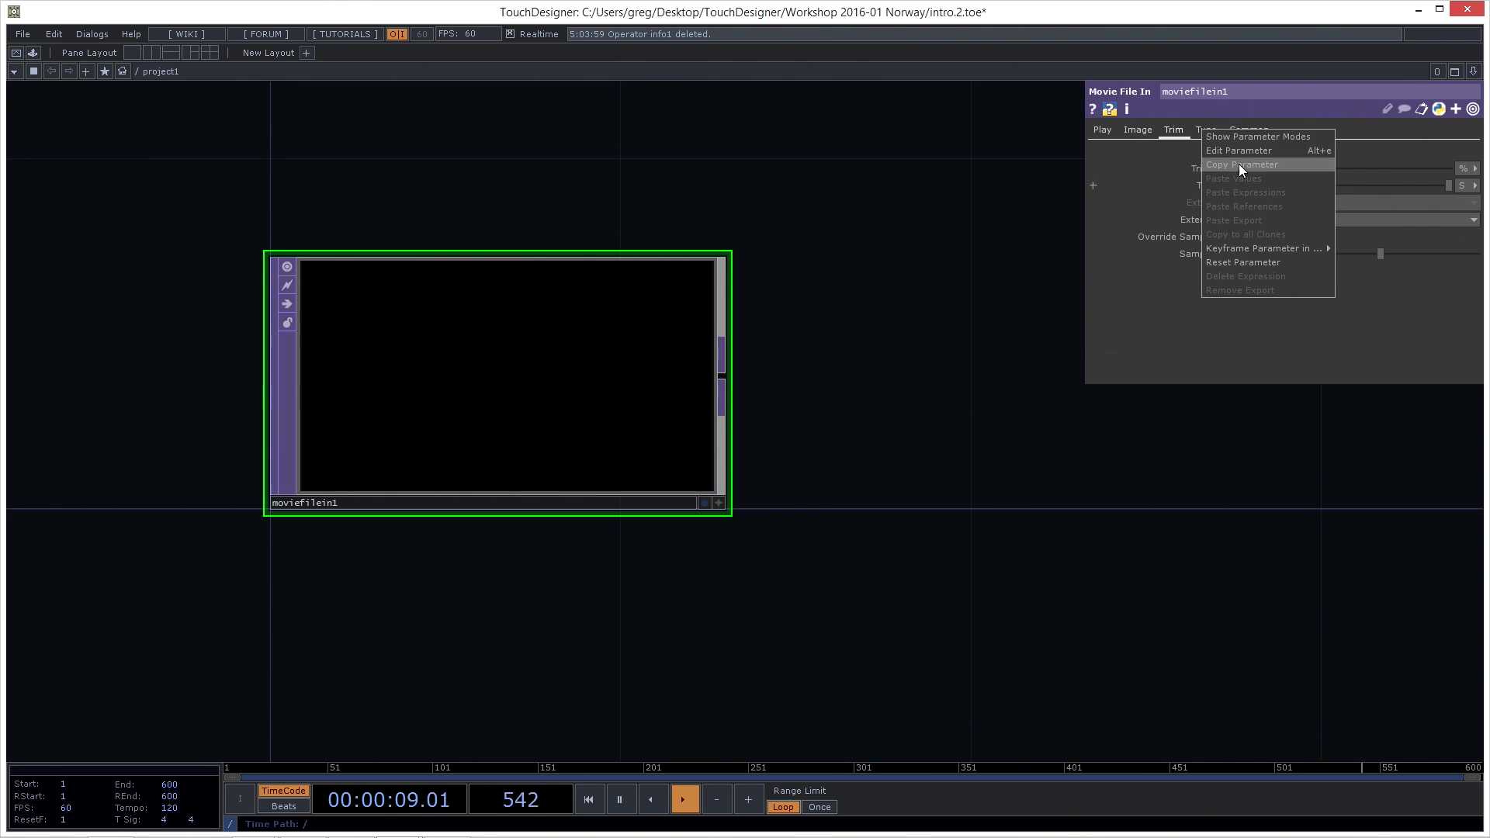
left_click(1240, 165)
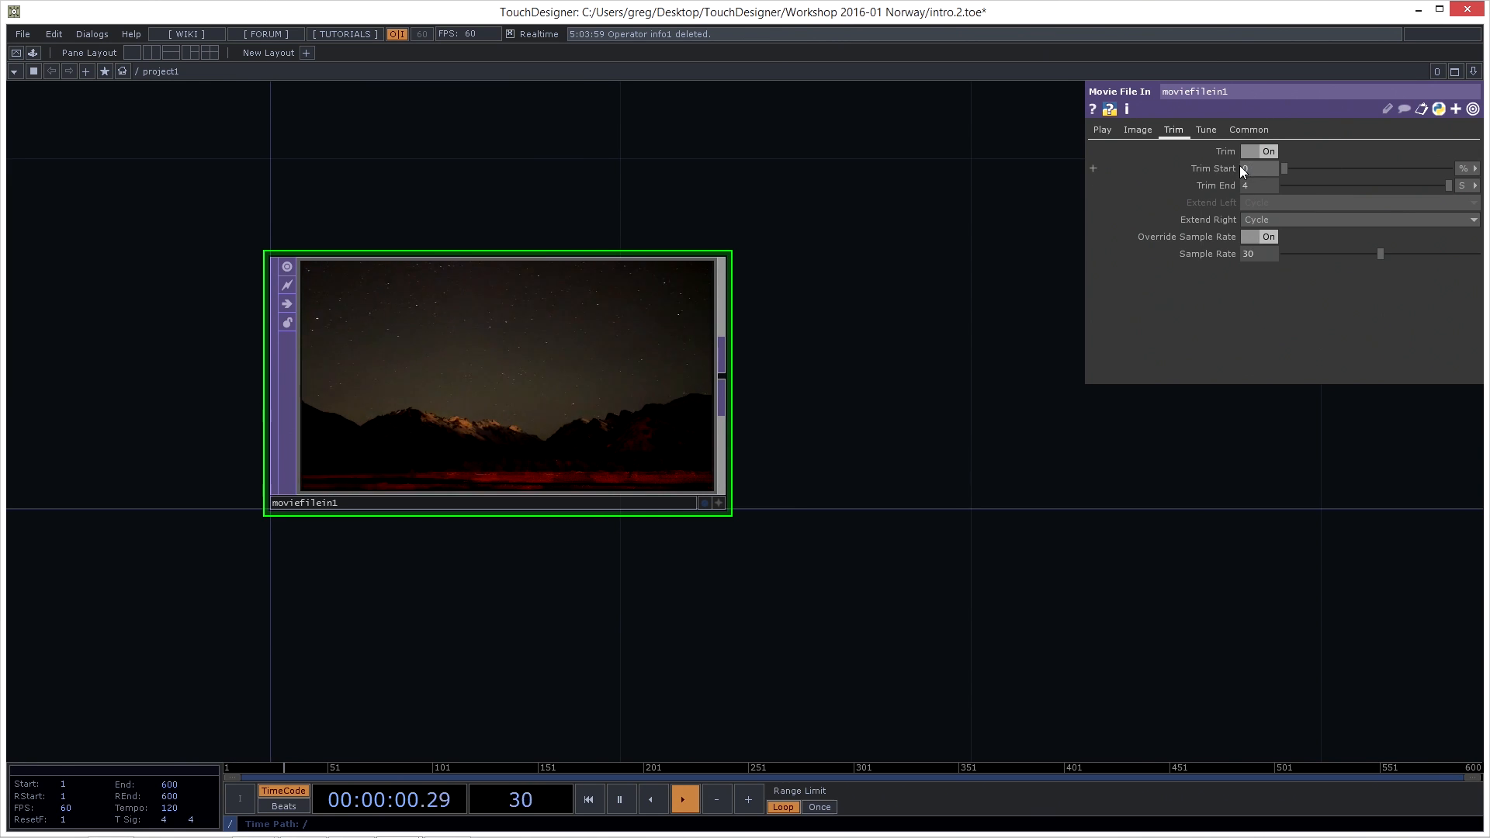
left_click(1100, 132)
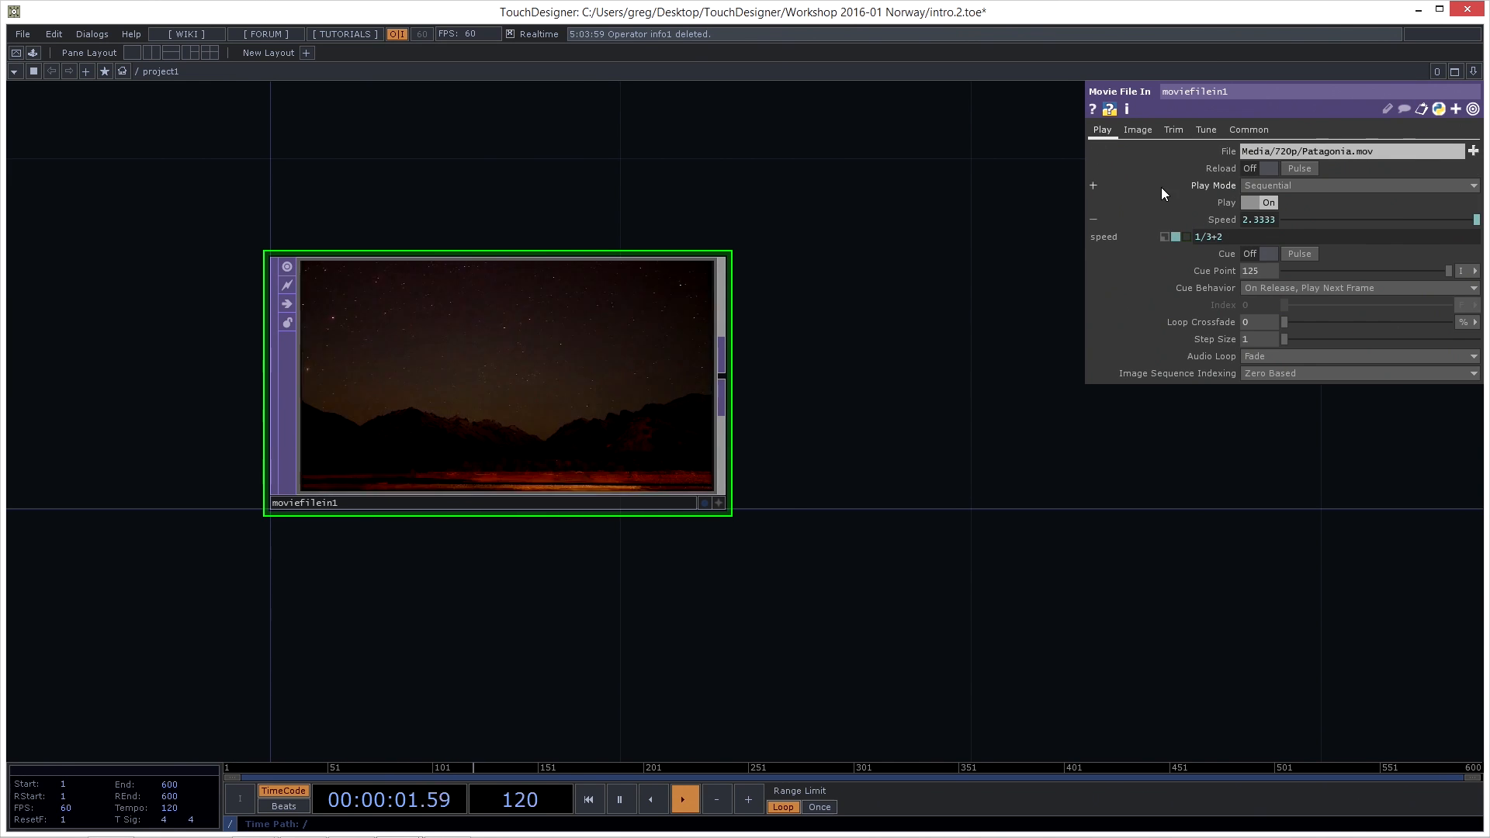
right_click(1221, 218)
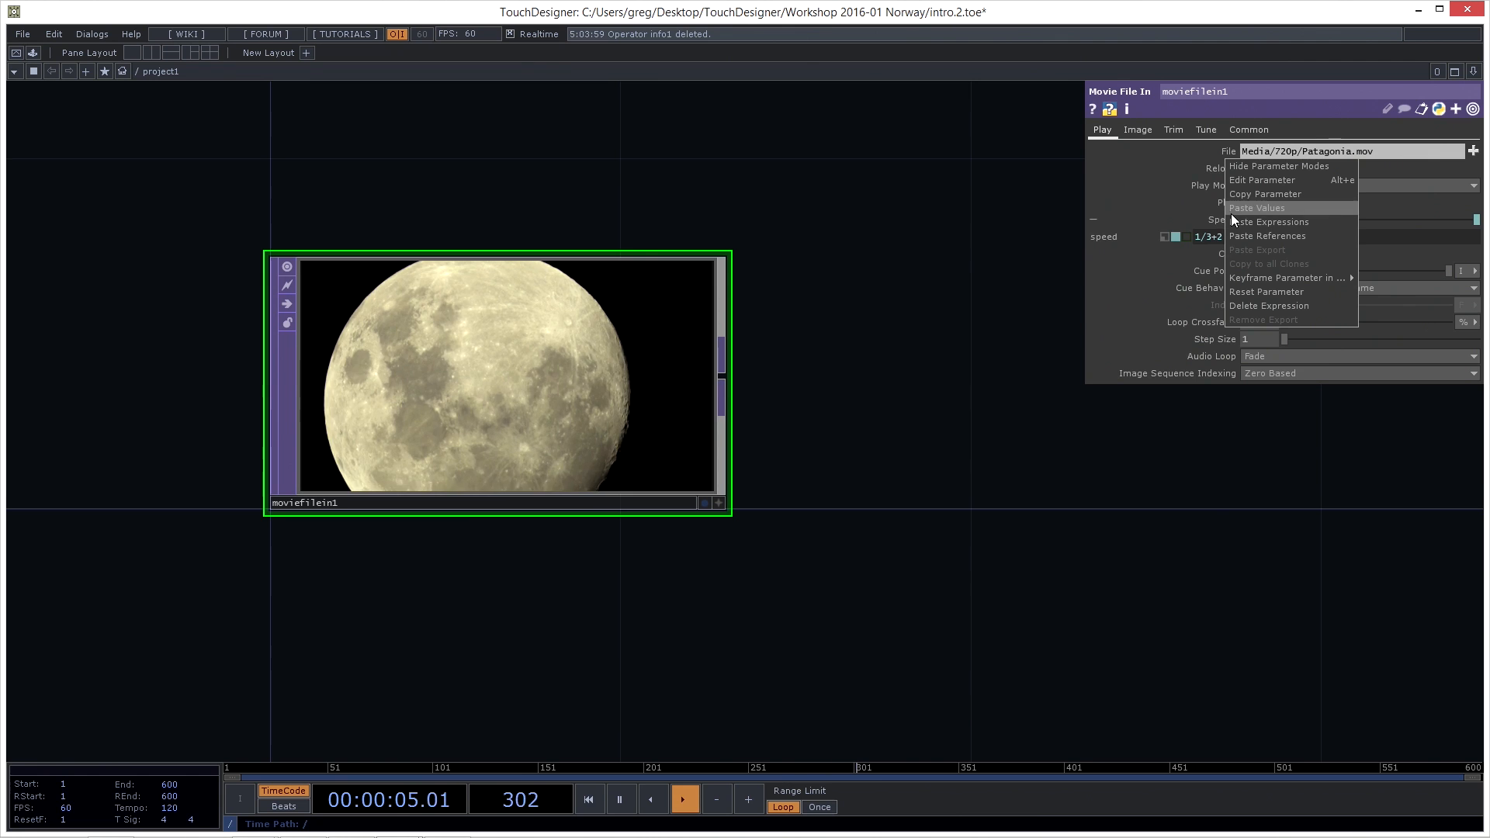
left_click(1266, 236)
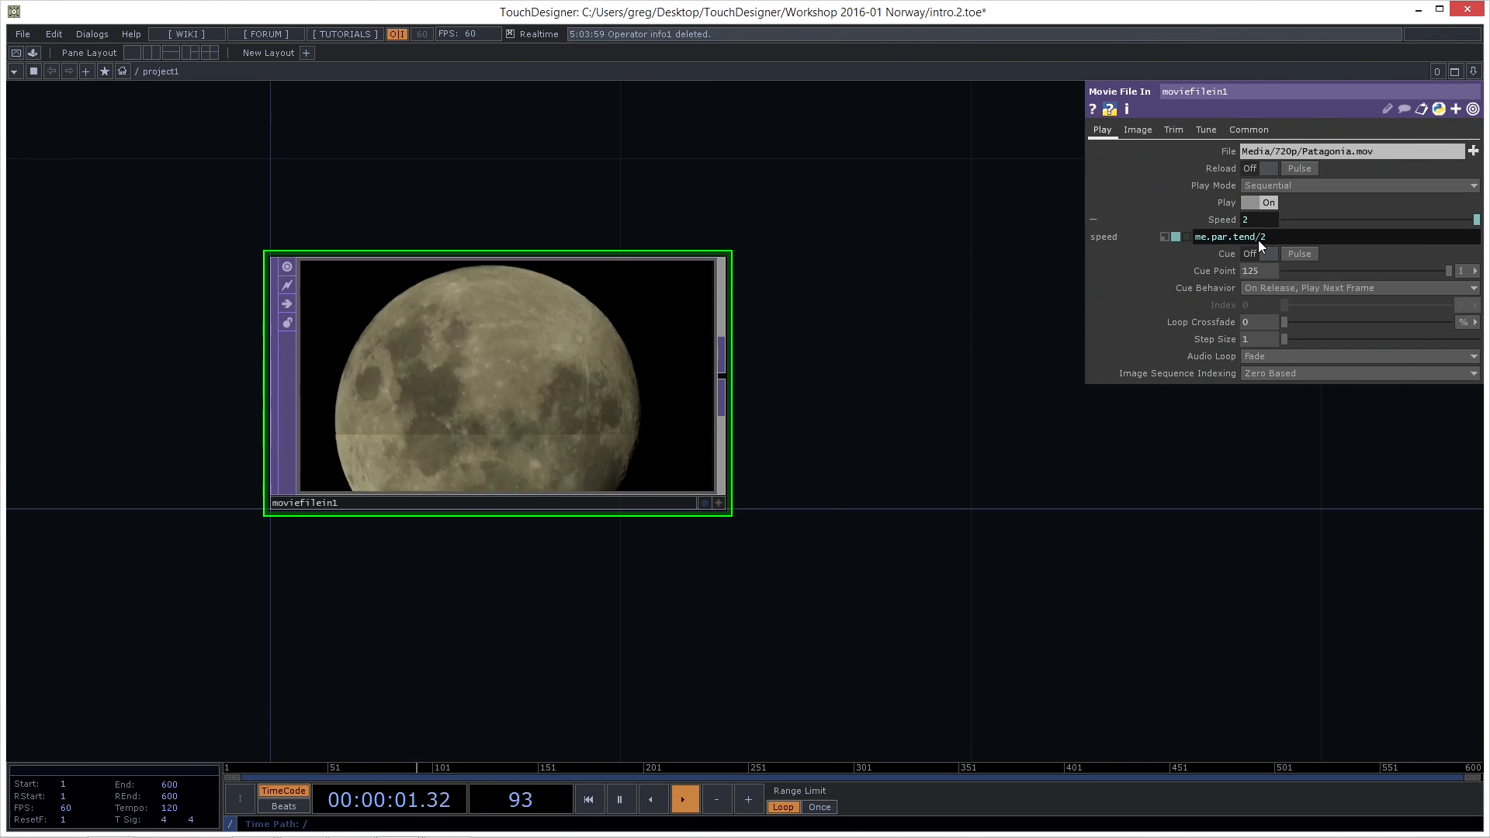
Toggle Speed between constant and expression mode, leaving it on the constant value 1
left_click(1164, 237)
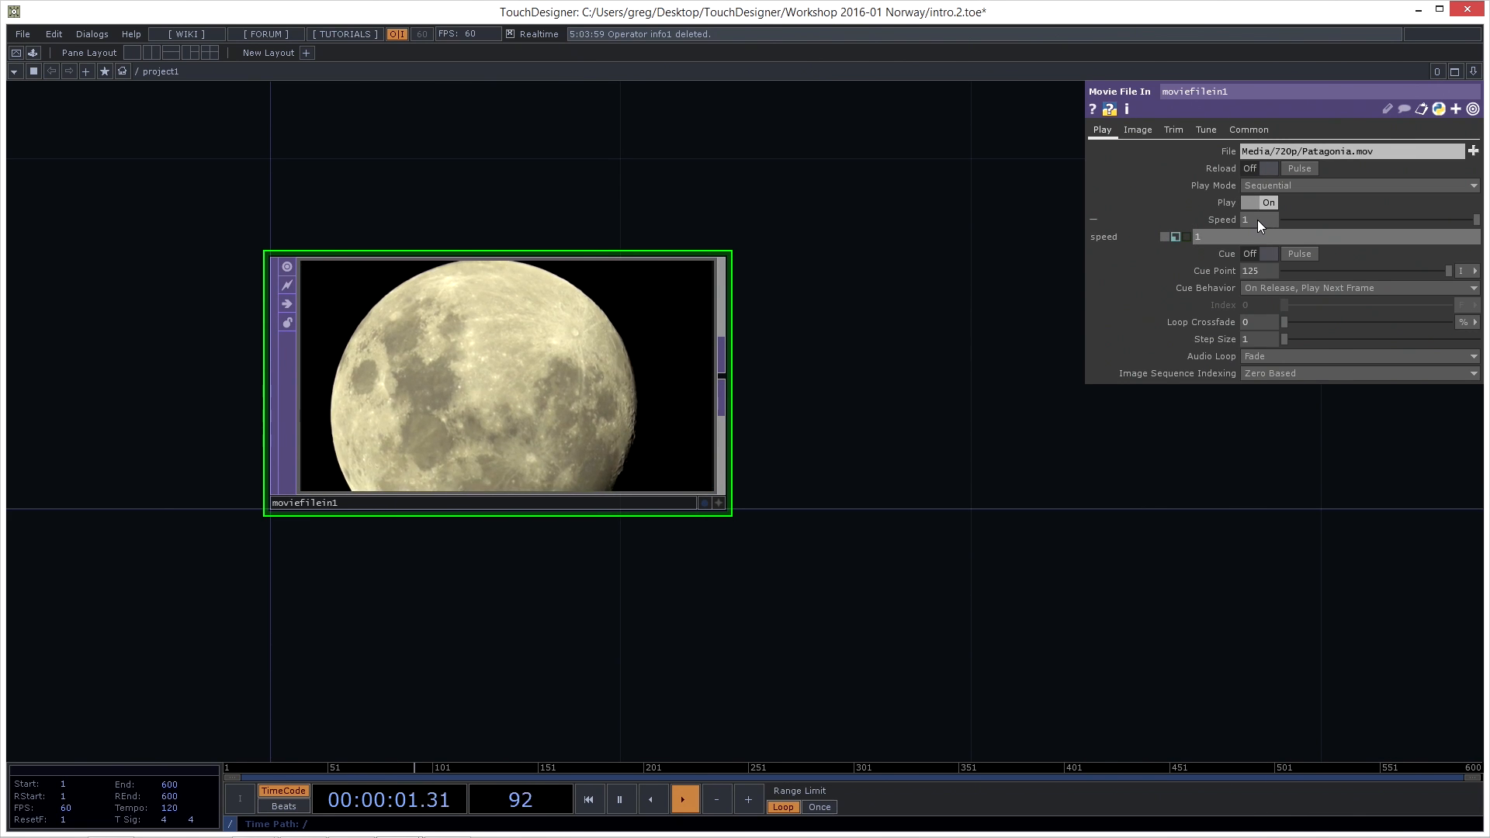
mouse_move(1252, 221)
middle_mouse_down()
mouse_move(1253, 204)
mouse_move(1311, 204)
mouse_move(1253, 204)
middle_mouse_up()
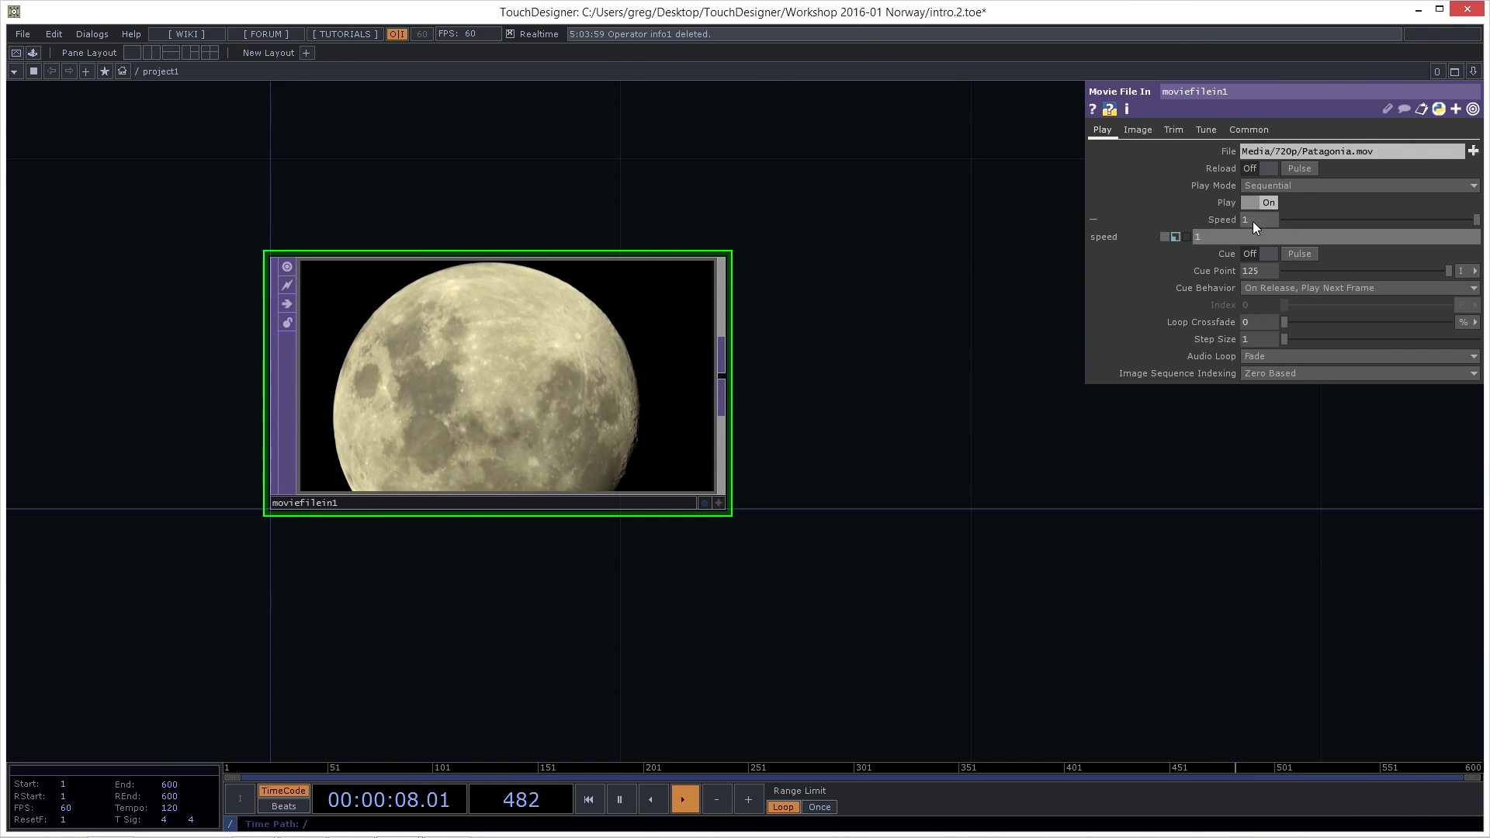
left_click(1175, 236)
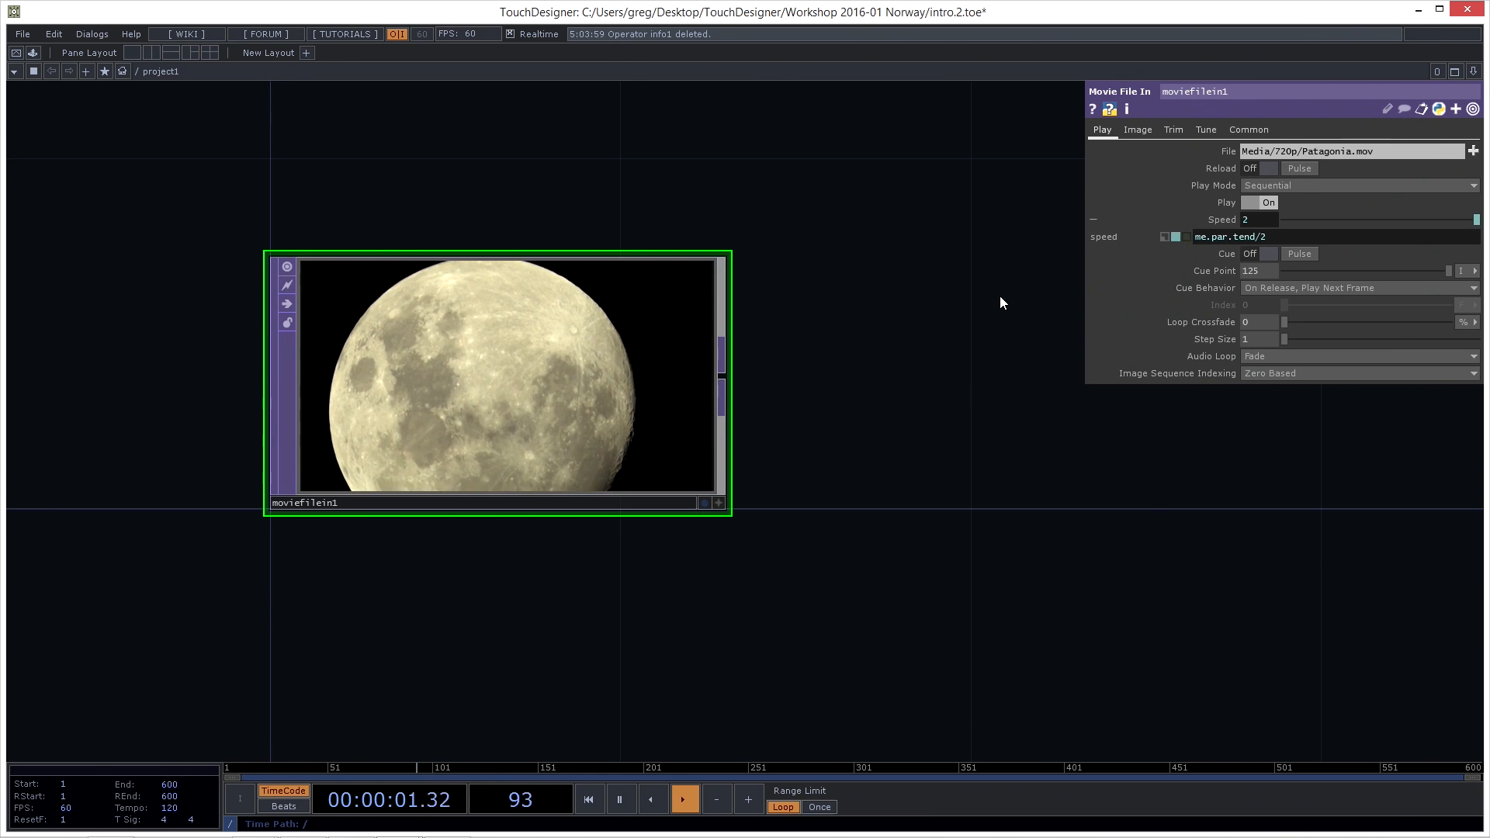
left_click(1175, 236)
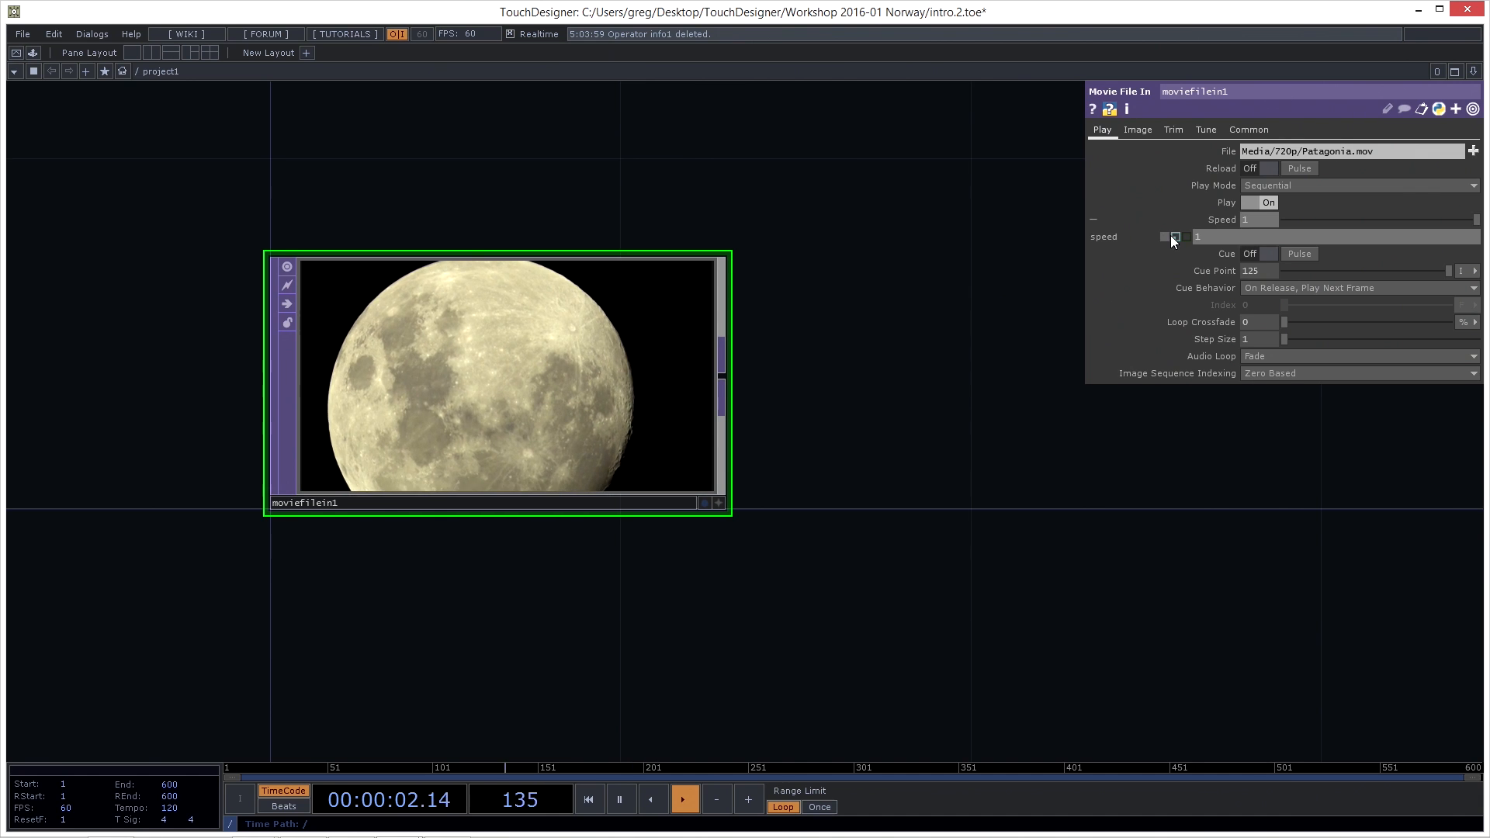
Add a Constant CHOP below the Movie File In TOP
left_click_drag(959, 498, 902, 384)
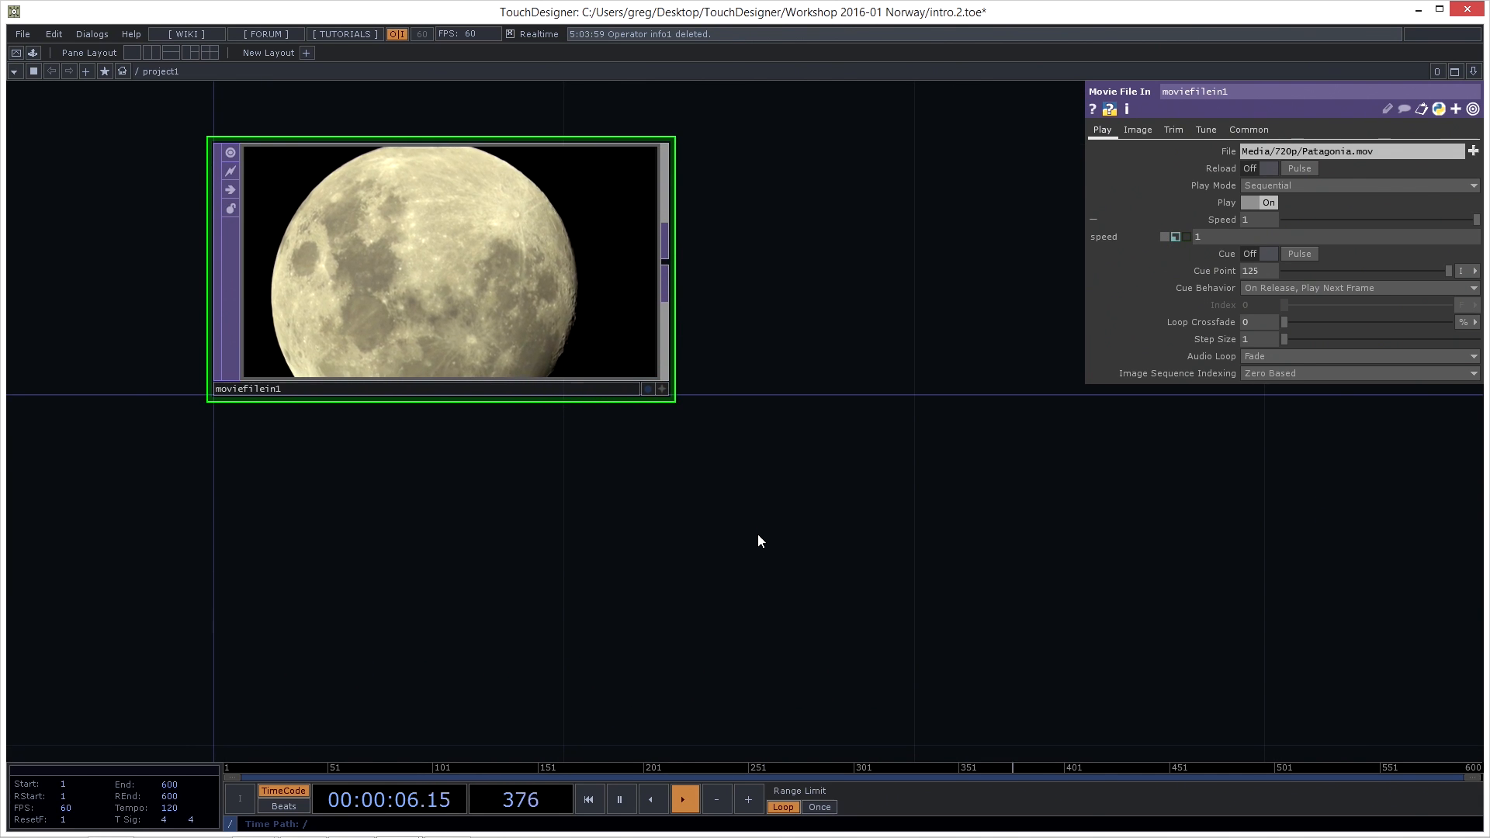
key("Tab")
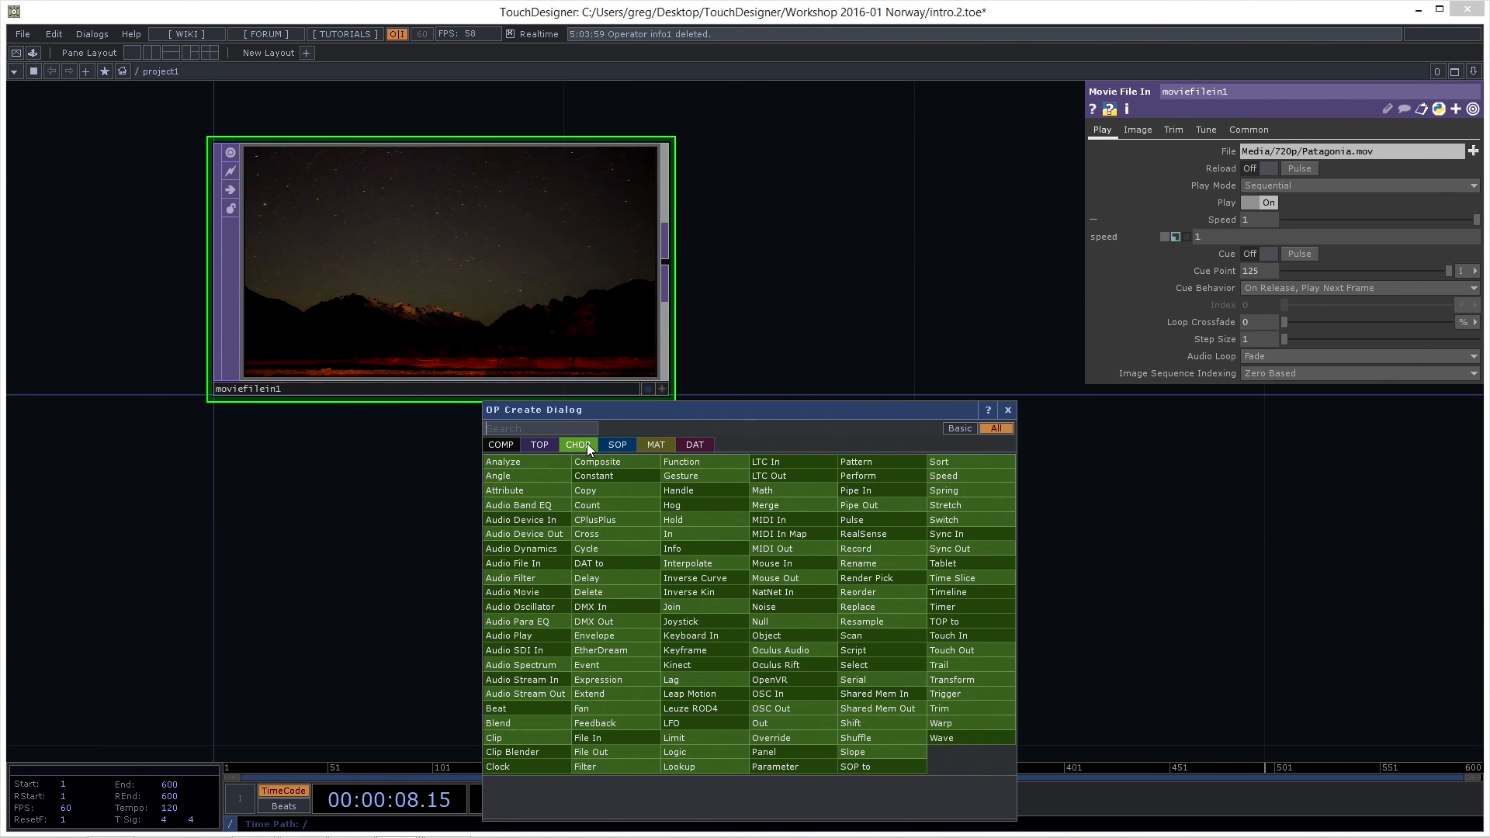
left_click(607, 476)
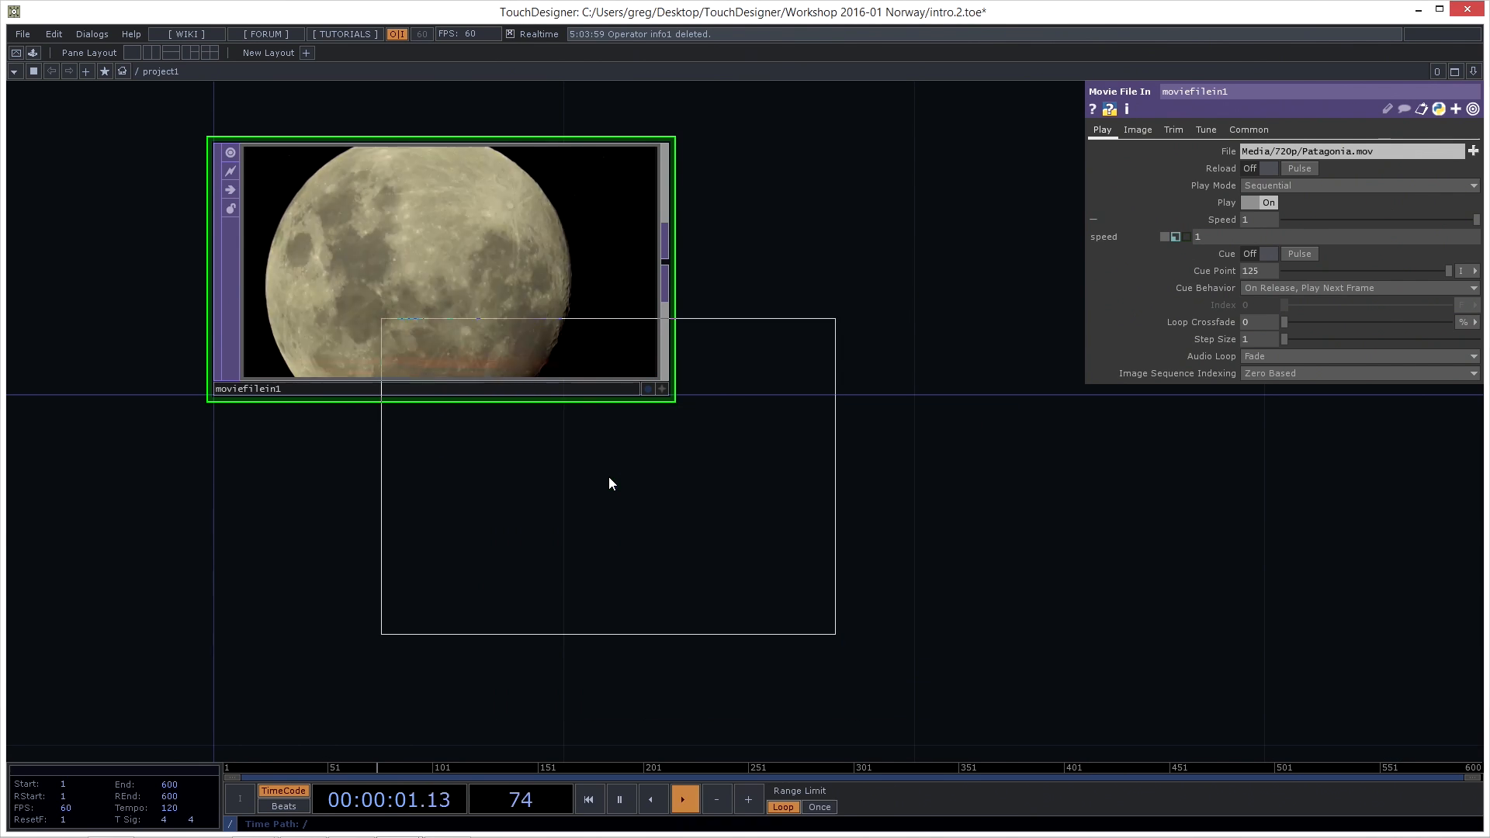
left_click(597, 583)
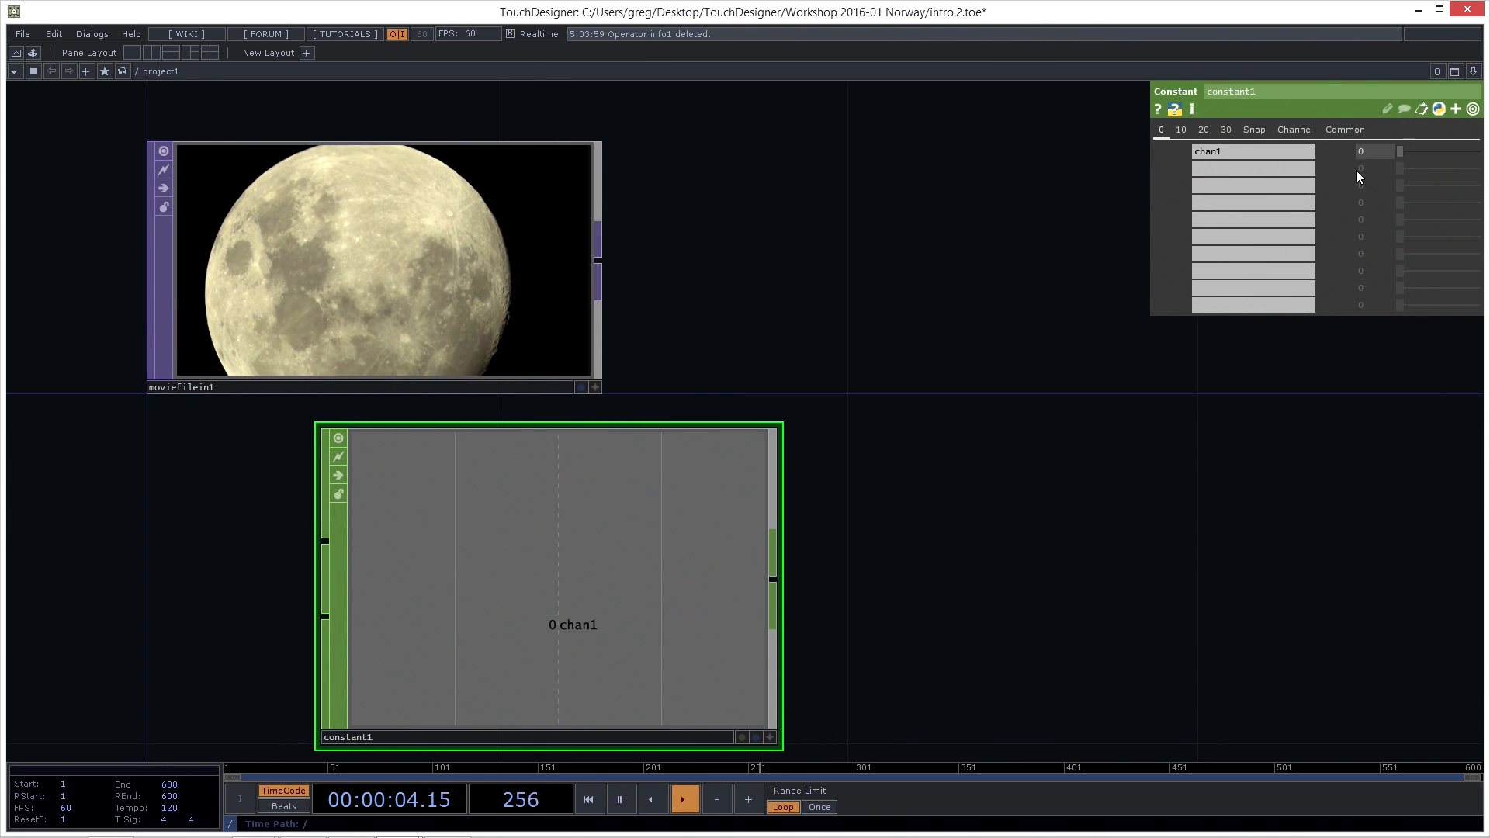
Paste the copied Trim End parameter as a reference into the chan1 value and expand it to show its expression
right_click(1342, 151)
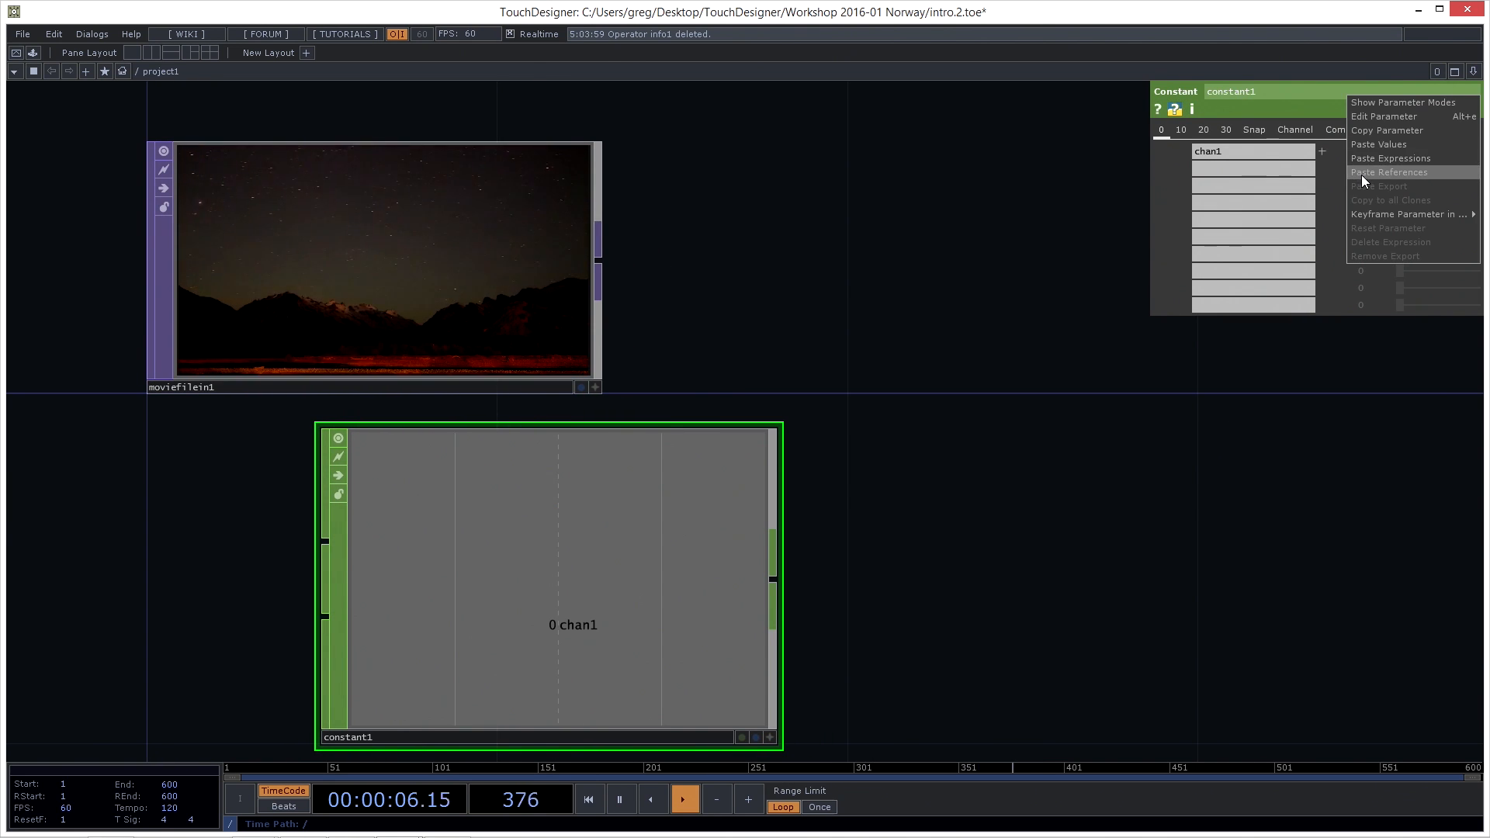
left_click(1361, 174)
left_click(1326, 150)
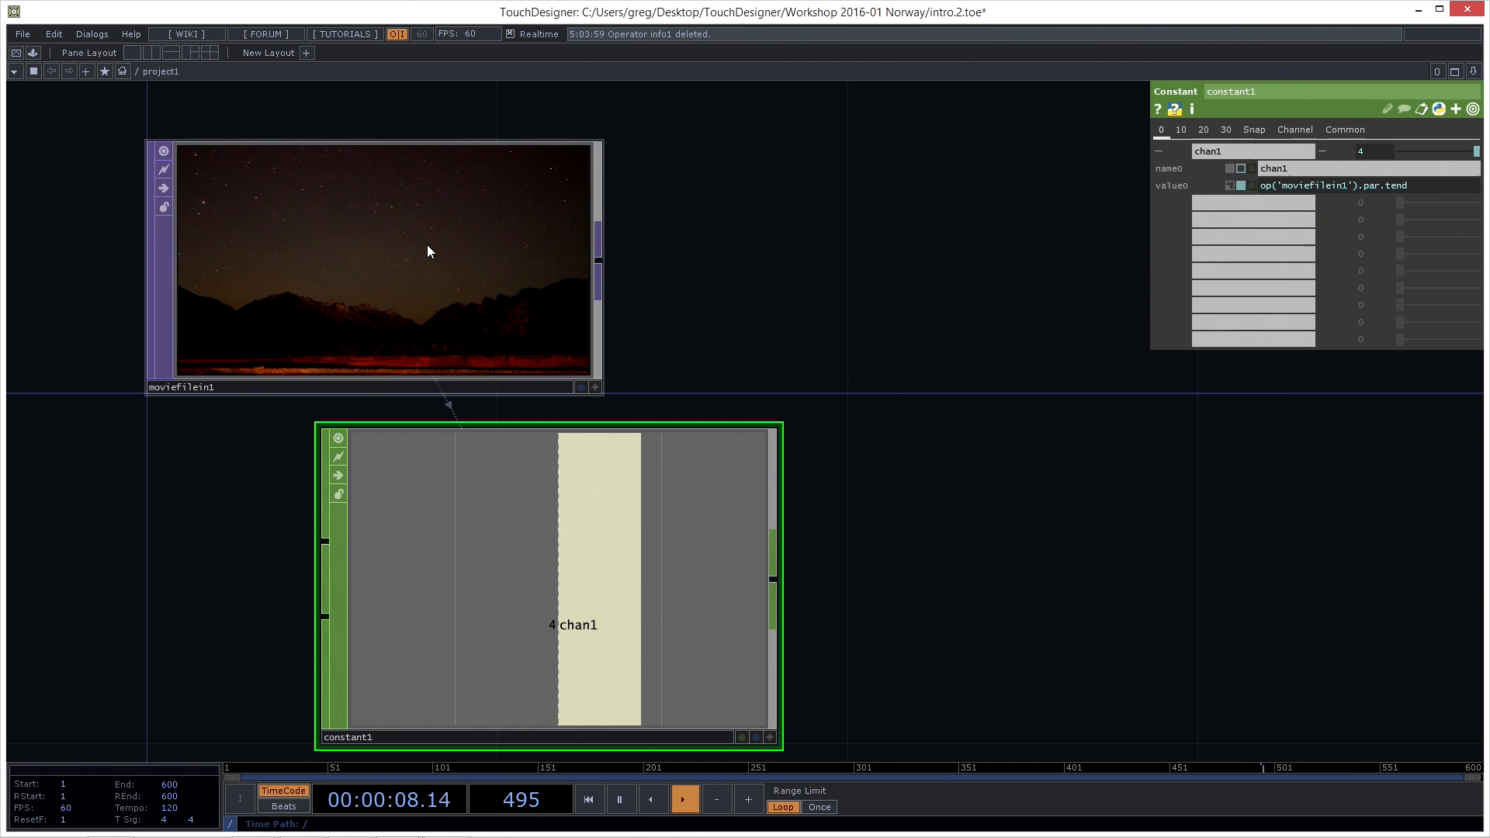
Vary the movie's Trim End to drive the linked Constant CHOP, then set it to 6
left_click(428, 251)
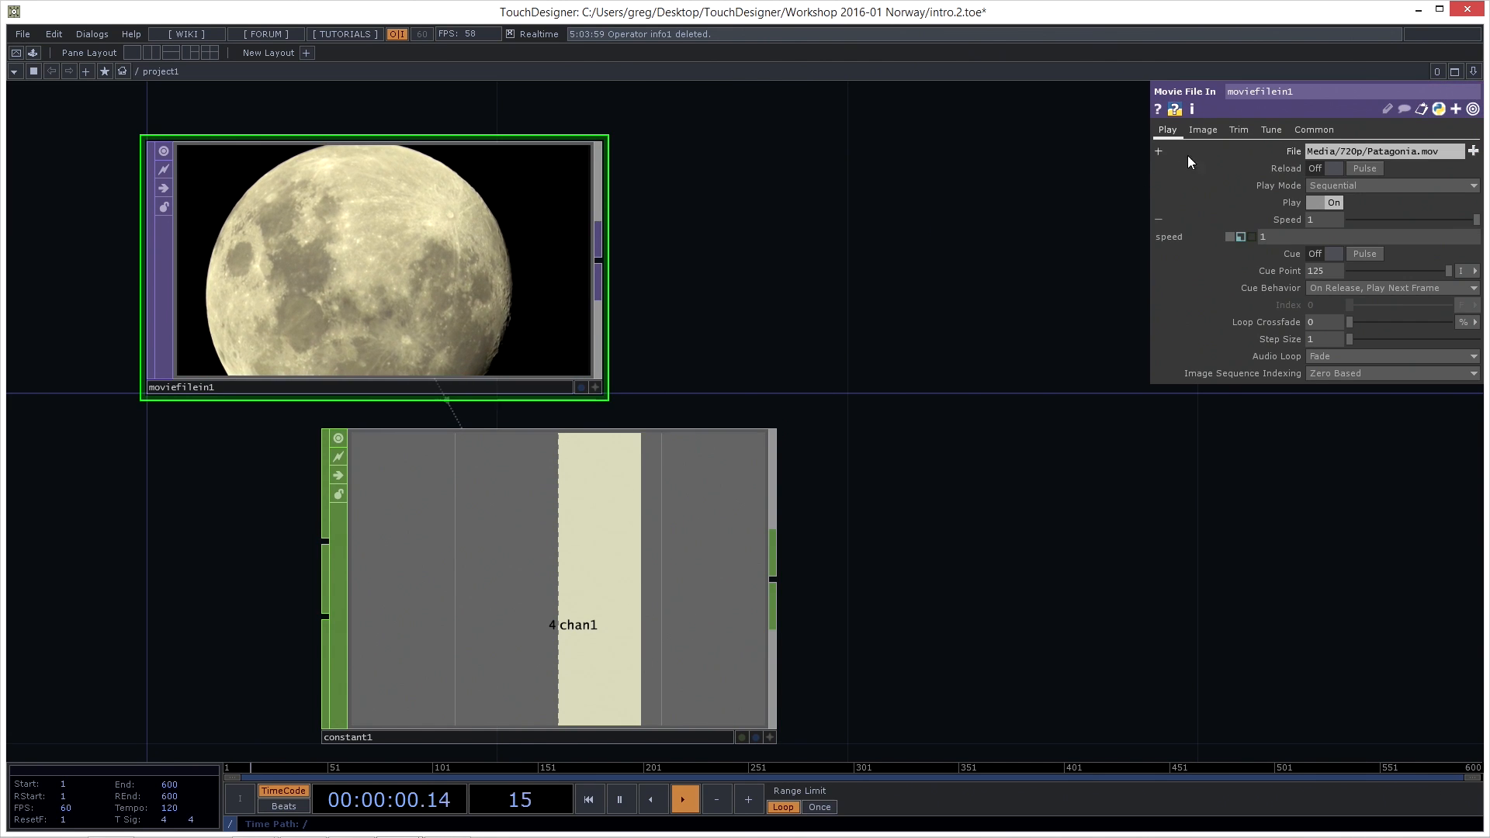
left_click(1239, 131)
mouse_move(1429, 186)
left_mouse_down()
mouse_move(1401, 187)
mouse_move(1445, 181)
mouse_move(1402, 185)
mouse_move(1450, 184)
left_mouse_up()
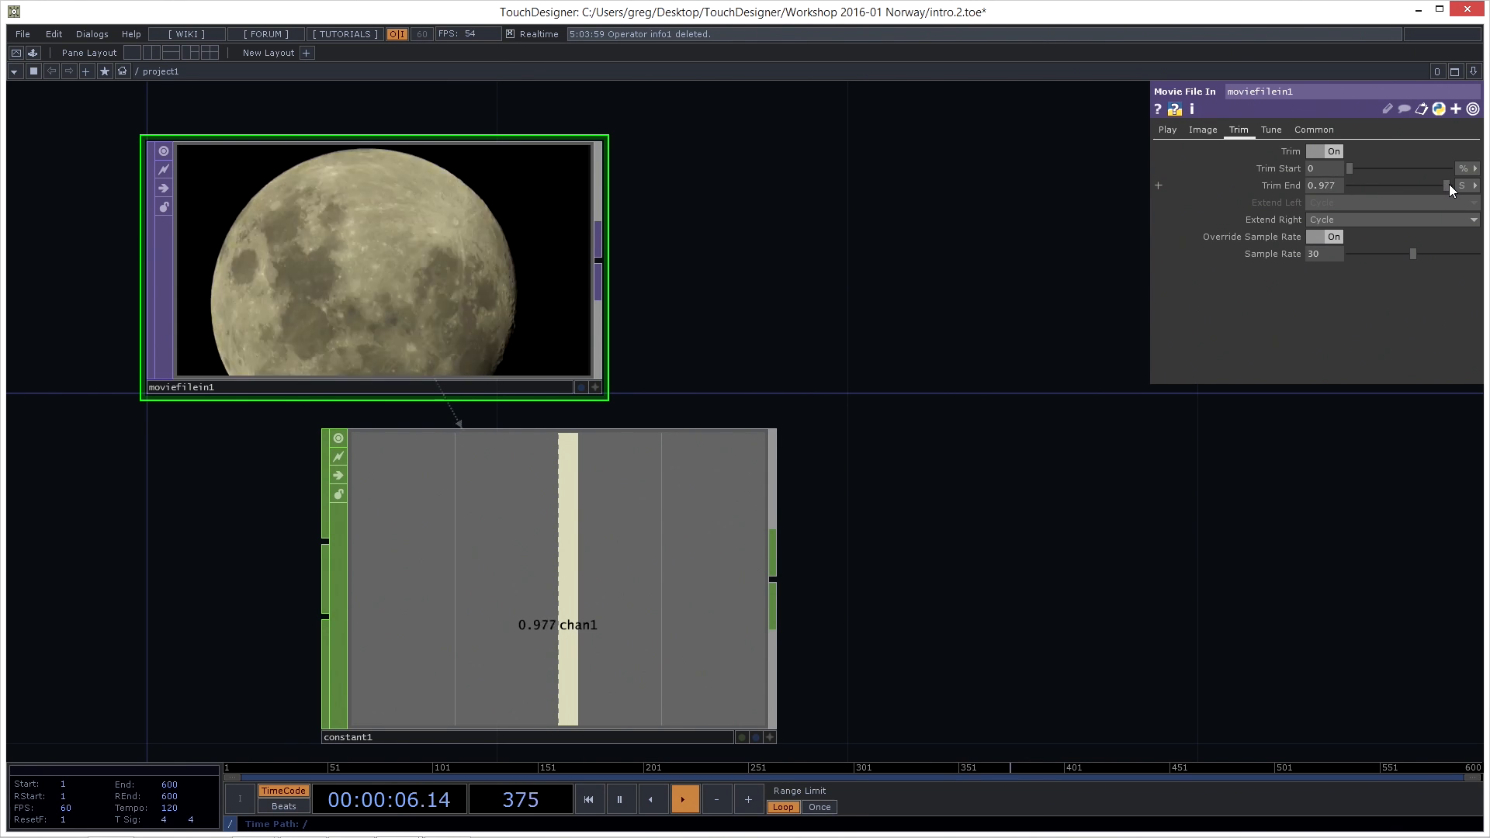
left_click(1325, 186)
type("6")
key("Return")
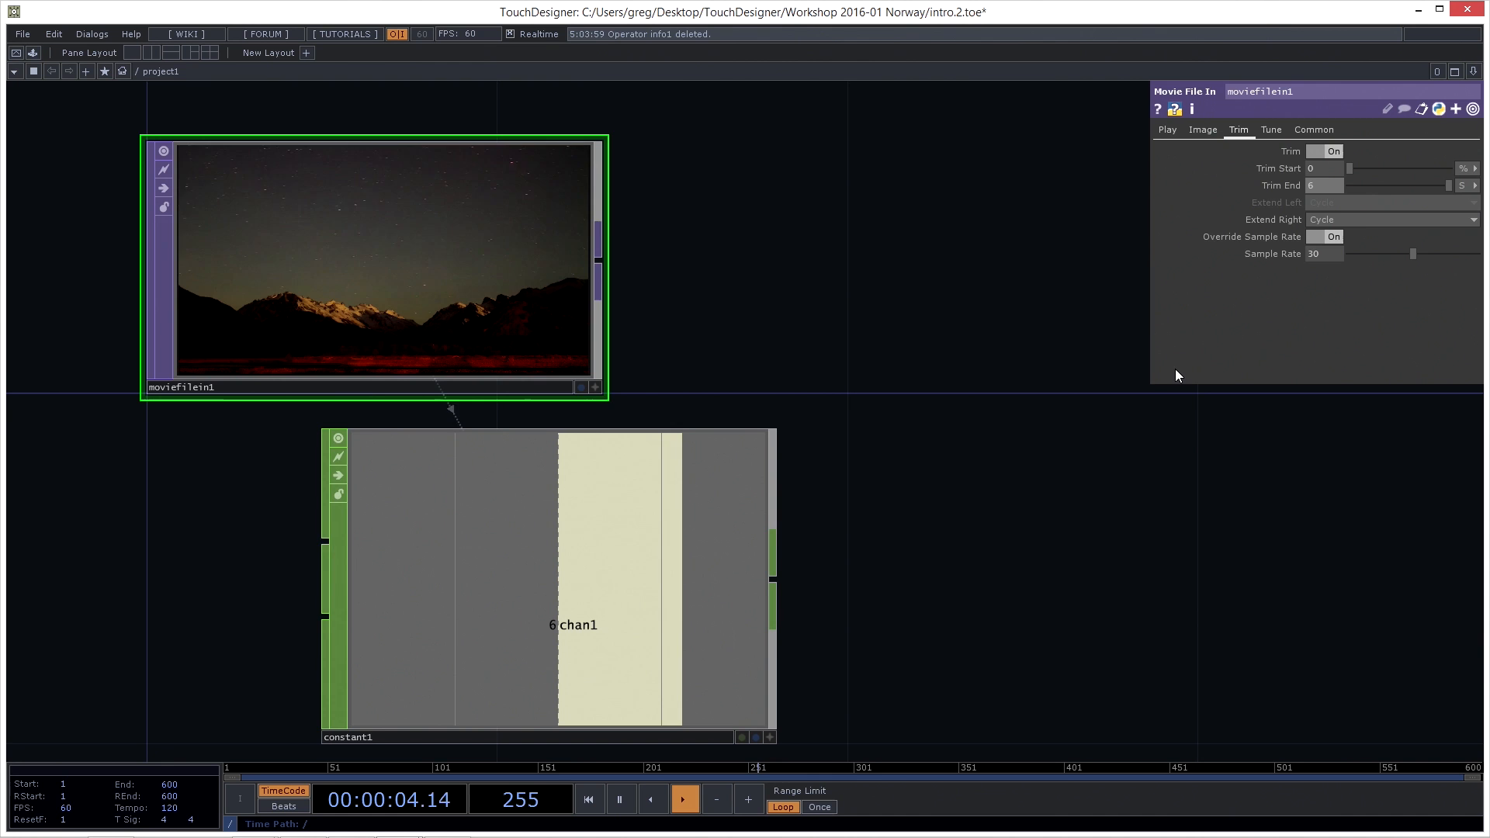
Delete the Constant CHOP and reset all parameters of the Movie File In TOP to their defaults
scroll(790, 598, "up", 3)
left_click_drag(1026, 464, 1055, 448)
left_click_drag(667, 472, 667, 594)
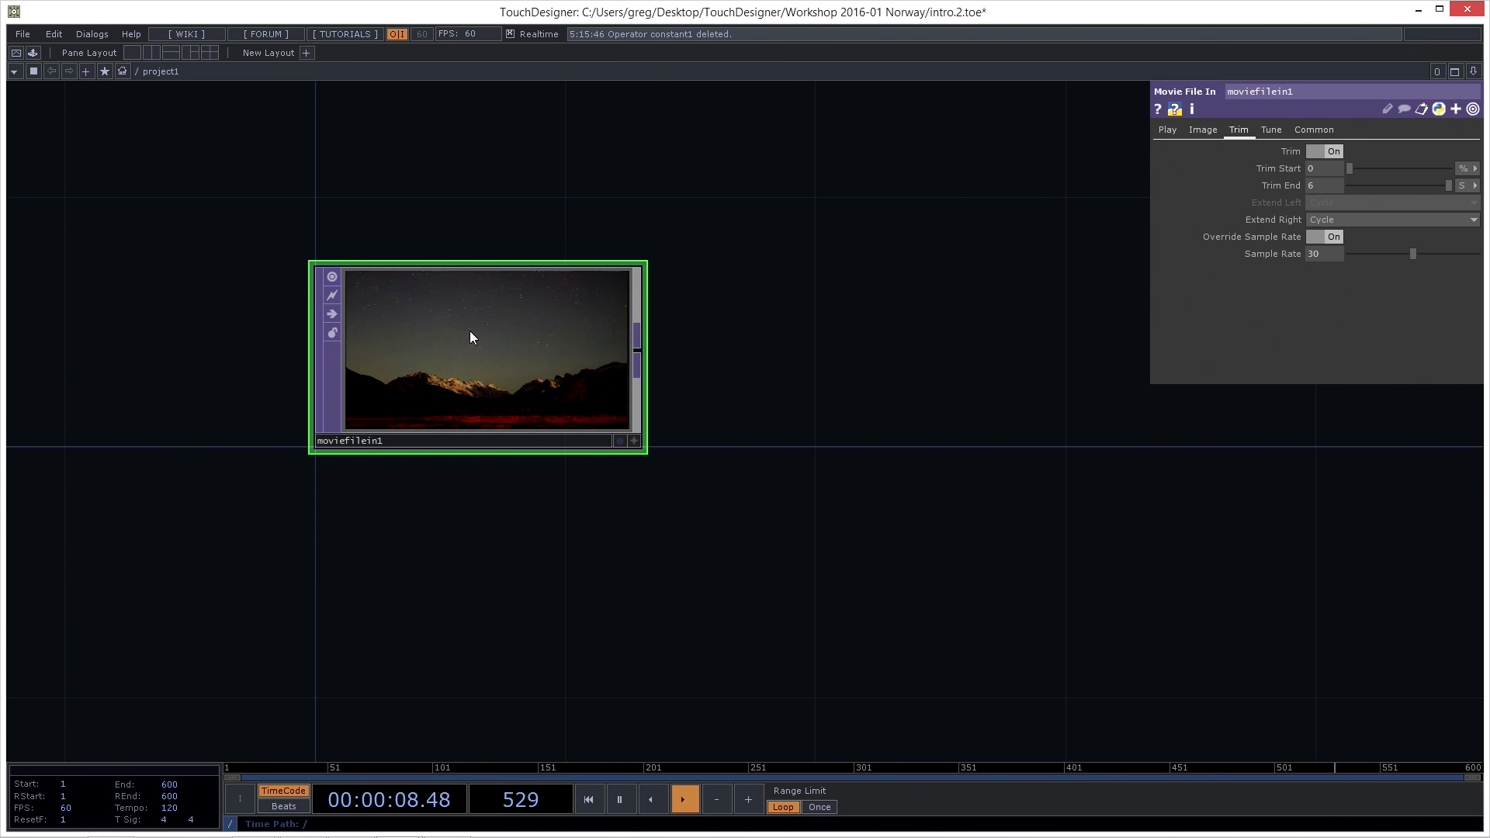
right_click(494, 333)
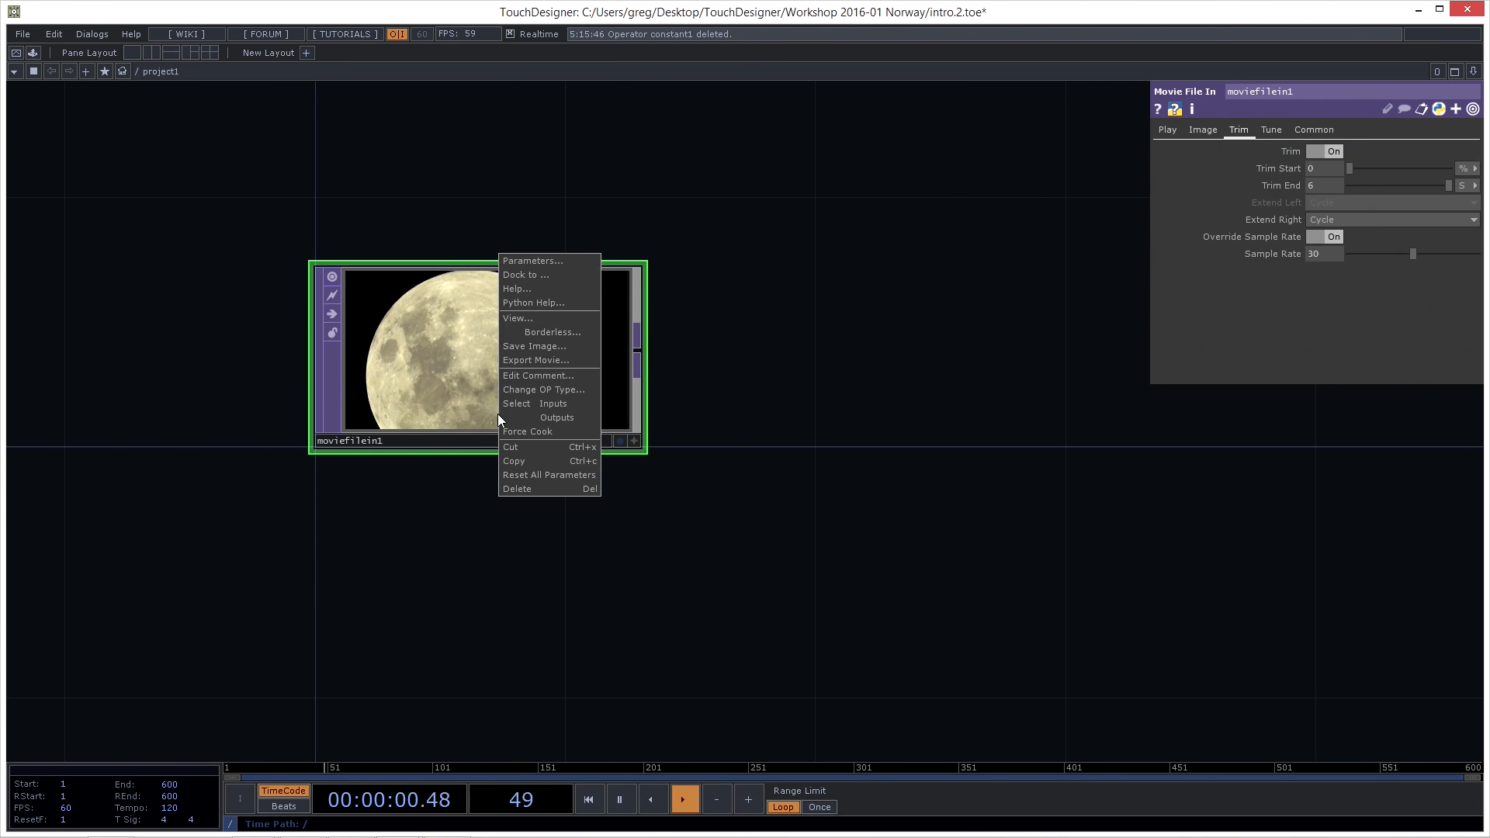
left_click(537, 472)
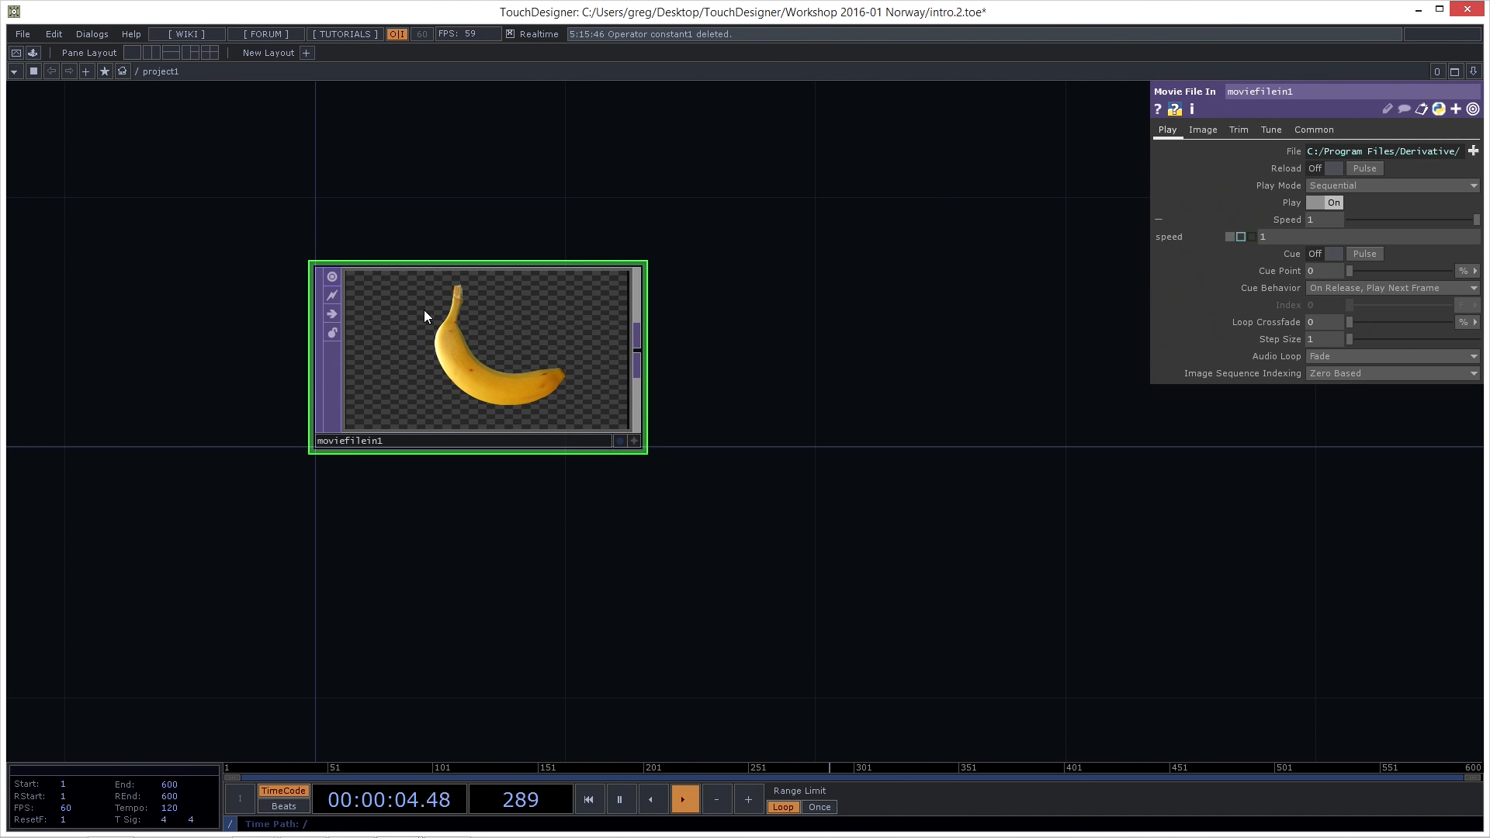
Load Patagonia.mov from the Media/720p folder into the Movie File In TOP and collapse the expanded Speed parameter
left_click(1473, 153)
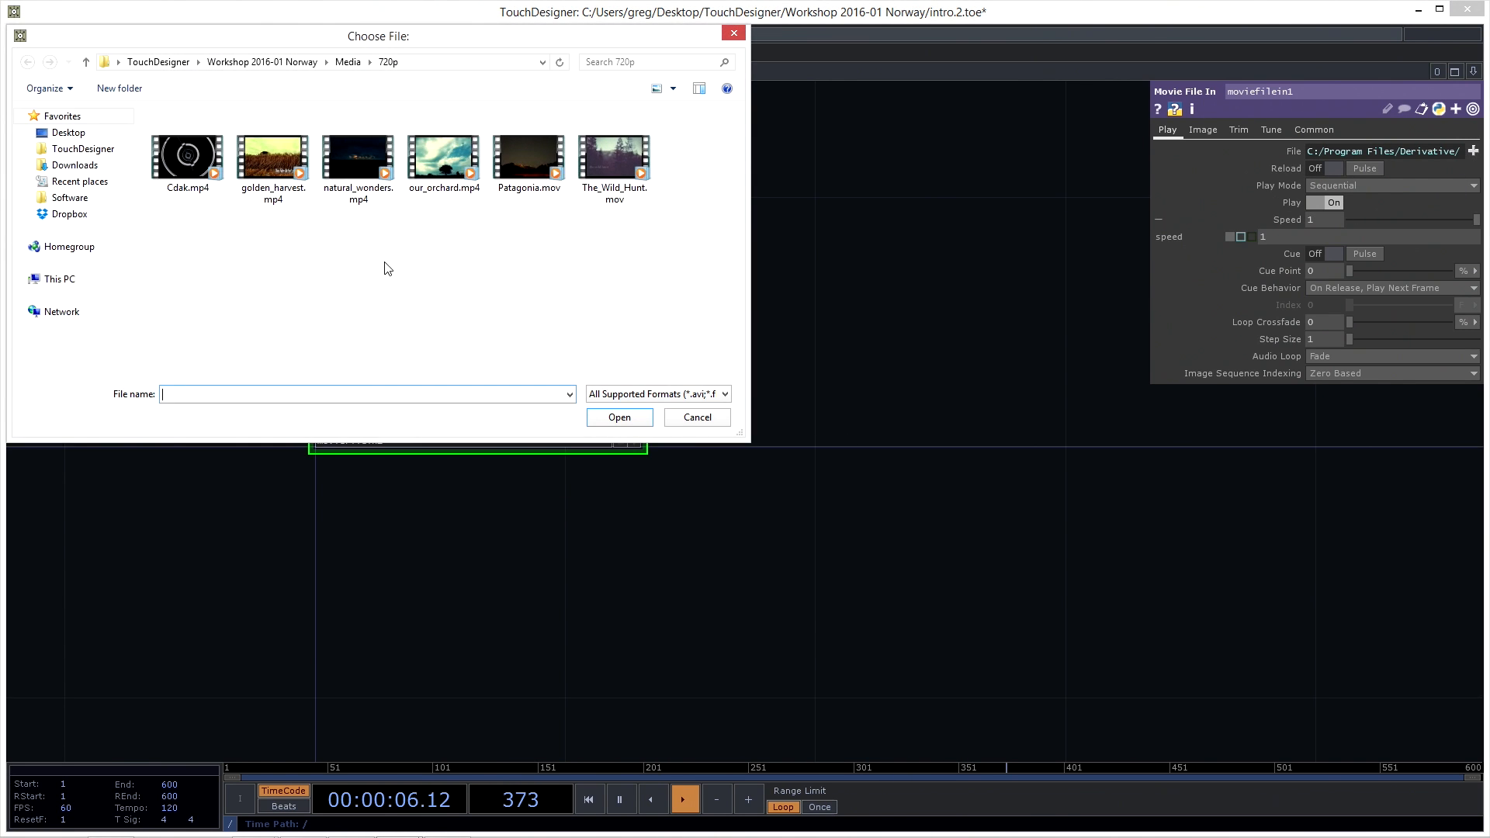
left_click(626, 418)
left_click_drag(925, 367, 913, 372)
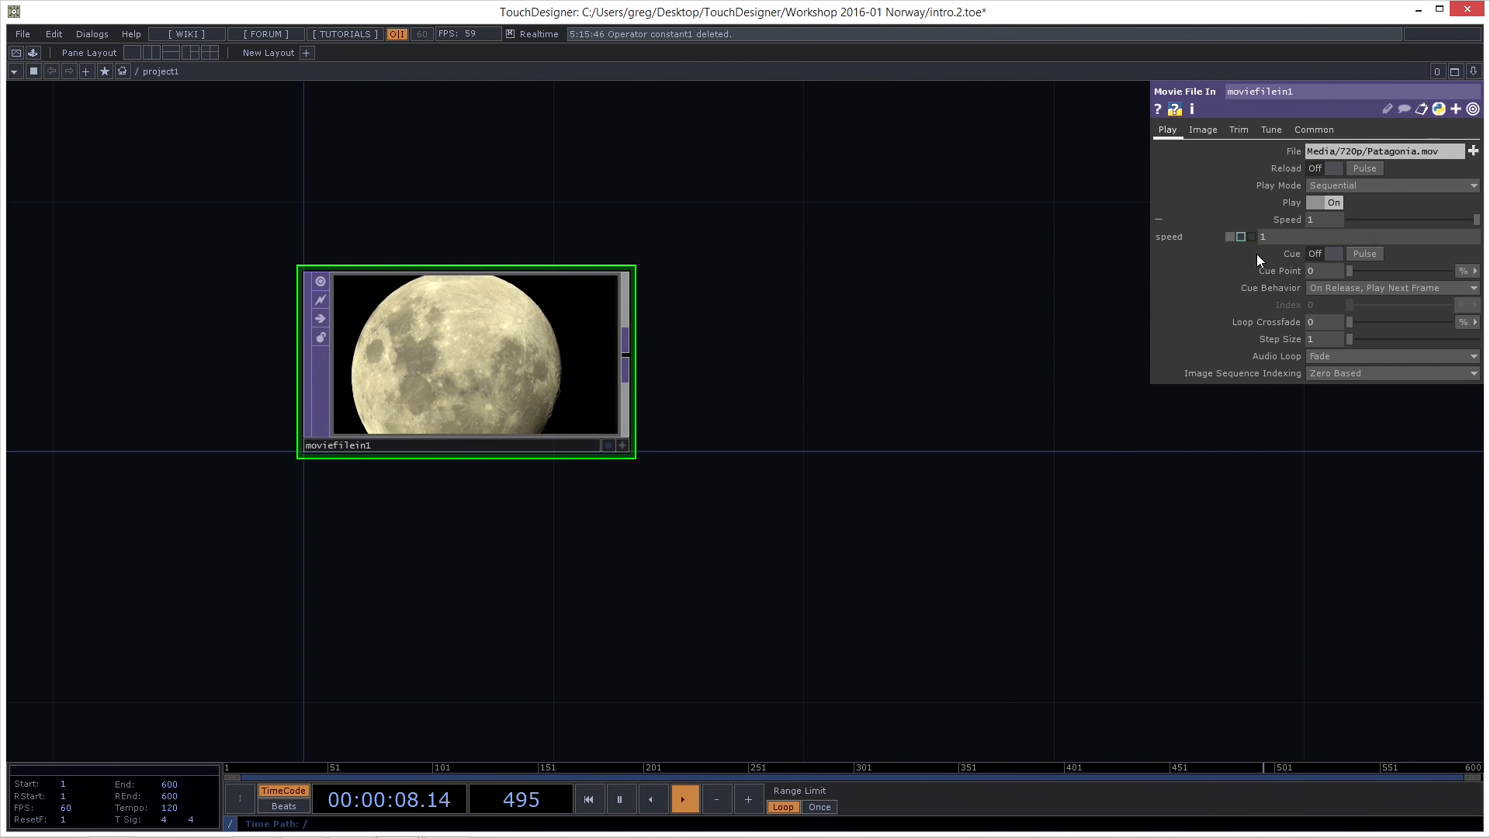
left_click(1287, 220)
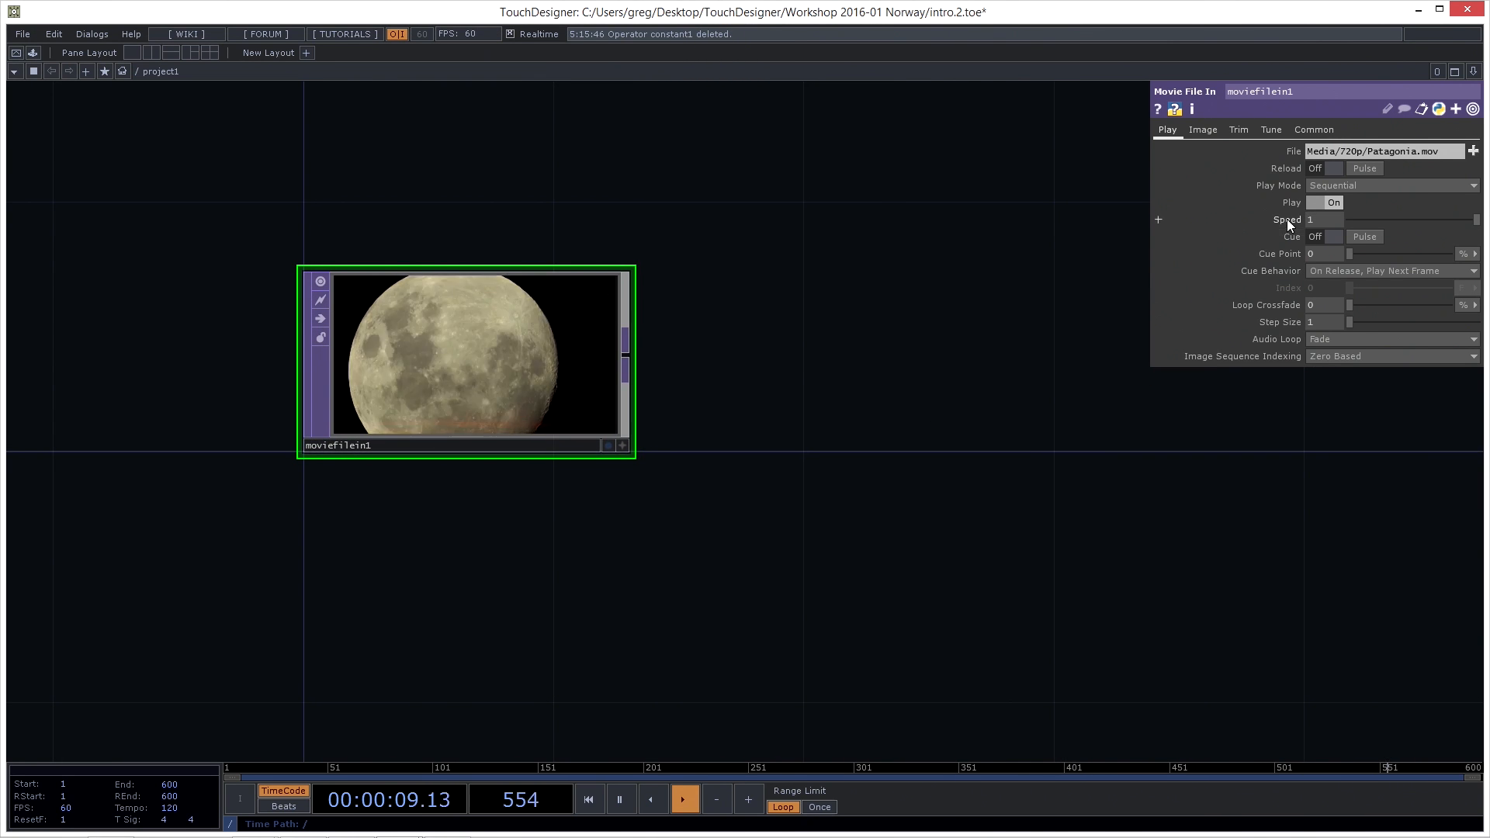
Examine the Movie File In TOP's Tune and Common parameters, including pre-read frames, caching and output resolution
left_click(1271, 130)
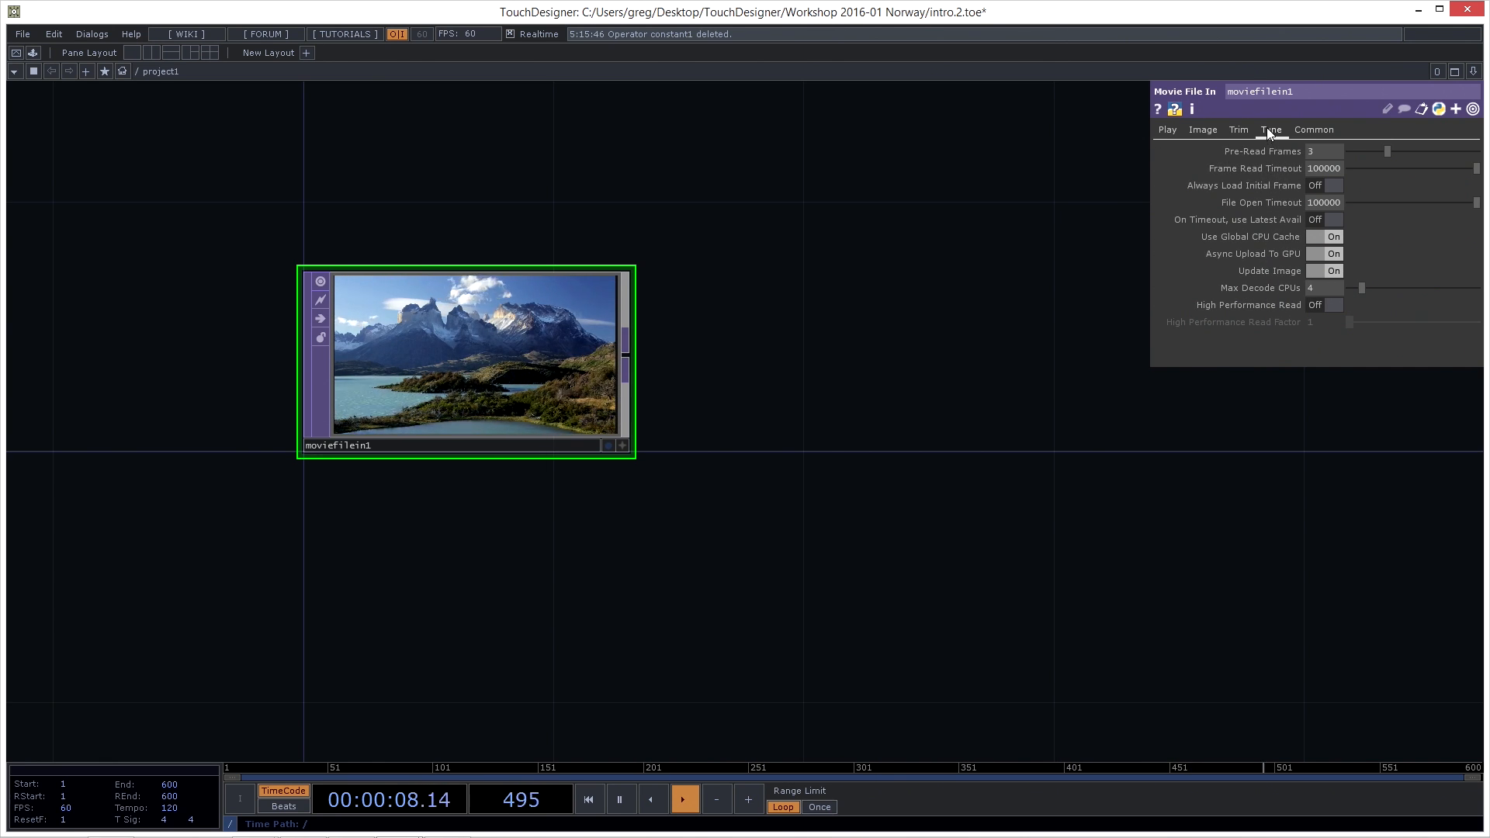
left_click(1315, 129)
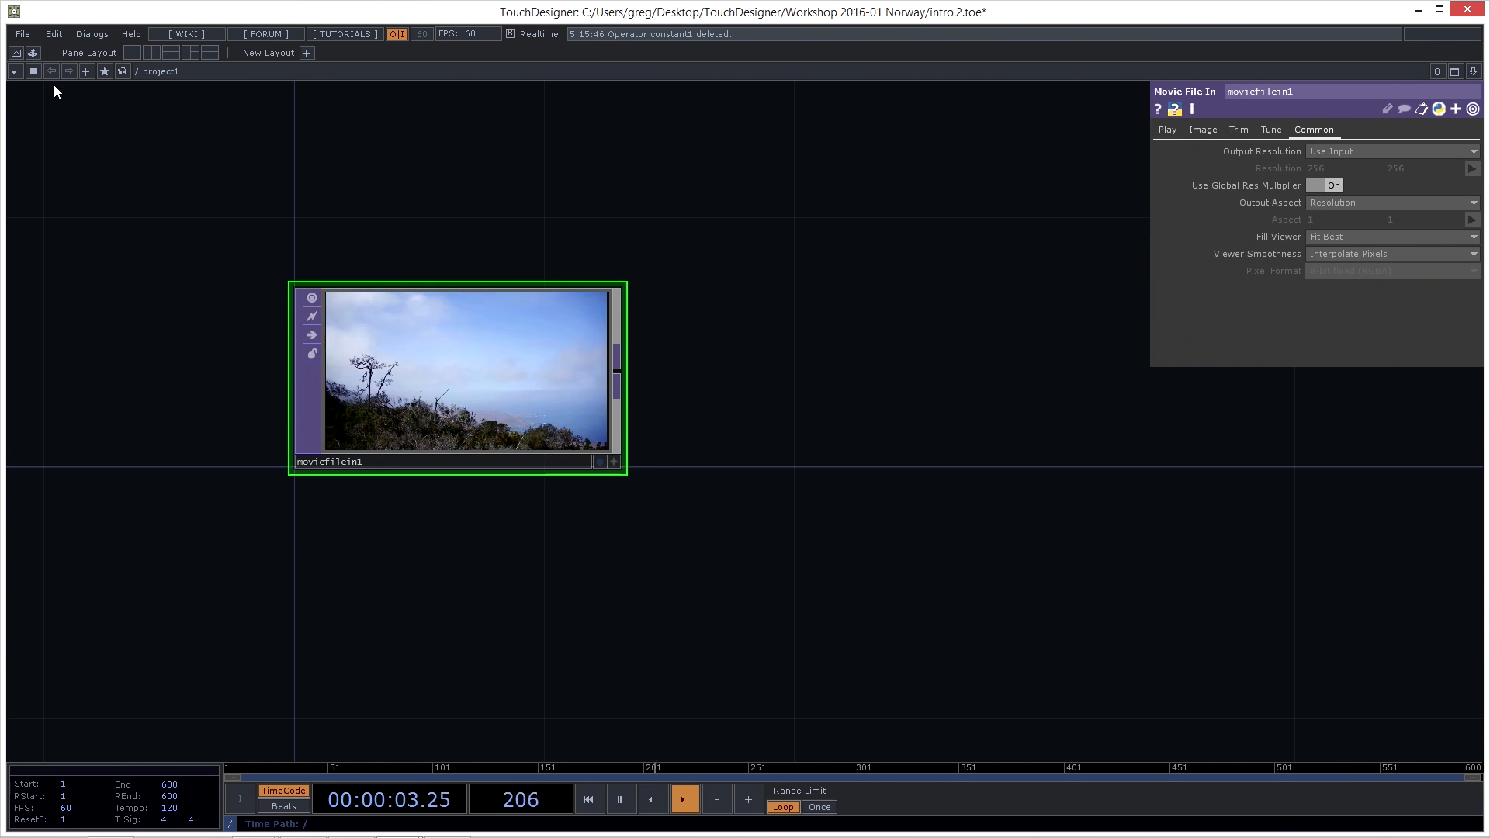
Set the Global Resolution Multiplier in the TOPs preferences to Half and apply the change
left_click(54, 33)
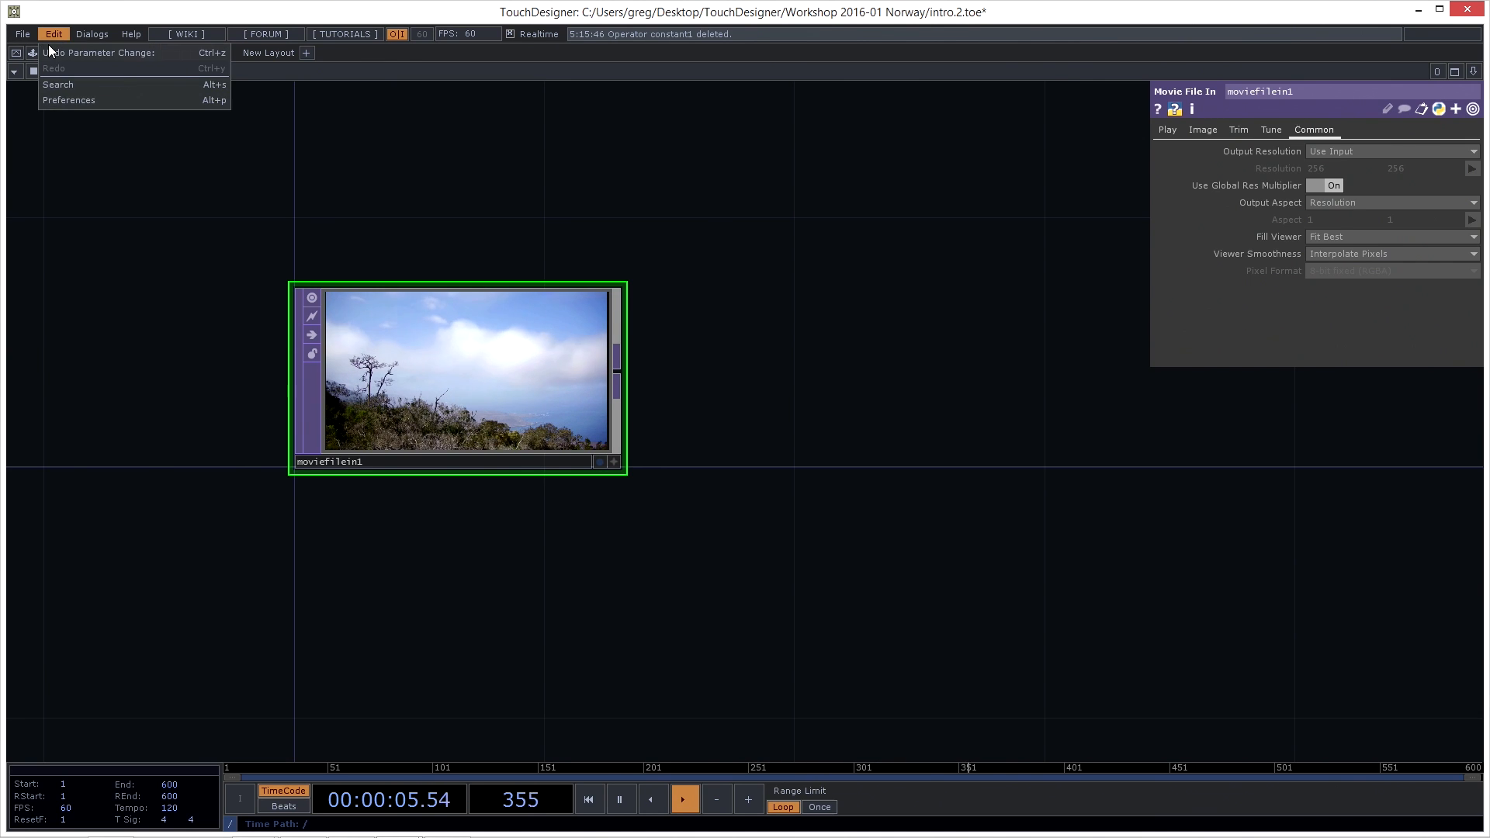
left_click(81, 100)
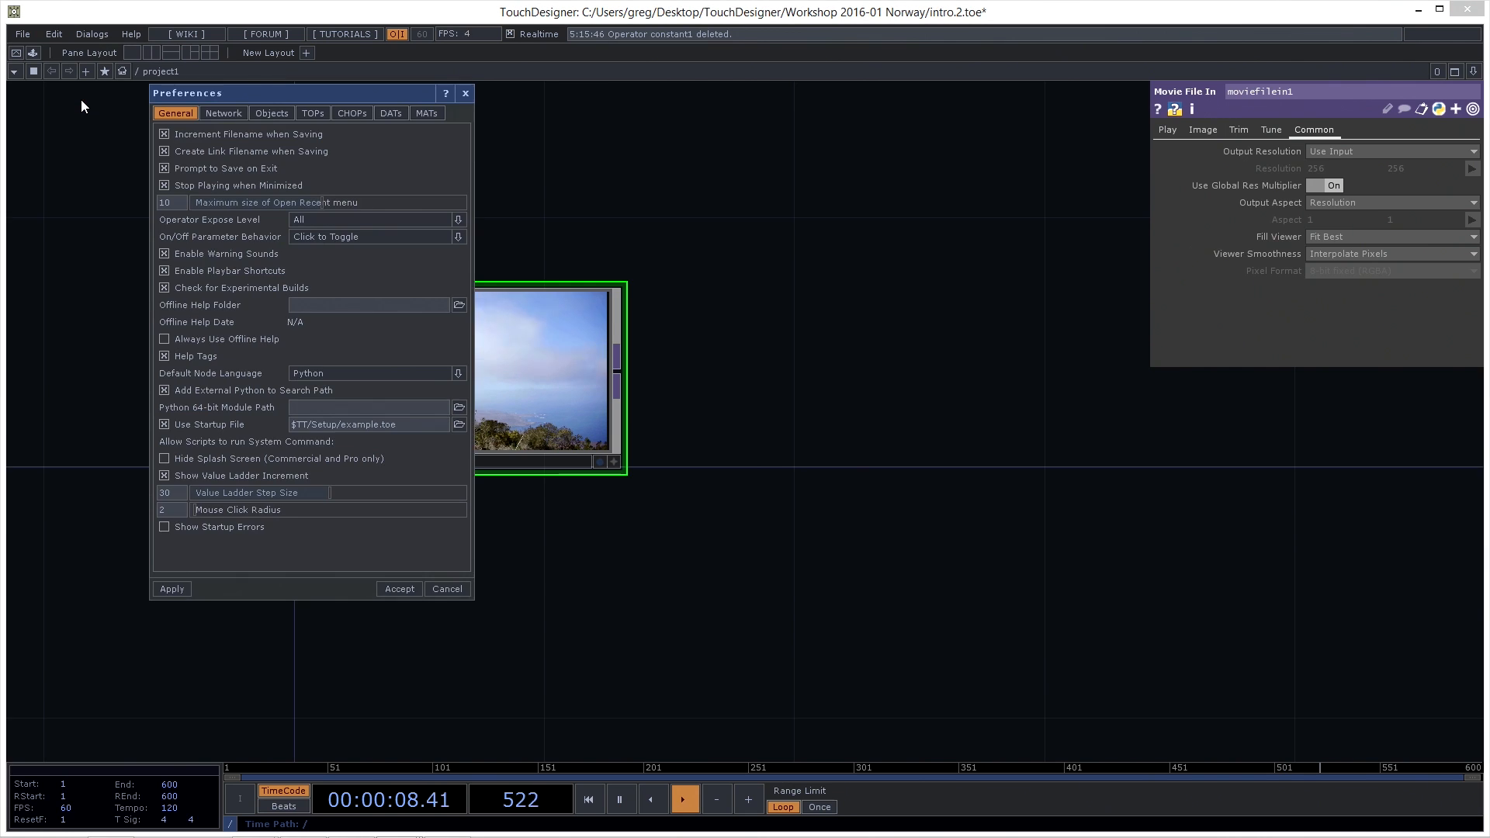
left_click_drag(229, 99, 839, 138)
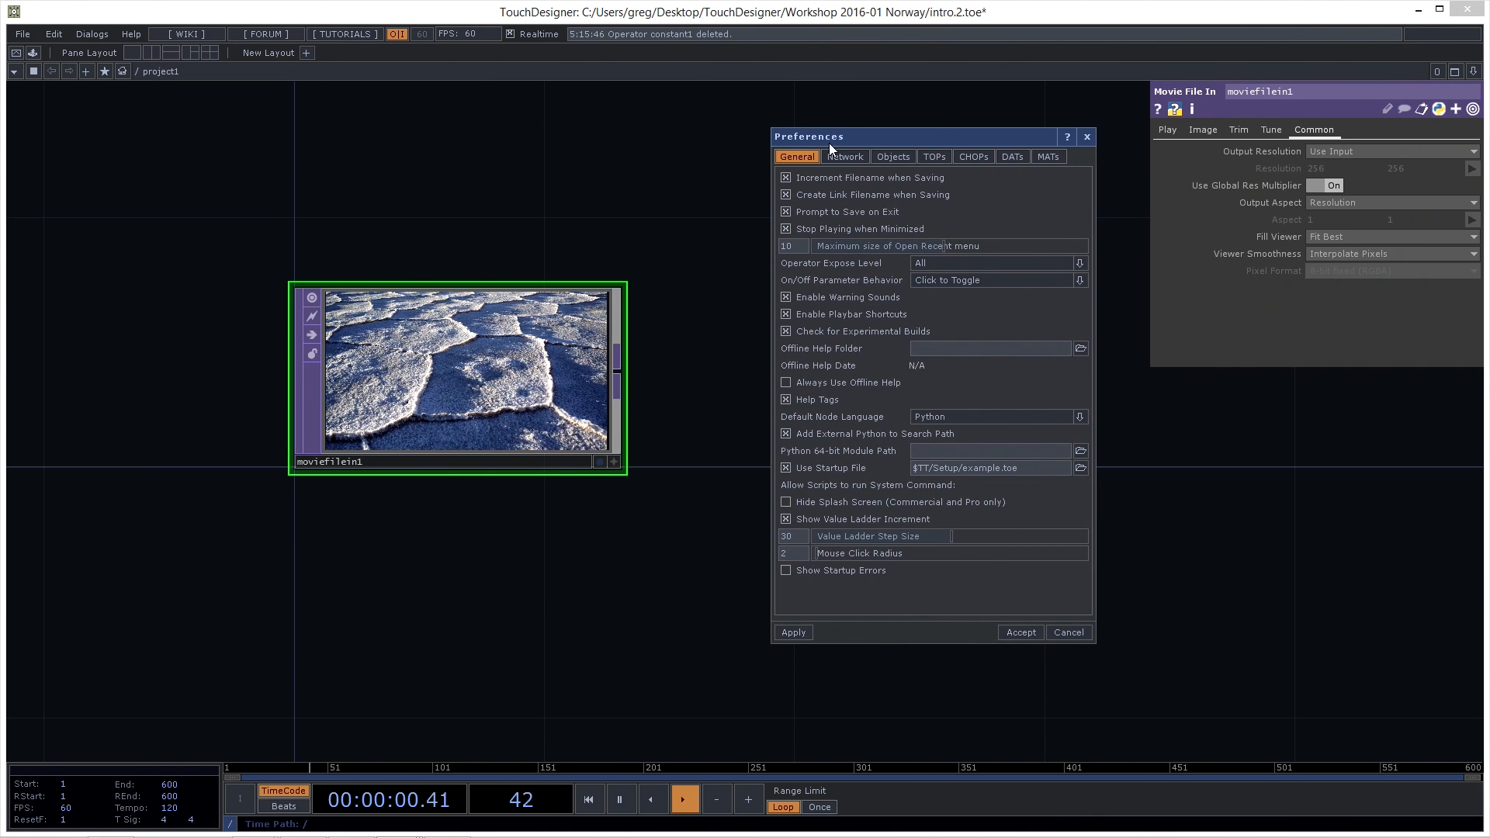
left_click(942, 155)
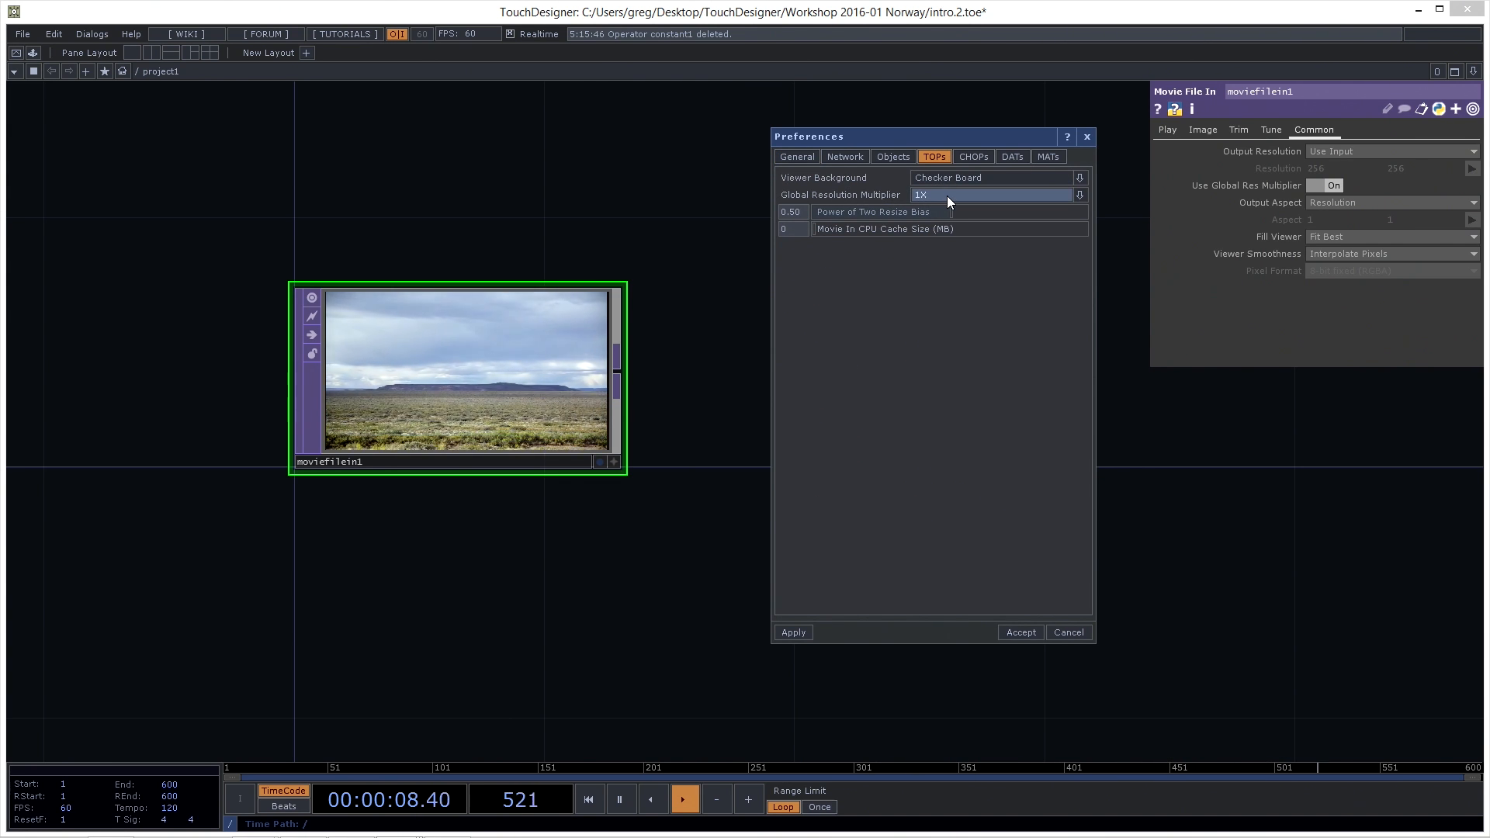
left_click(1079, 194)
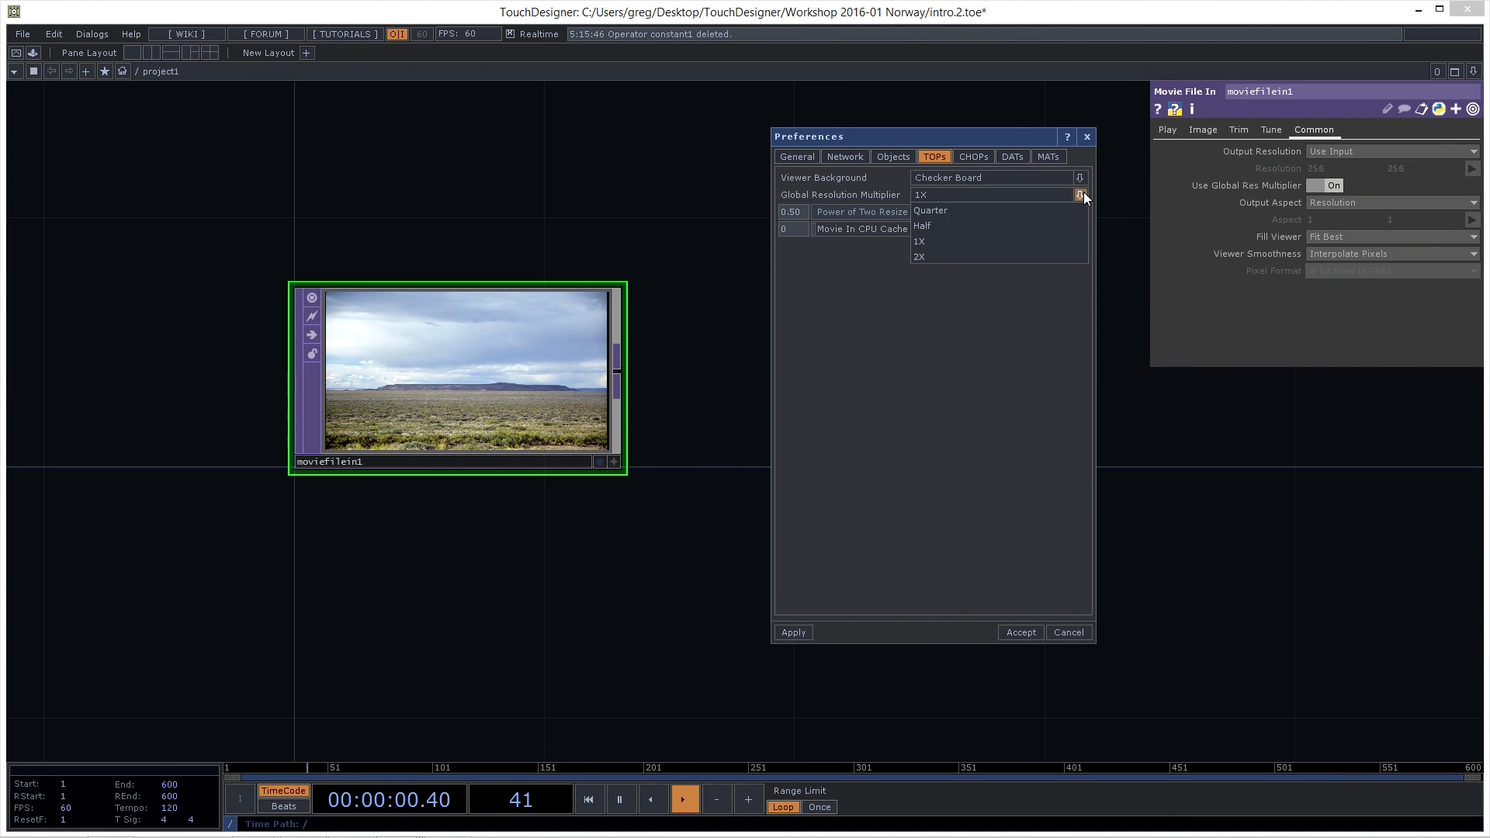
left_click(1000, 225)
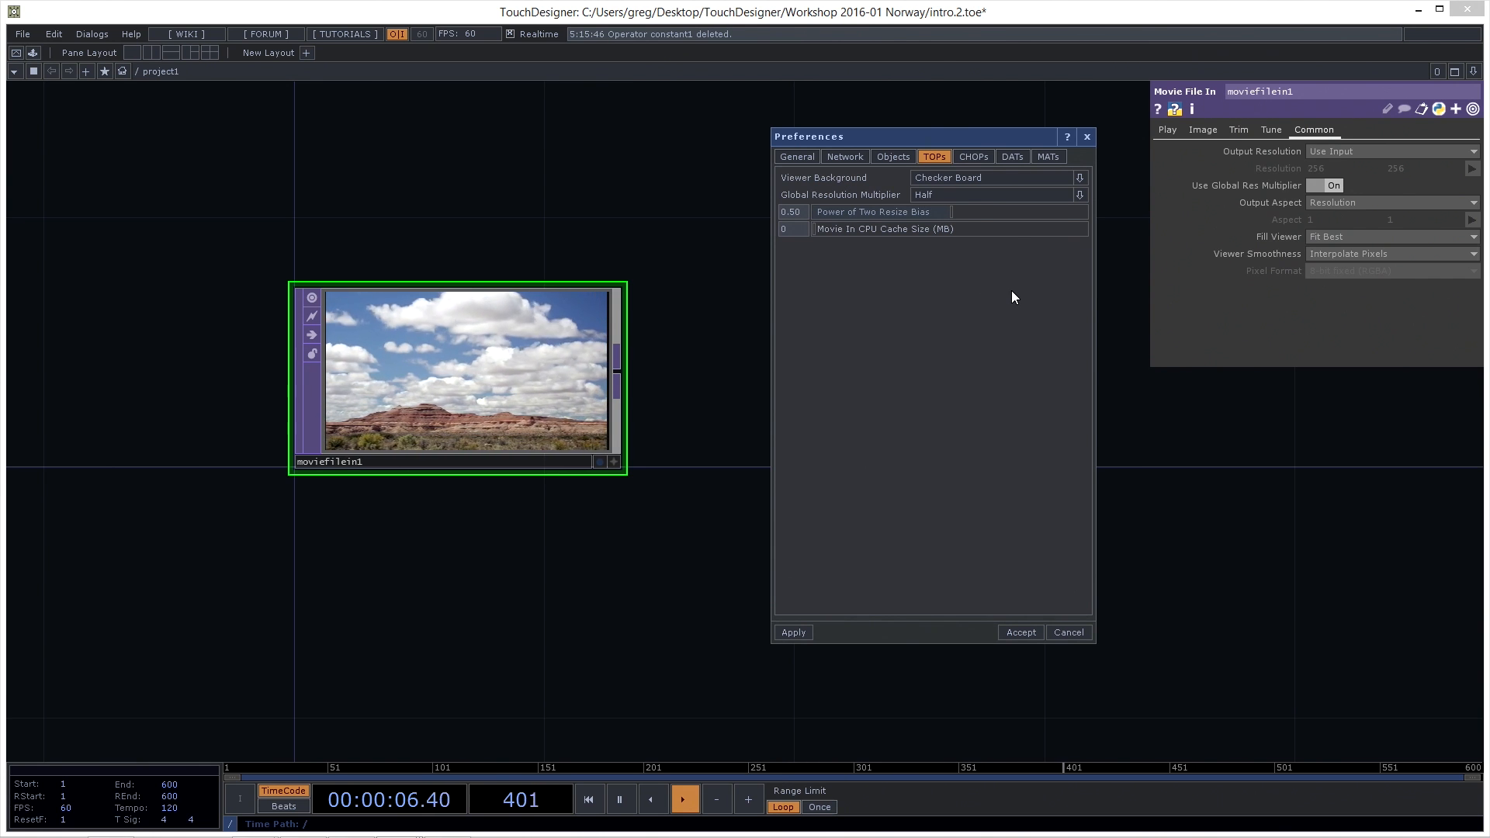
left_click(802, 632)
Inspect the Movie File In TOP's node info for its size and aspect at half resolution
scroll(454, 341, "down", 2)
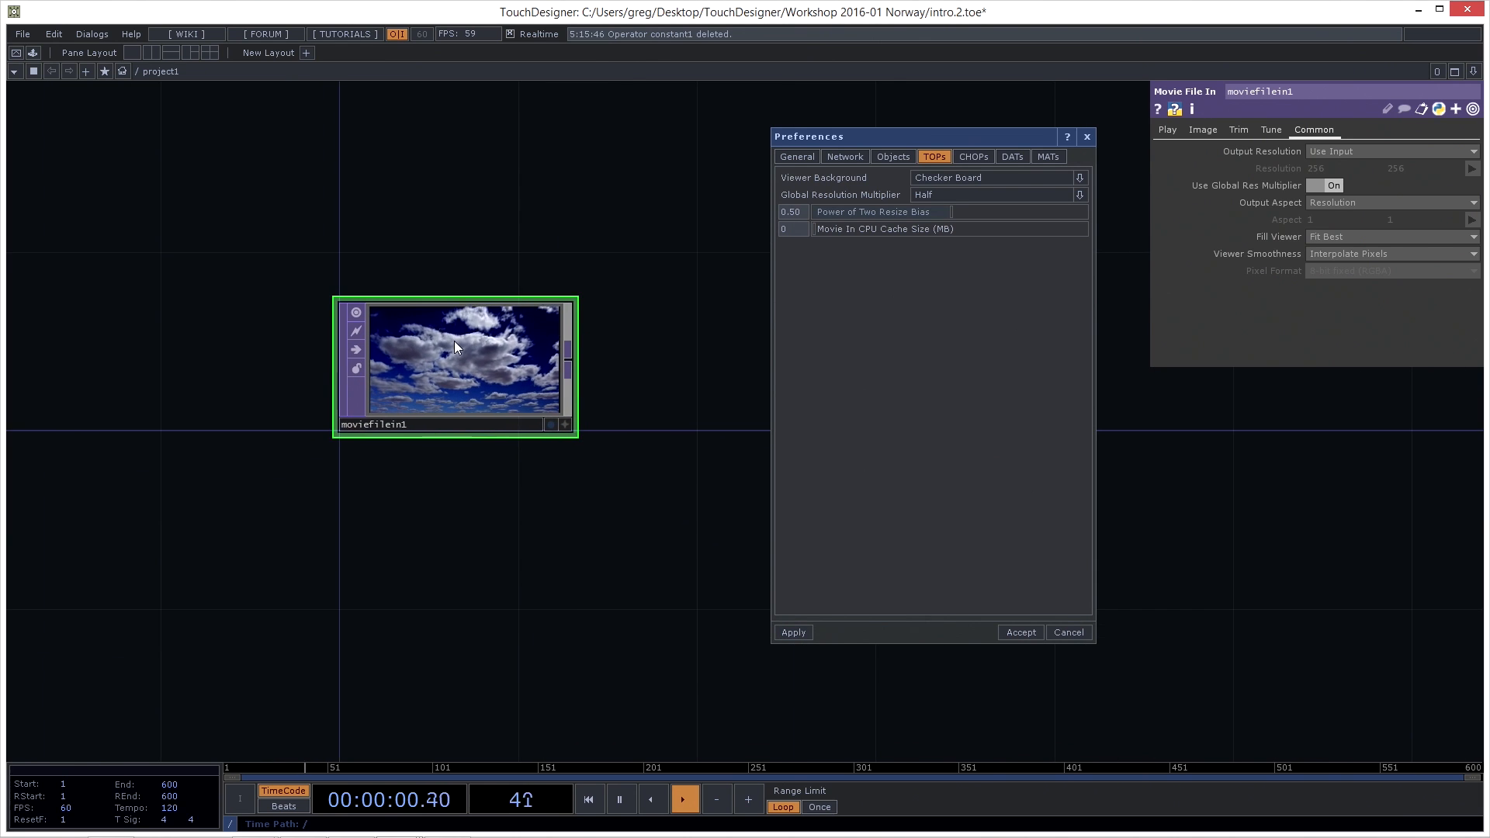
middle_click(452, 347)
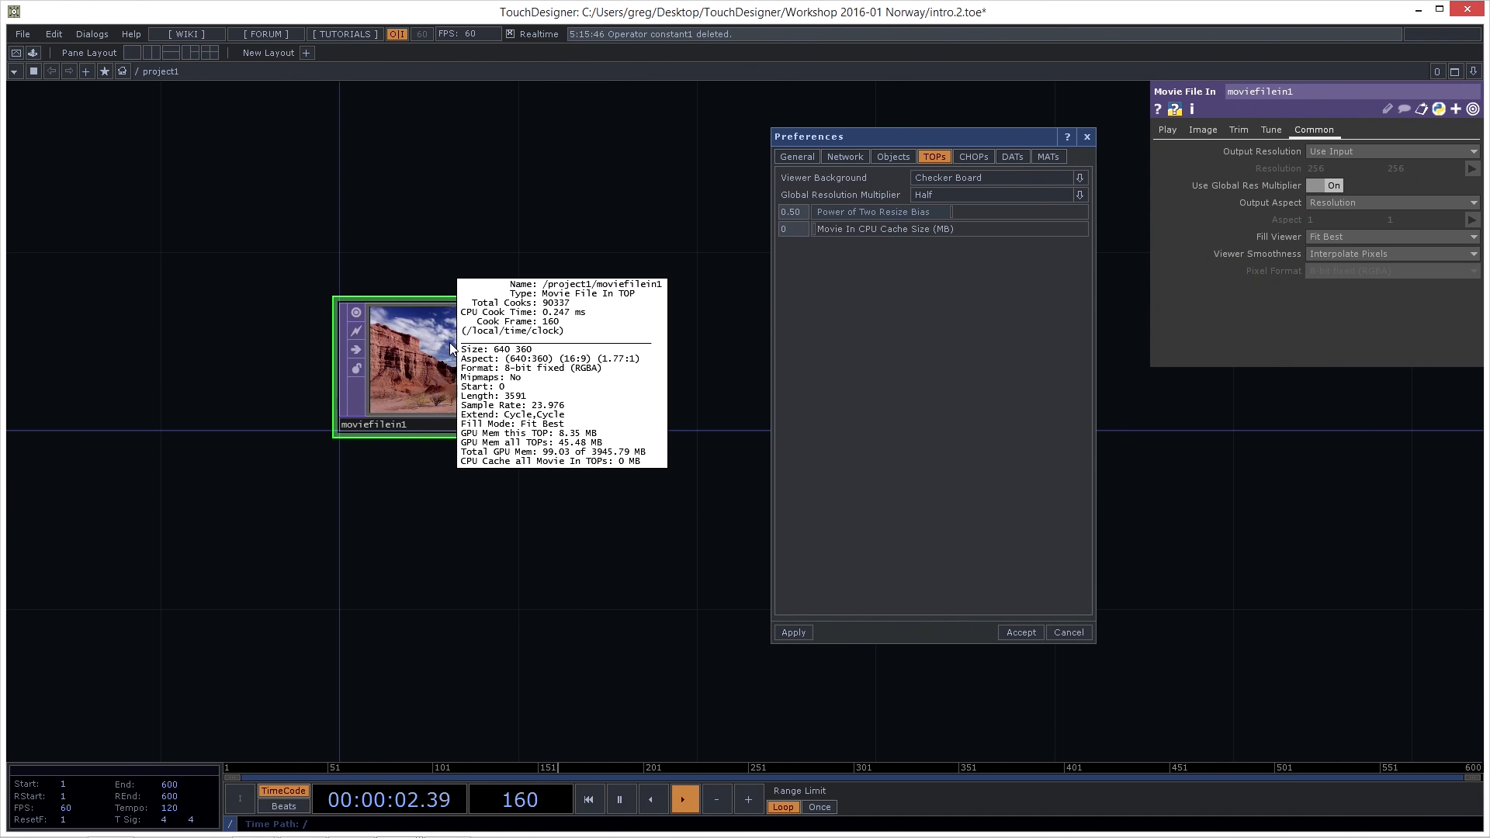
middle_click(445, 343)
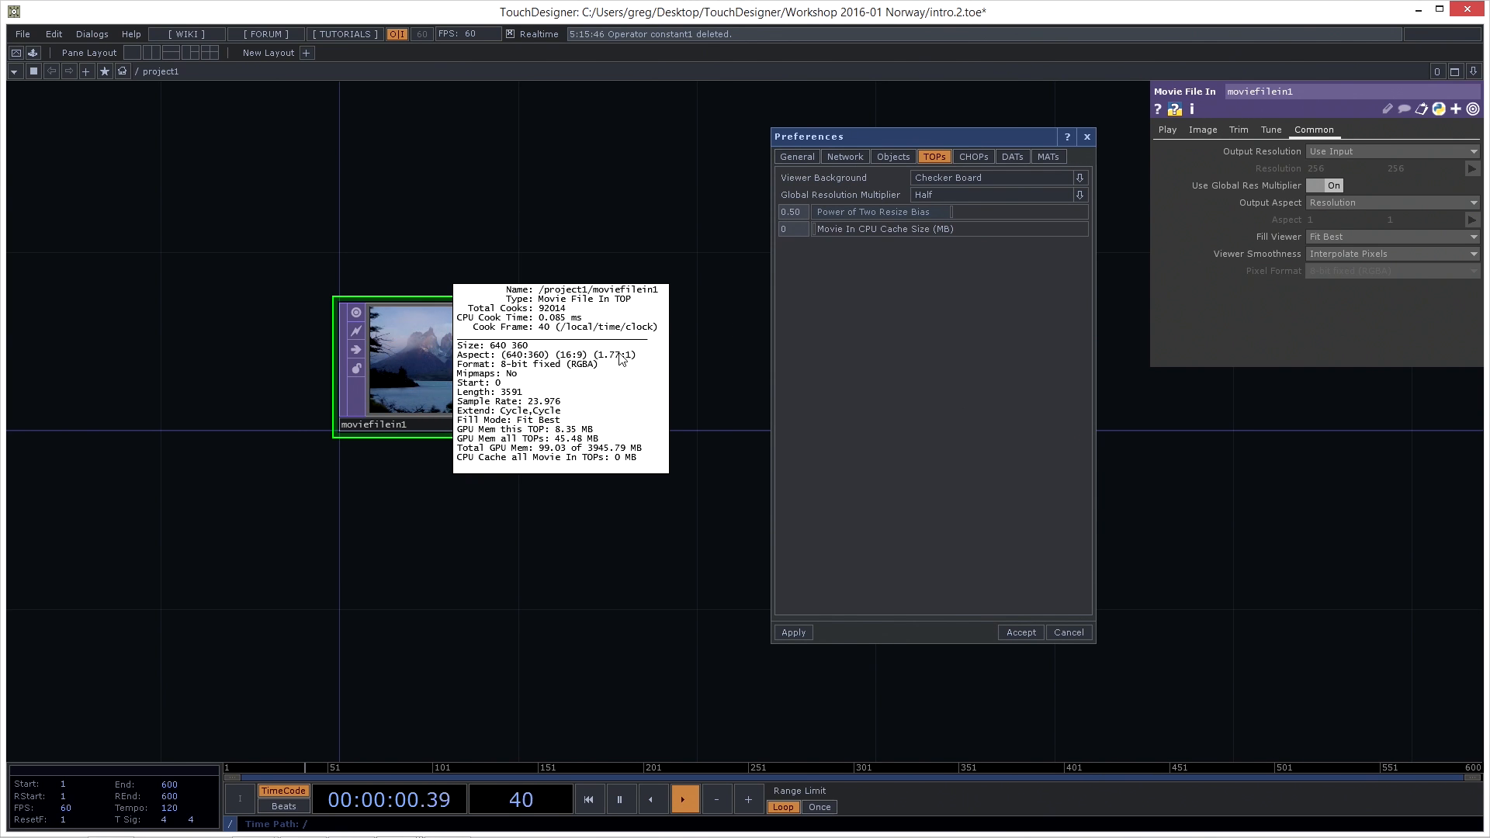
Restore the Global Resolution Multiplier to 1X and accept the preferences
left_click(967, 193)
left_click(947, 245)
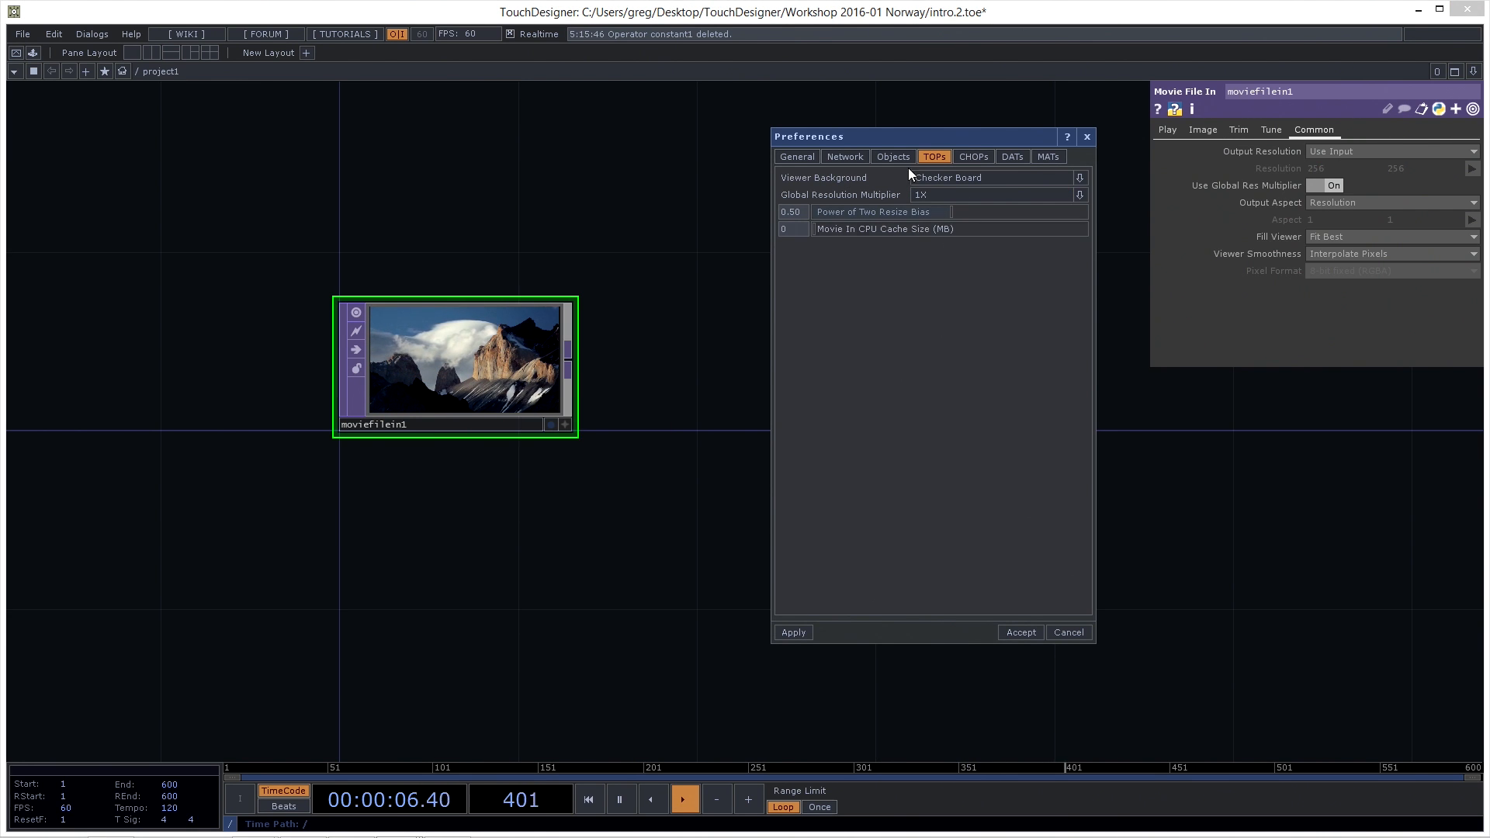
left_click_drag(922, 140, 883, 135)
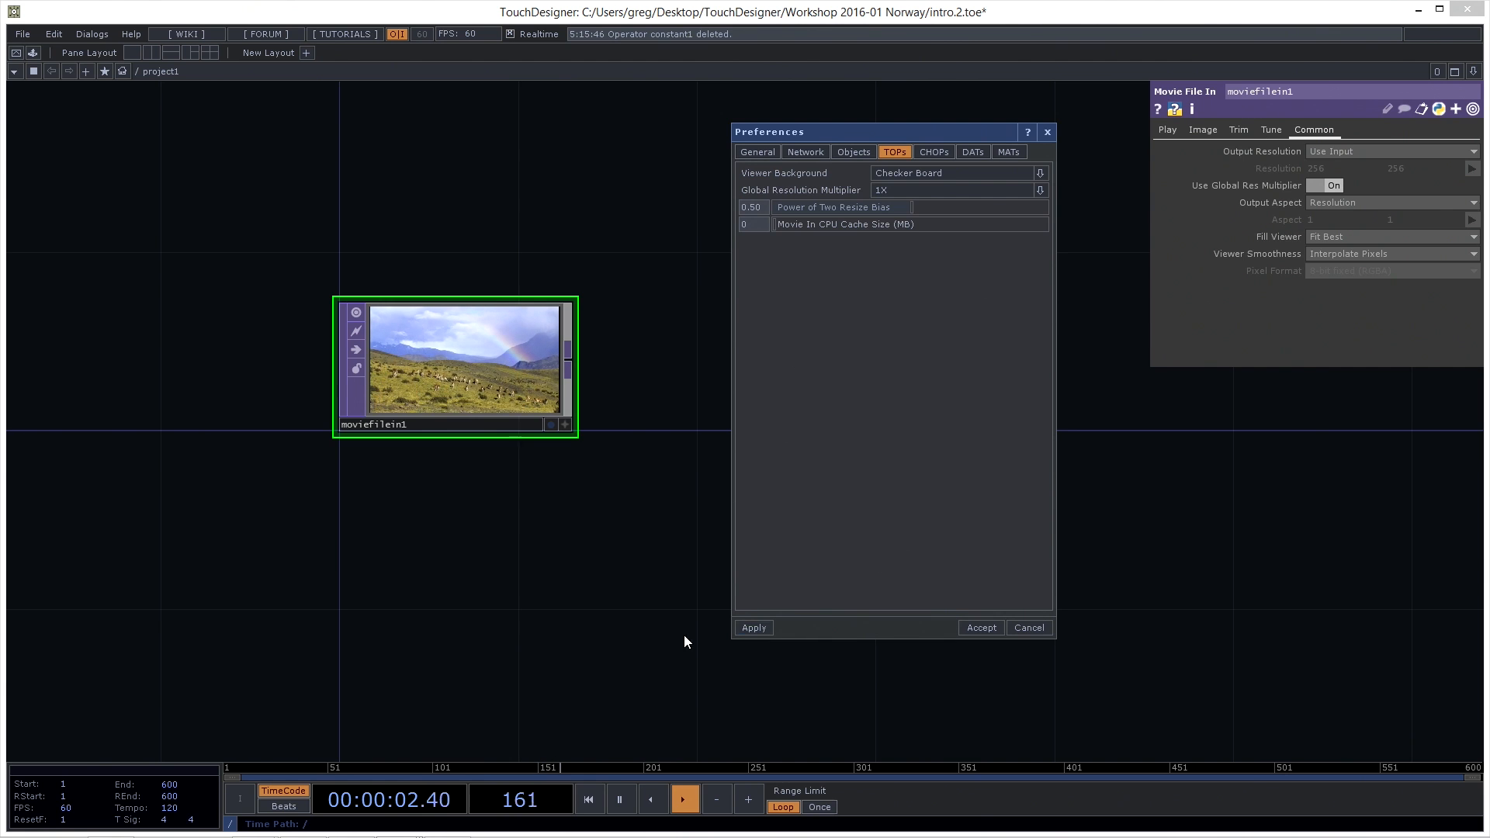
left_click(981, 629)
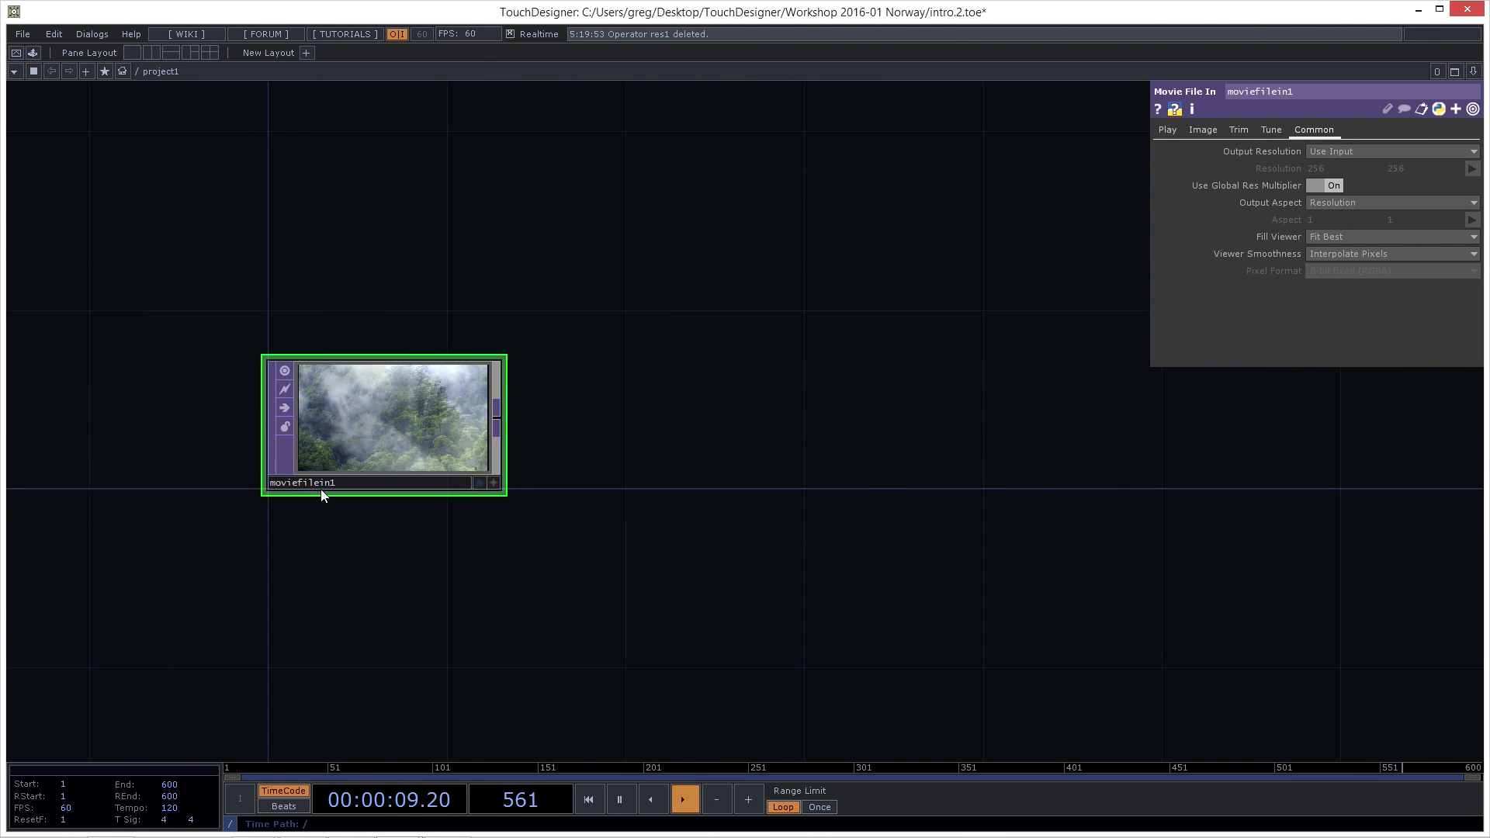
mouse_move(345, 406)
left_mouse_down()
mouse_move(446, 406)
mouse_move(343, 413)
left_mouse_up()
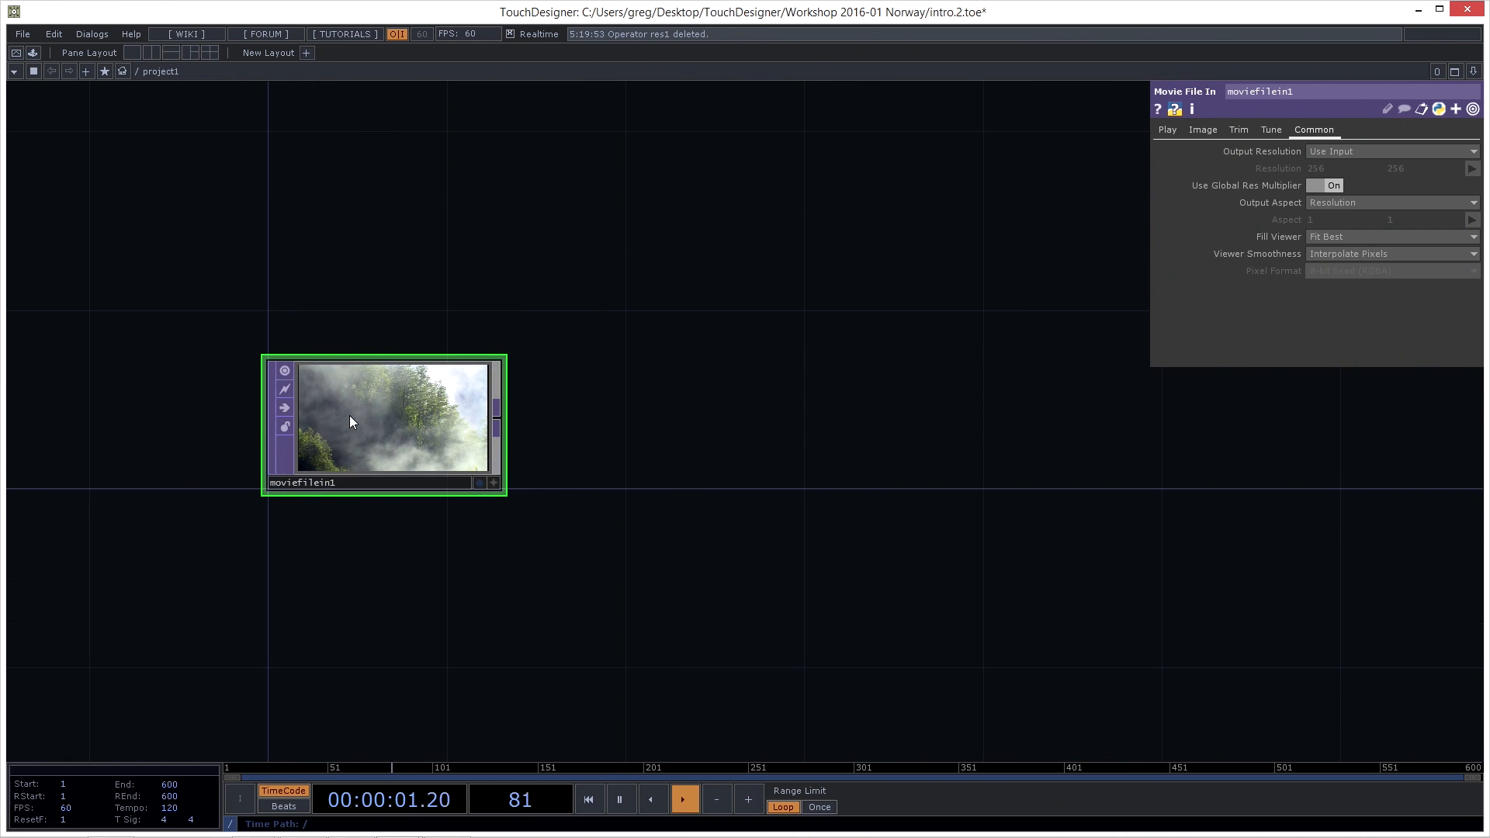